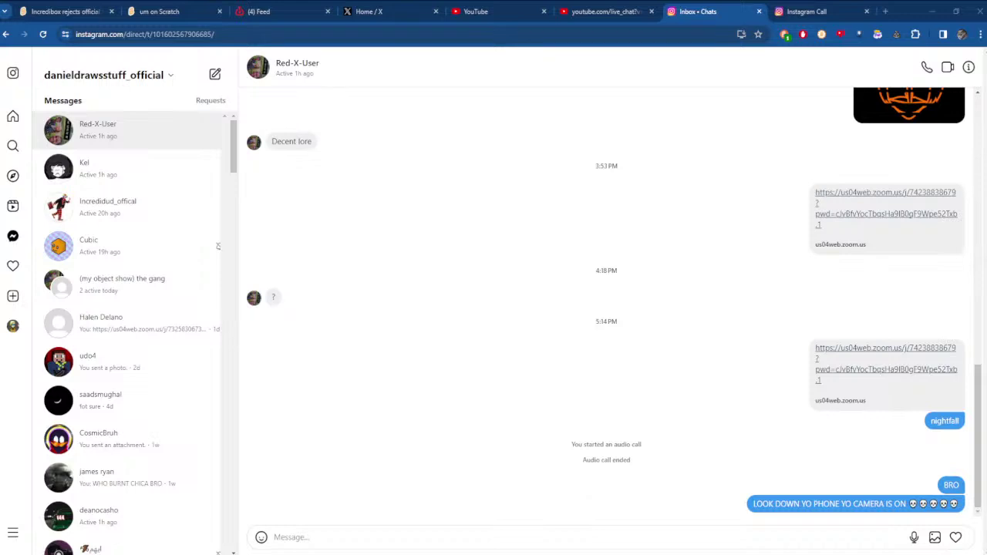
# - Go to the BandLab feed and check its chat and activity notifications
pyautogui.hotkey('alt', 'Tab')
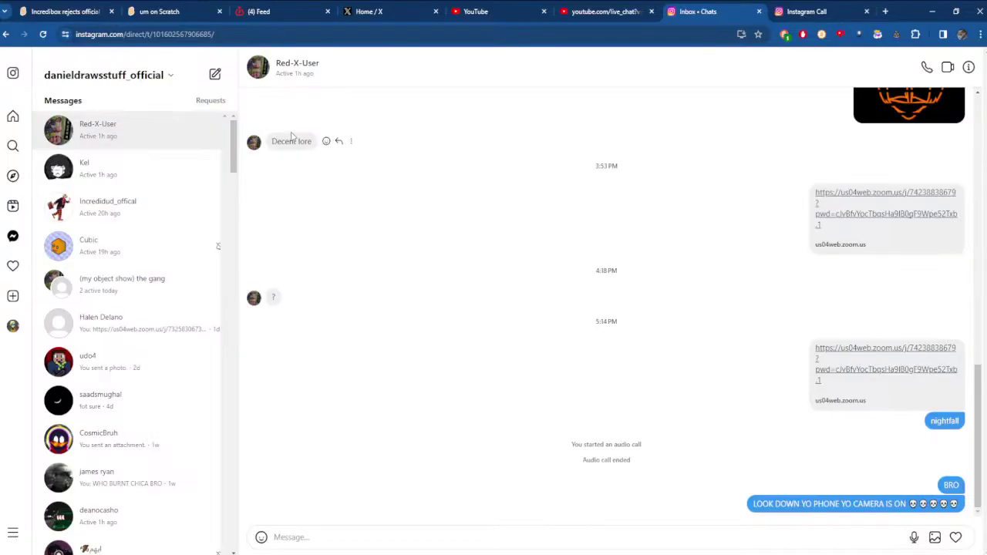
pyautogui.click(601, 13)
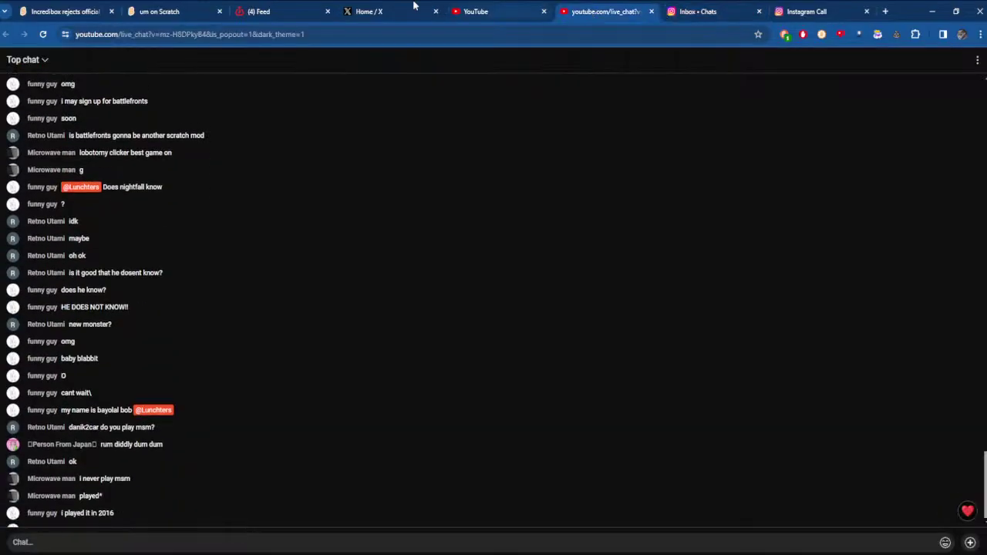
pyautogui.click(478, 9)
pyautogui.click(318, 11)
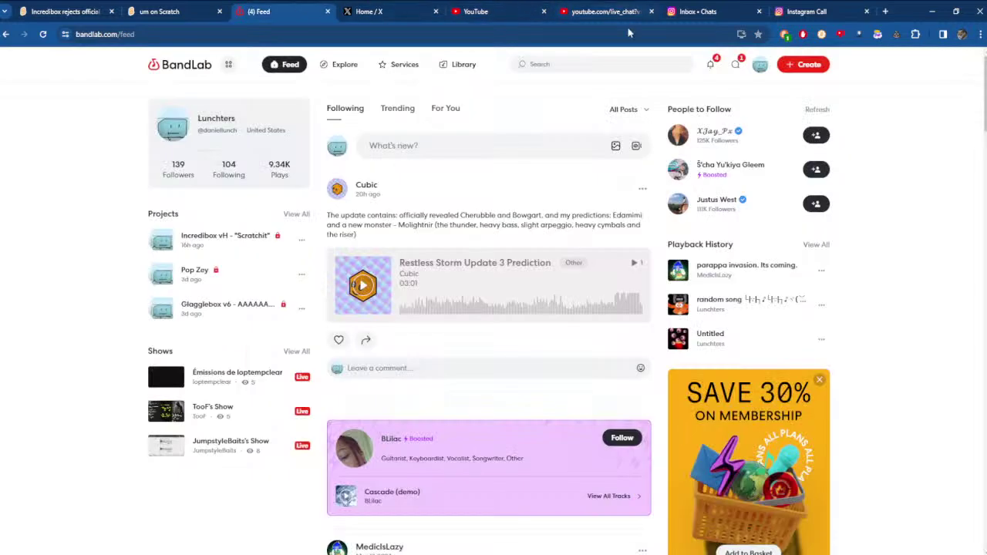
pyautogui.click(736, 68)
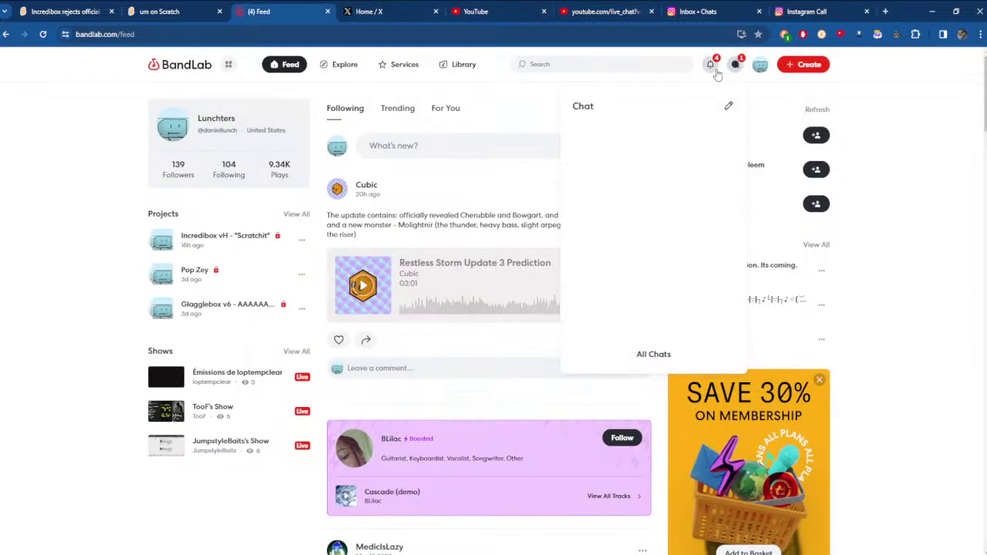
pyautogui.click(712, 67)
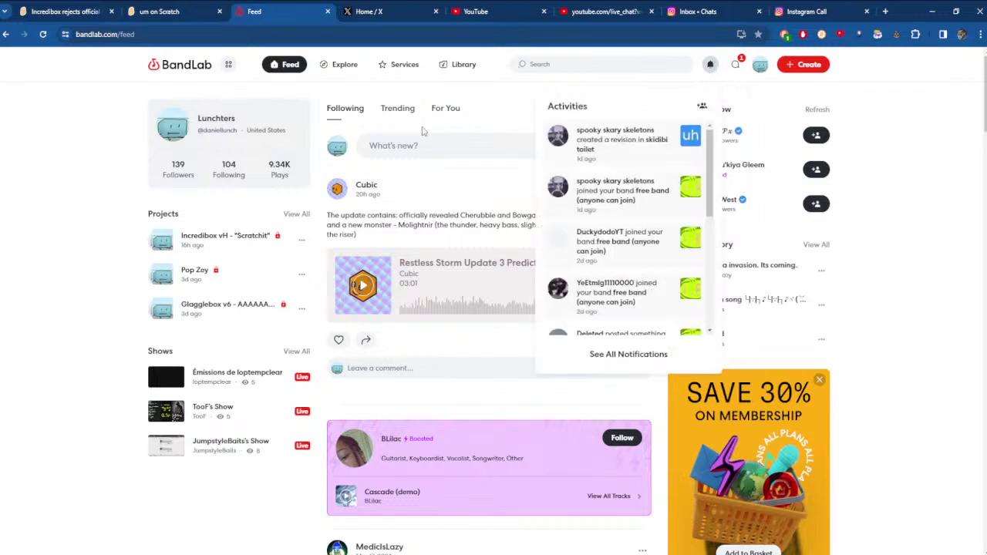
# - Open the full BandLab project list and close the browser tab of the Scratch project "um"
pyautogui.click(293, 215)
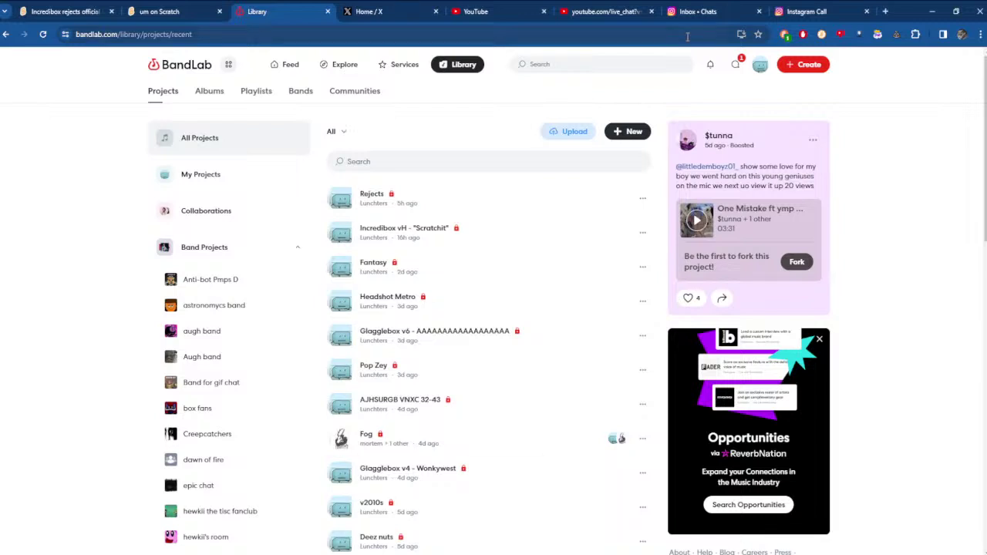
pyautogui.click(605, 11)
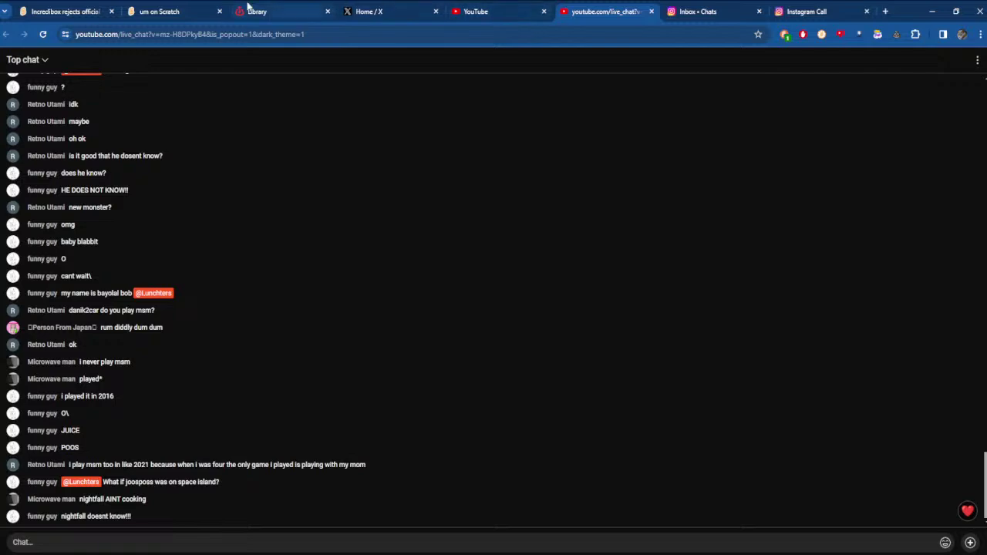
pyautogui.click(193, 11)
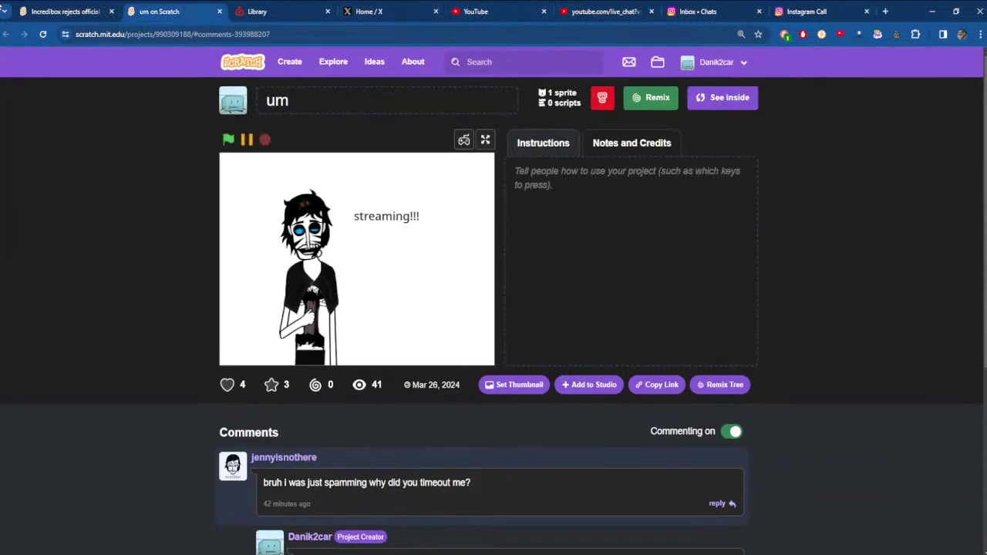
pyautogui.click(68, 11)
pyautogui.click(183, 11)
pyautogui.click(221, 12)
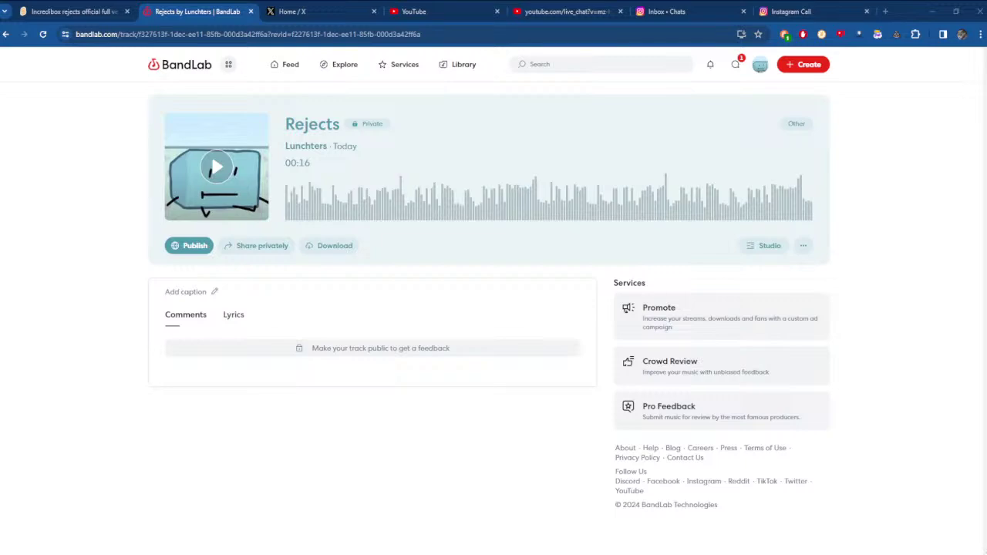
# - Send the copied Zoom meeting link with its embedded passcode in the open Instagram chat
pyautogui.click(531, 11)
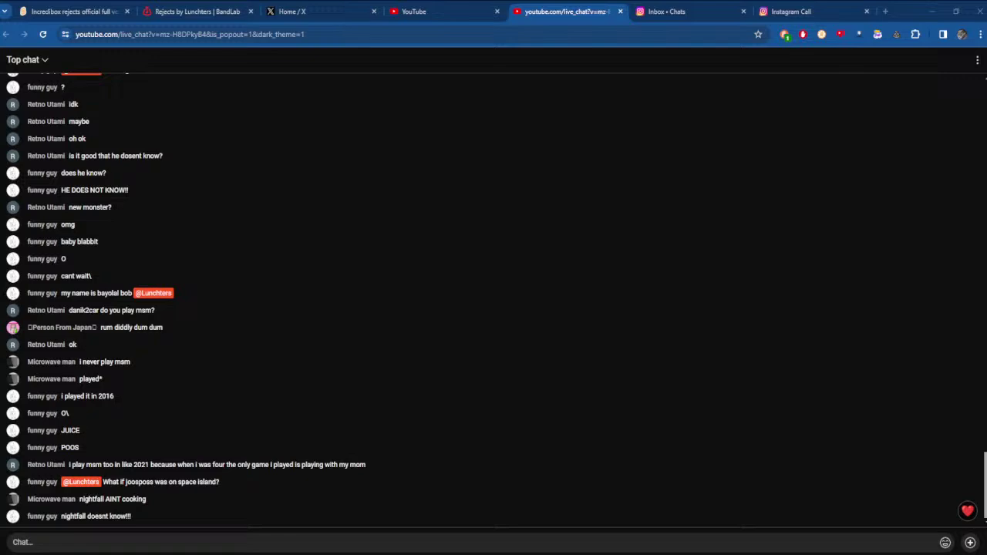
pyautogui.click(414, 11)
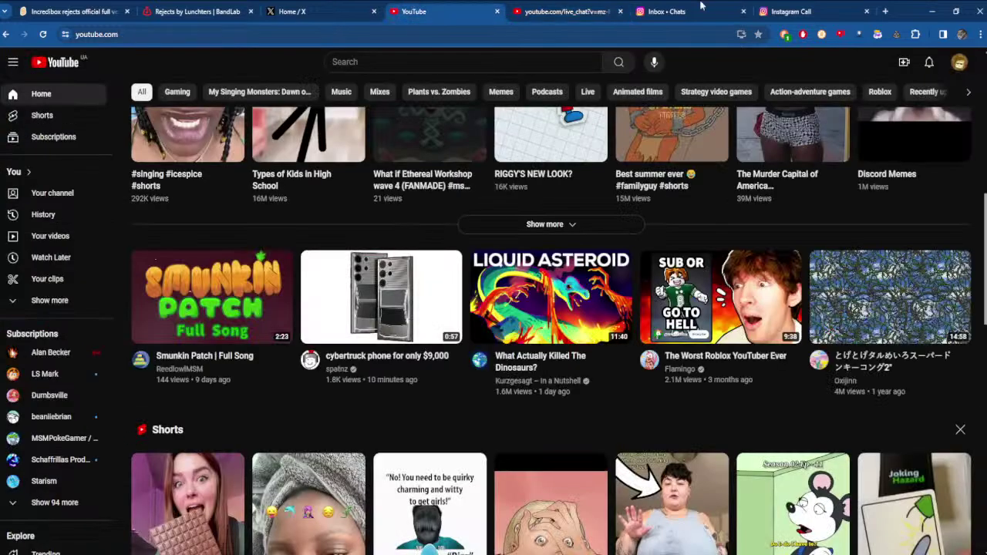
pyautogui.click(750, 7)
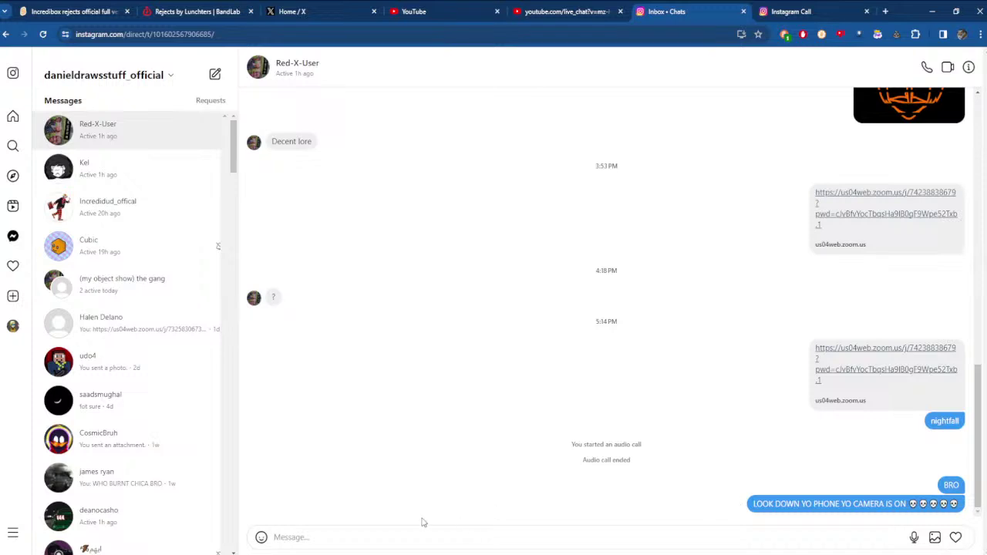
pyautogui.hotkey('ctrl', 'v')
pyautogui.press('Return')
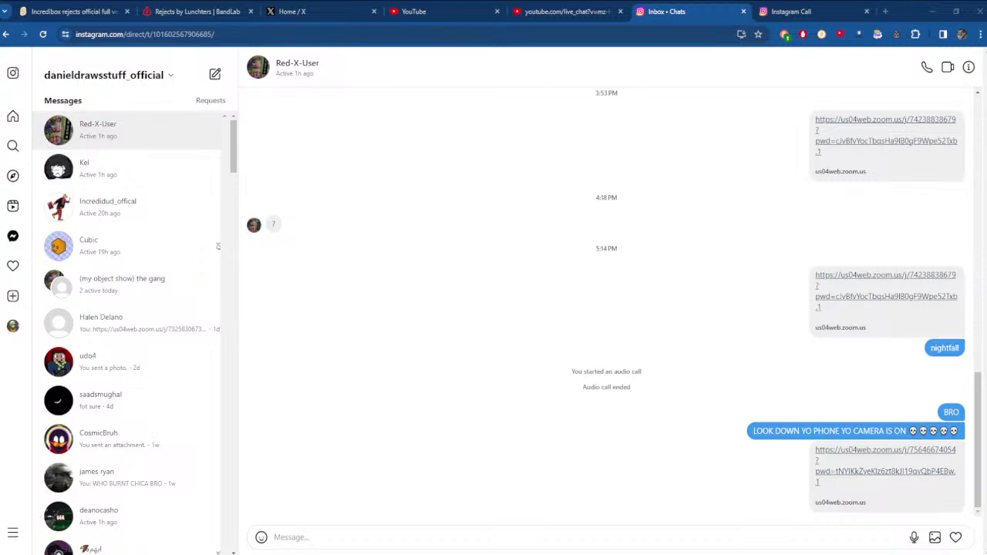
# - Switch to BandLab, open the Rejects track in the studio and play it with looping enabled
pyautogui.hotkey('alt', 'Tab')
pyautogui.click(571, 10)
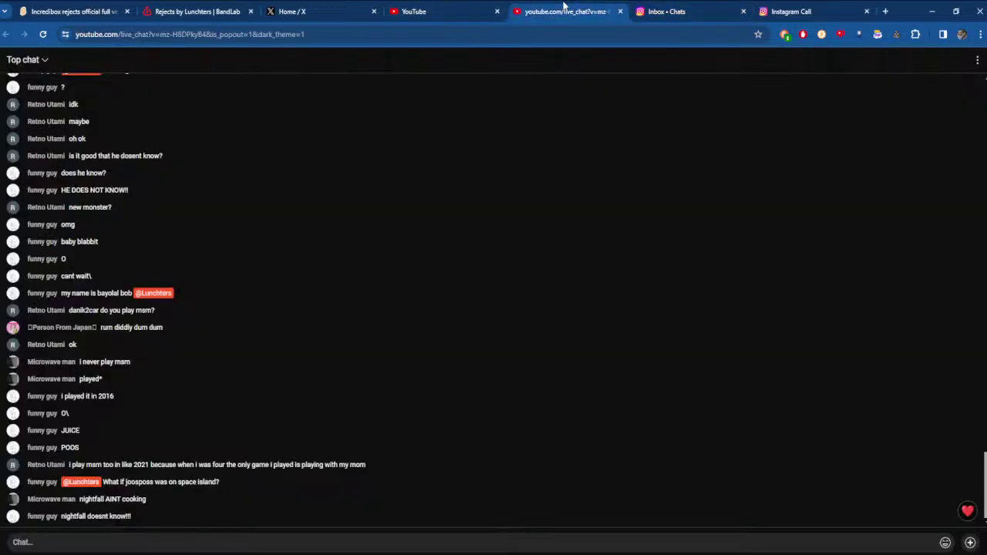
pyautogui.click(197, 10)
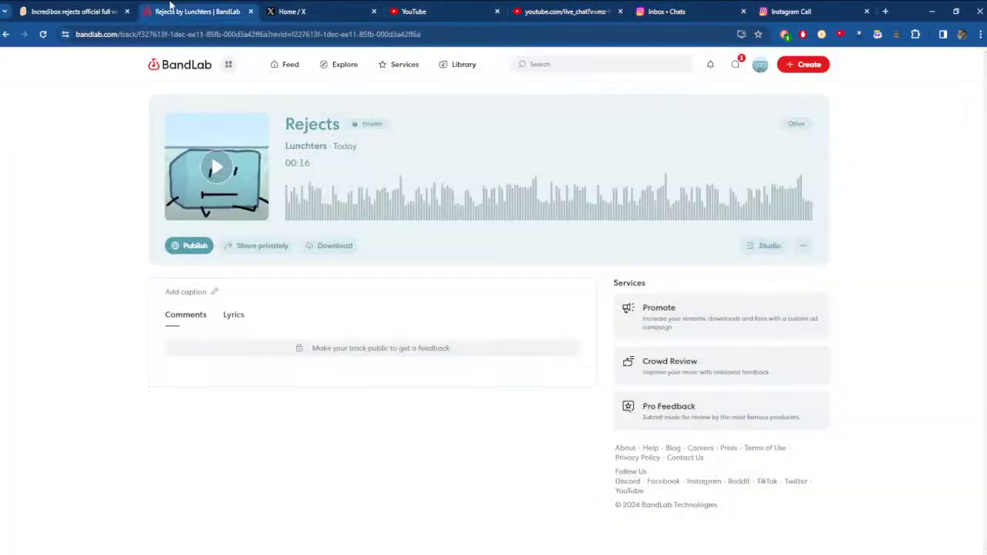
pyautogui.click(763, 246)
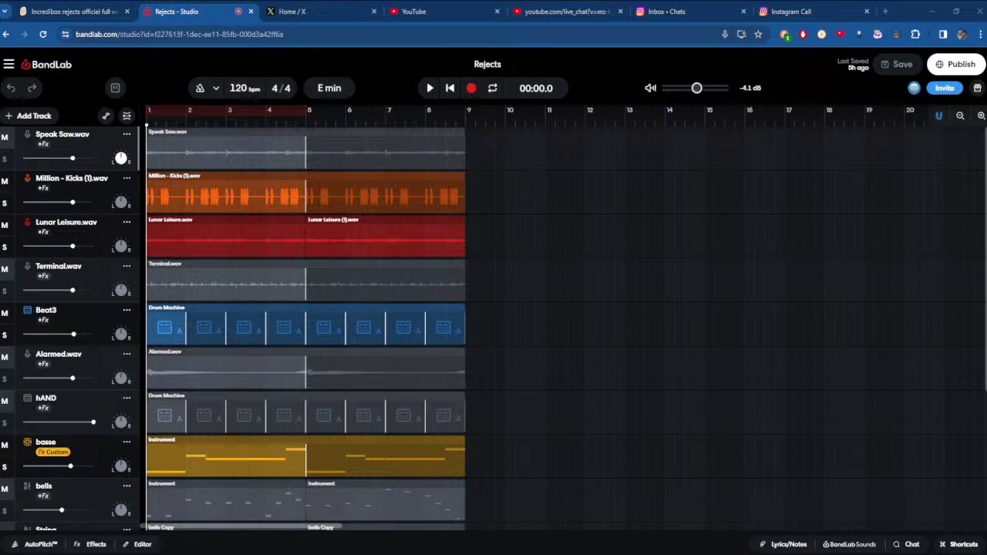
pyautogui.click(431, 87)
pyautogui.click(492, 88)
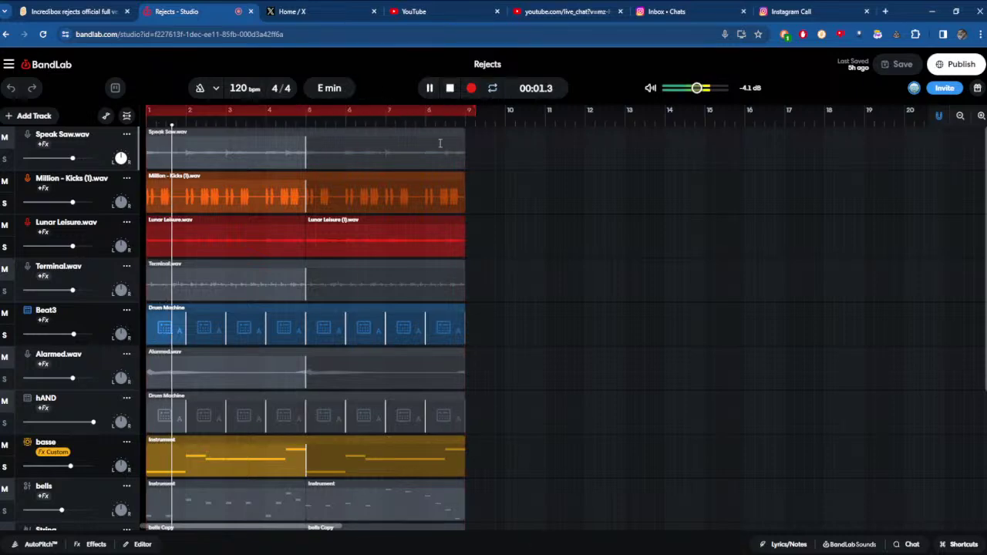
# - Take the change track off solo and solo the Security track during playback
pyautogui.scroll(-3, 141, 369)
pyautogui.click(46, 376)
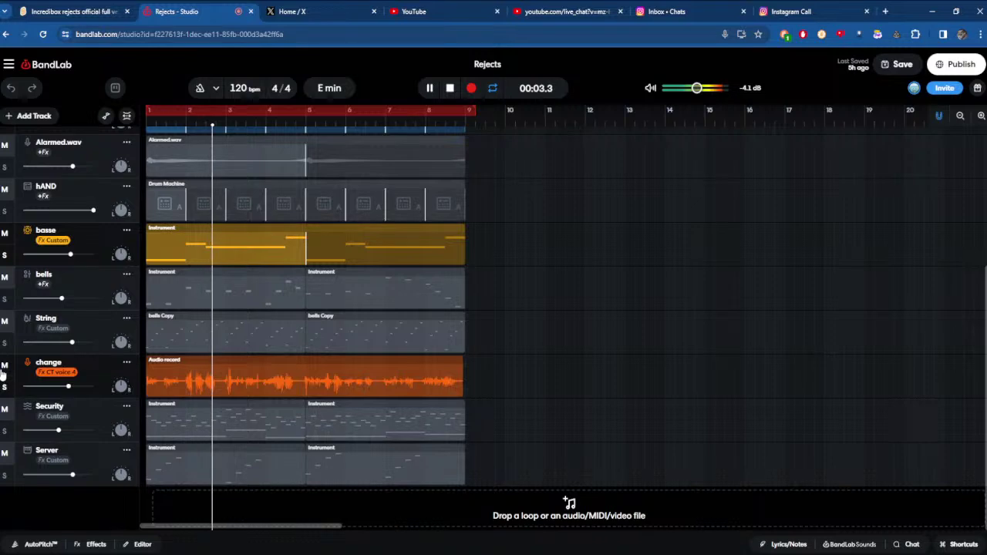
pyautogui.click(7, 387)
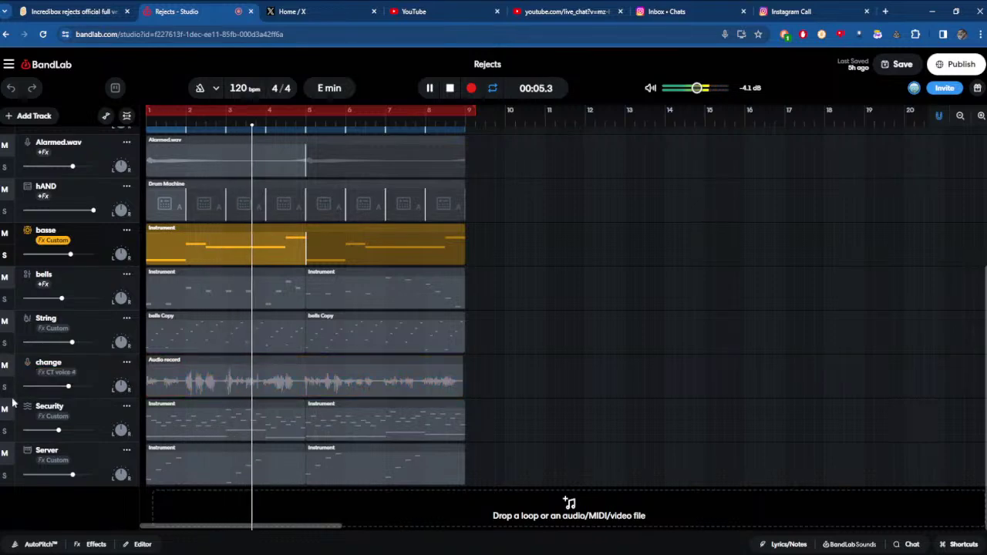
pyautogui.click(7, 386)
pyautogui.rightClick(13, 411)
pyautogui.click(17, 375)
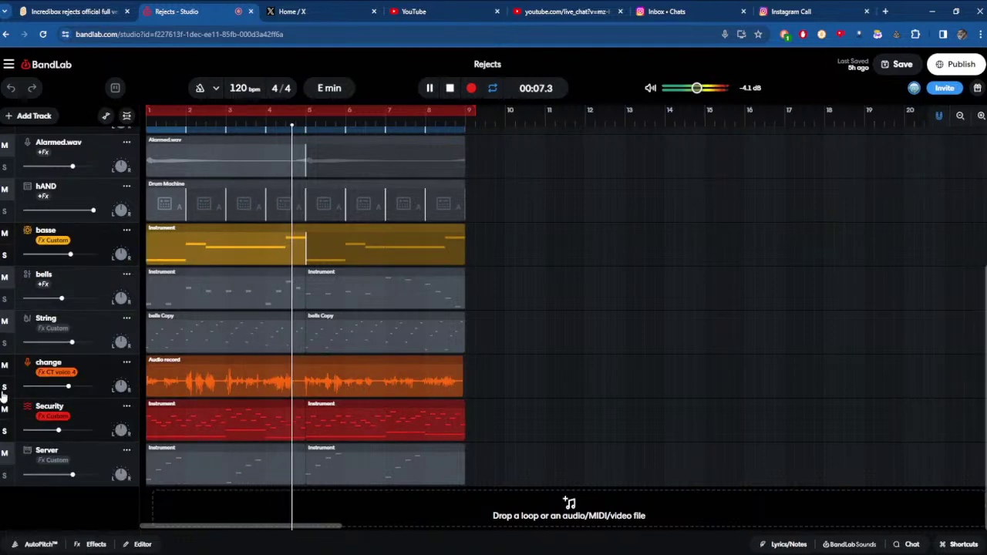
pyautogui.click(4, 365)
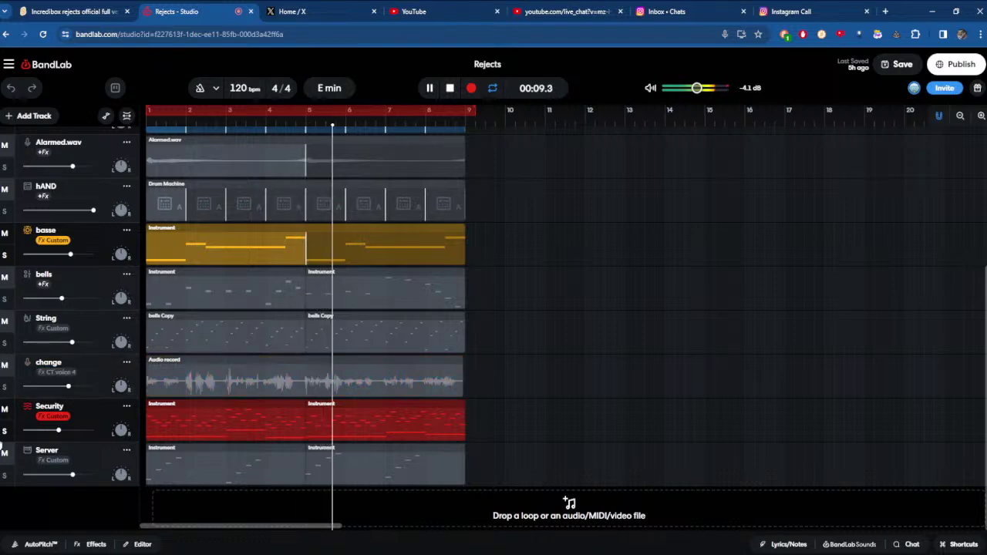
# - Solo the Server track in place of Security and lower the Server track's volume slightly
pyautogui.click(4, 454)
pyautogui.click(4, 409)
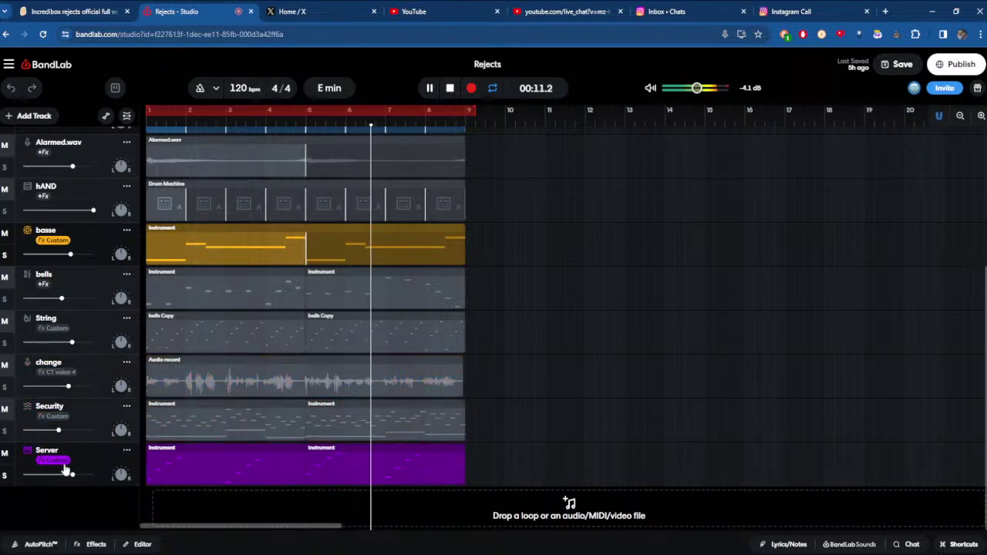
pyautogui.moveTo(72, 474); pyautogui.dragTo(60, 474)
pyautogui.click(28, 116)
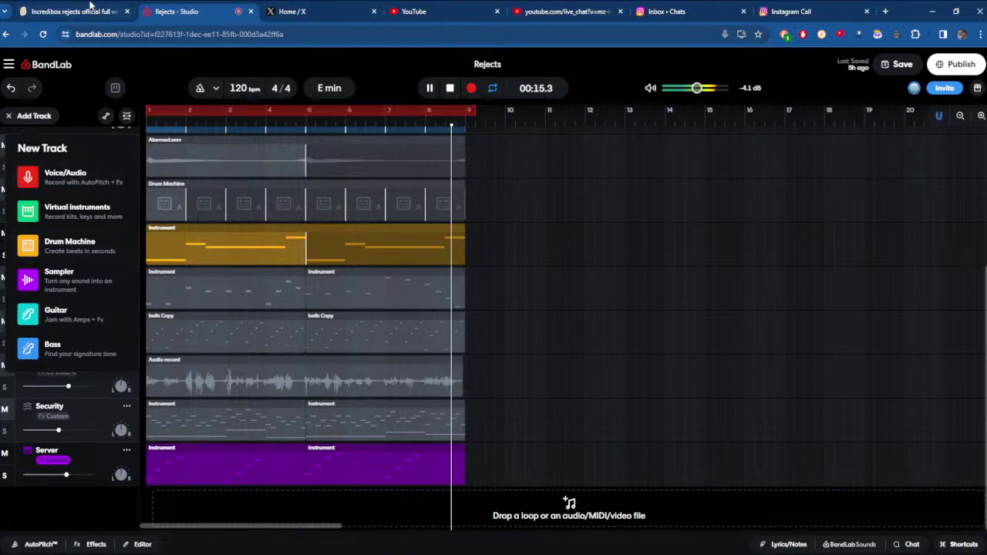
pyautogui.click(116, 9)
pyautogui.click(176, 10)
pyautogui.press('space')
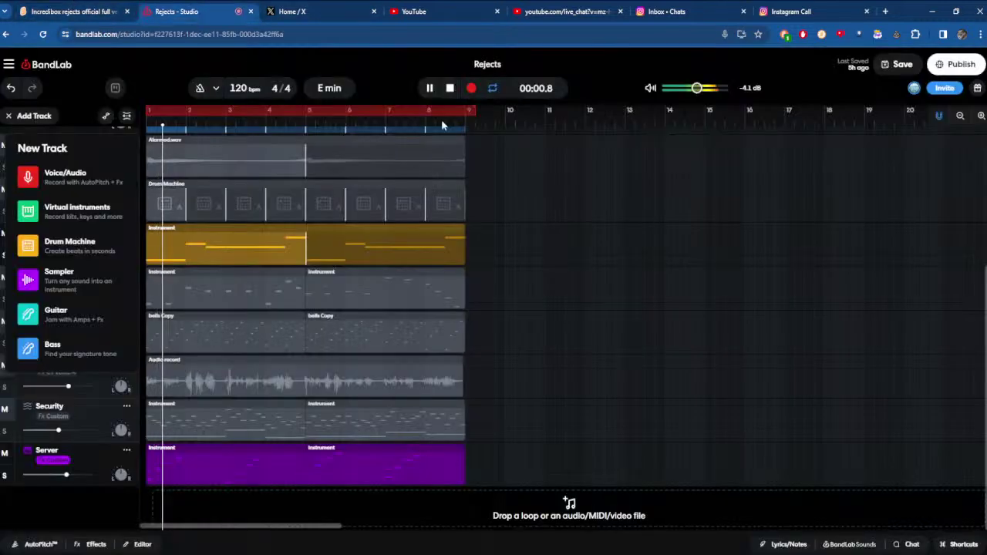
pyautogui.press('Escape')
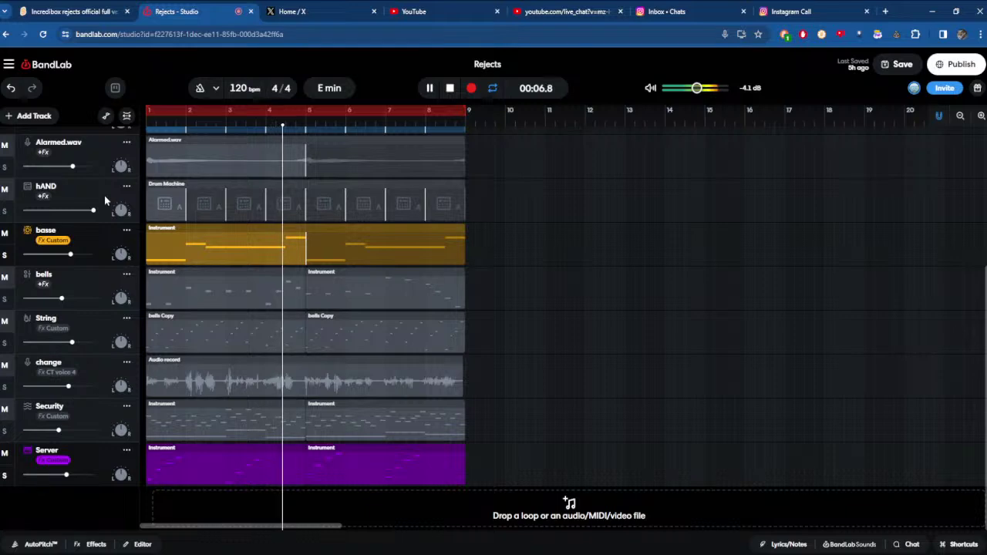
# - Add a Voice/Audio track and record a microphone take on it across the eight-bar loop
pyautogui.click(47, 116)
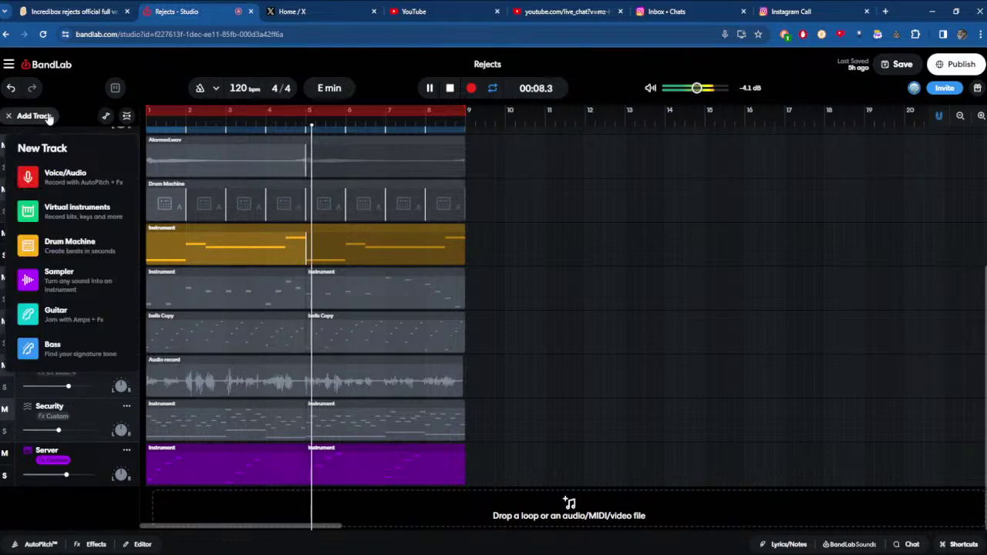
pyautogui.click(65, 173)
pyautogui.click(471, 88)
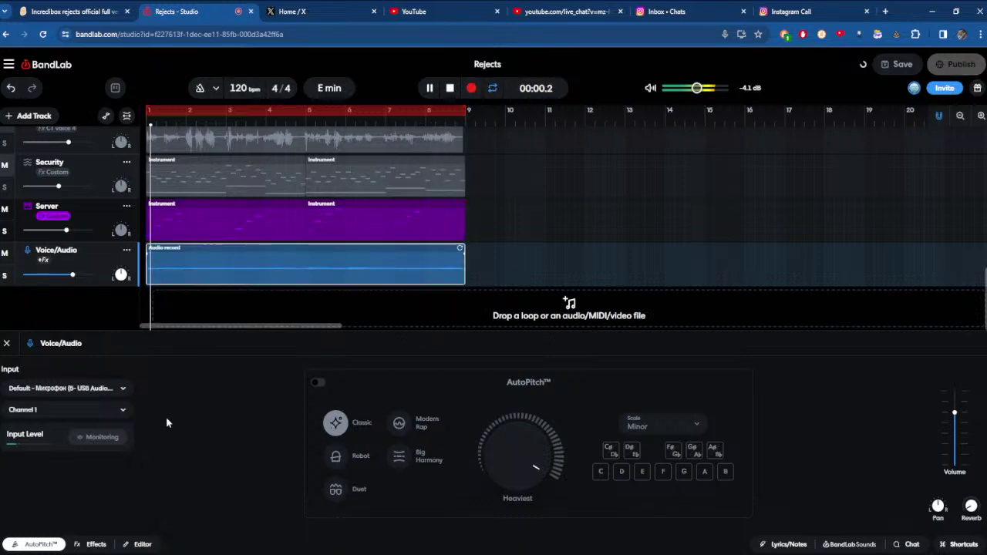
# - Raise the recorded voice region's gain to +17.5 dB, trim its start slightly and align it with bar 1
pyautogui.click(143, 543)
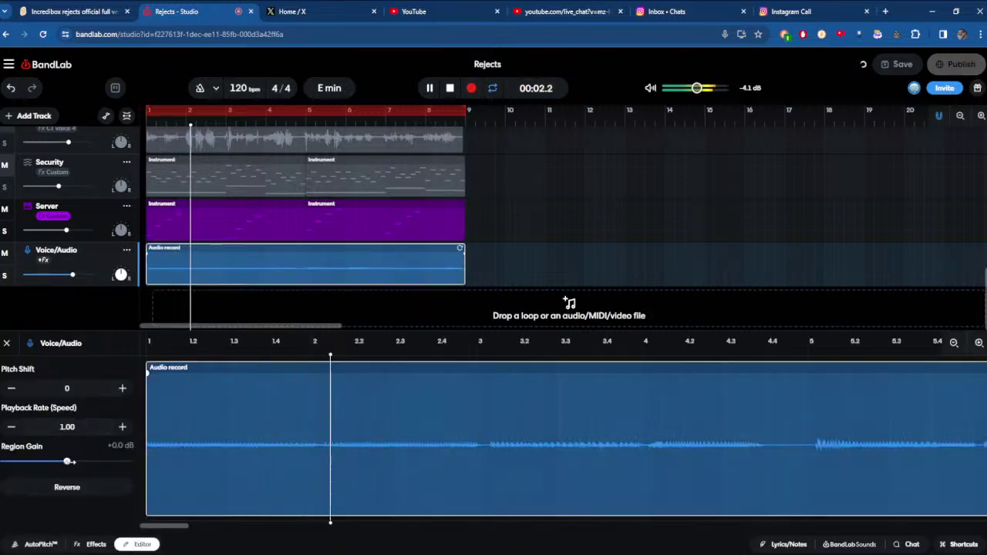
pyautogui.moveTo(68, 461); pyautogui.dragTo(95, 462)
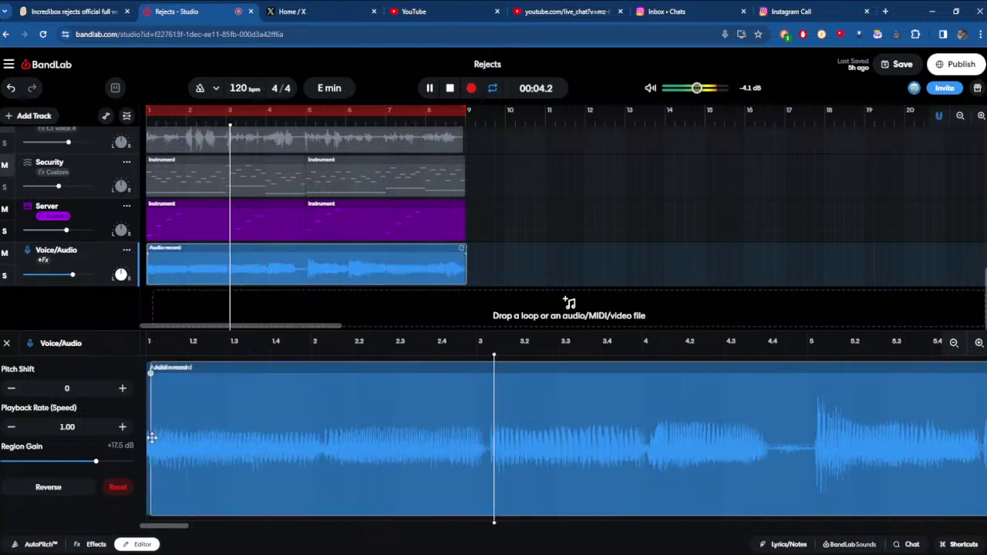
pyautogui.moveTo(152, 438); pyautogui.dragTo(226, 440)
pyautogui.moveTo(227, 439); pyautogui.dragTo(223, 440)
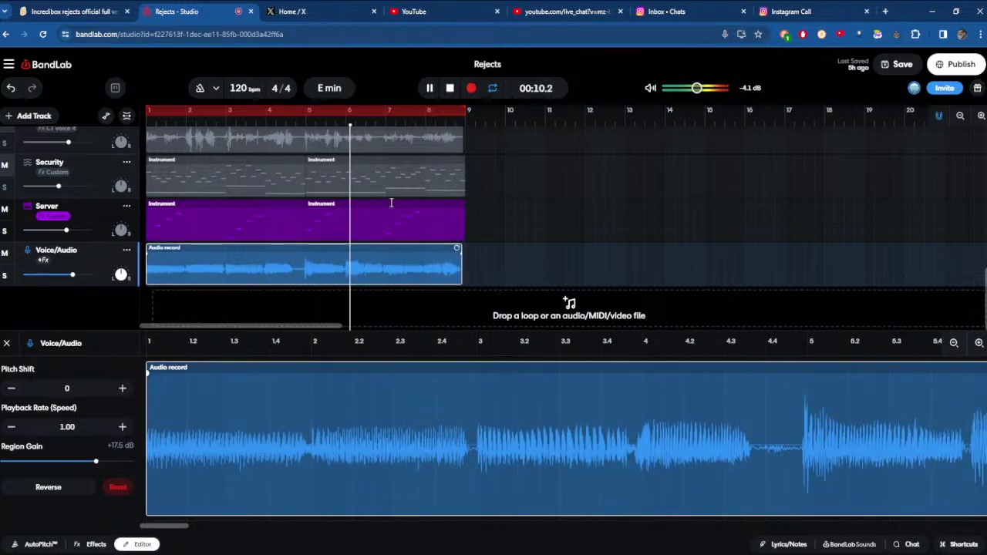
# - Increase the Voice/Audio track's reverb, delete its recorded region and stop playback
pyautogui.click(95, 545)
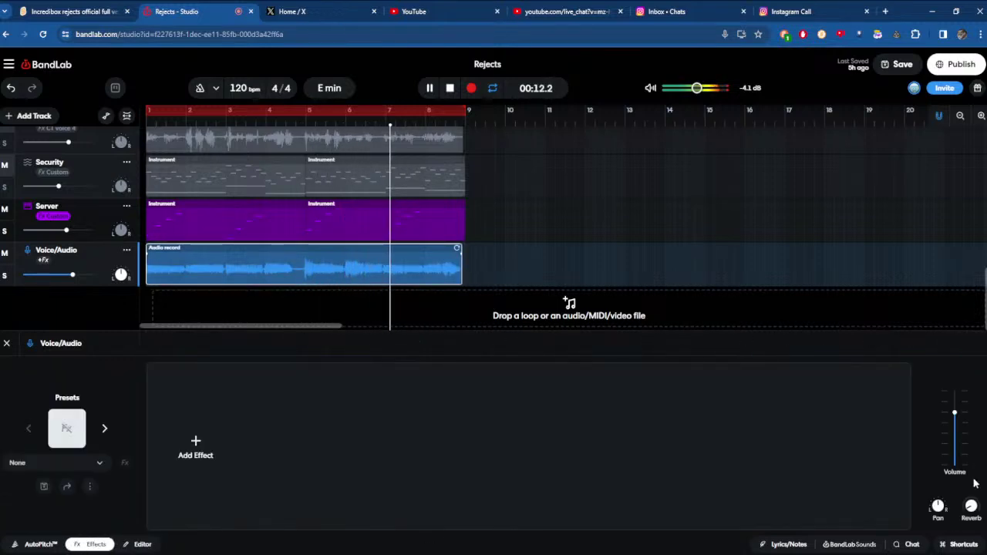
pyautogui.click(127, 251)
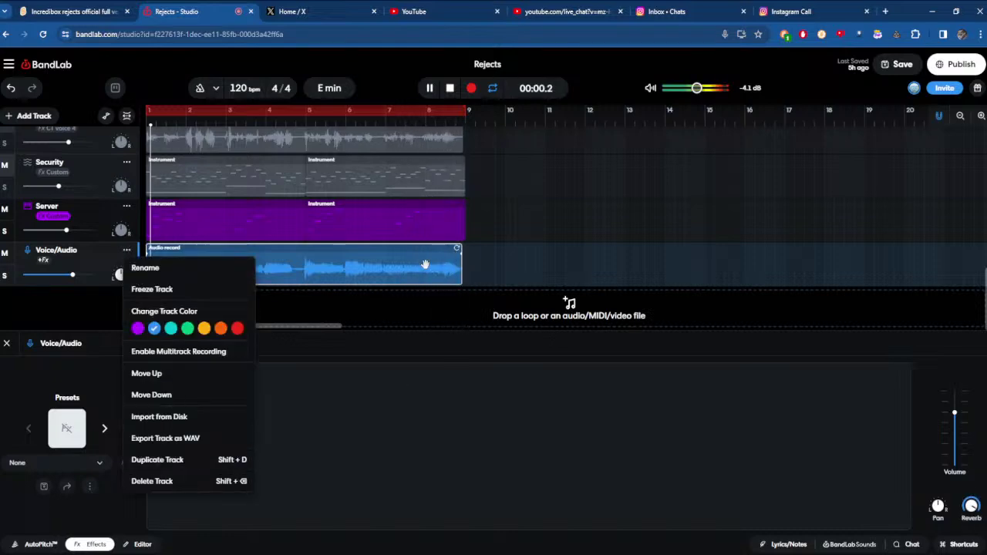
pyautogui.rightClick(425, 265)
pyautogui.click(446, 319)
pyautogui.click(451, 88)
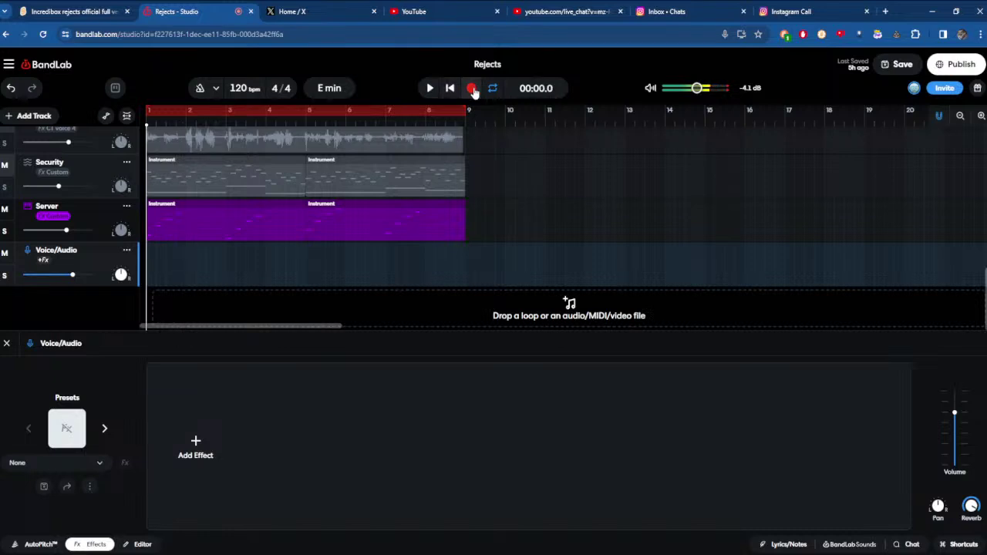
# - Record a new microphone take on the emptied Voice/Audio track across the eight-bar loop
pyautogui.click(471, 88)
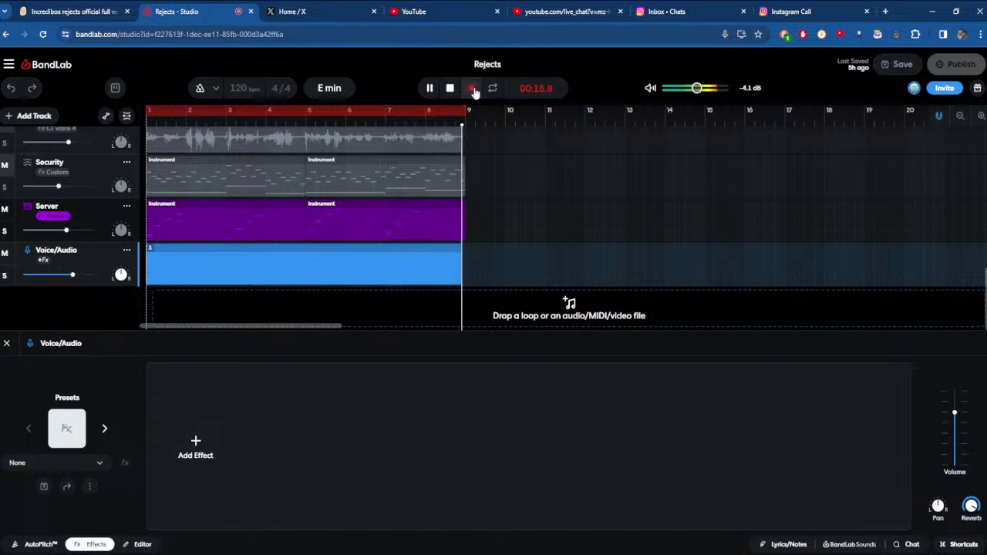
pyautogui.click(472, 86)
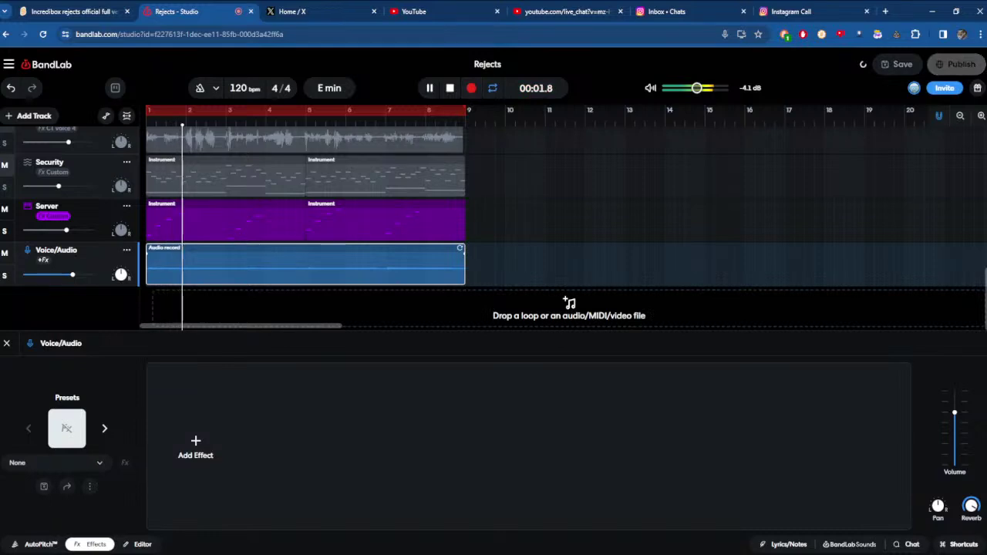
# - Raise the new voice region's gain to +15.2 dB, trim its start slightly and align it with bar 1
pyautogui.click(141, 545)
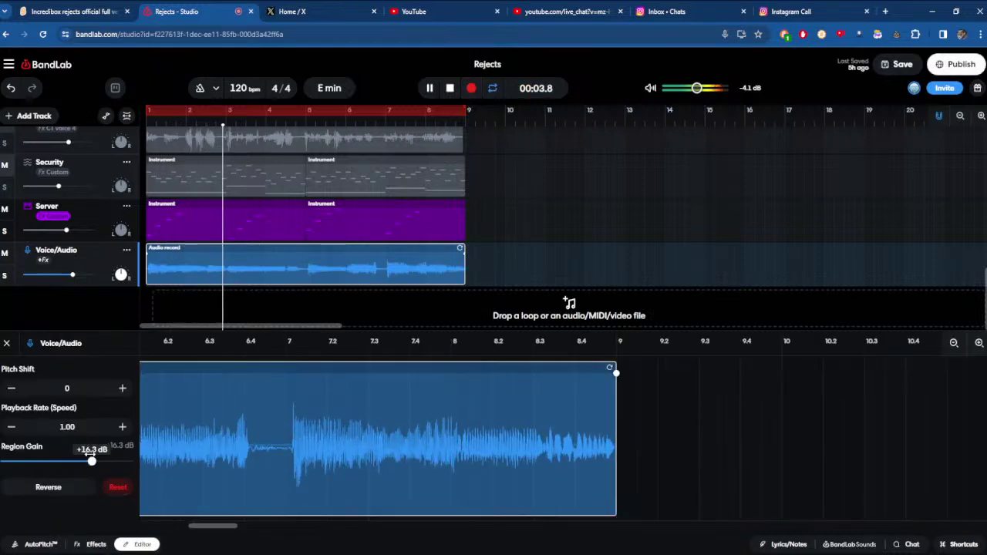
pyautogui.press('Return')
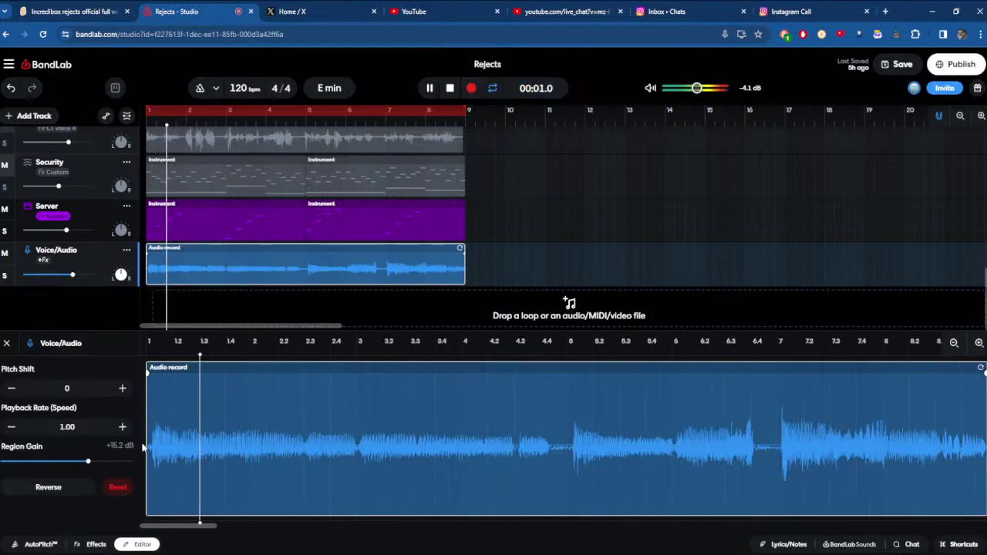
pyautogui.moveTo(146, 450); pyautogui.dragTo(159, 446)
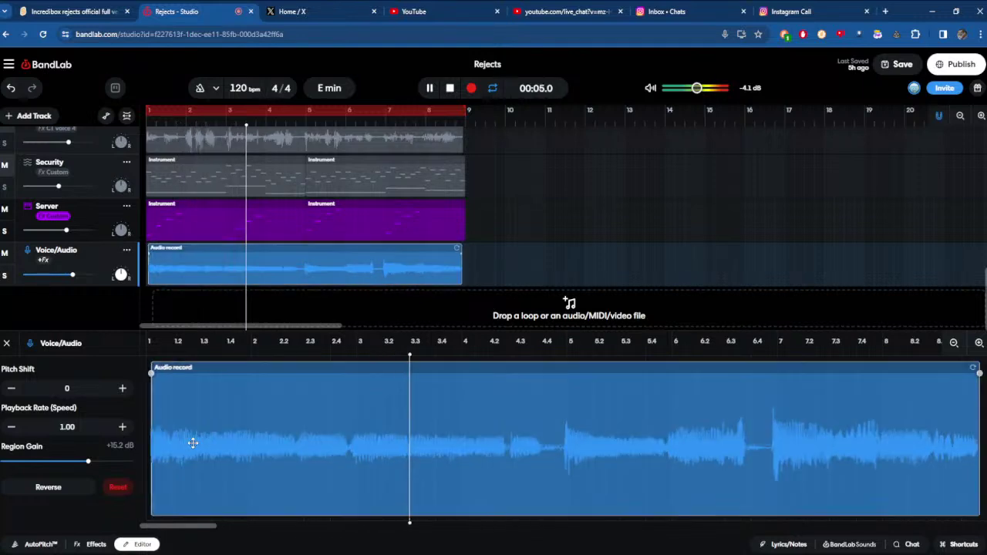
pyautogui.moveTo(147, 458); pyautogui.dragTo(127, 456)
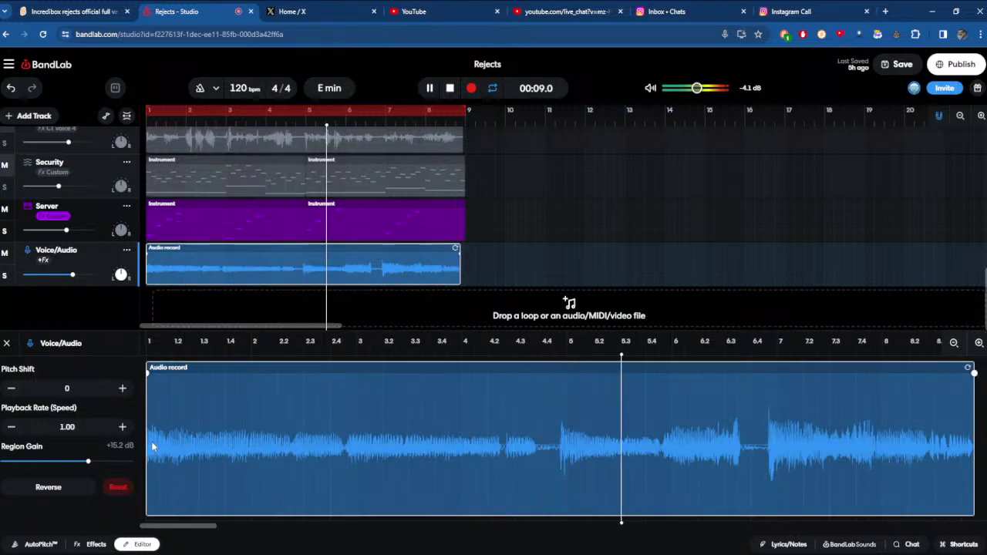
pyautogui.moveTo(340, 447); pyautogui.dragTo(121, 448)
# - Record a microphone take on a new second Voice/Audio track across the eight-bar loop, with both voice tracks soloed
pyautogui.click(34, 116)
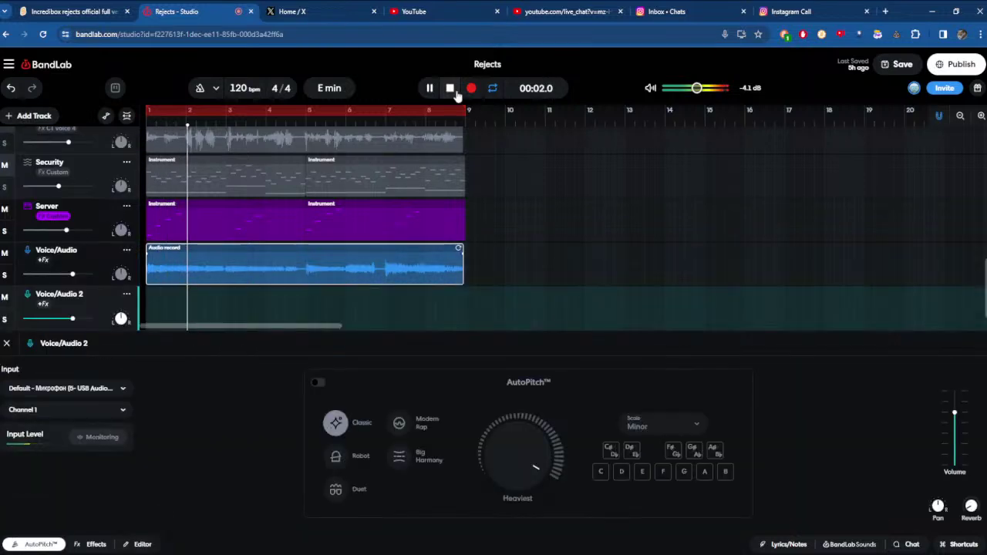
pyautogui.click(471, 88)
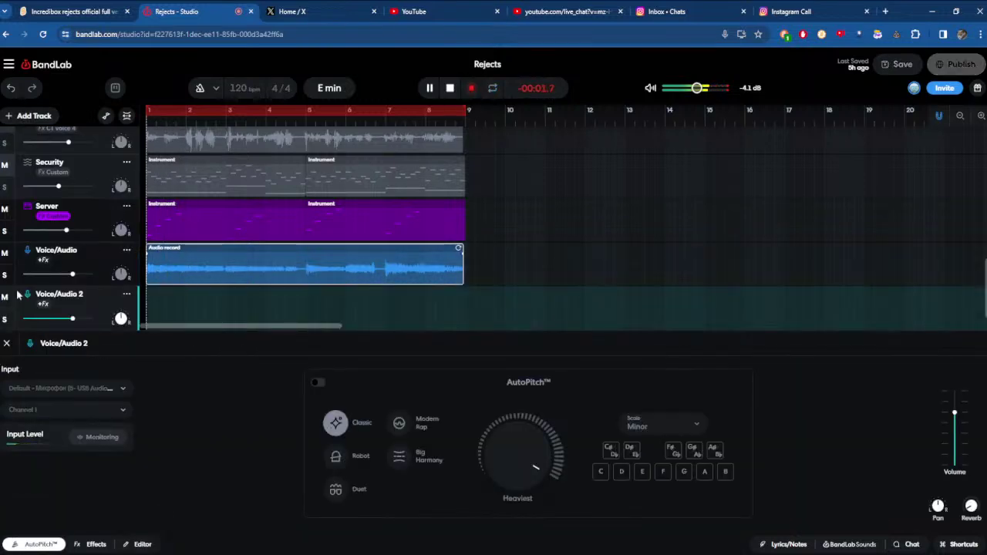
pyautogui.click(6, 318)
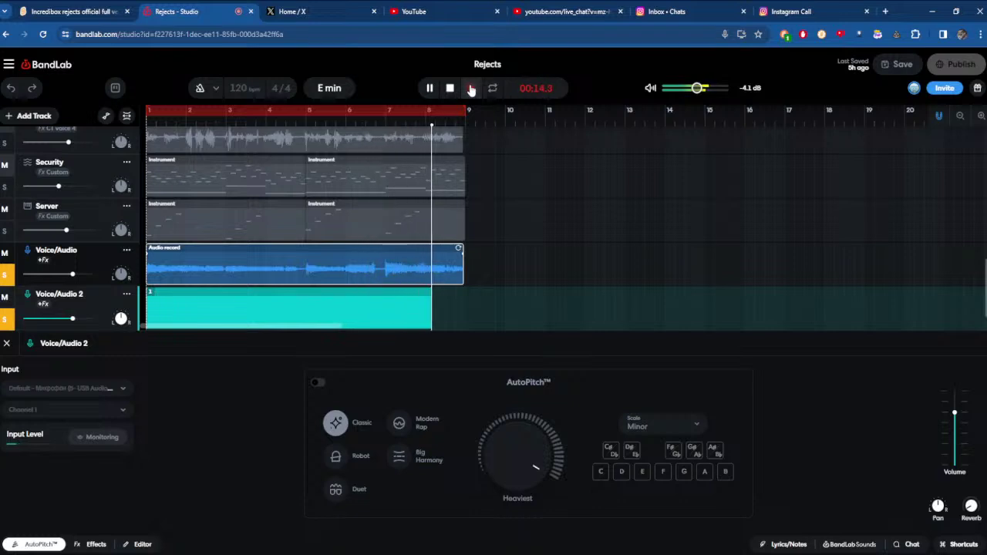
pyautogui.click(472, 88)
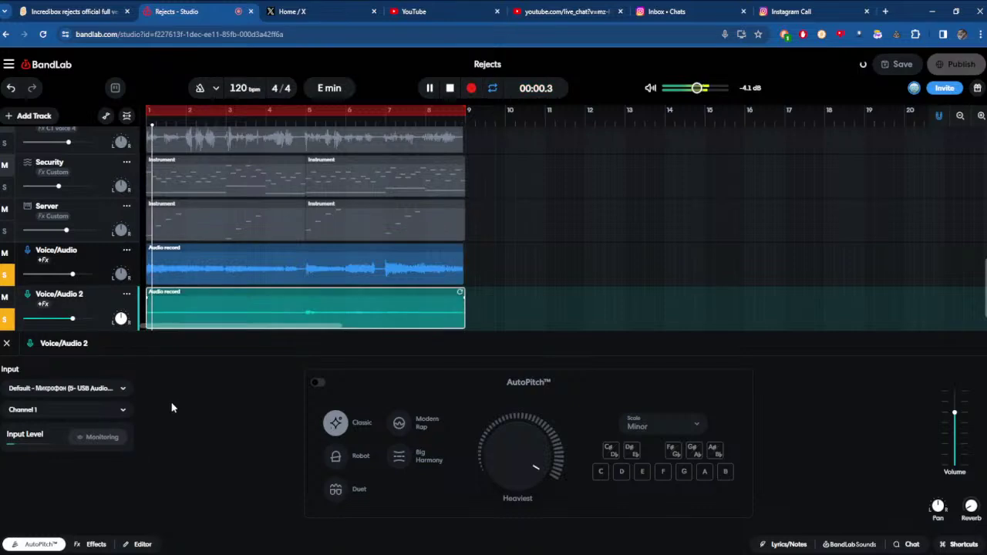
# - Raise the Voice/Audio 2 region's gain to +18.4 dB and delete the region
pyautogui.click(141, 544)
pyautogui.moveTo(70, 461); pyautogui.dragTo(112, 457)
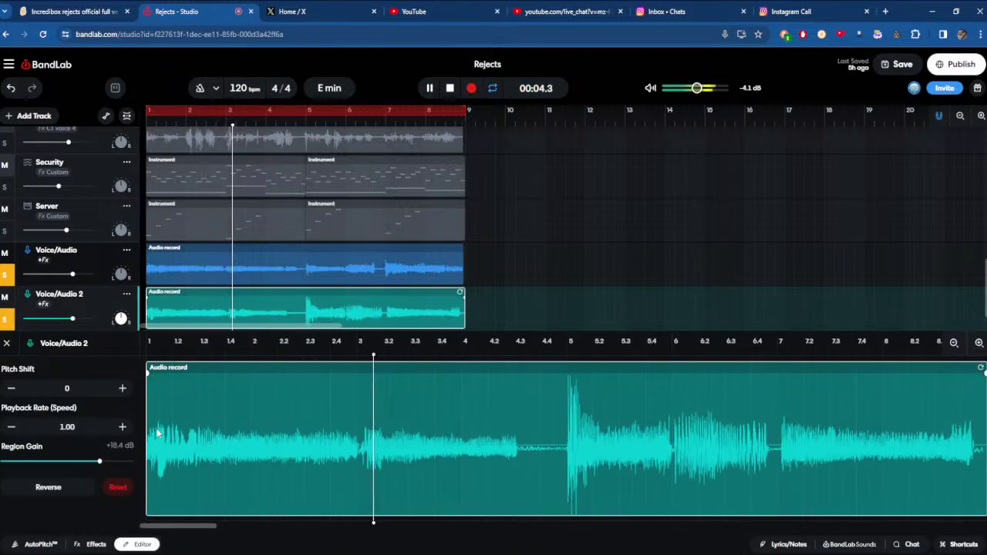
pyautogui.rightClick(158, 306)
pyautogui.click(177, 360)
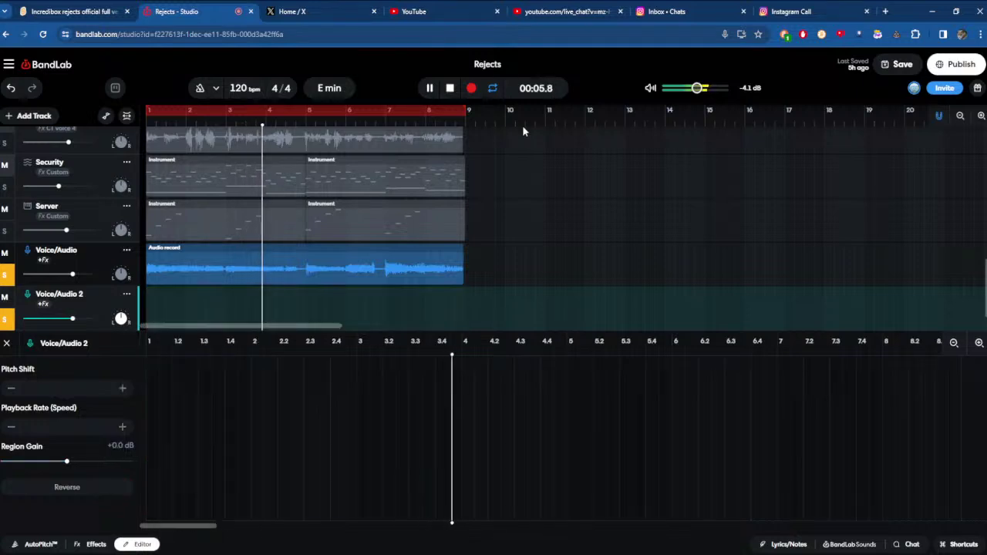
# - Record another microphone take on the emptied Voice/Audio 2 track across the eight-bar loop and pause playback
pyautogui.click(452, 88)
pyautogui.click(466, 88)
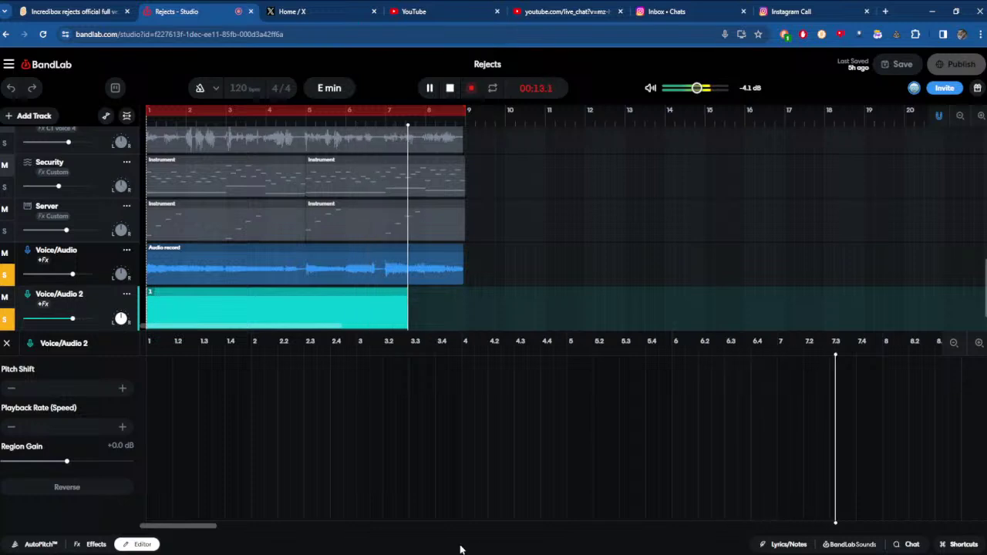
pyautogui.click(469, 91)
pyautogui.click(430, 88)
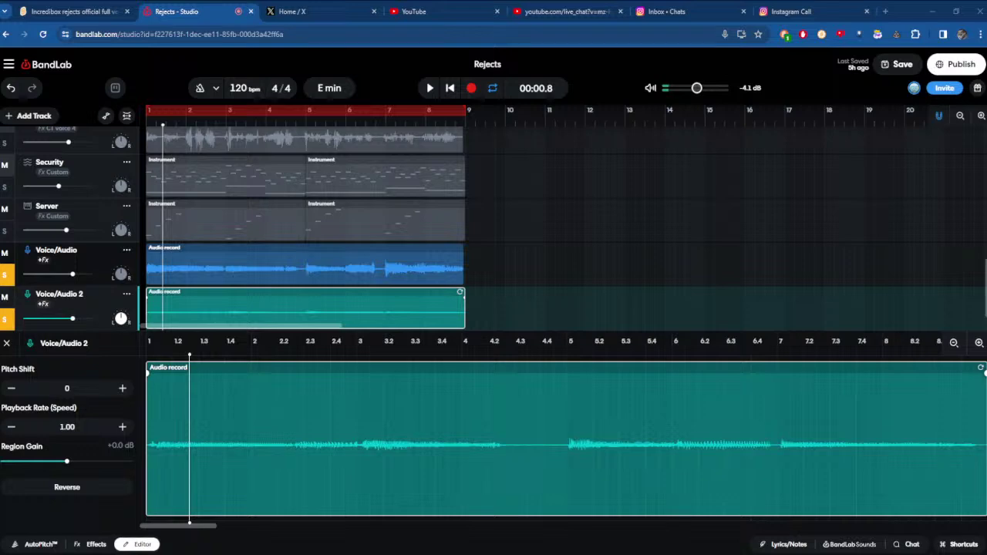
# - Raise the Voice/Audio 2 region's gain to +14.5 dB, trim its start slightly and shift it close to bar 1
pyautogui.click(430, 88)
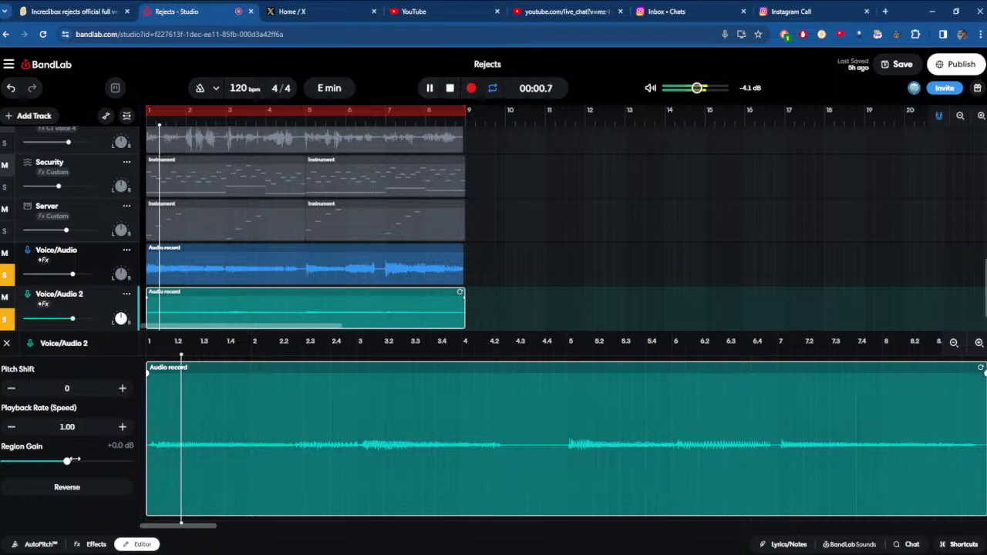
pyautogui.moveTo(67, 461); pyautogui.dragTo(85, 461)
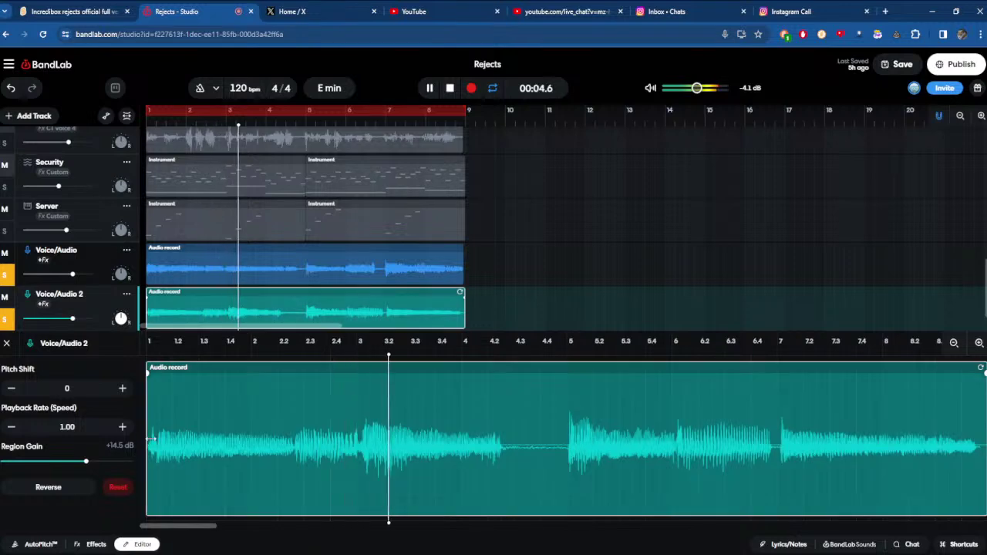
pyautogui.moveTo(148, 441); pyautogui.dragTo(231, 458)
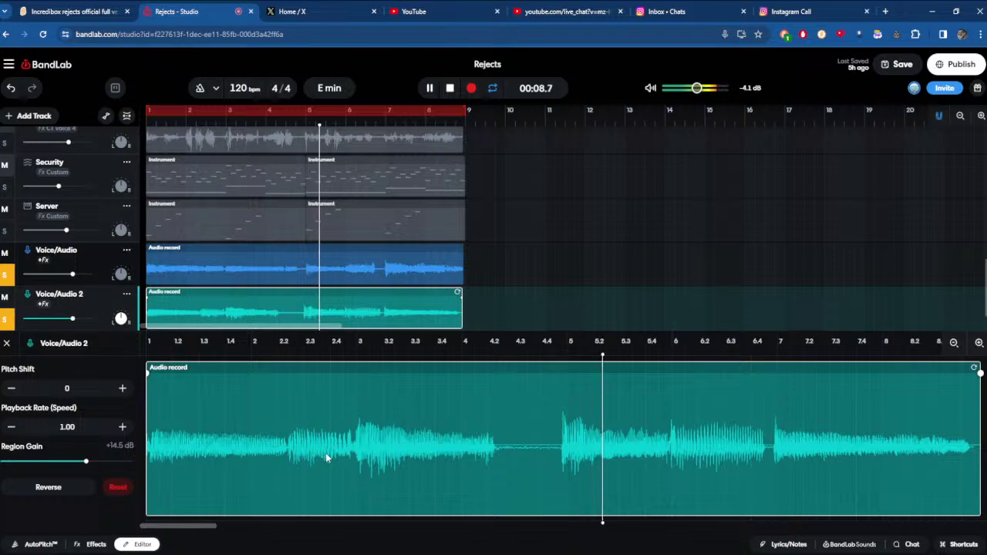
pyautogui.moveTo(325, 453); pyautogui.dragTo(333, 452)
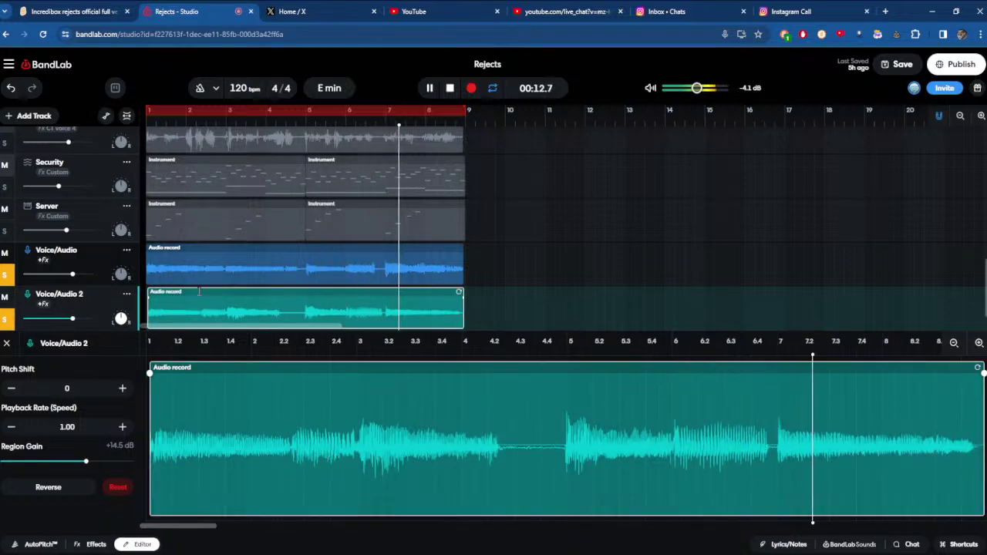
# - Turn off solo on both voice tracks and delete the Voice/Audio 2 track
pyautogui.click(4, 297)
pyautogui.click(4, 275)
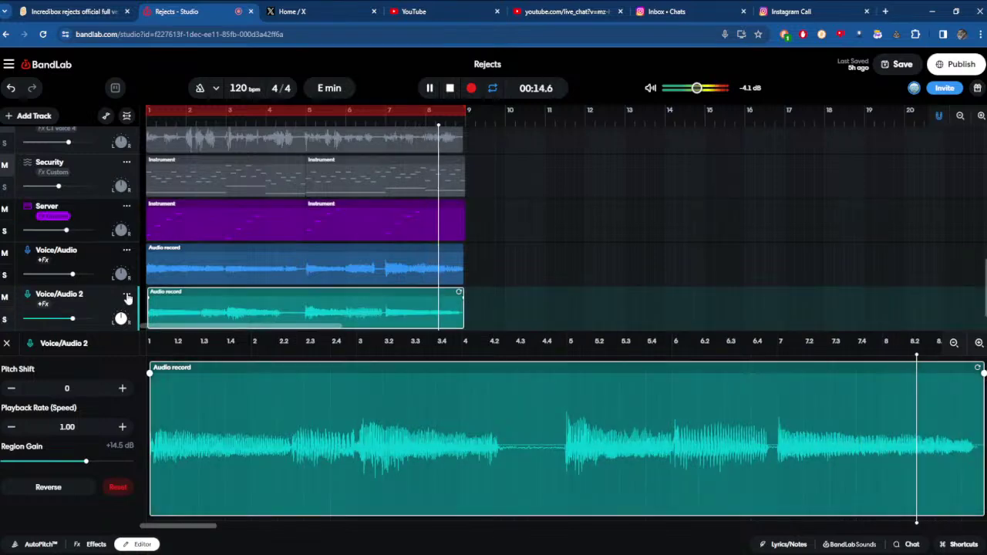
pyautogui.click(127, 294)
pyautogui.click(210, 528)
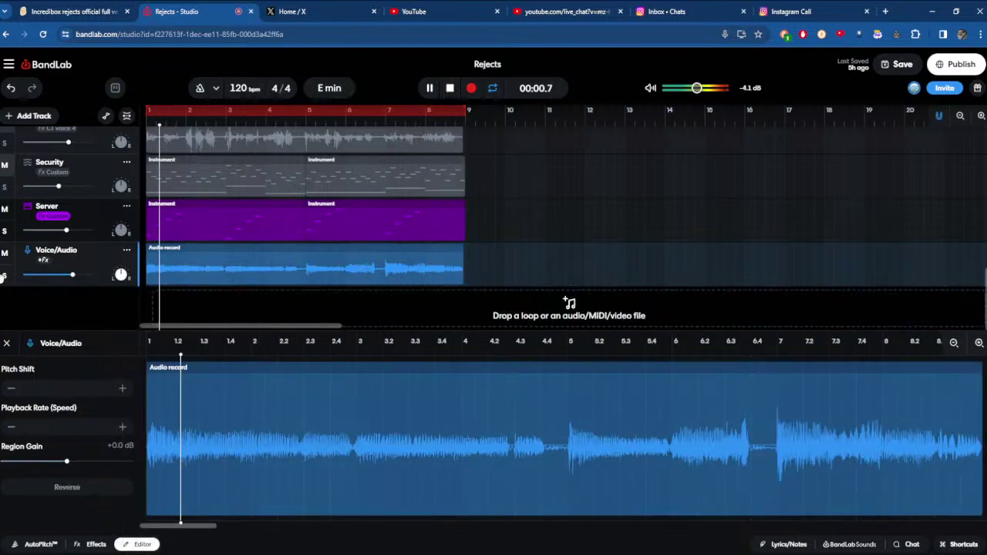
# - Audition effect presets on the soloed Voice/Audio track, settle on Crispy Doubles and turn off solo
pyautogui.click(4, 274)
pyautogui.click(96, 545)
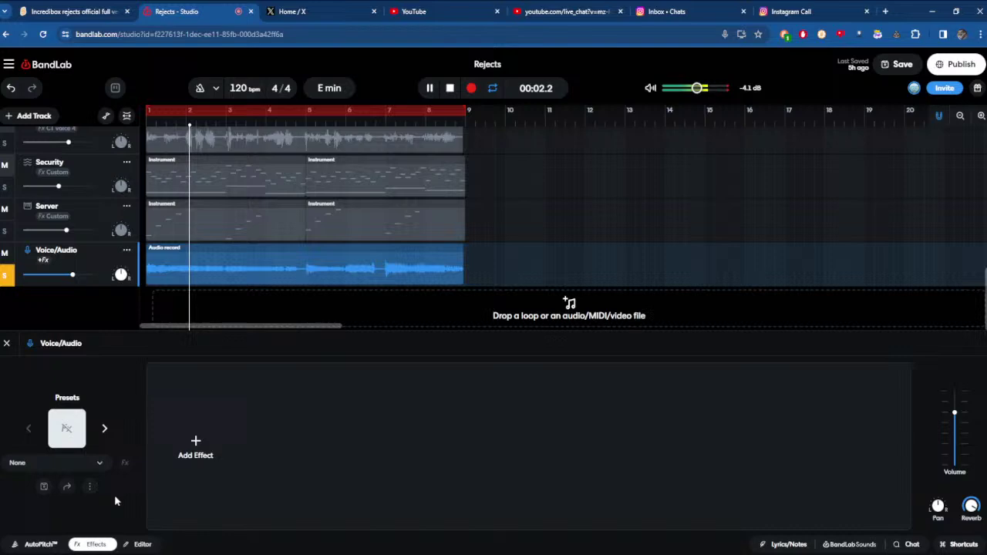
pyautogui.click(104, 429)
pyautogui.click(104, 430)
pyautogui.click(105, 432)
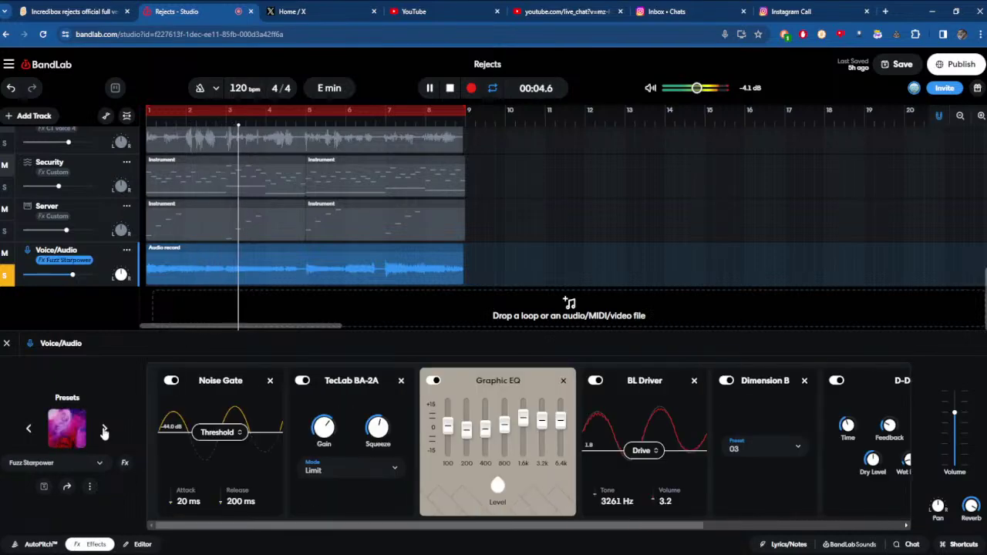
pyautogui.click(105, 430)
pyautogui.click(105, 430)
pyautogui.click(104, 431)
pyautogui.click(104, 431)
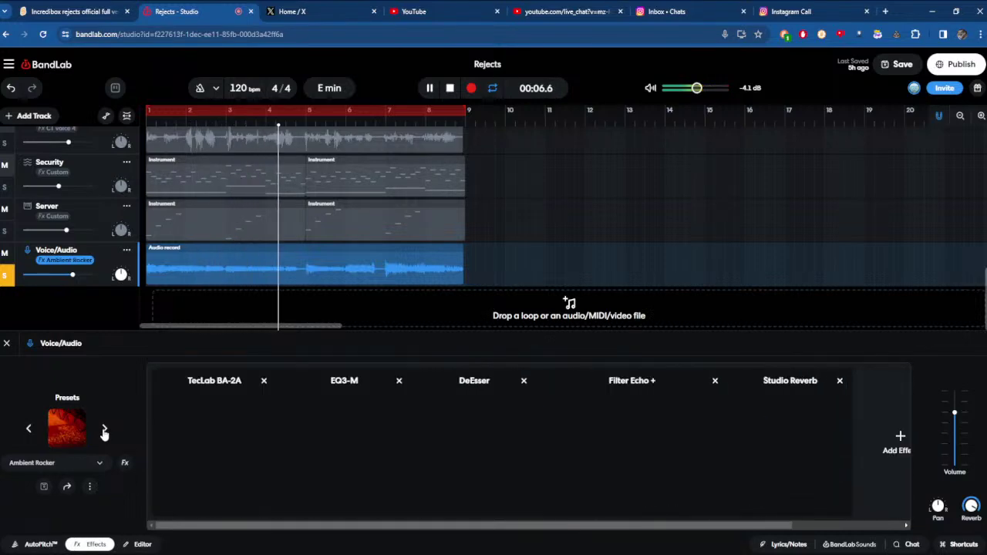
pyautogui.click(104, 431)
pyautogui.click(104, 431)
pyautogui.click(104, 432)
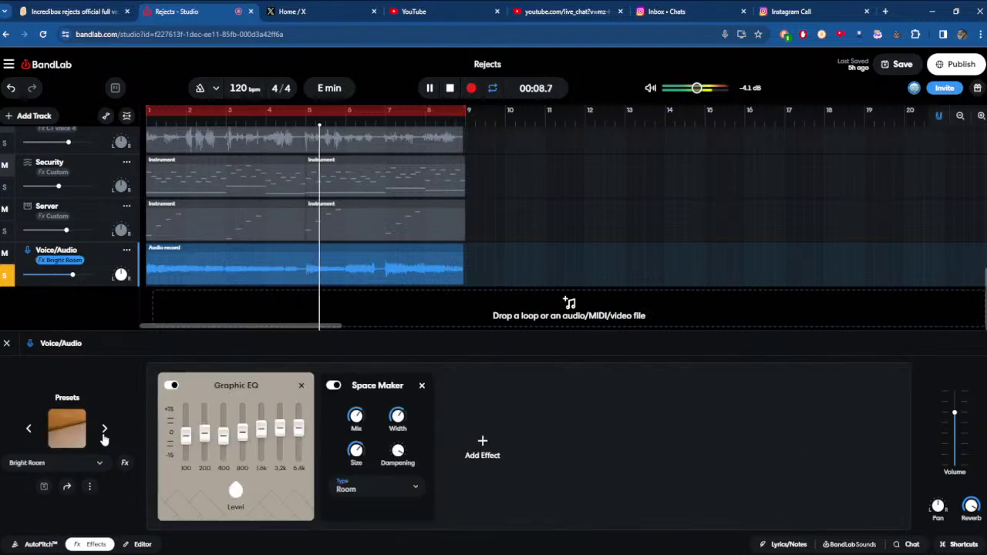
pyautogui.click(104, 431)
pyautogui.click(104, 430)
pyautogui.click(104, 430)
pyautogui.click(104, 430)
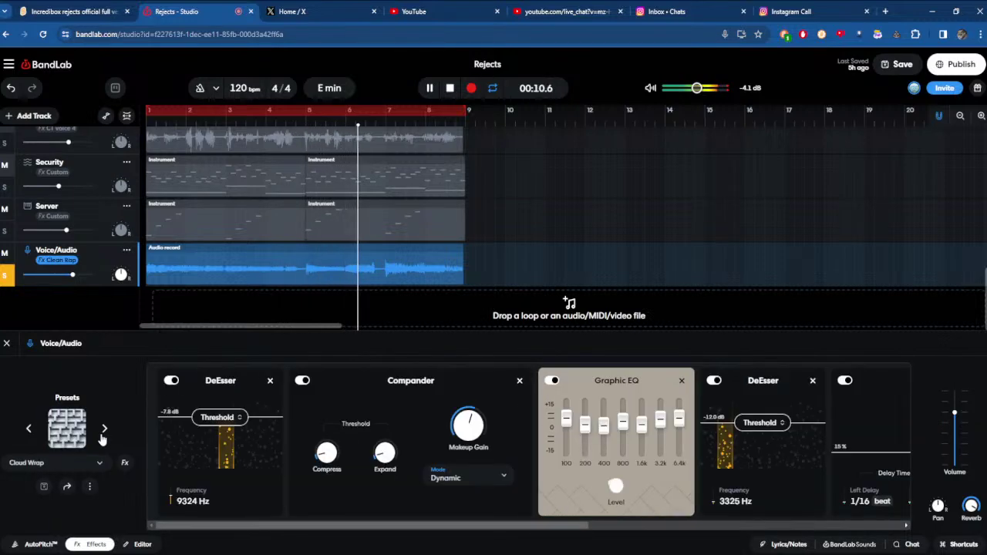
pyautogui.click(103, 432)
pyautogui.click(102, 432)
pyautogui.click(104, 430)
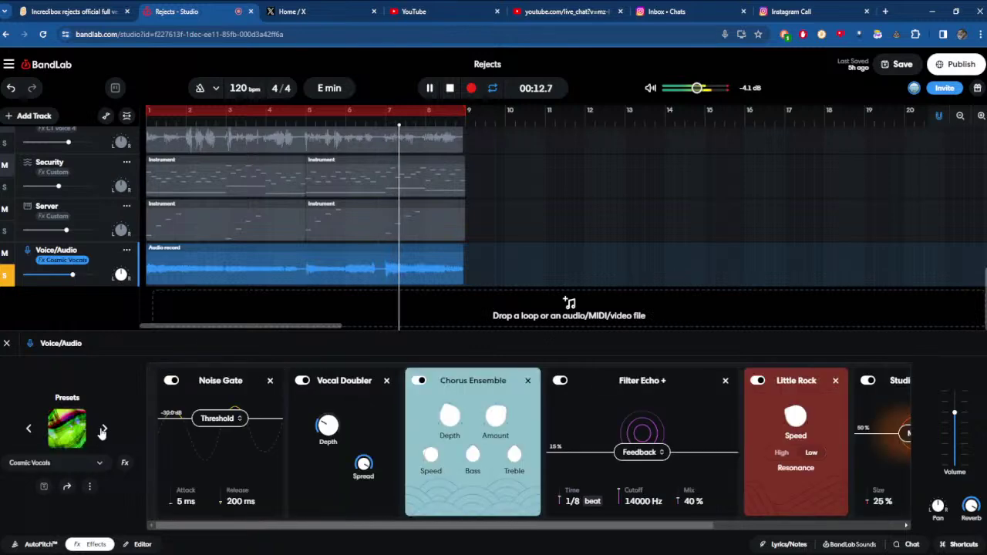
pyautogui.click(103, 430)
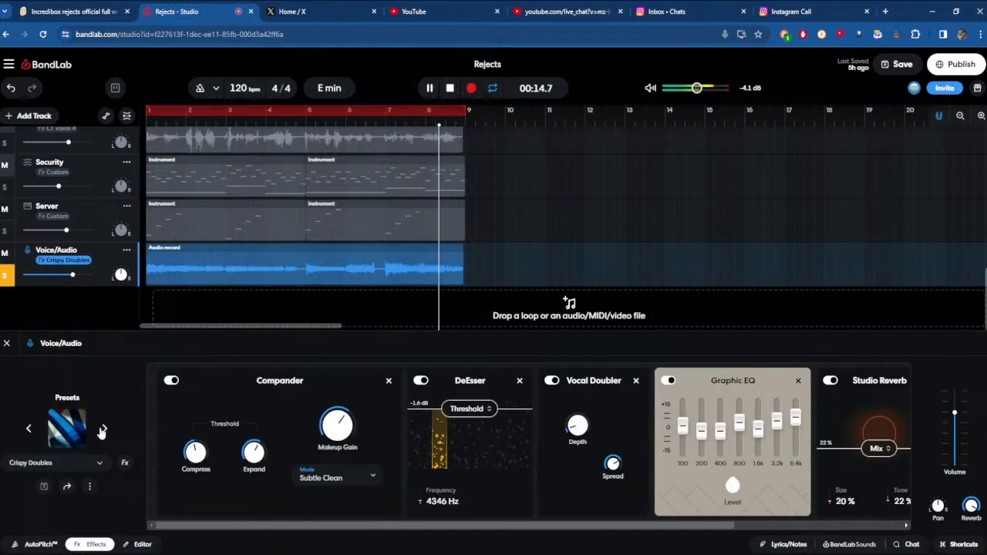
pyautogui.click(3, 275)
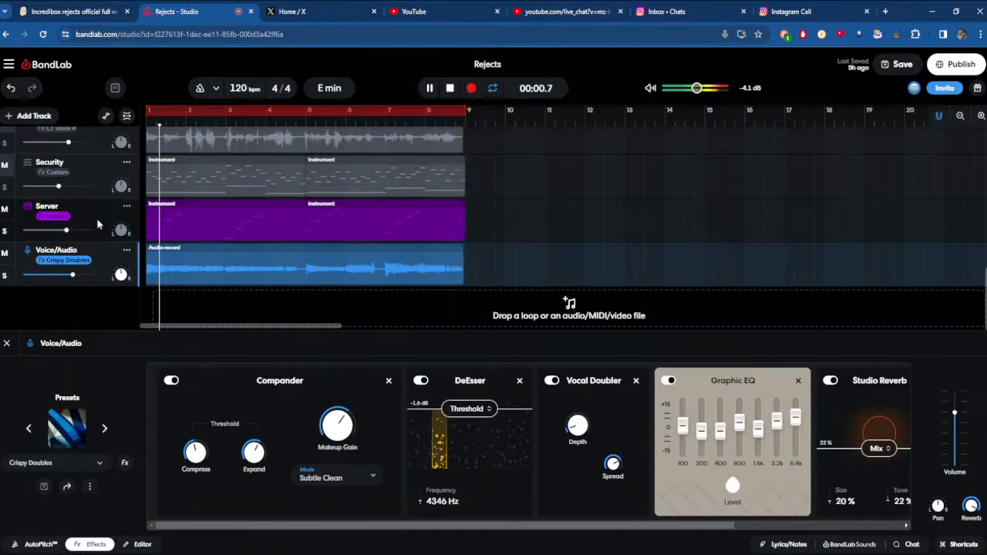
# - Lower the Voice/Audio track's volume and delete the track
pyautogui.moveTo(73, 274); pyautogui.dragTo(48, 274)
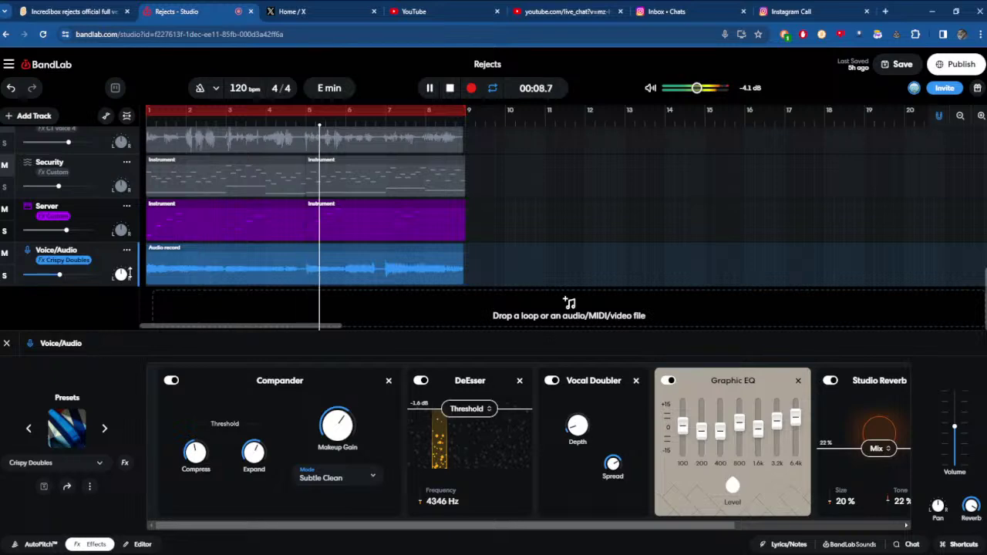
pyautogui.click(127, 250)
pyautogui.click(184, 493)
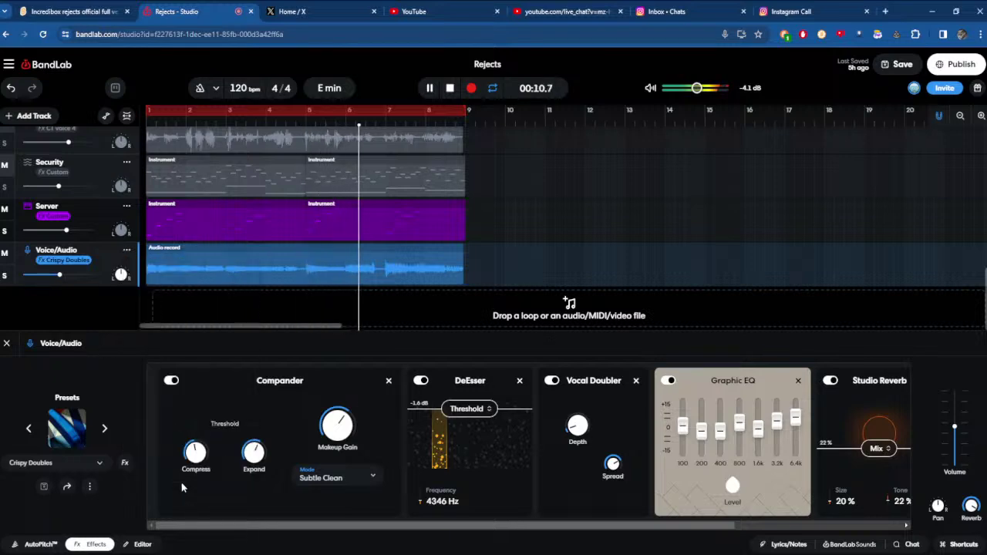
pyautogui.click(127, 252)
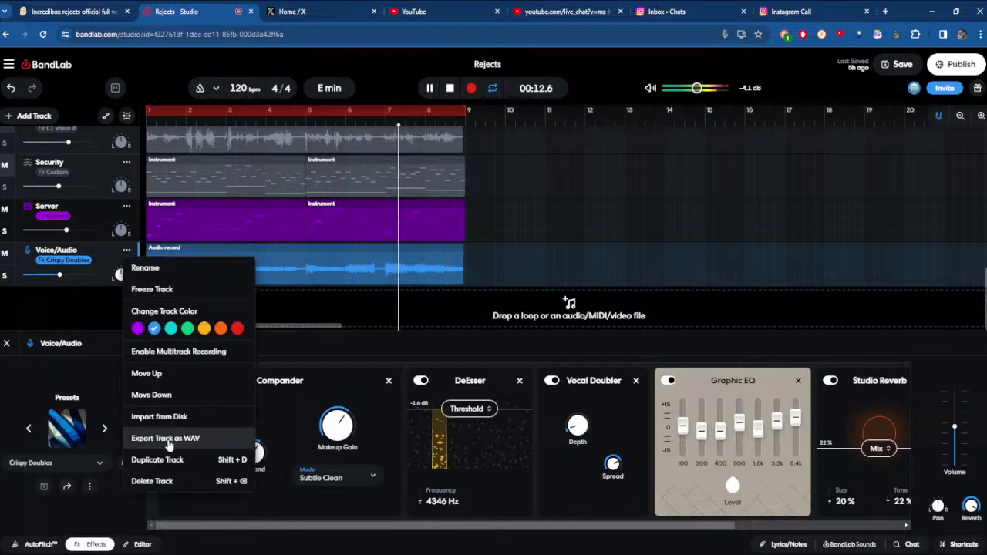
pyautogui.click(176, 485)
# - Listen to the change track in solo and open the project's lyrics and notes
pyautogui.scroll(-2, 46, 278)
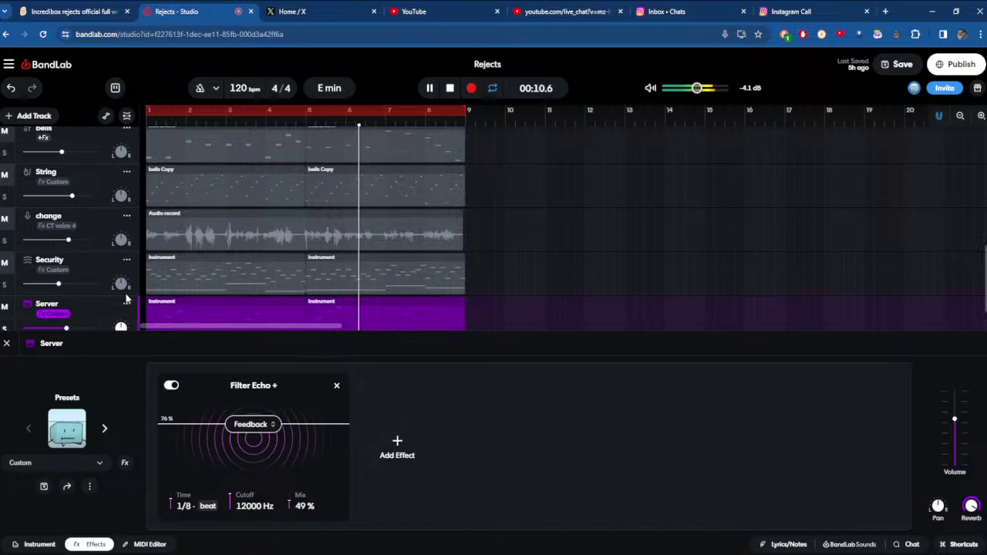
pyautogui.click(5, 240)
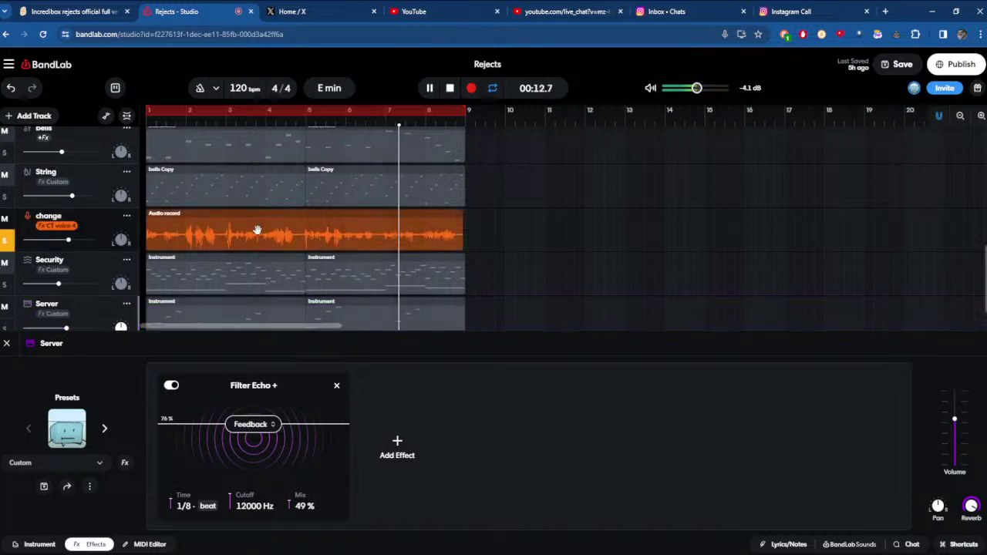
pyautogui.click(776, 544)
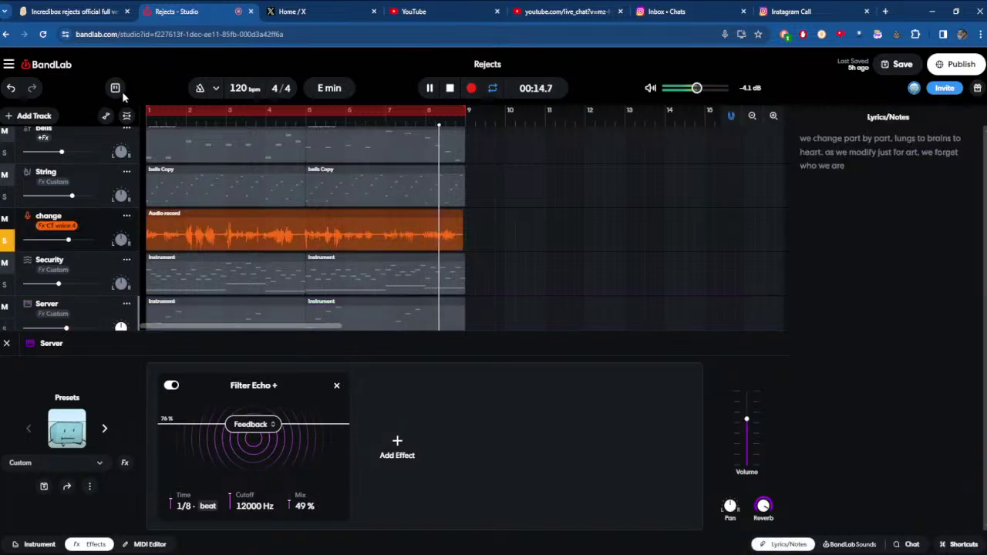
pyautogui.click(9, 242)
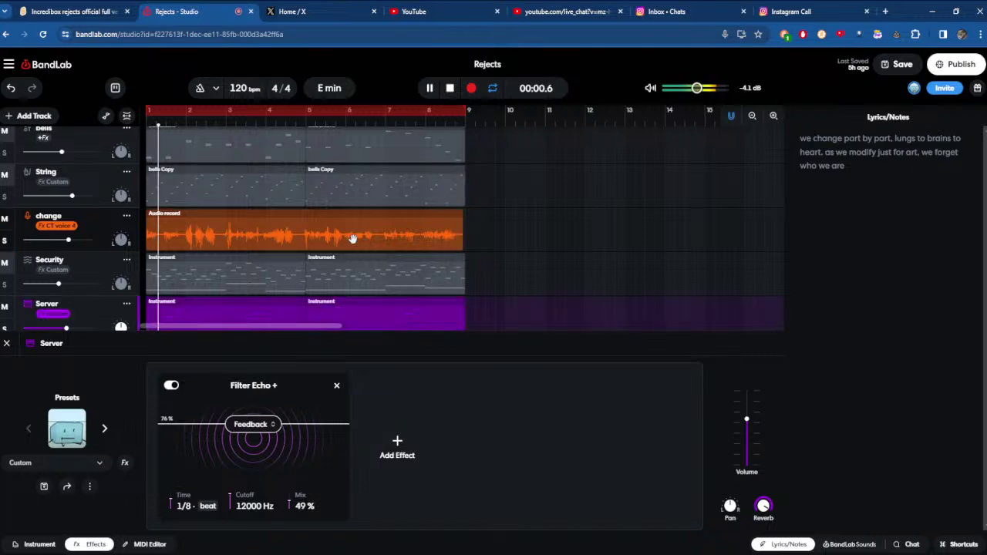
# - Delete the change track's audio region and record a new vocal take from the start of the song
pyautogui.rightClick(353, 237)
pyautogui.click(378, 297)
pyautogui.click(449, 88)
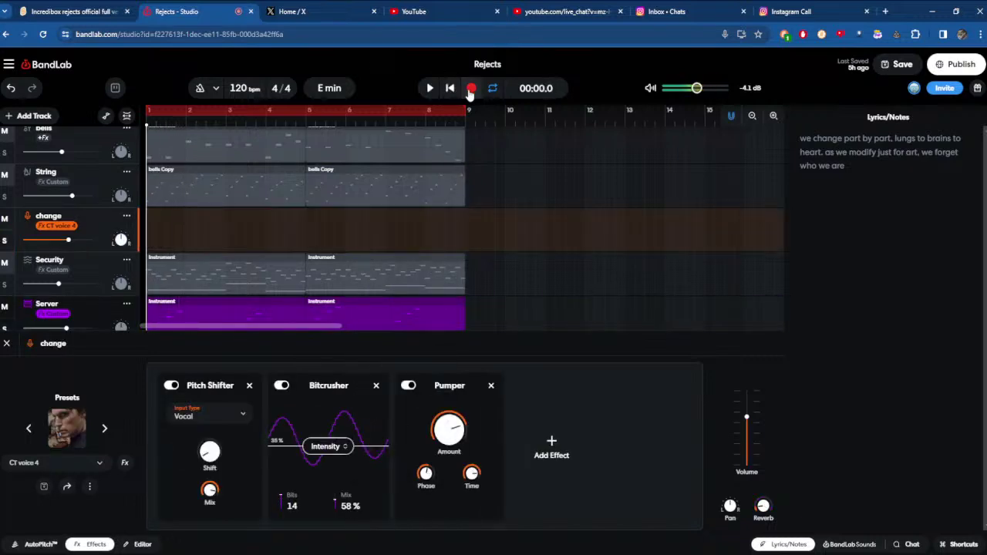
pyautogui.click(470, 89)
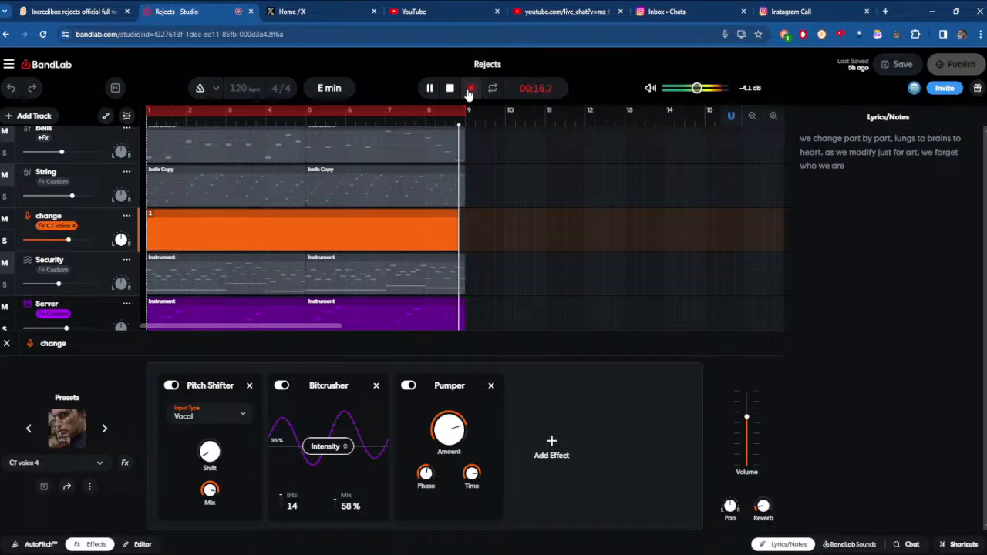
# - Set the new take's region gain to +16.5 dB and trim its start, keeping it aligned with bar 1
pyautogui.click(138, 544)
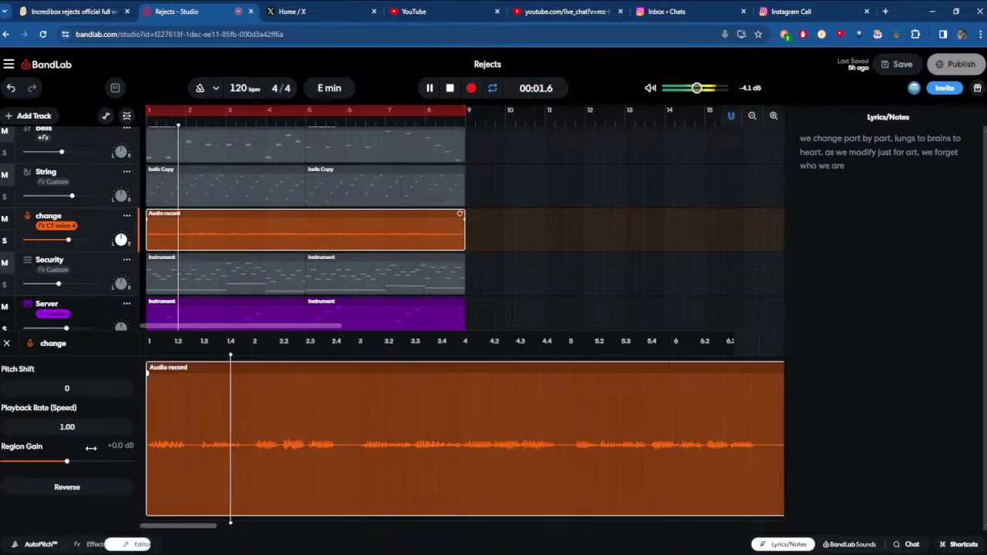
pyautogui.moveTo(66, 463); pyautogui.dragTo(103, 464)
pyautogui.moveTo(103, 462); pyautogui.dragTo(92, 462)
pyautogui.moveTo(146, 430); pyautogui.dragTo(196, 428)
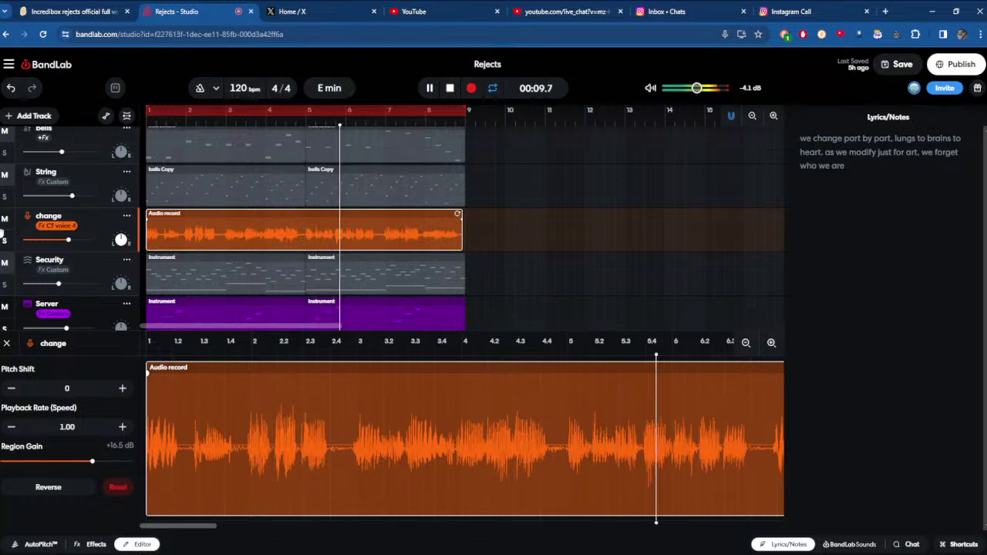
# - Adjust the Pumper amount on the change track while checking it in solo, and raise the track's volume
pyautogui.press('s')
pyautogui.click(95, 545)
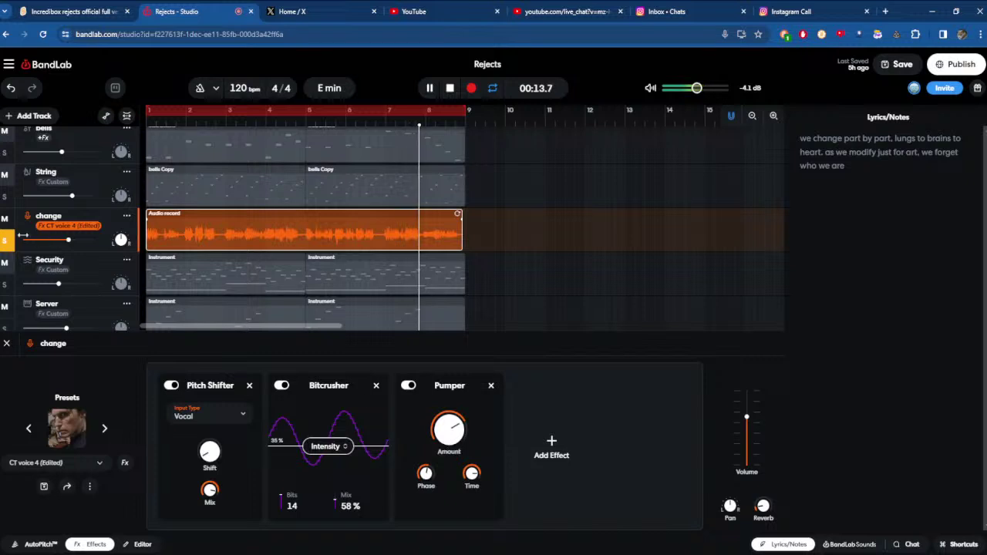
pyautogui.press('s')
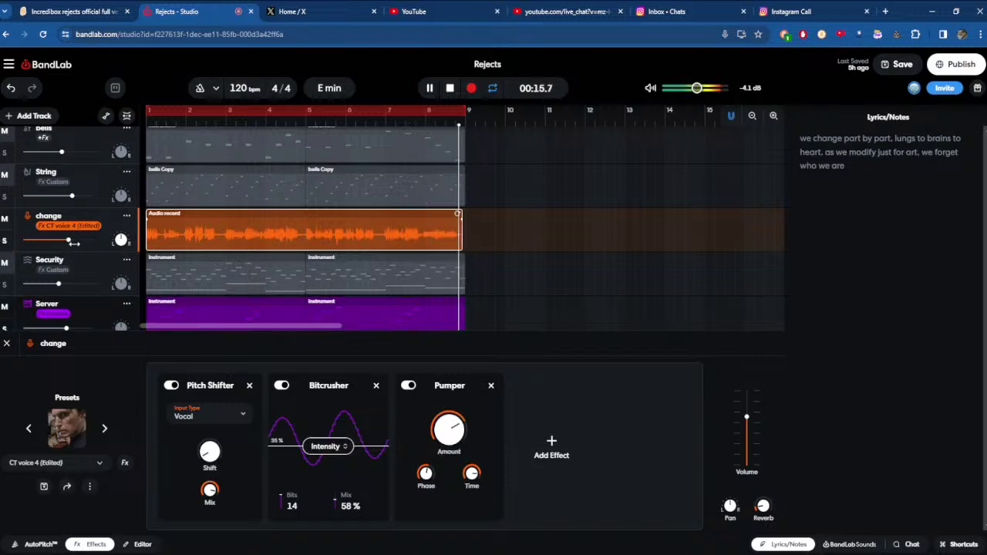
# - Delete the take on the change track and record another vocal take over bars 1 to 8
pyautogui.rightClick(247, 233)
pyautogui.click(281, 291)
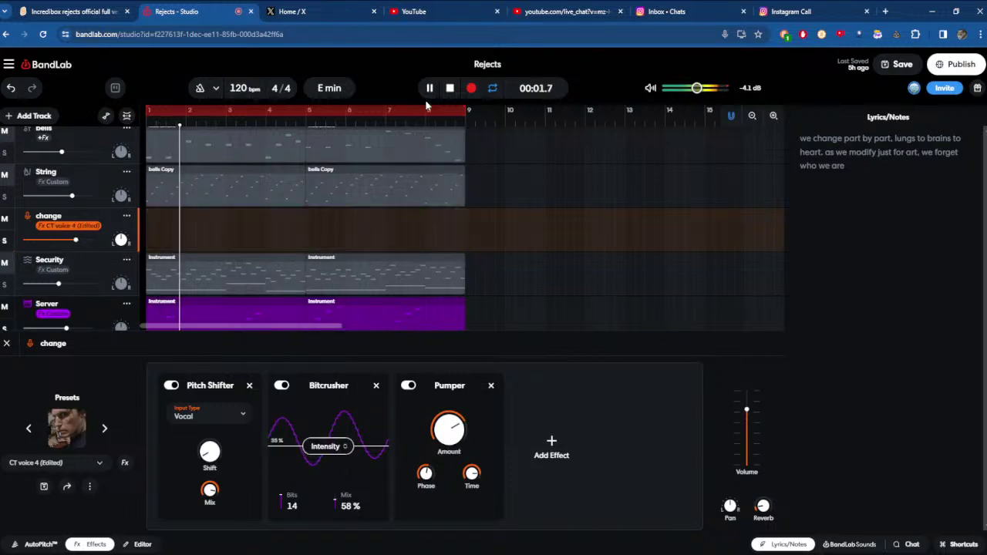
pyautogui.click(468, 89)
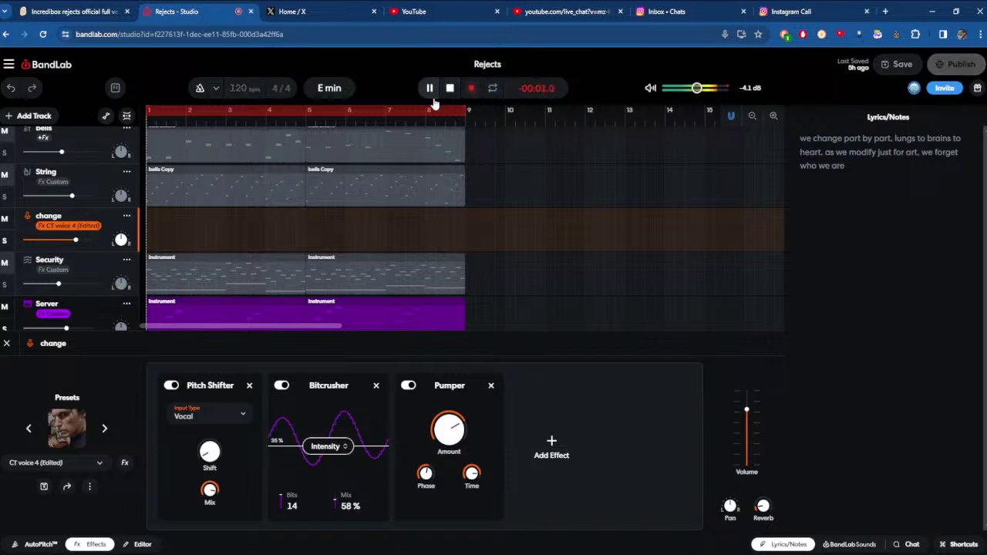
pyautogui.click(40, 544)
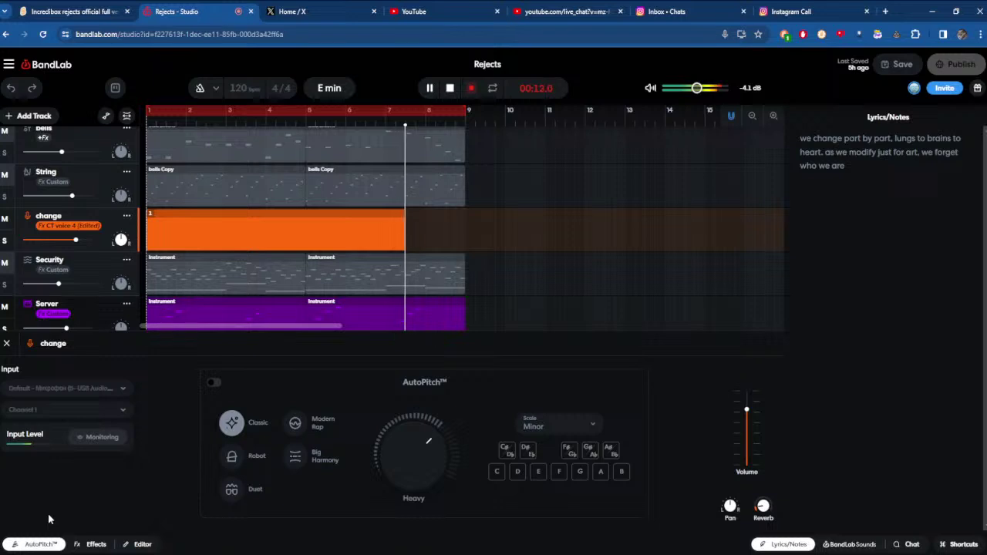
pyautogui.click(472, 88)
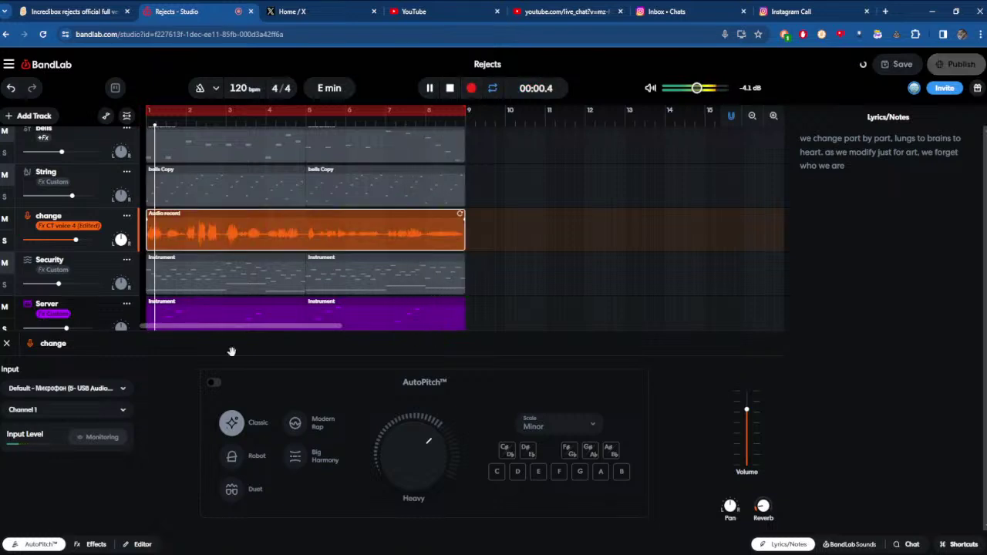
# - Trim the start of the vocal region, line it up with bar 1 and pause playback
pyautogui.click(127, 542)
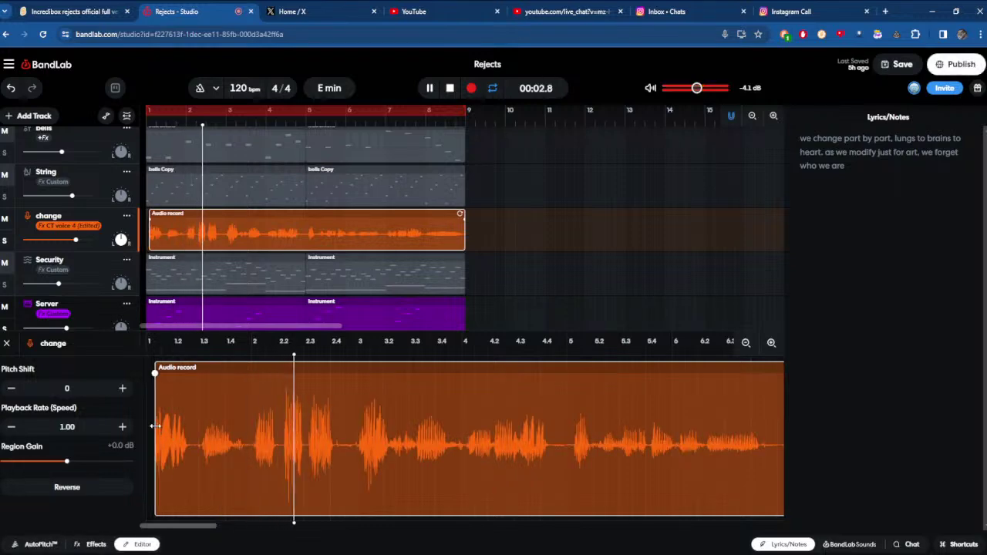
pyautogui.moveTo(155, 426); pyautogui.dragTo(199, 435)
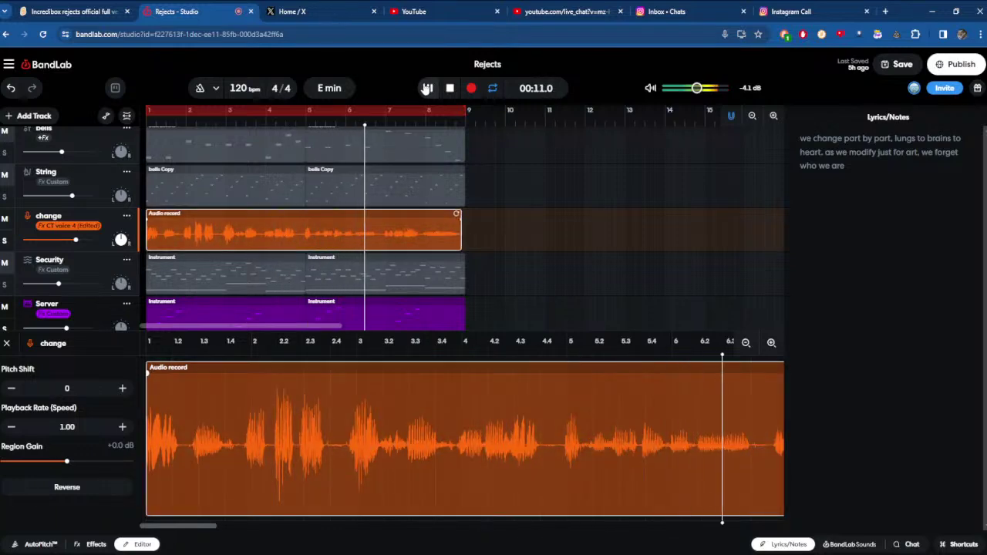
pyautogui.press('space')
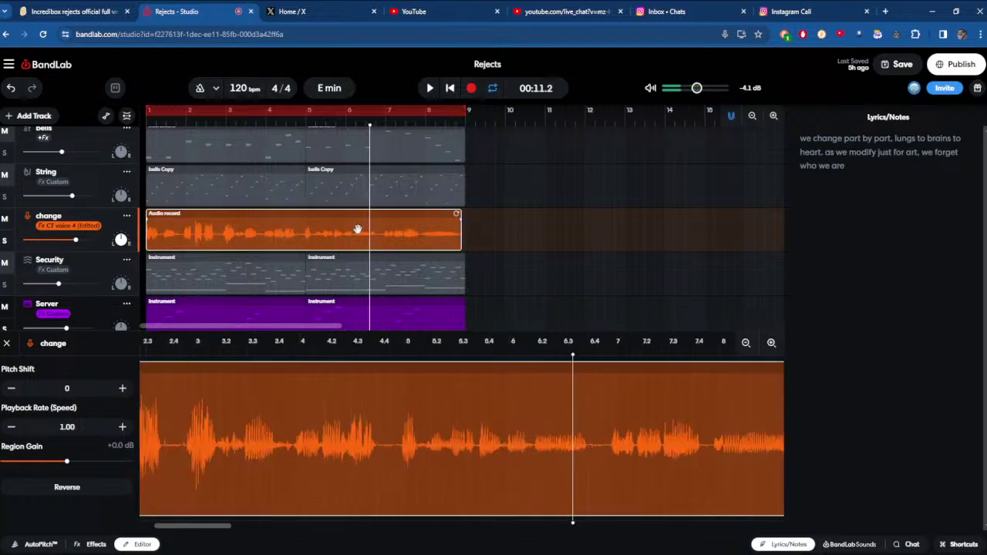
# - Slice the vocal region at bar 5, set the second part's region gain to +5.2 dB and play it back
pyautogui.click(306, 232)
pyautogui.rightClick(306, 232)
pyautogui.click(354, 307)
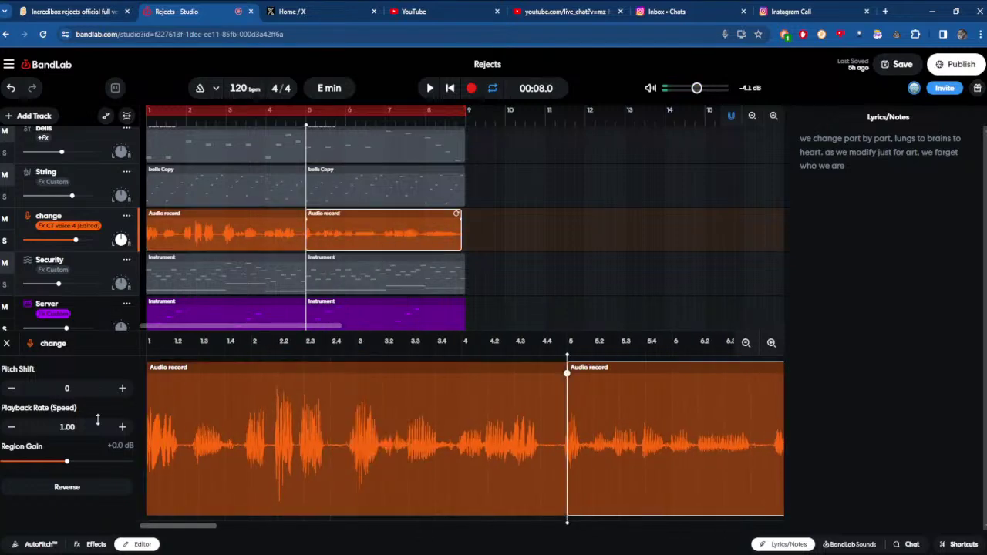
pyautogui.moveTo(71, 462); pyautogui.dragTo(74, 462)
pyautogui.click(429, 88)
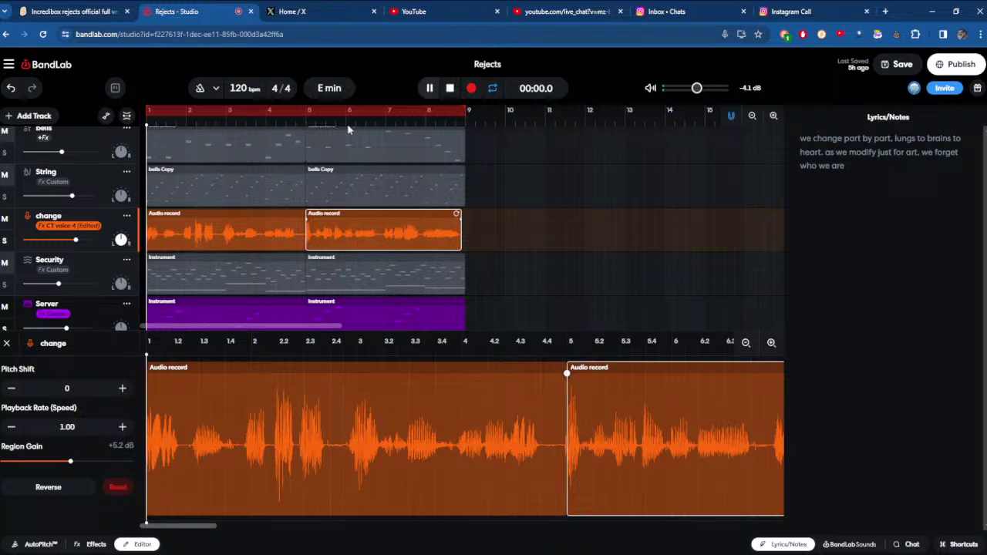
pyautogui.click(285, 123)
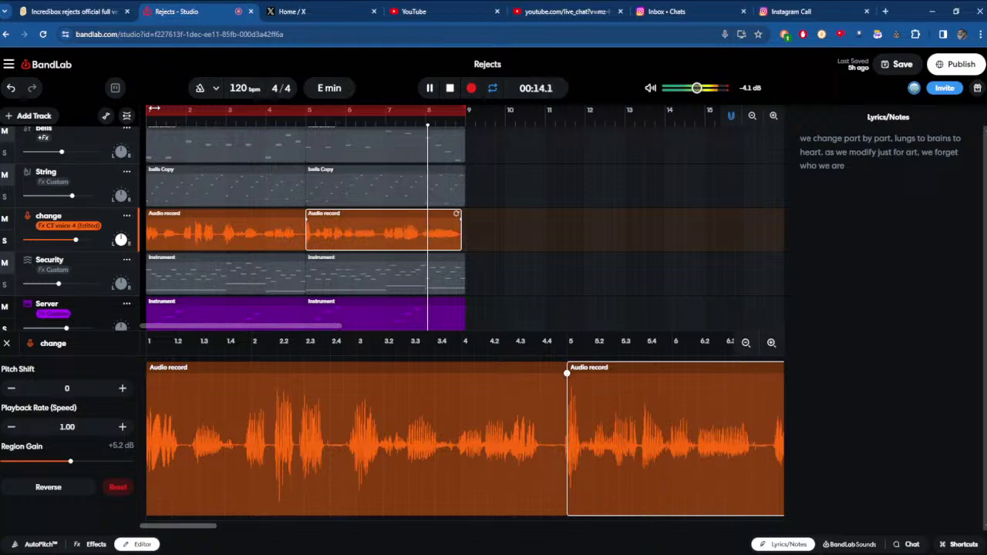
# - Limit the cycle range to bars 5 through 8 and re-record the second half of the change vocal
pyautogui.moveTo(154, 110); pyautogui.dragTo(310, 125)
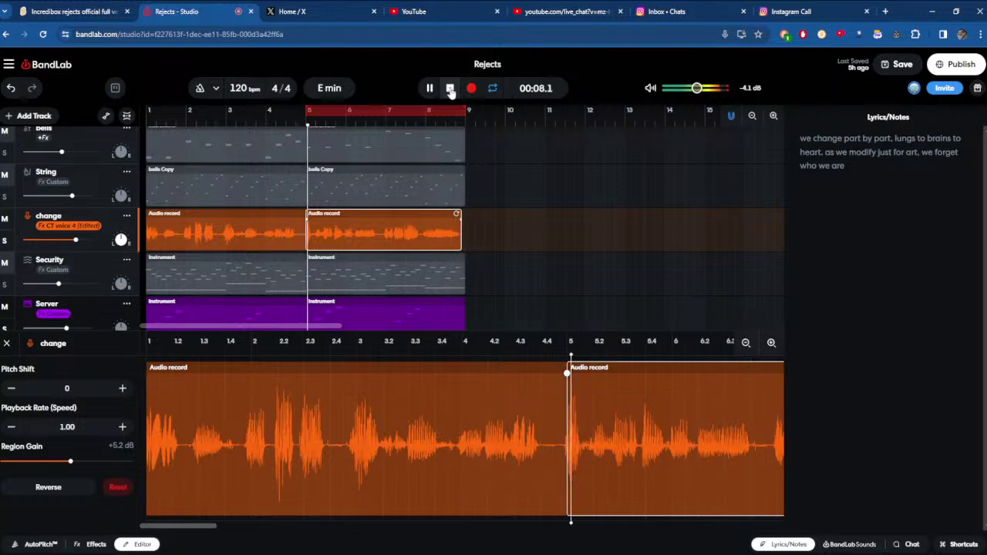
pyautogui.click(471, 88)
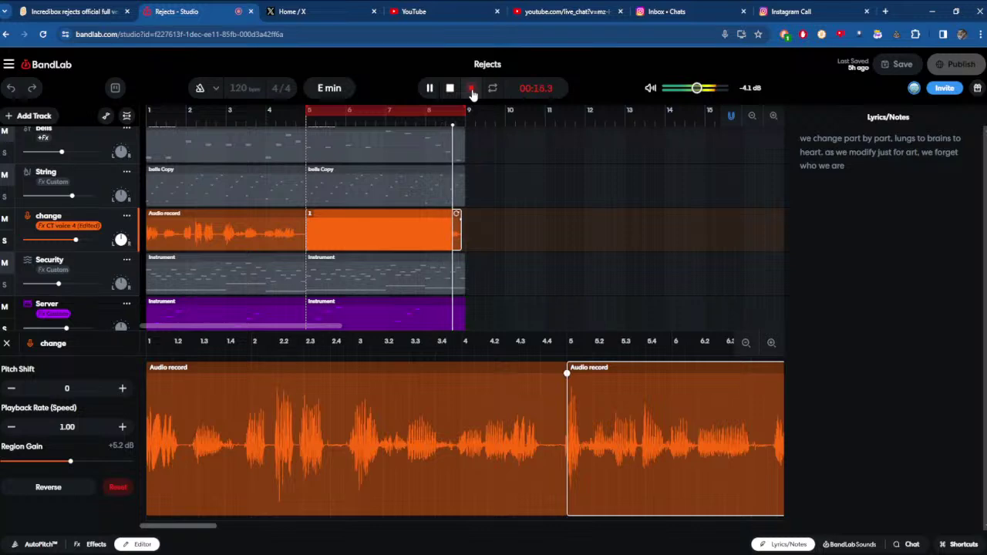
pyautogui.click(471, 88)
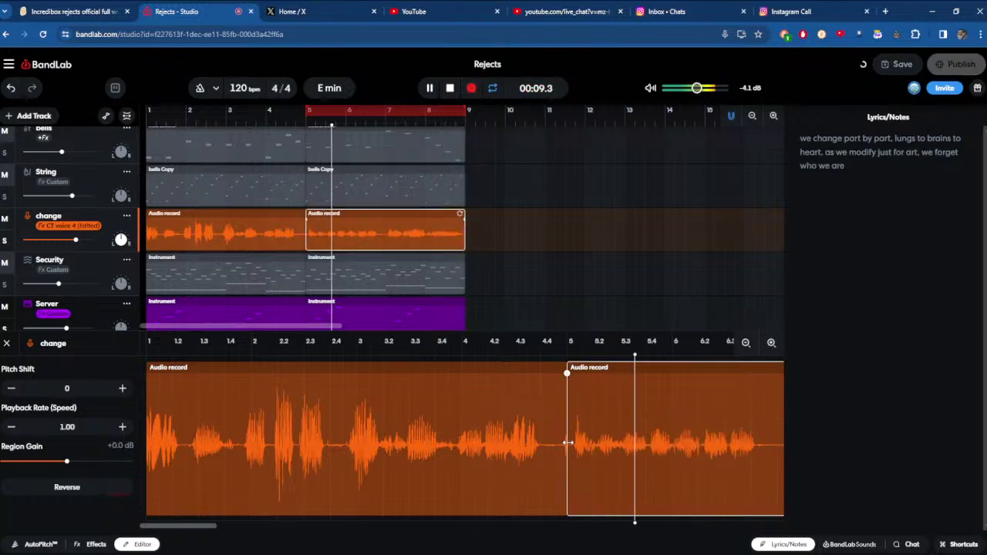
# - Trim the start of the new second-half region, line it up with bar 5 and set its gain to +6.2 dB
pyautogui.moveTo(571, 452); pyautogui.dragTo(587, 439)
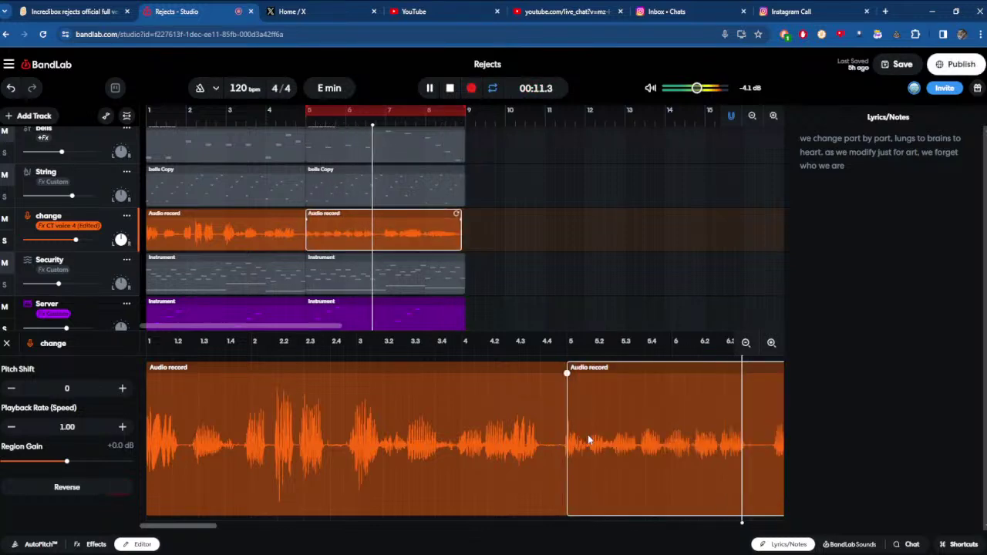
pyautogui.moveTo(76, 460); pyautogui.dragTo(75, 461)
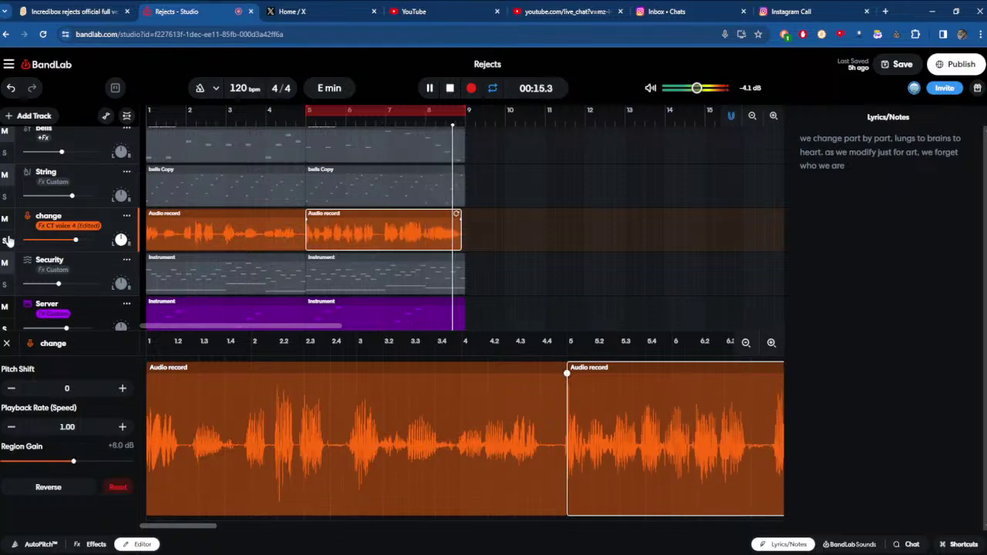
pyautogui.moveTo(73, 462); pyautogui.dragTo(71, 461)
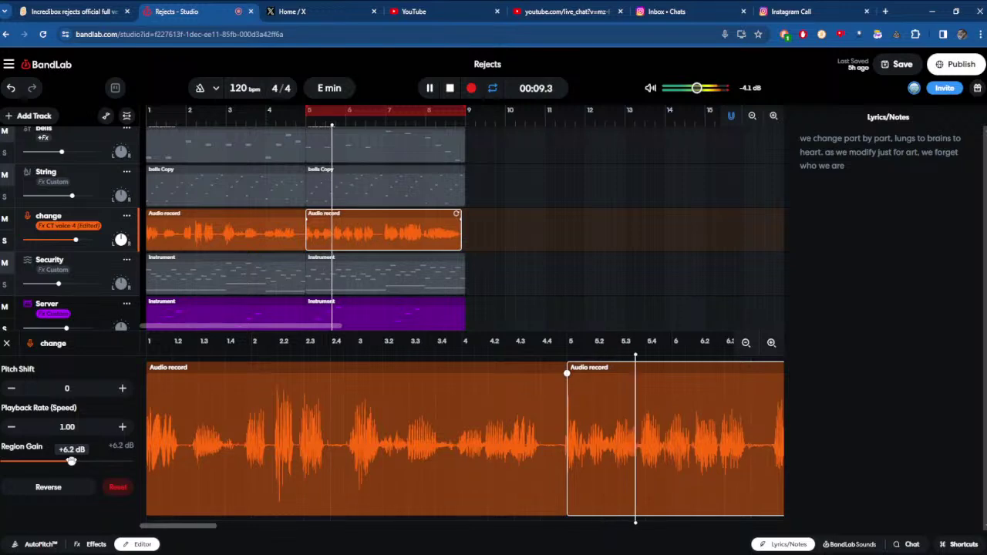
# - Shorten the first vocal region's end, then nudge the second region slightly later and extend its start back before bar 5
pyautogui.moveTo(612, 460)
pyautogui.mouseDown()
pyautogui.moveTo(600, 458)
pyautogui.moveTo(615, 451)
pyautogui.moveTo(603, 454)
pyautogui.mouseUp()
pyautogui.moveTo(213, 524); pyautogui.dragTo(242, 530)
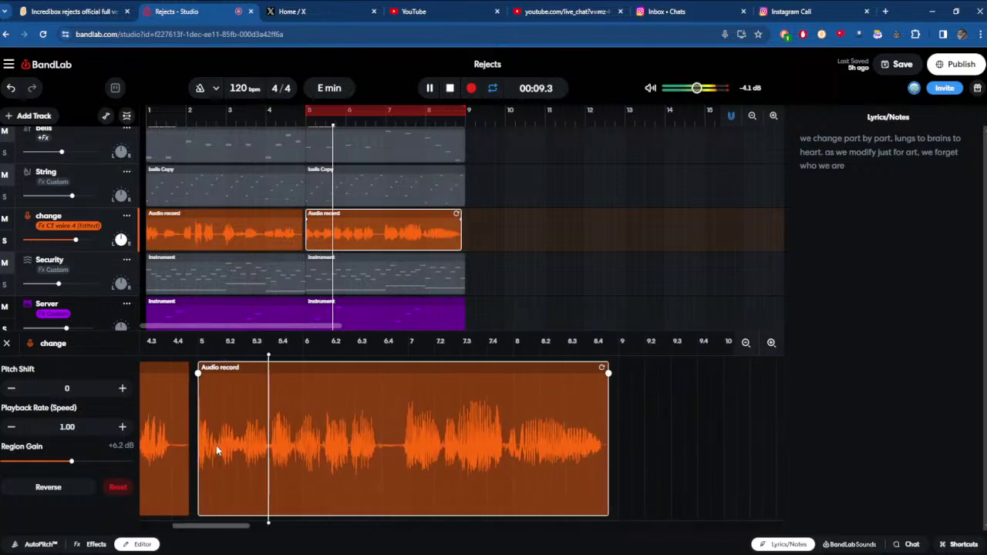
pyautogui.moveTo(251, 423); pyautogui.dragTo(255, 437)
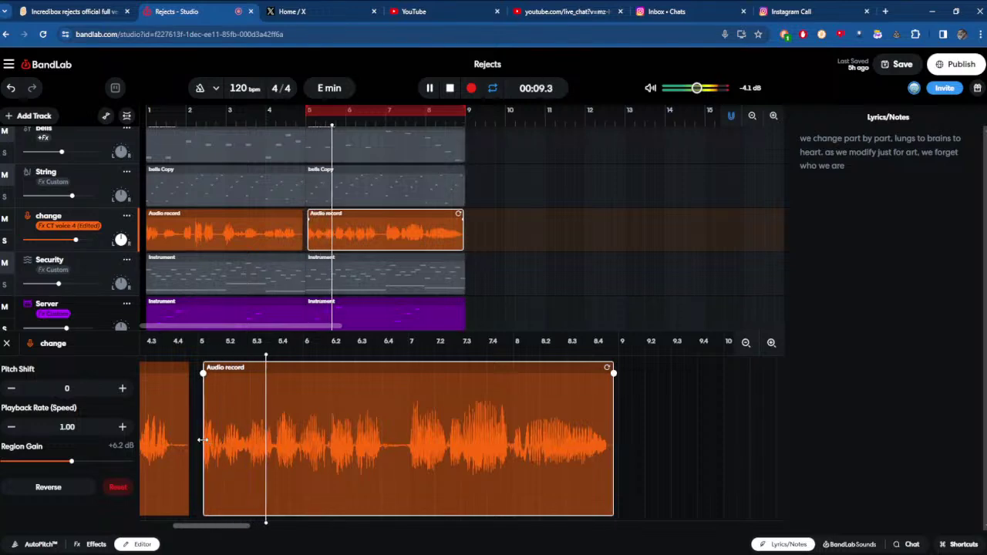
pyautogui.moveTo(203, 440); pyautogui.dragTo(179, 439)
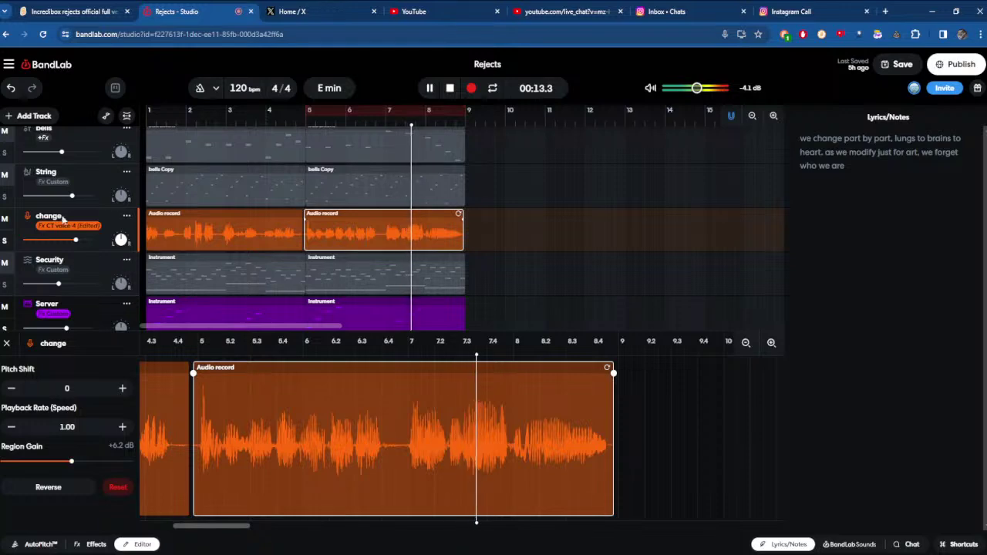
# - Check the change track in solo and duplicate it
pyautogui.click(4, 240)
pyautogui.click(126, 216)
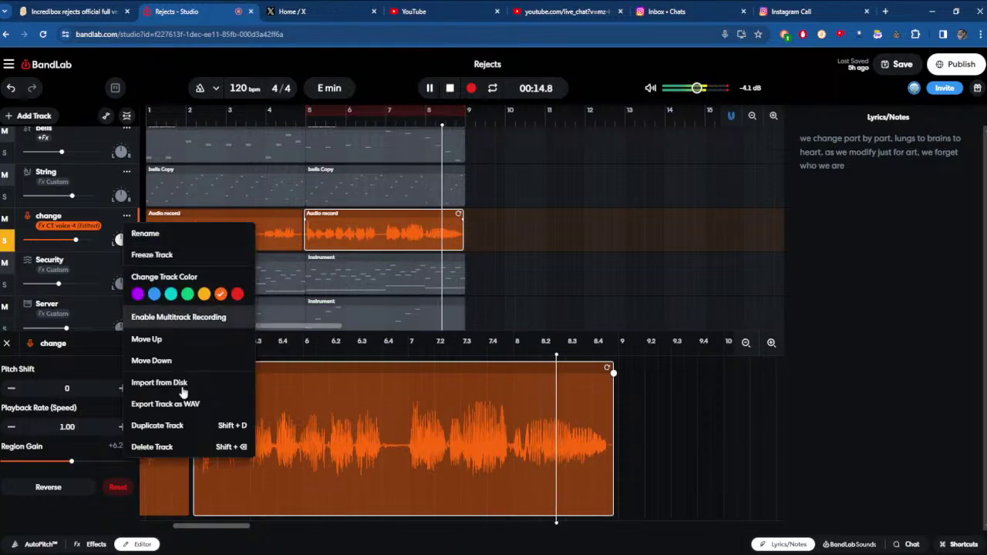
pyautogui.click(183, 427)
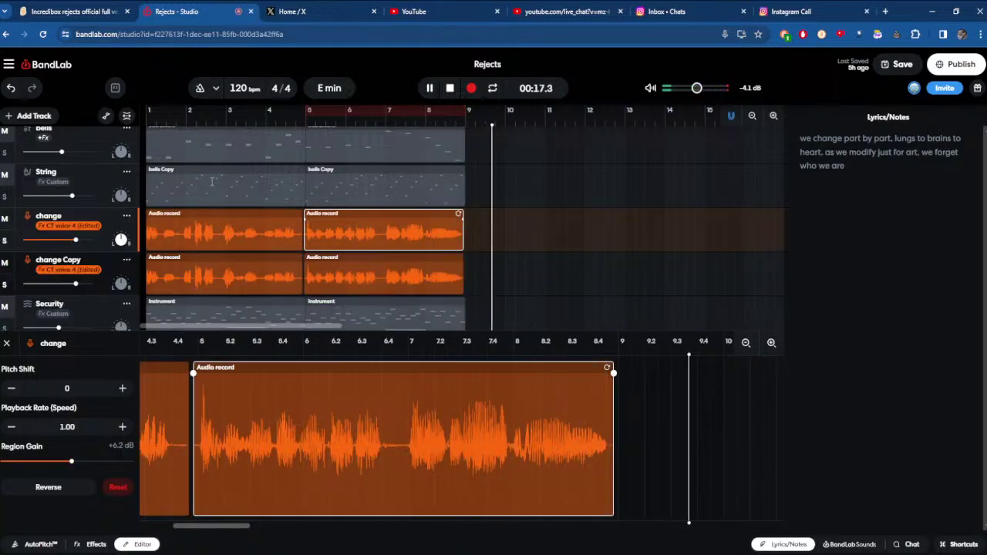
# - Delete both audio regions from the change Copy track and stop playback
pyautogui.click(166, 125)
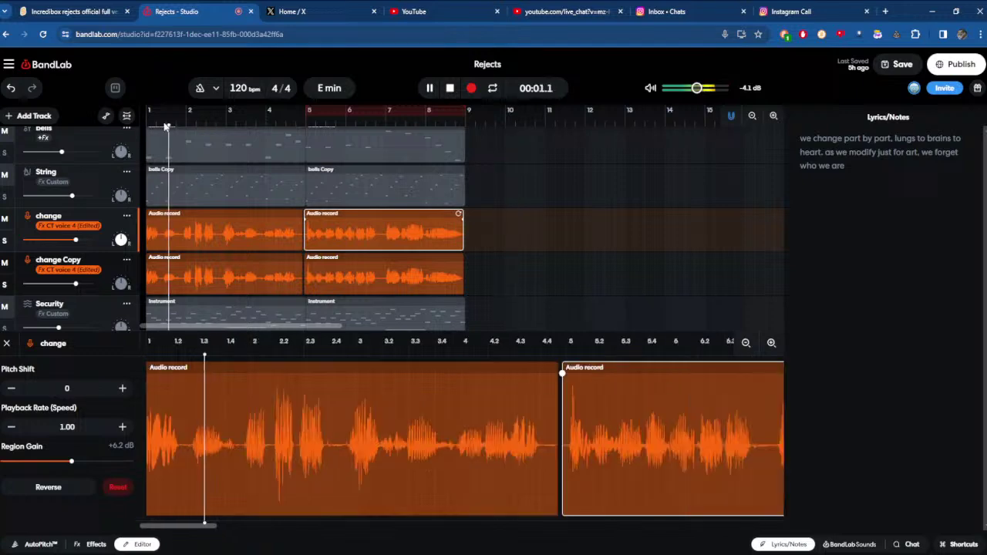
pyautogui.click(301, 283)
pyautogui.rightClick(291, 293)
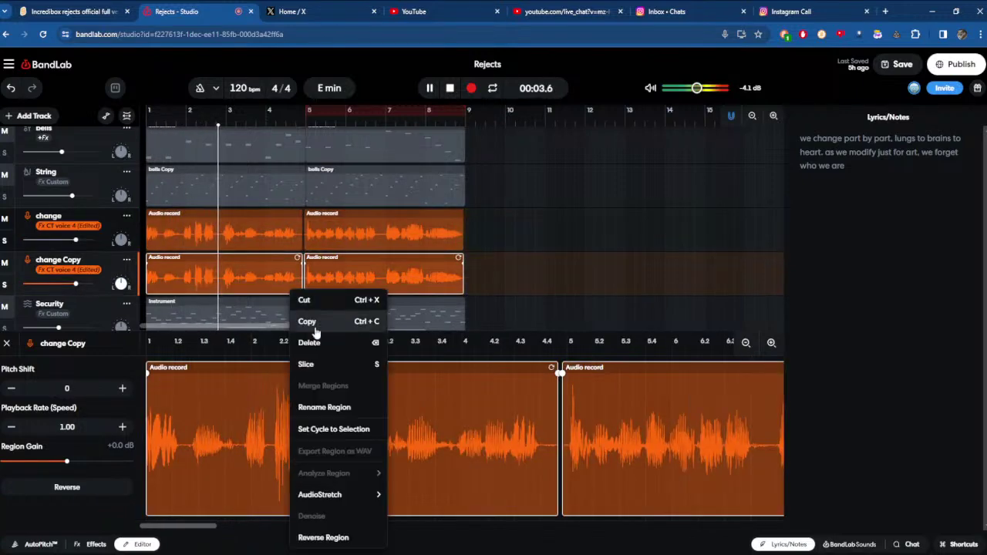
pyautogui.click(310, 343)
pyautogui.click(450, 88)
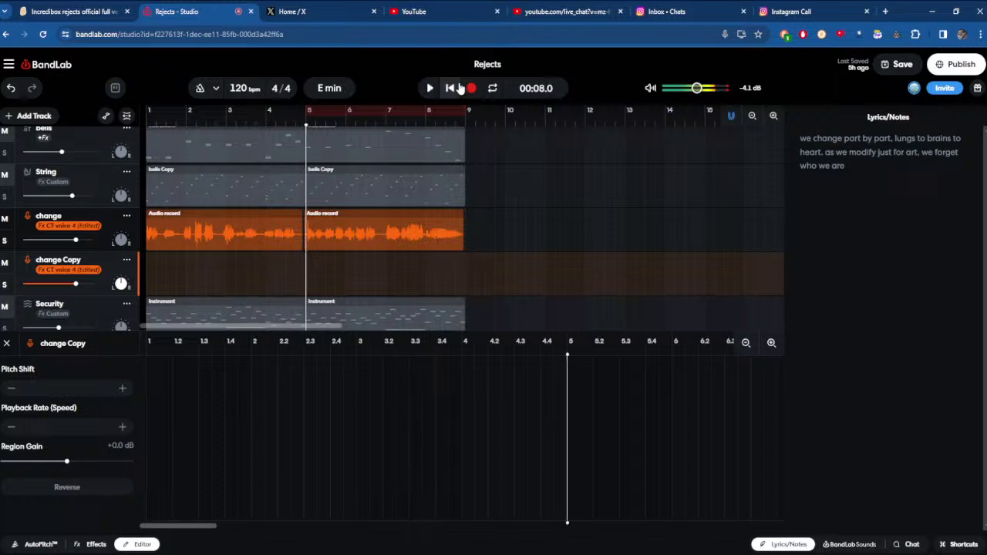
# - Record a second vocal take on the change Copy track from bar 1 with both change tracks soloed, and play it back
pyautogui.click(460, 88)
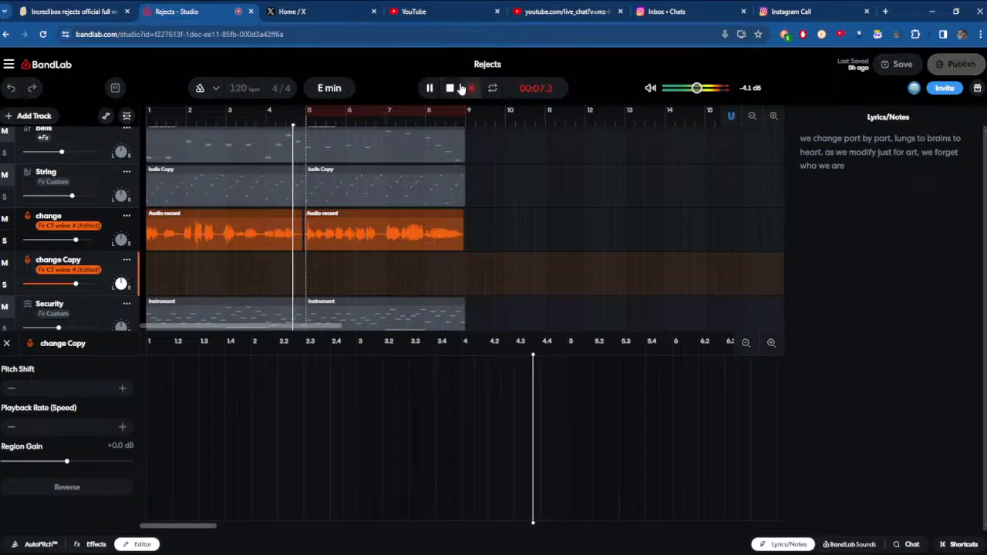
pyautogui.click(452, 88)
pyautogui.click(451, 88)
pyautogui.click(471, 88)
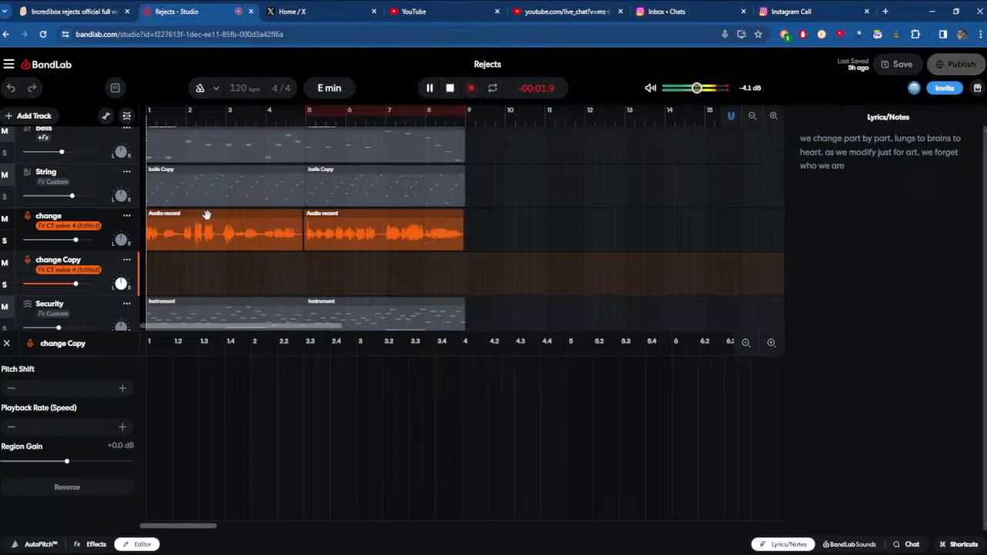
pyautogui.click(5, 240)
pyautogui.click(4, 286)
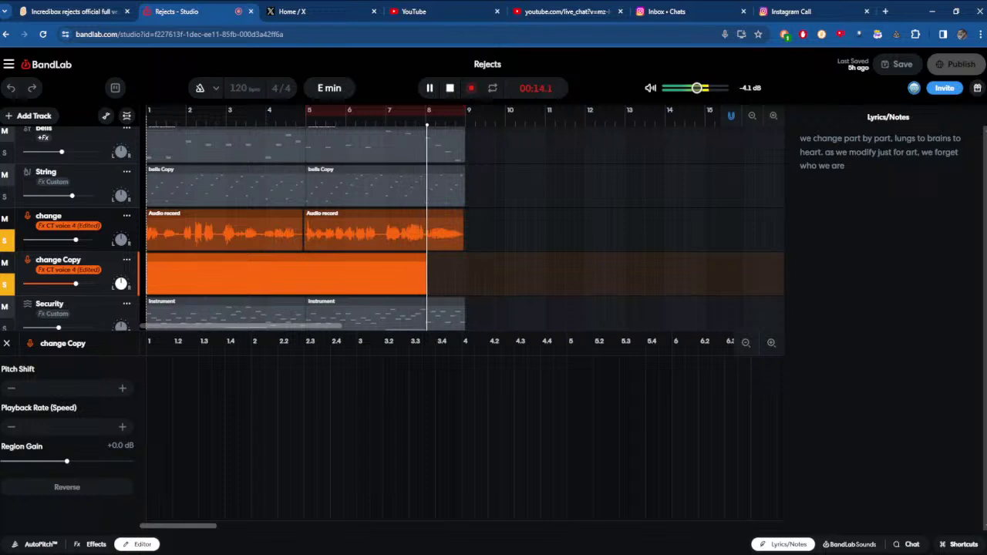
pyautogui.click(469, 88)
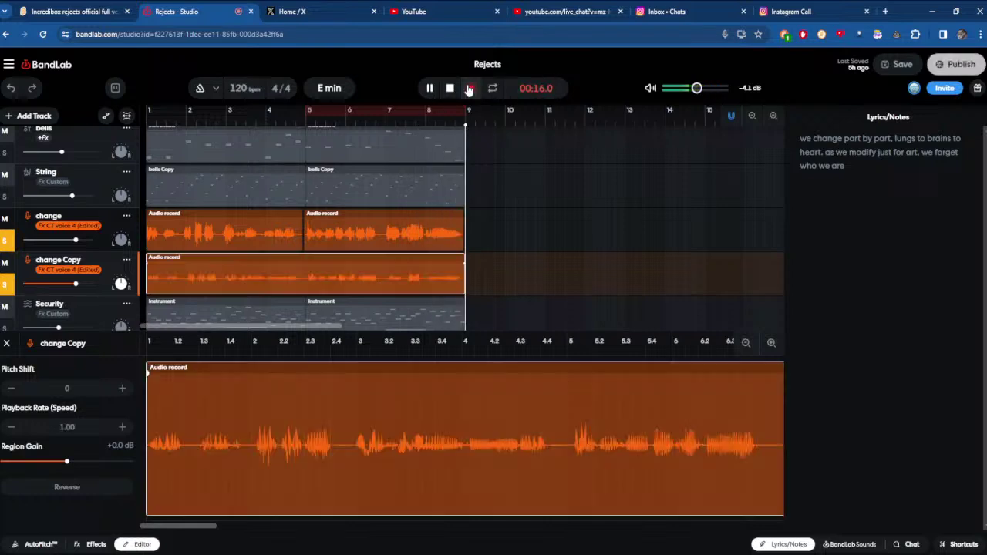
pyautogui.click(450, 88)
pyautogui.click(431, 88)
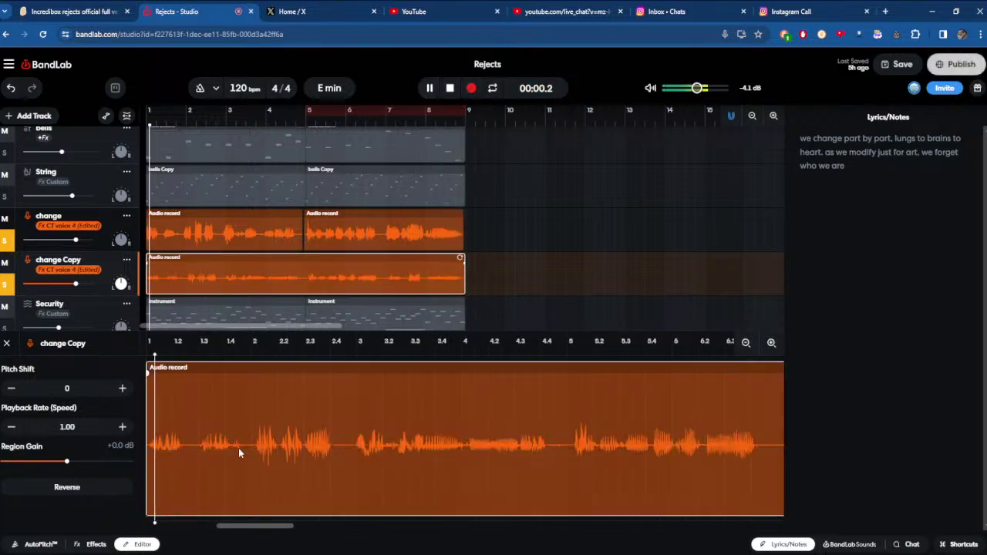
# - Raise the gain of the change Copy take to +7.6 dB and adjust its start at bar 1
pyautogui.moveTo(67, 461); pyautogui.dragTo(78, 459)
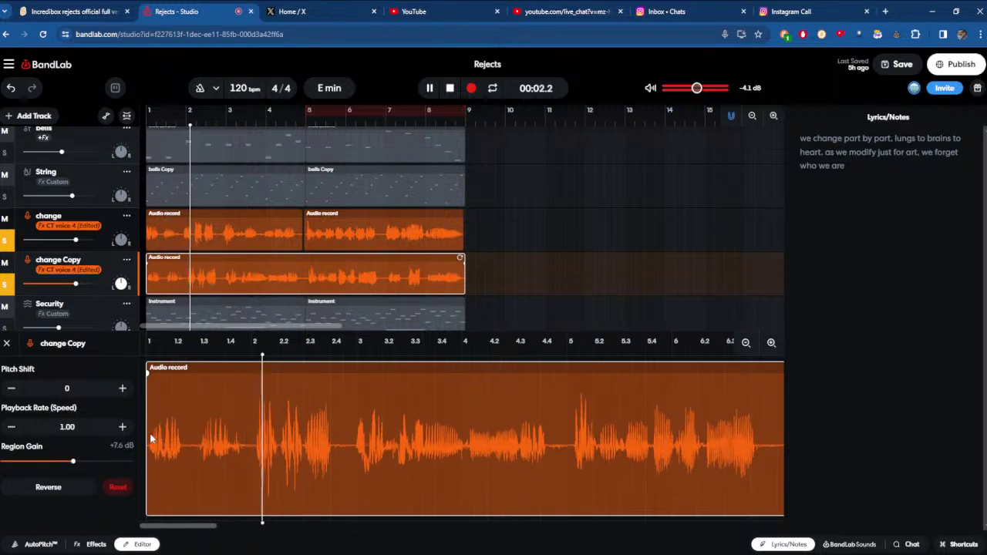
pyautogui.moveTo(147, 440); pyautogui.dragTo(153, 440)
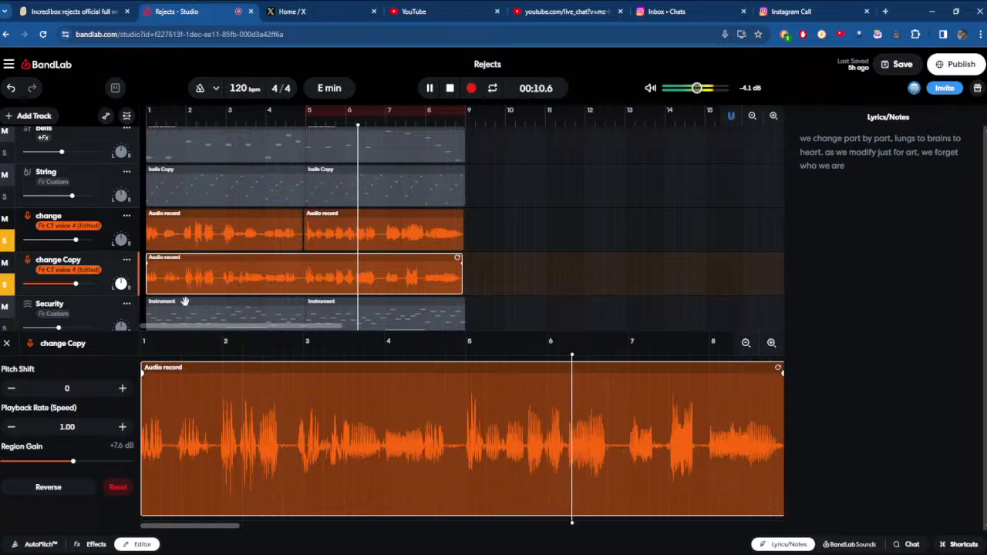
# - Delete the take on the change Copy track, record a new vocal take from bar 1, and play it back
pyautogui.rightClick(338, 273)
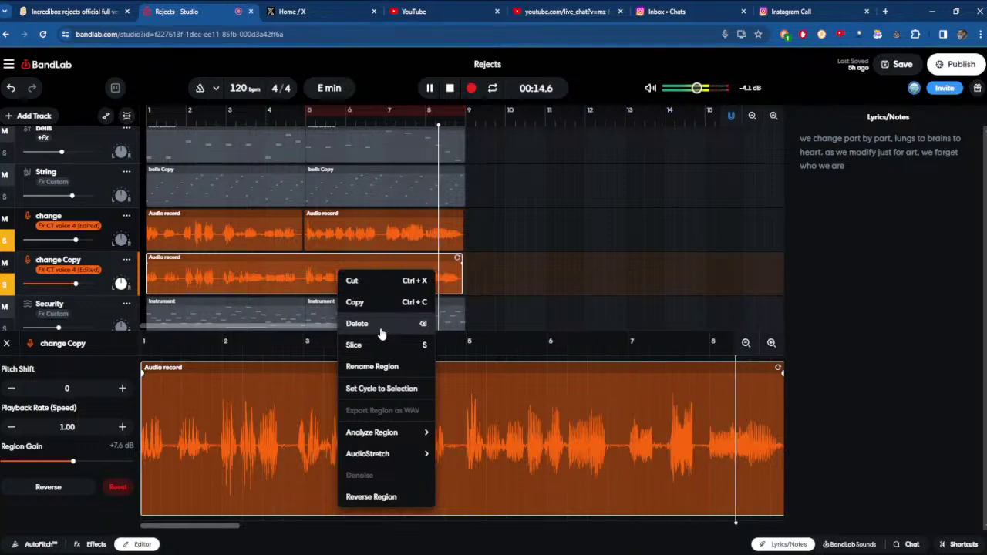
pyautogui.click(382, 334)
pyautogui.click(471, 88)
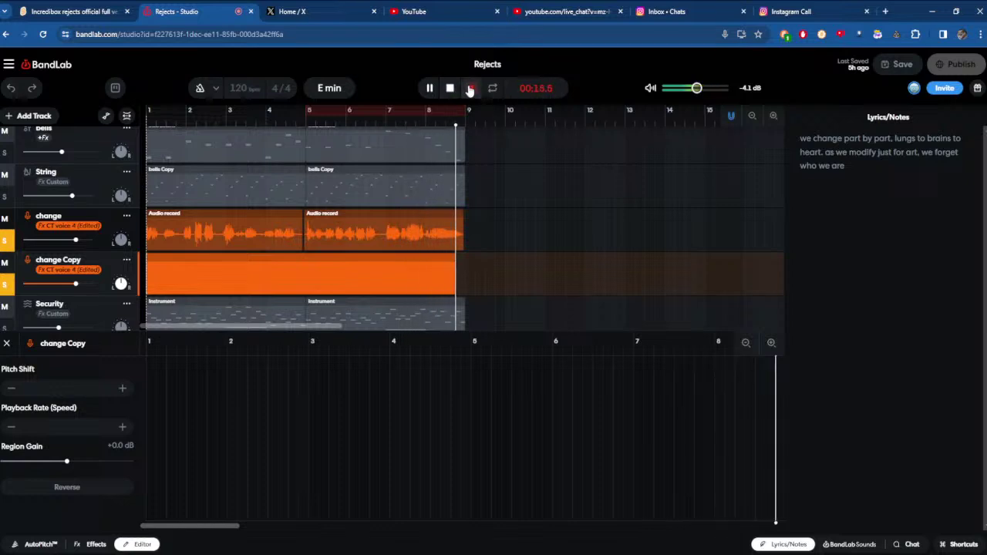
pyautogui.click(471, 88)
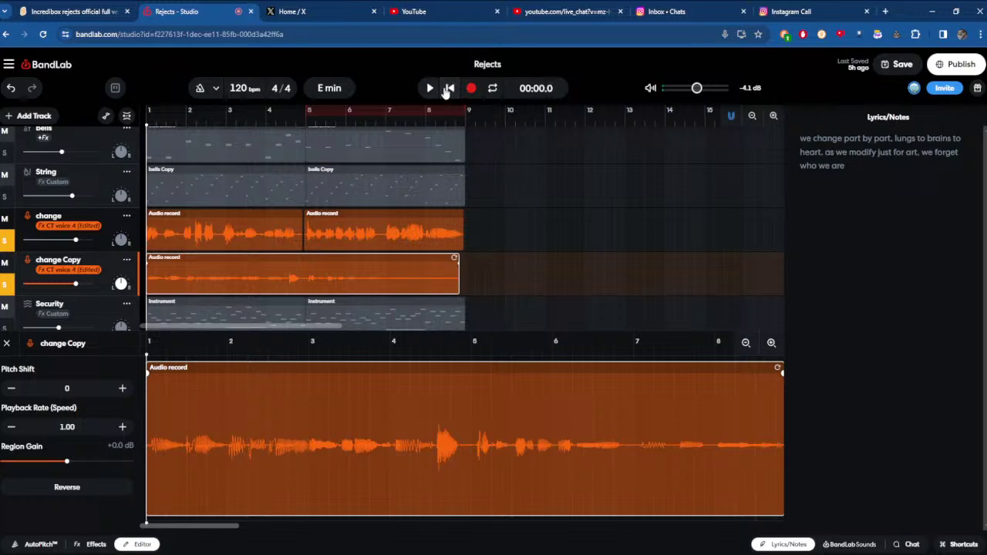
pyautogui.click(426, 88)
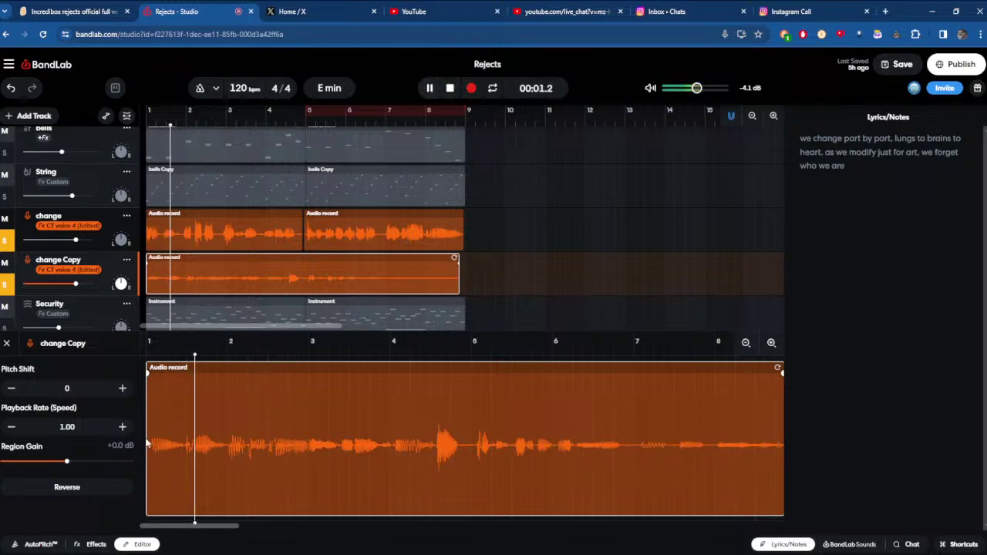
# - Trim the start of the new change Copy take, align it with bar 1, and raise its region gain to +6.7 dB
pyautogui.moveTo(152, 437); pyautogui.dragTo(165, 438)
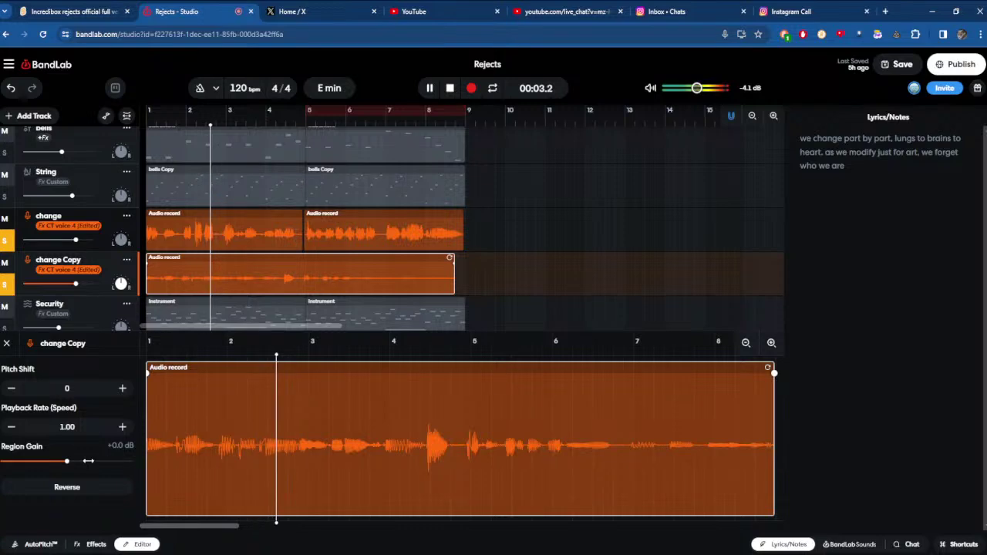
pyautogui.moveTo(66, 462); pyautogui.dragTo(86, 462)
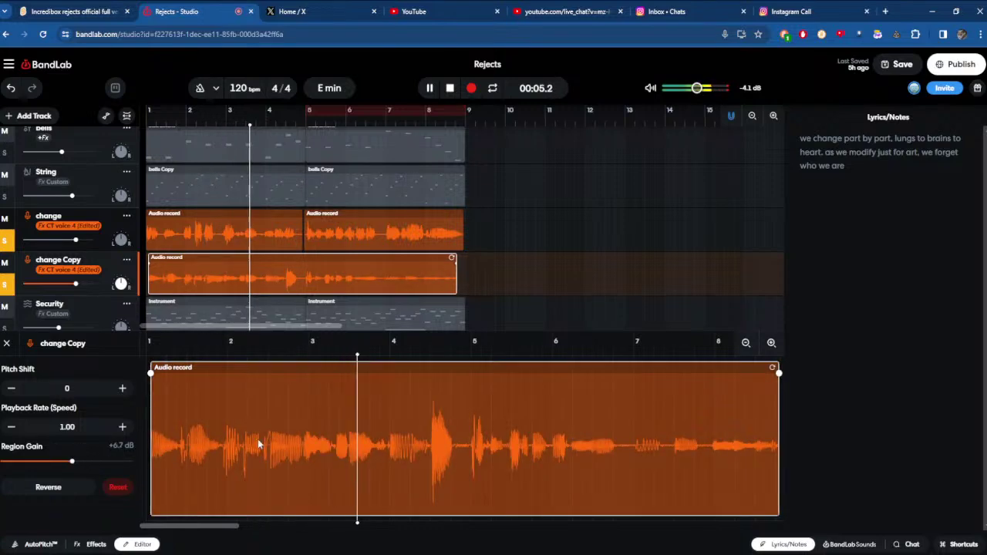
pyautogui.moveTo(151, 437); pyautogui.dragTo(146, 437)
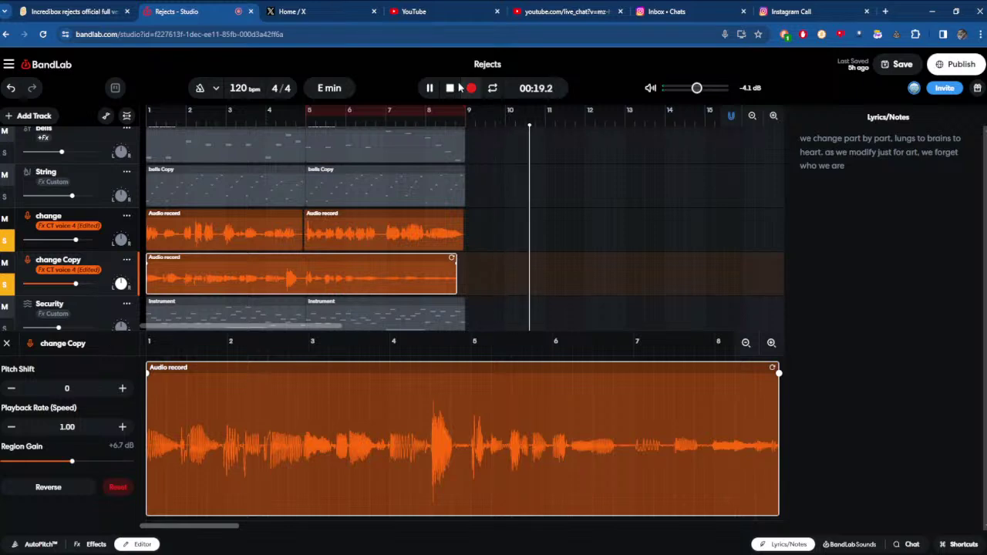
# - Loop playback from bar 1 to bar 9 and apply the Modern Rap AutoPitch to the change Copy track, checking it in solo
pyautogui.click(429, 90)
pyautogui.moveTo(308, 110); pyautogui.dragTo(148, 109)
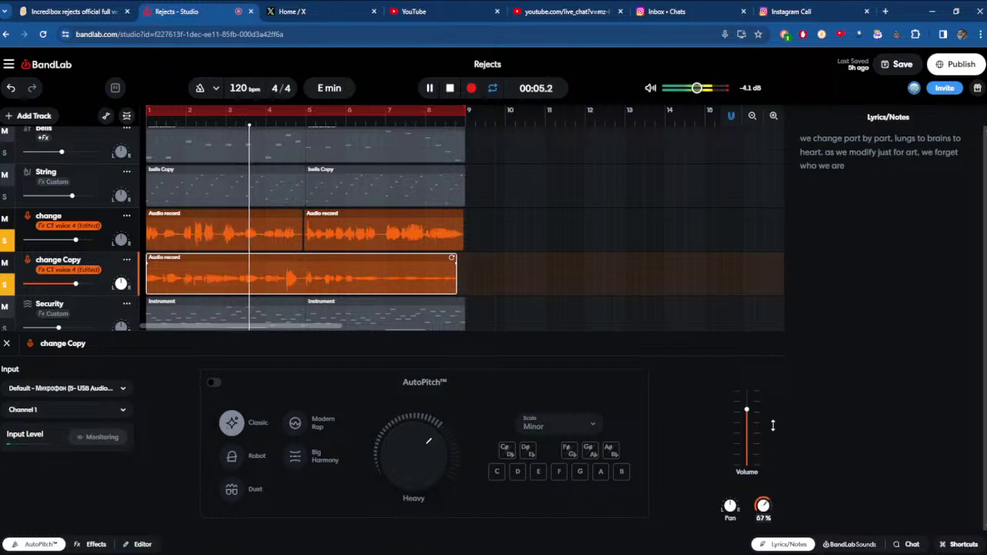
pyautogui.click(301, 430)
pyautogui.click(3, 284)
pyautogui.click(6, 240)
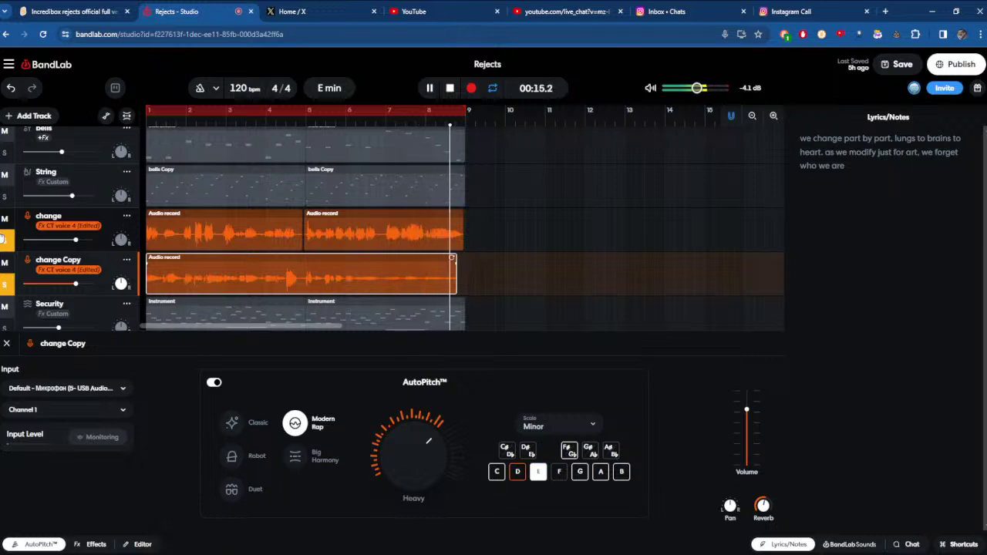
# - Raise the change Copy track's volume slightly and extend the end of its region to bar 9
pyautogui.moveTo(76, 284); pyautogui.dragTo(83, 284)
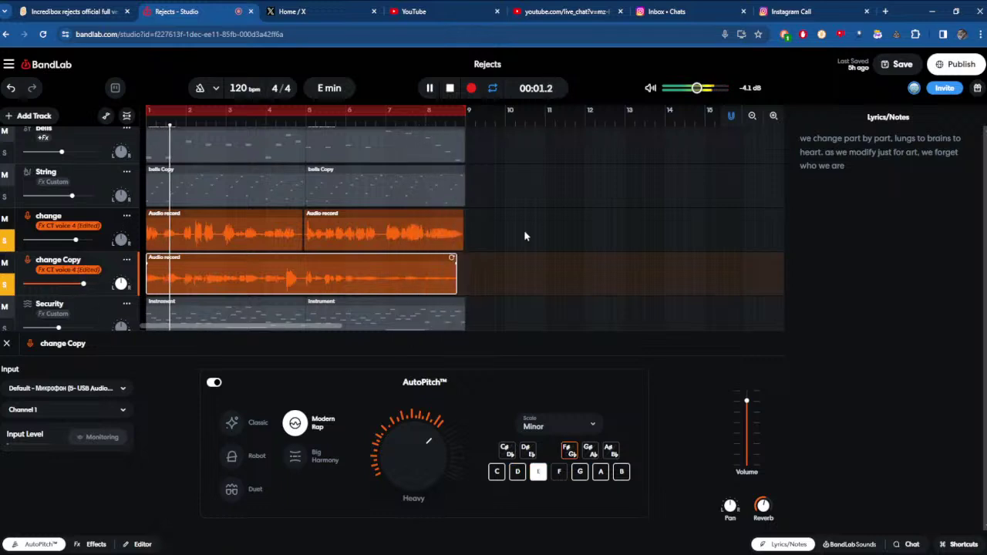
pyautogui.moveTo(457, 274); pyautogui.dragTo(465, 273)
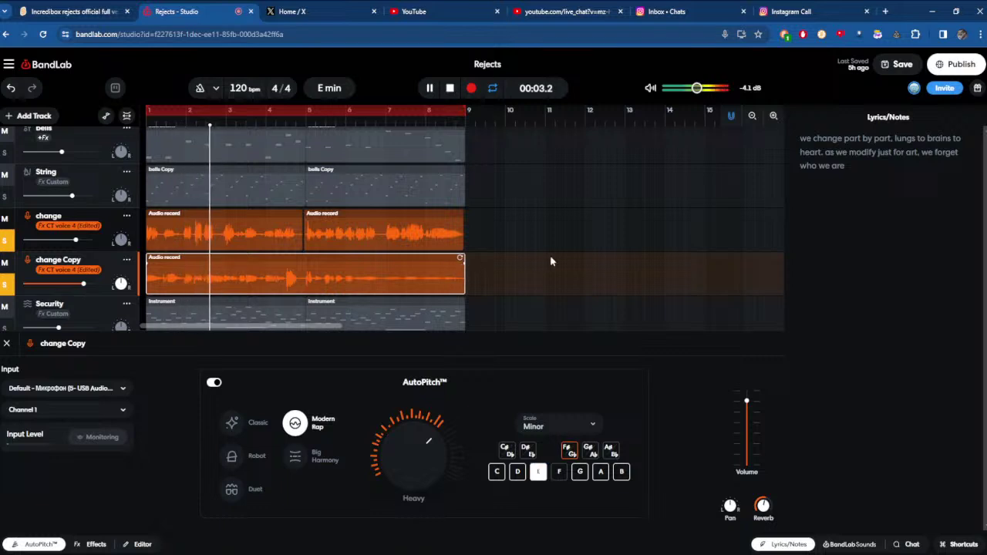
# - Turn on AutoPitch with the Classic style for the change track
pyautogui.click(354, 242)
pyautogui.click(213, 382)
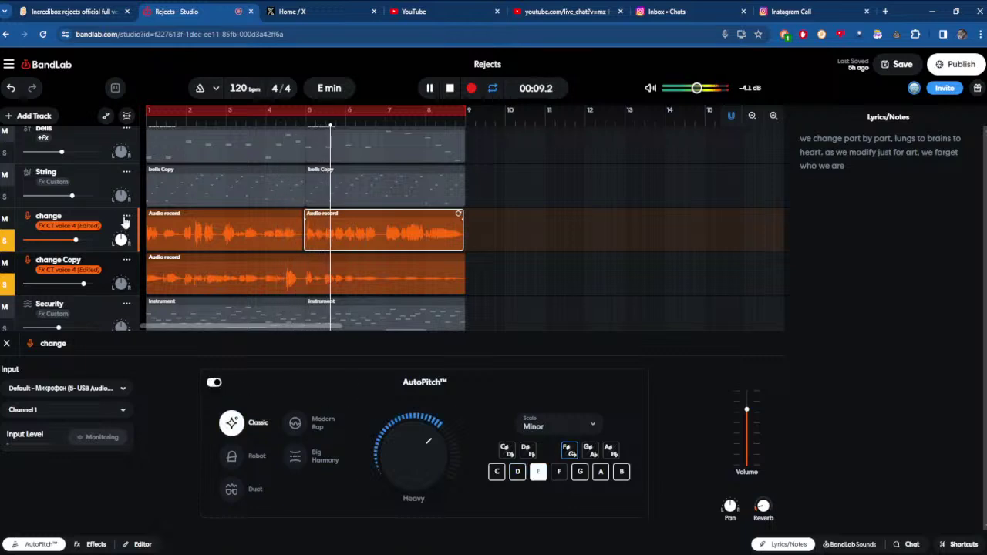
pyautogui.click(5, 242)
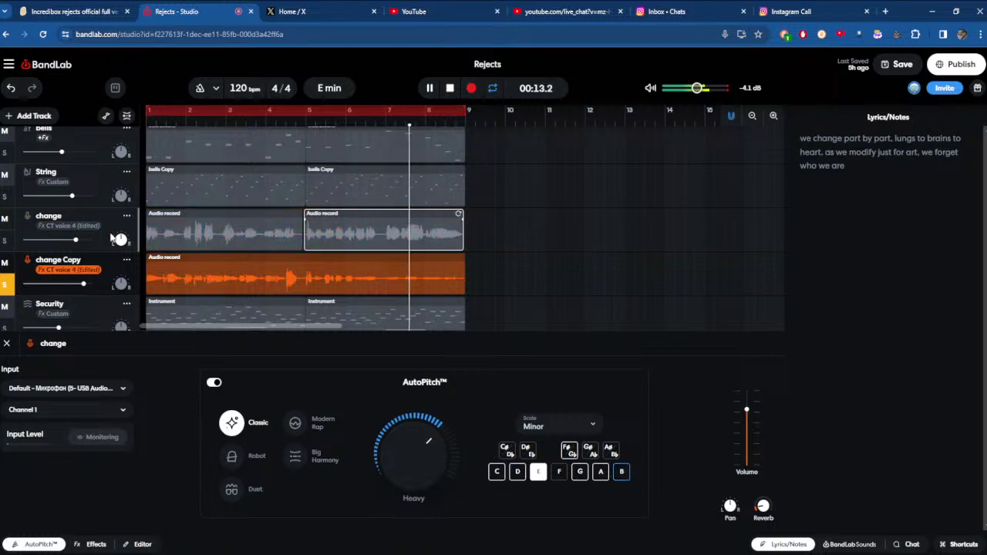
pyautogui.click(127, 216)
pyautogui.click(231, 446)
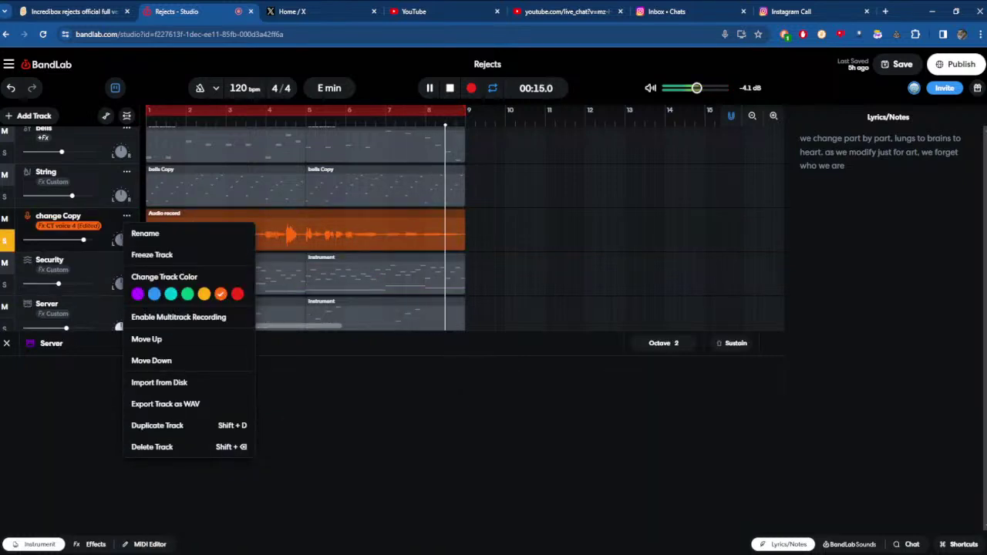
pyautogui.click(396, 238)
pyautogui.click(147, 544)
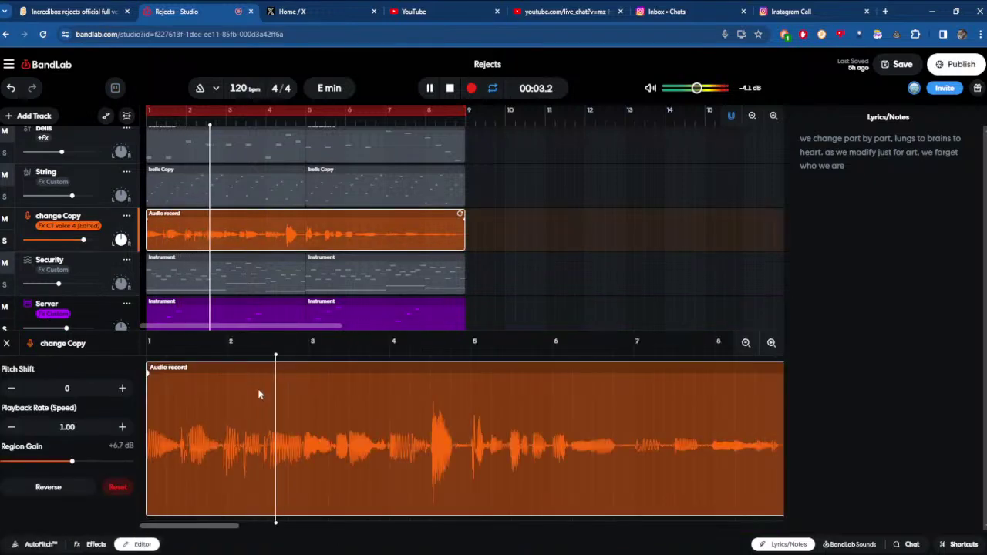
pyautogui.moveTo(72, 461); pyautogui.dragTo(76, 466)
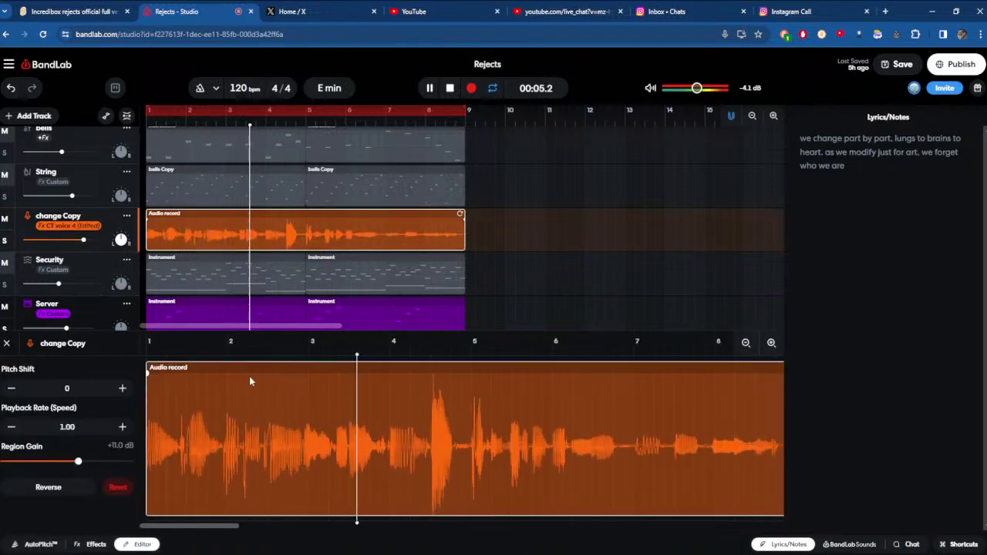
pyautogui.click(11, 88)
pyautogui.click(12, 88)
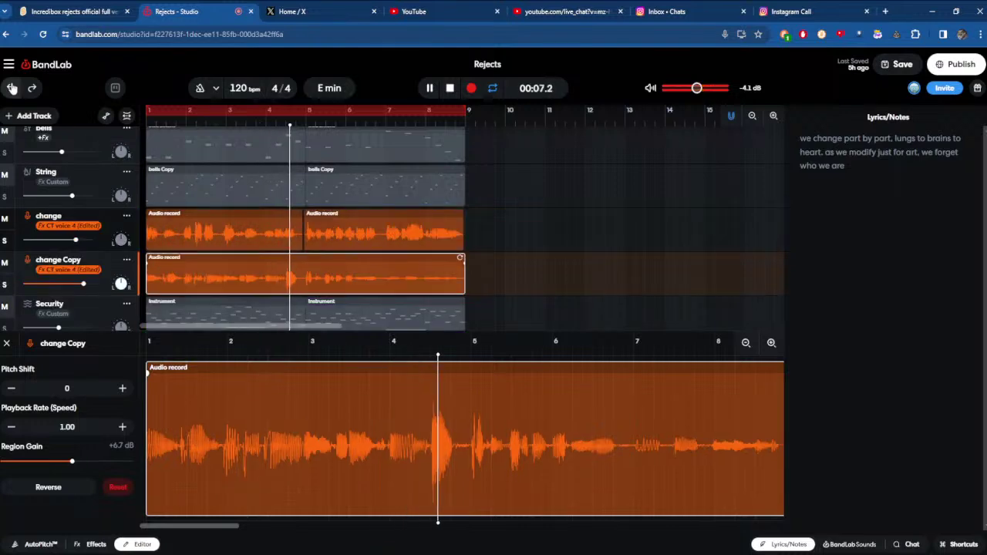
# - Set the change track's AutoPitch to Modern Rap and solo both the change and change Copy tracks
pyautogui.click(535, 224)
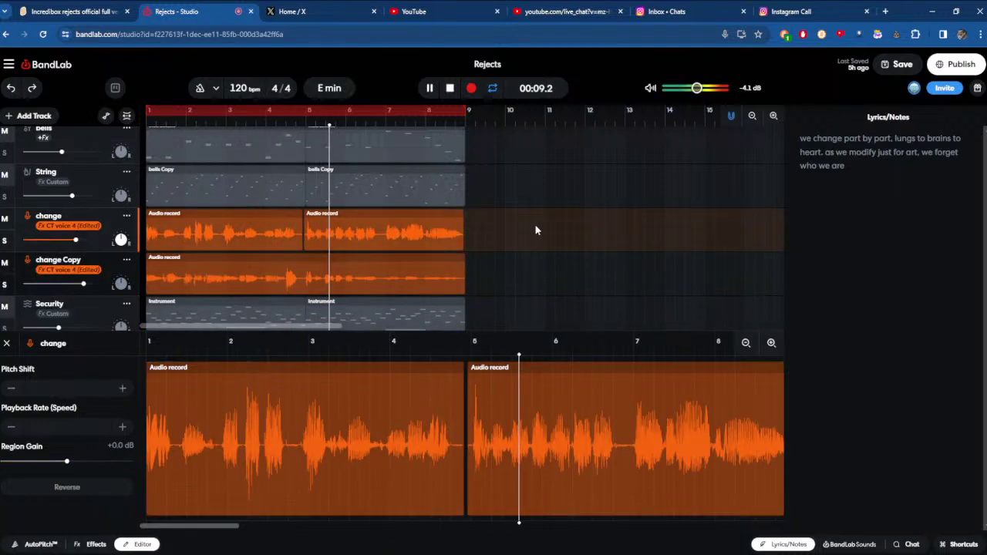
pyautogui.click(363, 247)
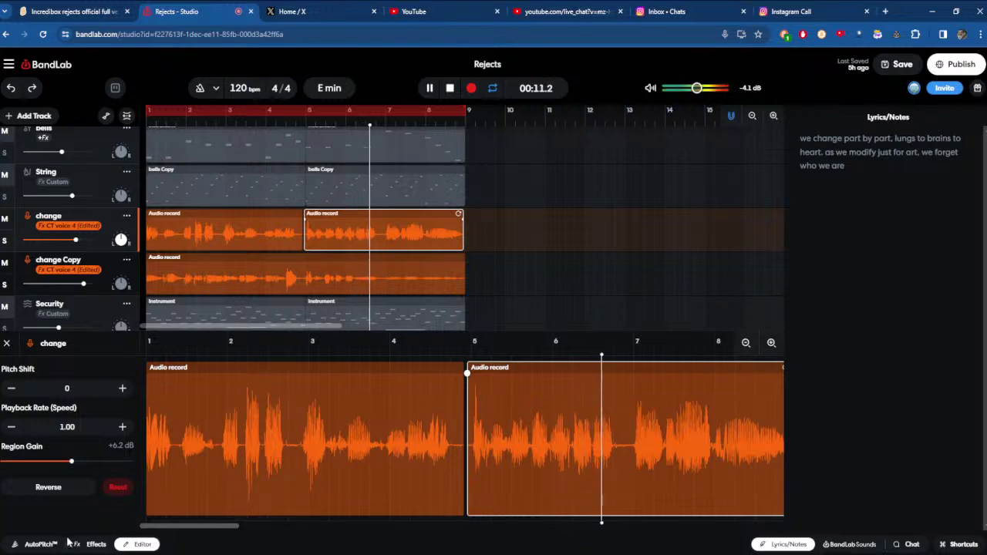
pyautogui.click(40, 545)
pyautogui.click(295, 423)
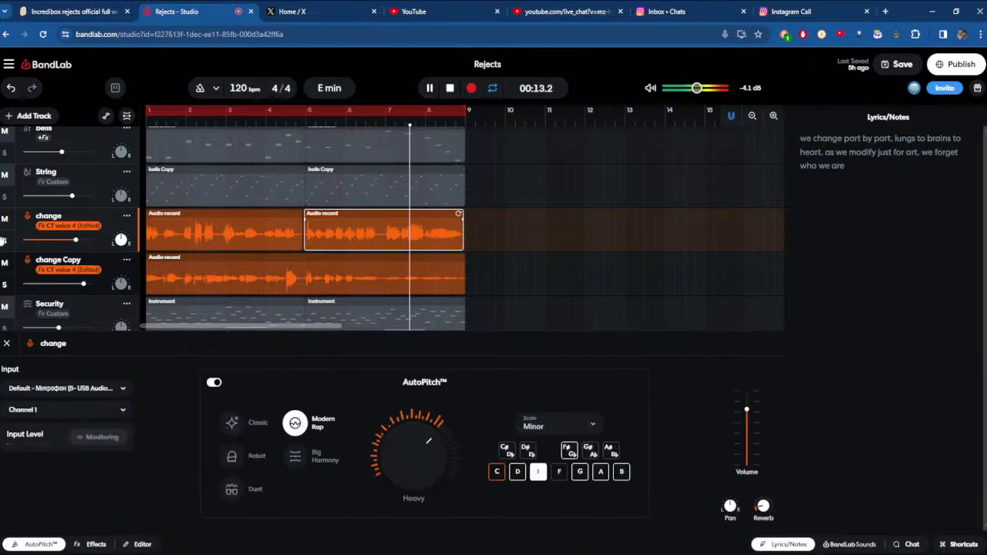
pyautogui.click(4, 241)
pyautogui.click(4, 284)
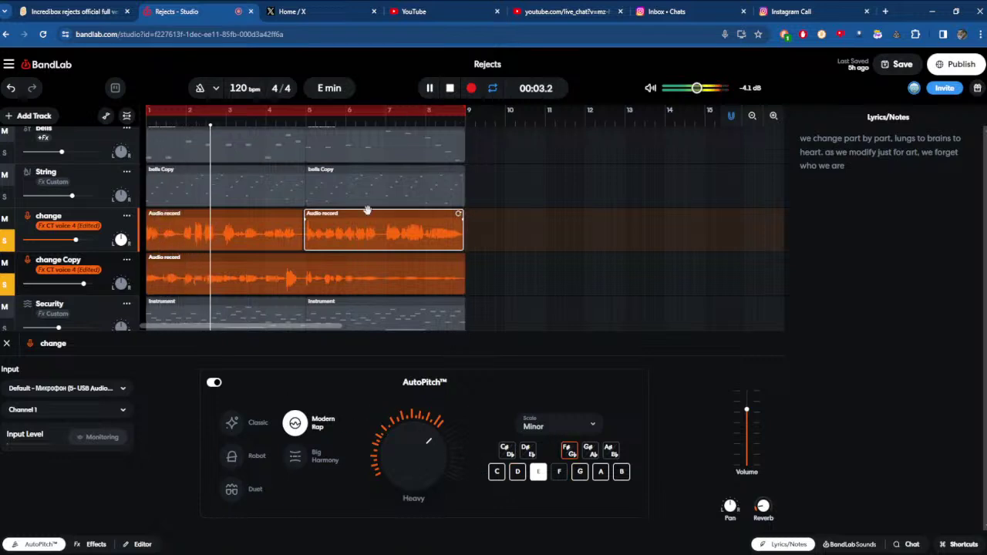
# - Split the change Copy region near bar 7, leaving a short gap before the last part, and play the loop
pyautogui.click(336, 268)
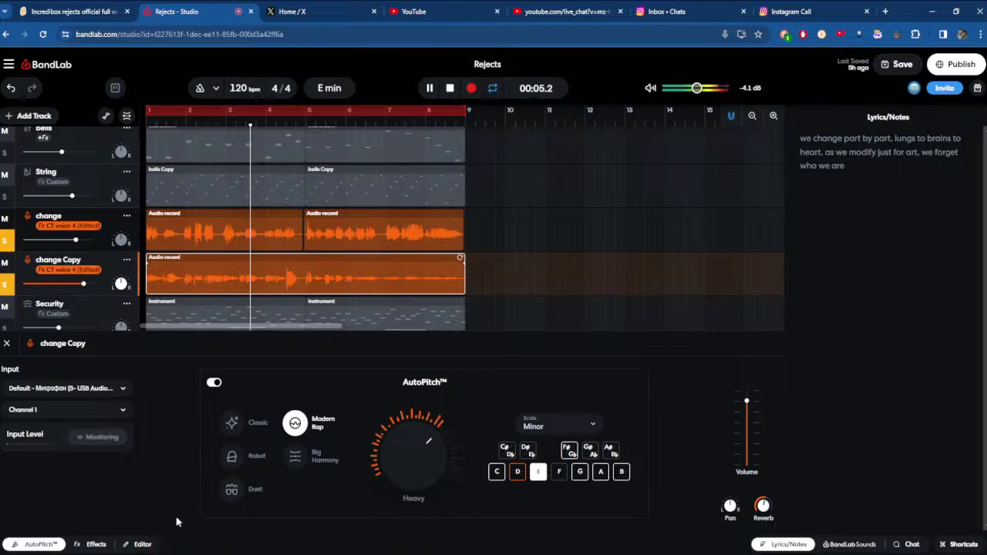
pyautogui.click(142, 544)
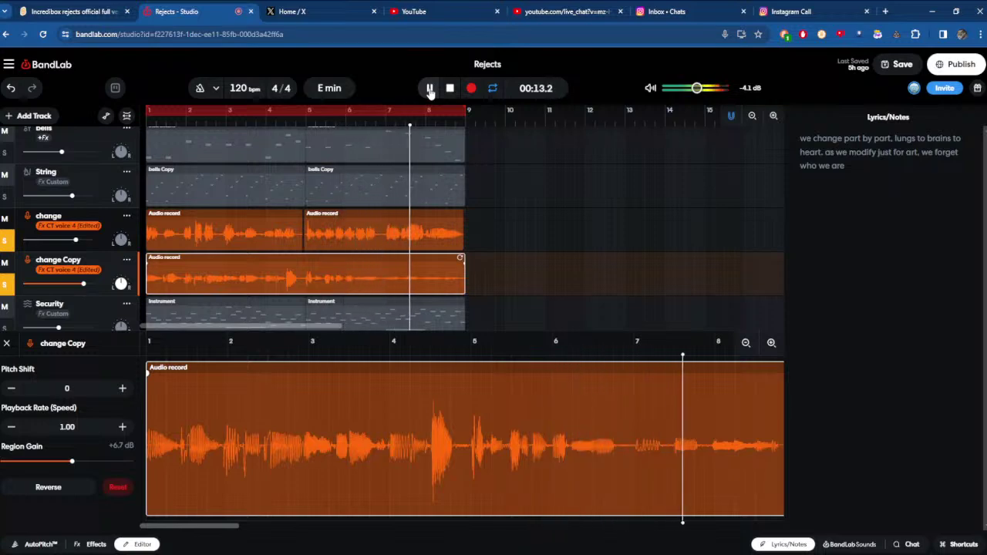
pyautogui.moveTo(705, 453); pyautogui.dragTo(680, 440)
pyautogui.rightClick(648, 445)
pyautogui.click(686, 482)
pyautogui.click(430, 88)
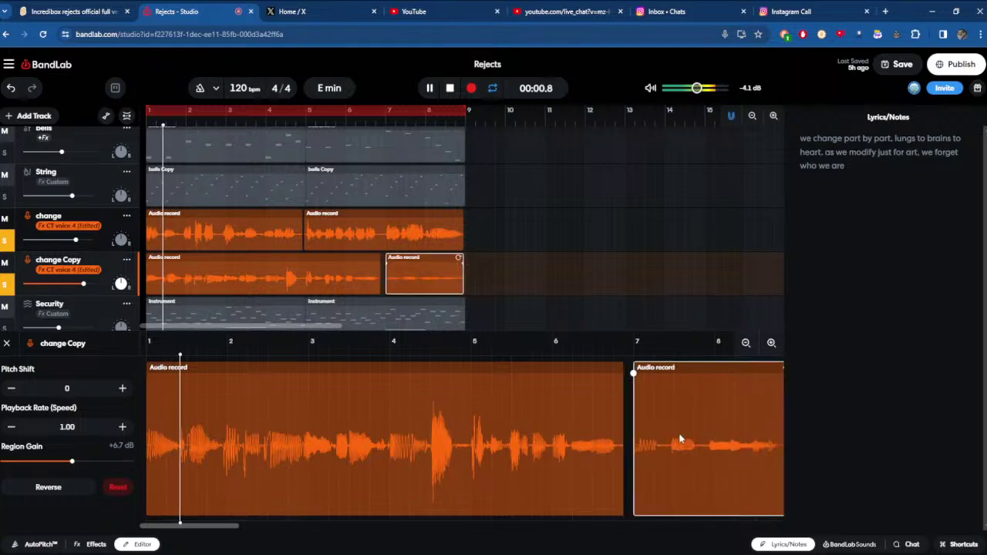
# - Listen to the split vocal from the middle of bar 6 and open the effects chain of the change track
pyautogui.click(375, 112)
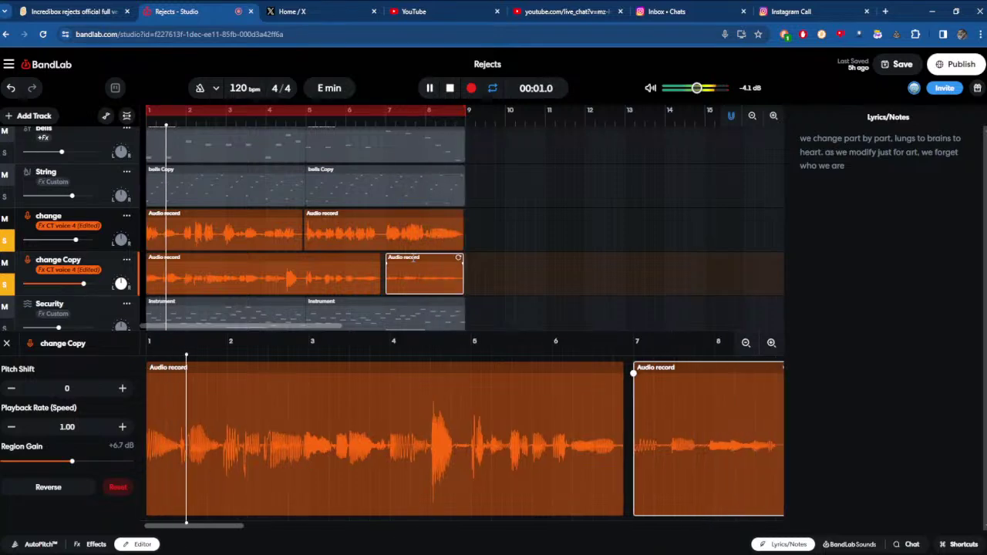
pyautogui.click(409, 232)
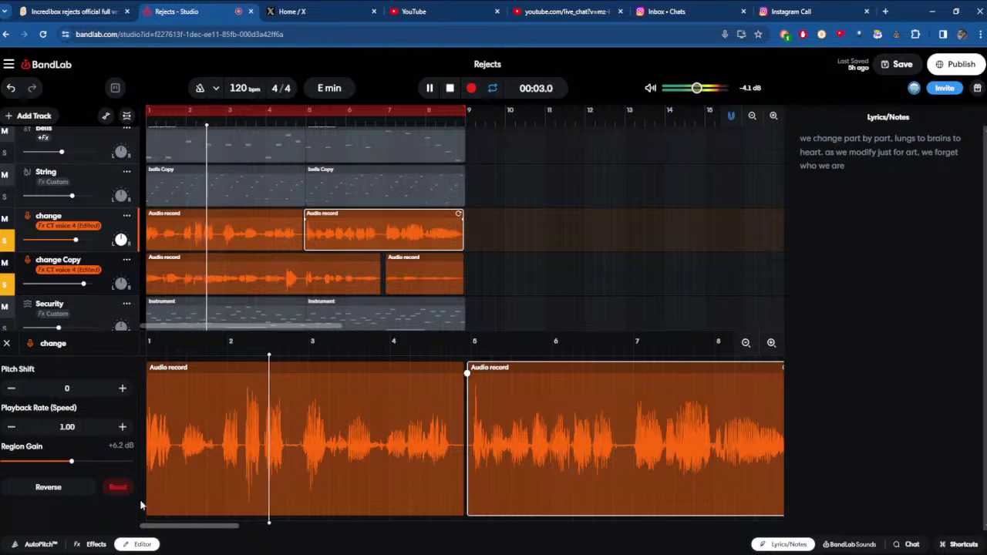
pyautogui.click(95, 544)
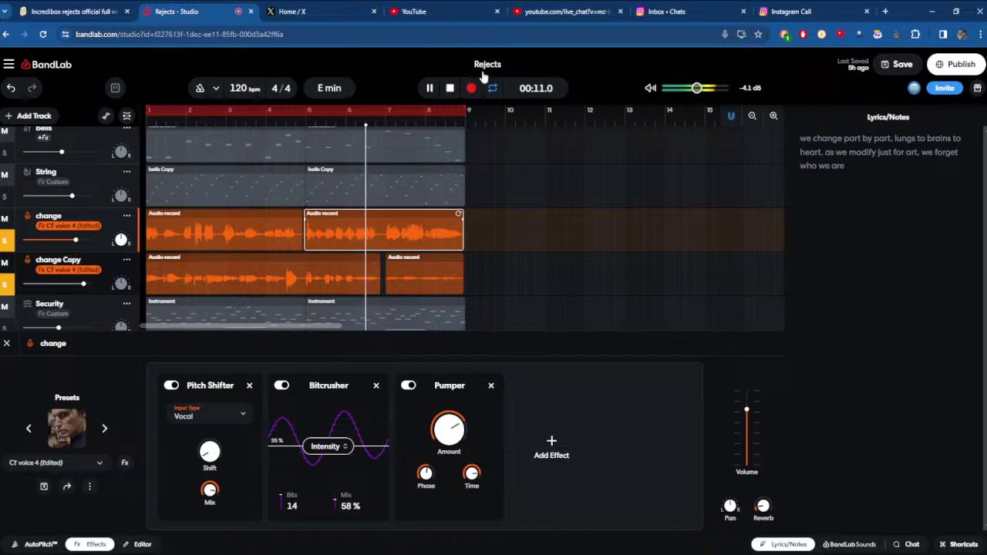
# - Switch to X, look through the images in a direct message conversation, and open the sketch shared in the object show group chat
pyautogui.click(33, 6)
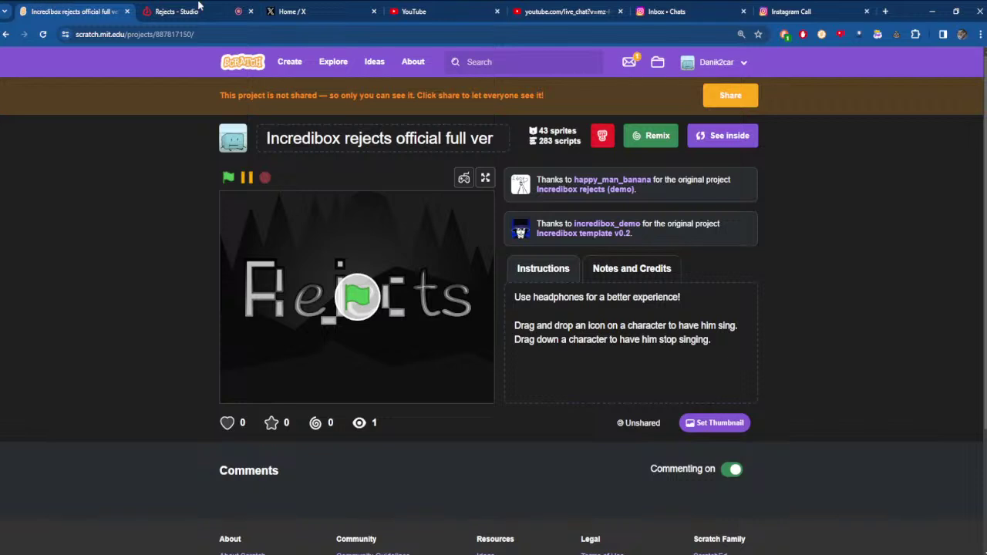
pyautogui.click(324, 10)
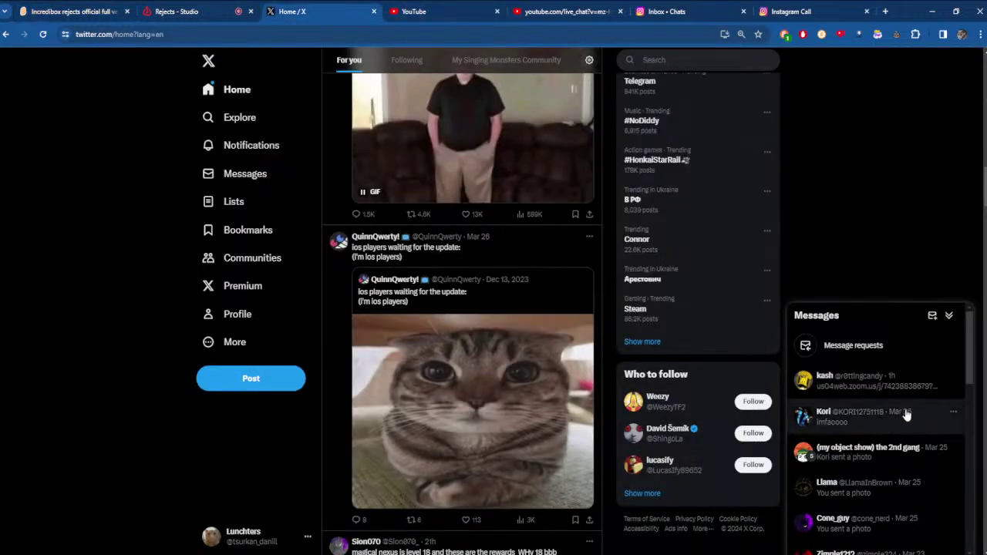
pyautogui.click(908, 384)
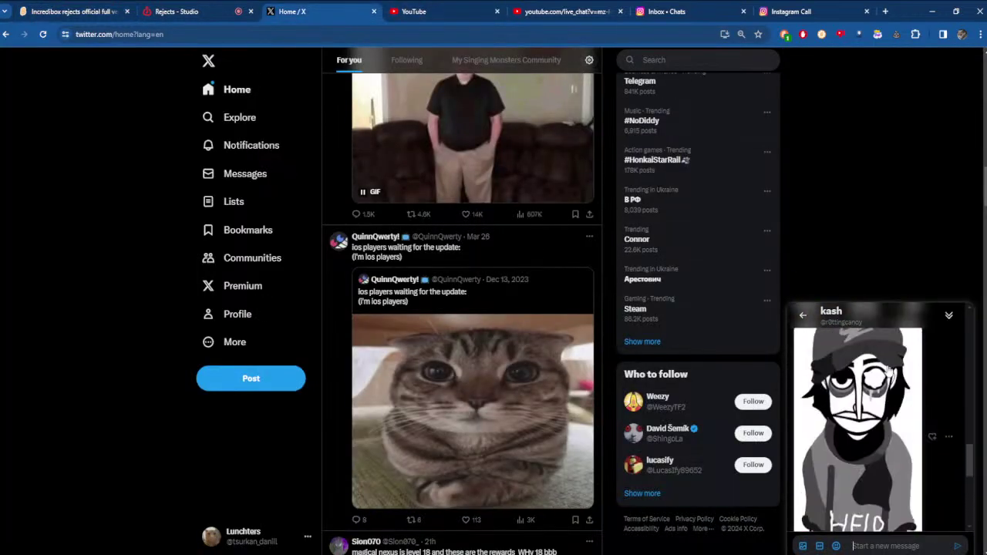
pyautogui.scroll(3, 887, 360)
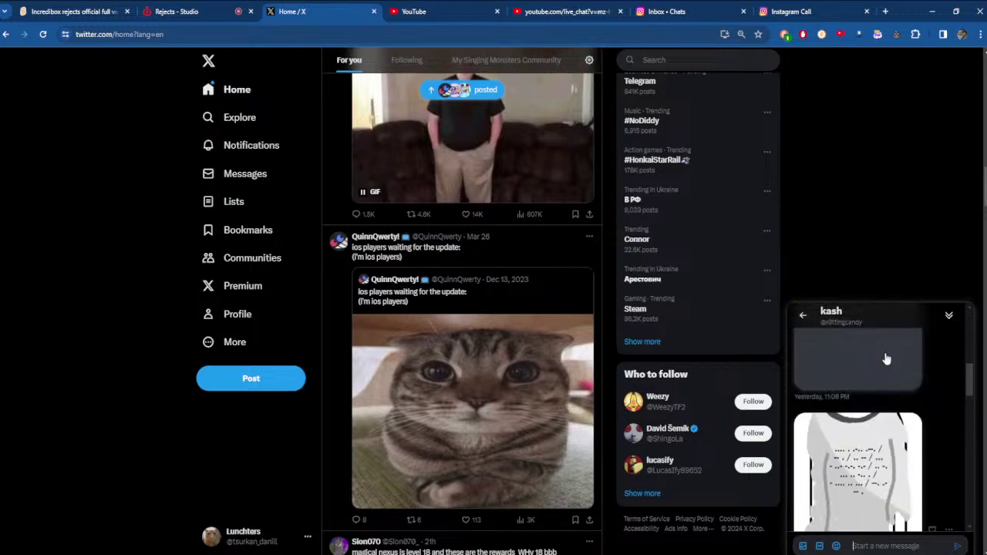
pyautogui.click(804, 314)
pyautogui.click(872, 449)
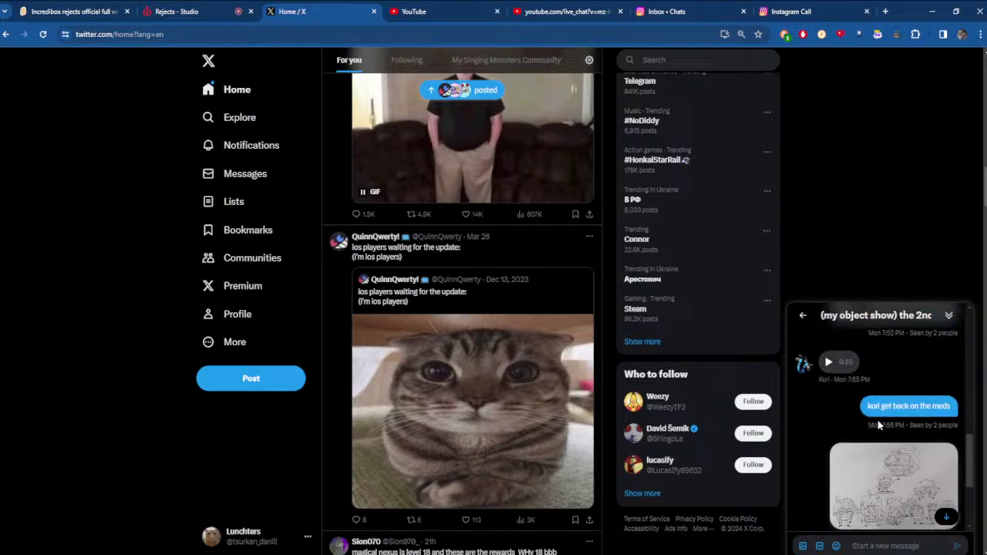
pyautogui.click(880, 498)
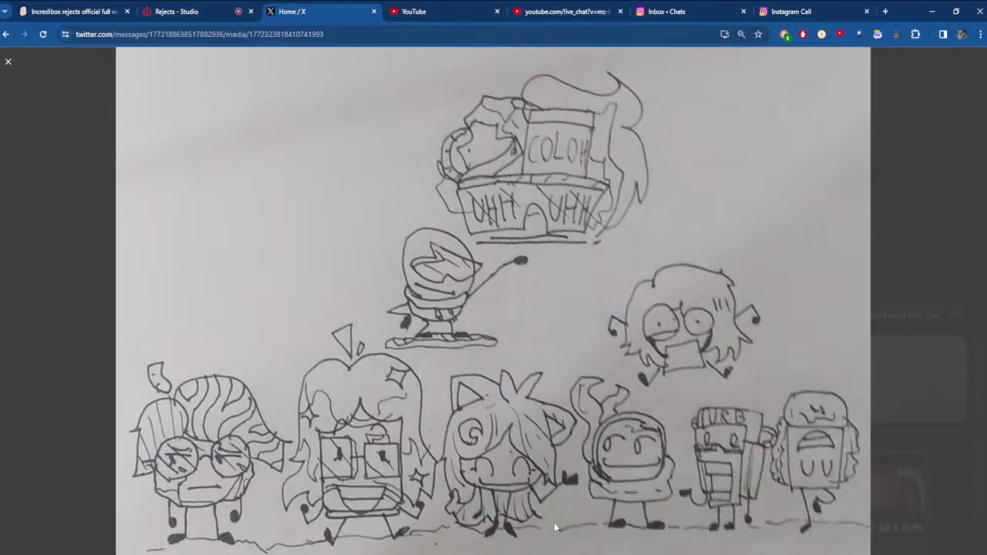
# - Close the sketch, return to the Rejects project in BandLab Studio, and play it with change and change Copy unsoloed
pyautogui.press('Escape')
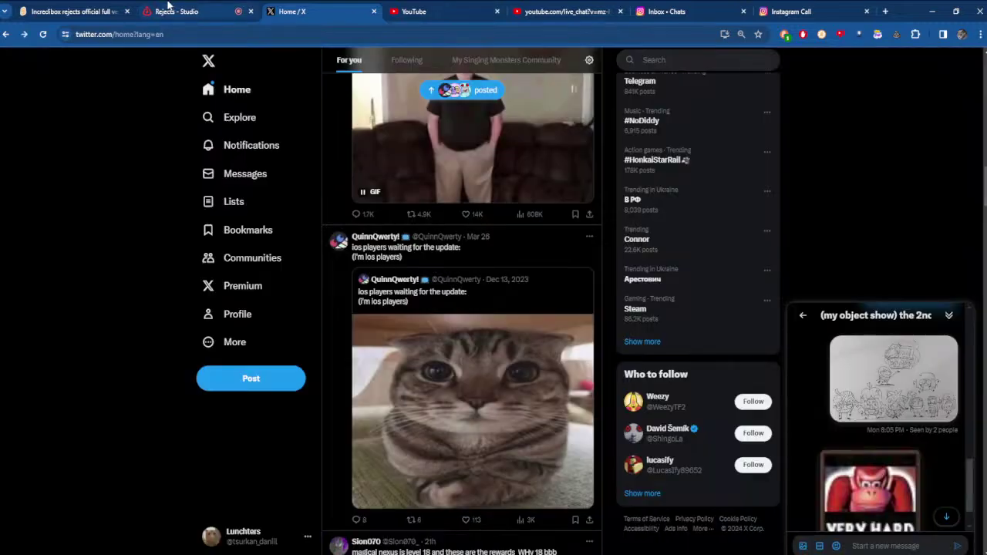
pyautogui.click(170, 10)
pyautogui.click(429, 89)
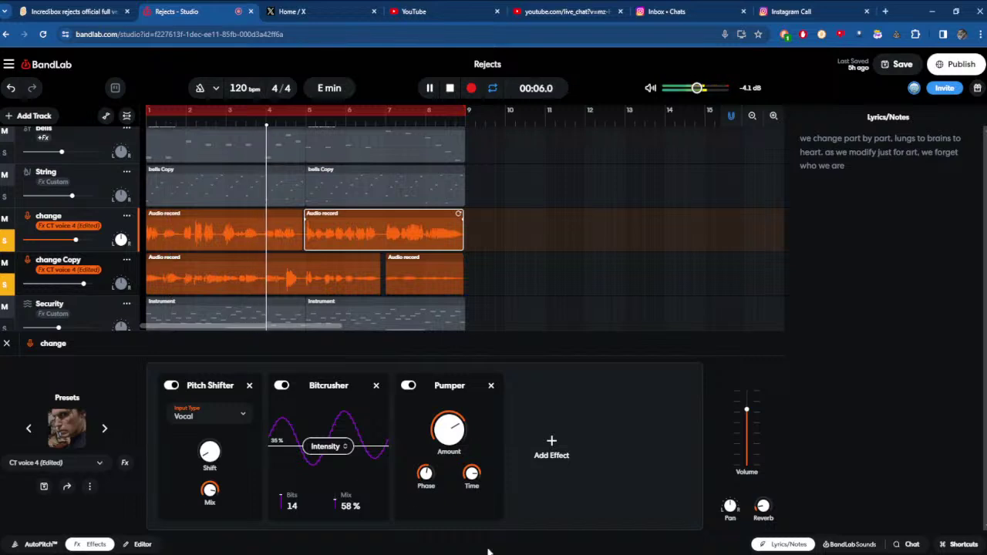
pyautogui.click(5, 284)
pyautogui.click(4, 241)
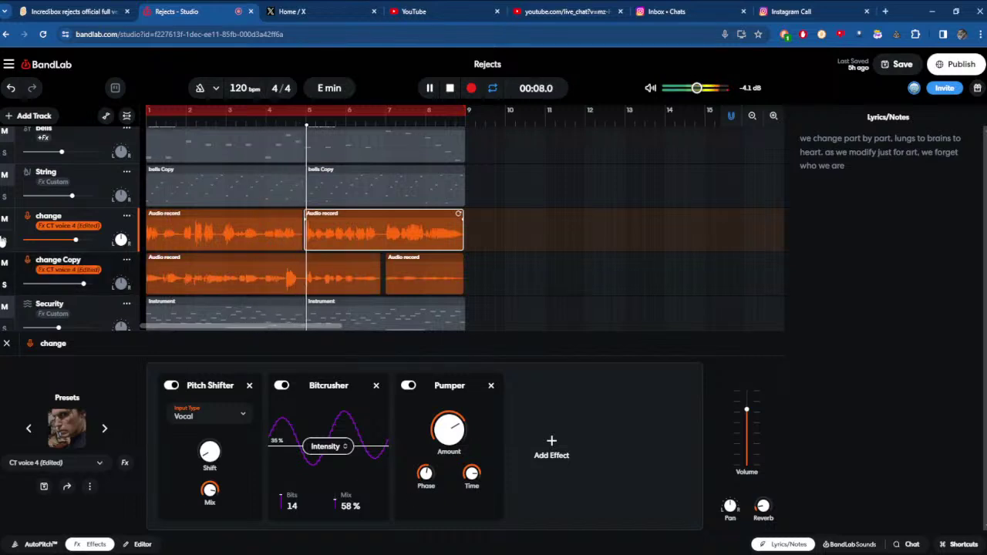
# - Delete the change and change Copy vocal tracks from the project
pyautogui.click(223, 275)
pyautogui.scroll(-3, 214, 234)
pyautogui.scroll(5, 201, 220)
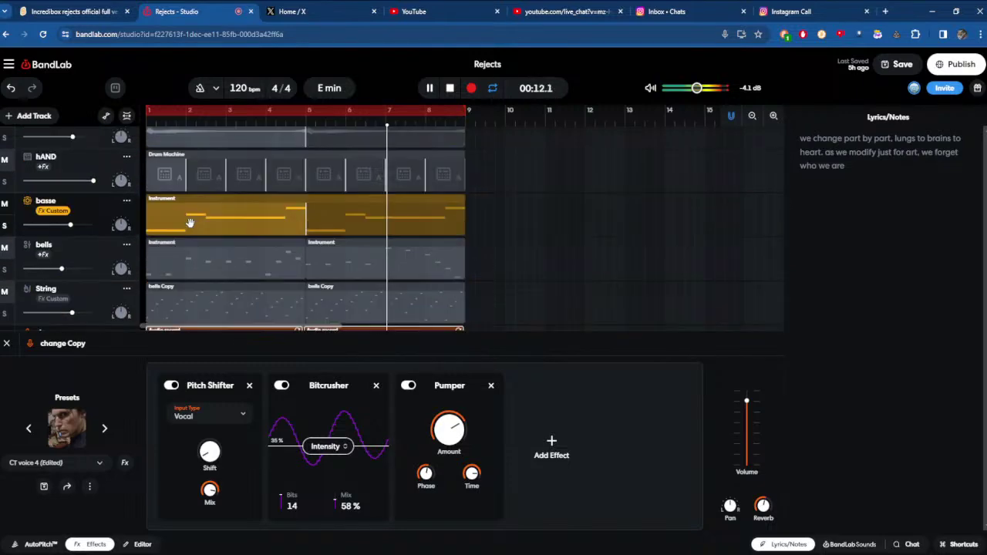
pyautogui.scroll(-1, 199, 221)
pyautogui.scroll(1, 198, 207)
pyautogui.scroll(-3, 198, 206)
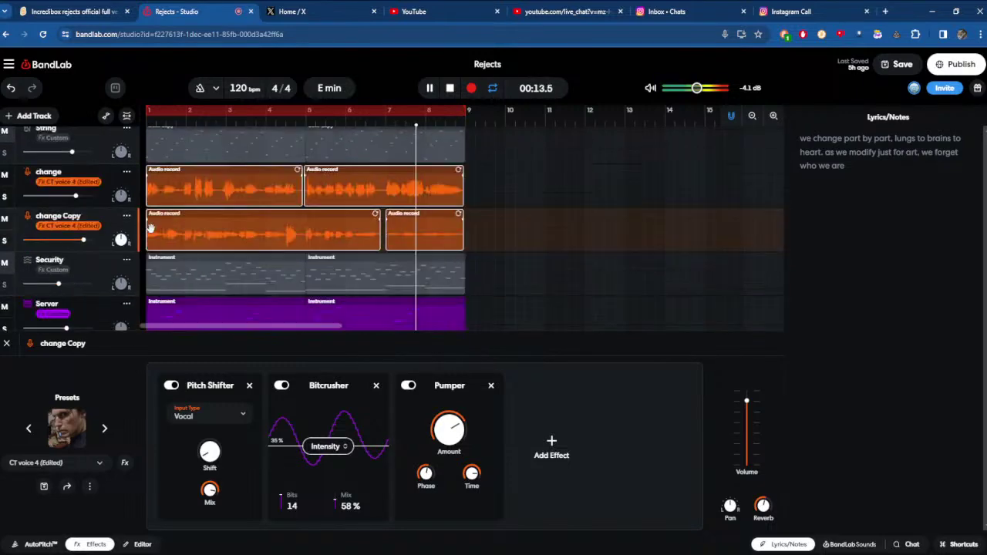
pyautogui.click(126, 179)
pyautogui.click(126, 176)
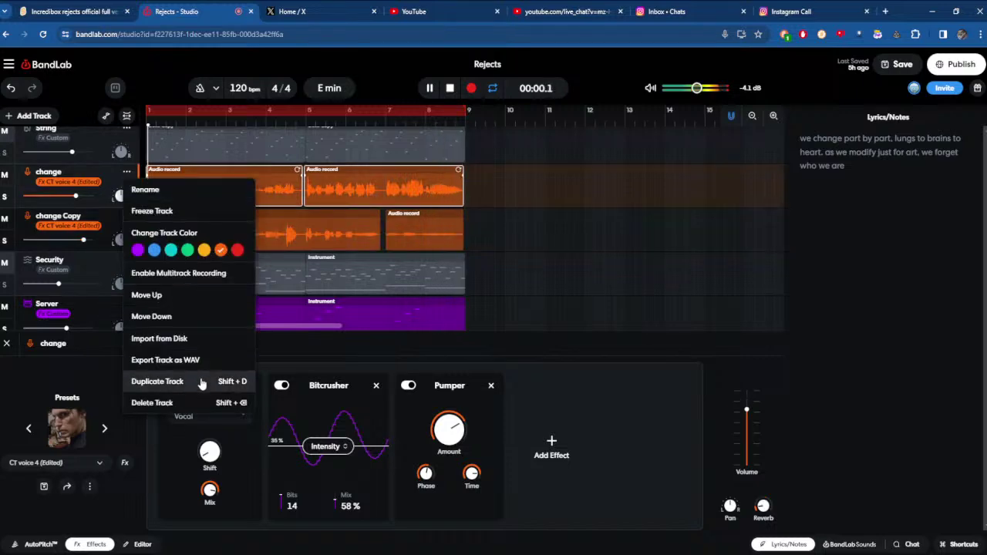
pyautogui.click(154, 402)
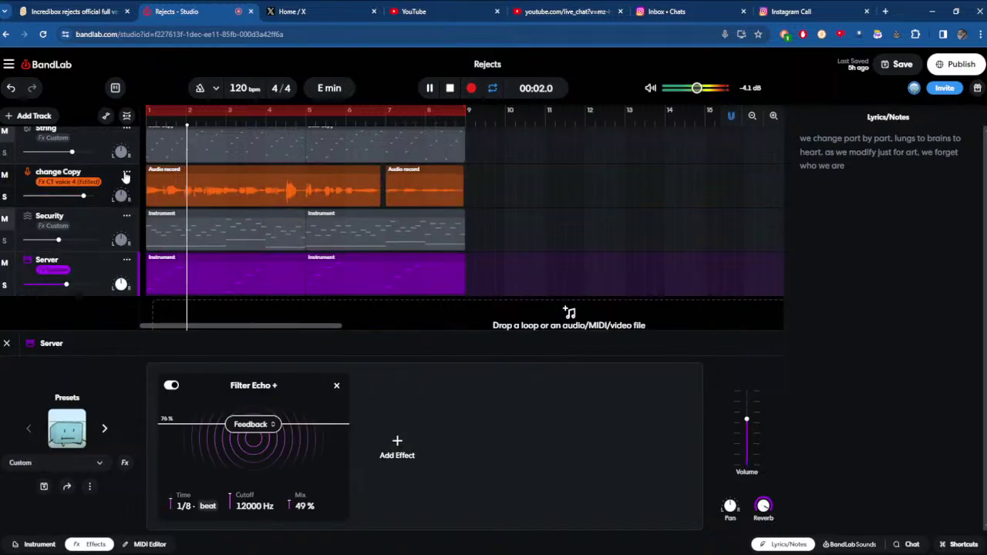
pyautogui.click(126, 173)
pyautogui.click(154, 402)
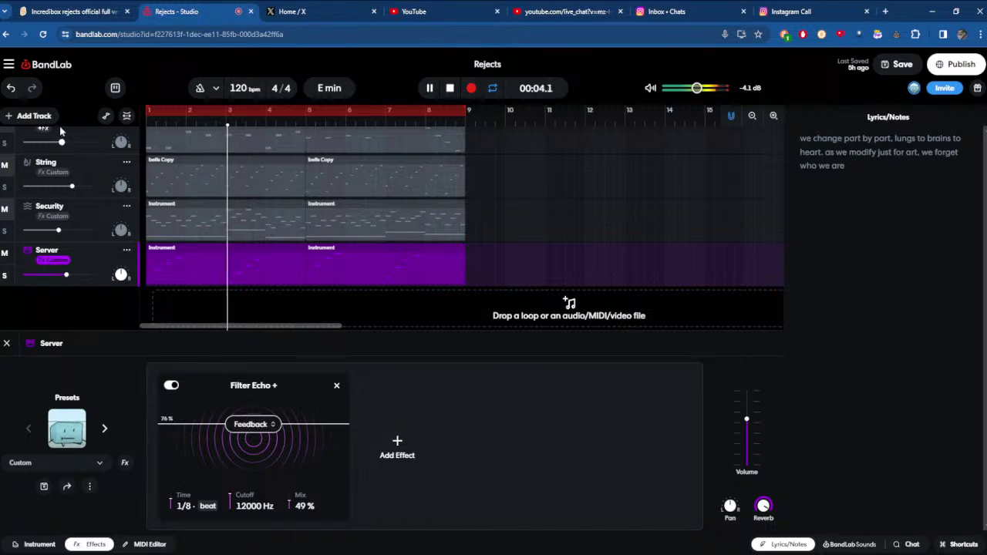
# - Add a new Voice/Audio track and record a vocal take on it from bar 1 to the loop's end
pyautogui.click(37, 116)
pyautogui.click(99, 174)
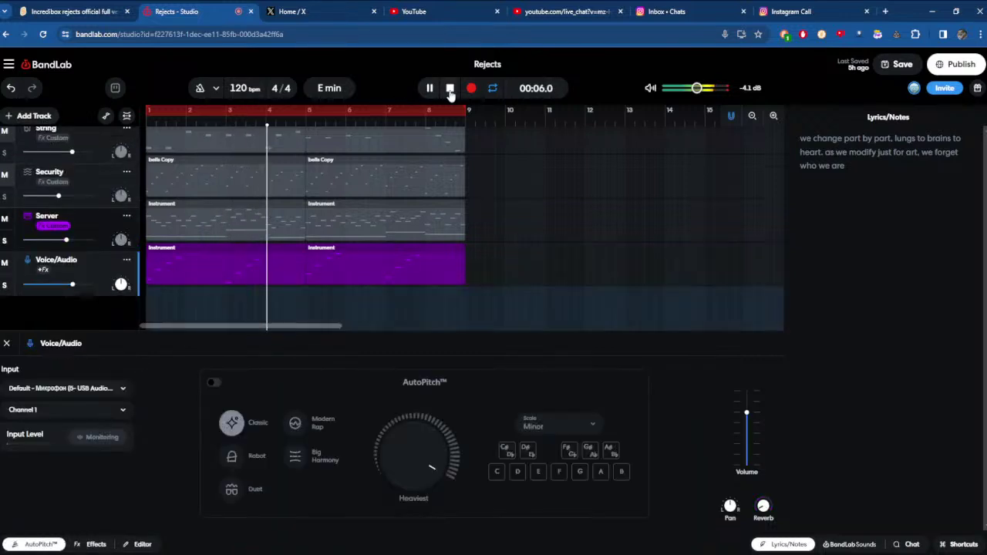
pyautogui.press('r')
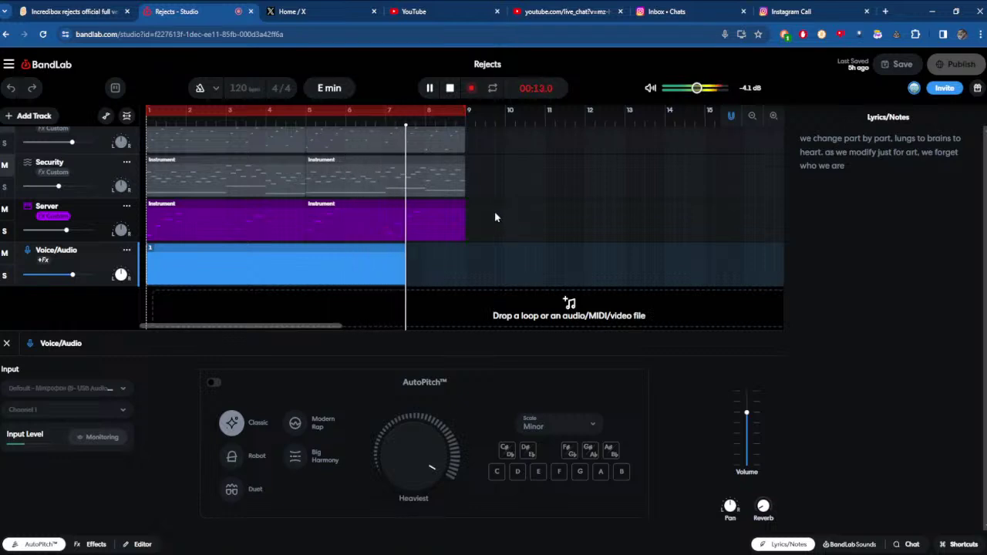
pyautogui.click(472, 88)
# - Raise the recorded take's region gain to +9.1 dB and solo its track with AutoPitch set to Modern Rap
pyautogui.click(137, 544)
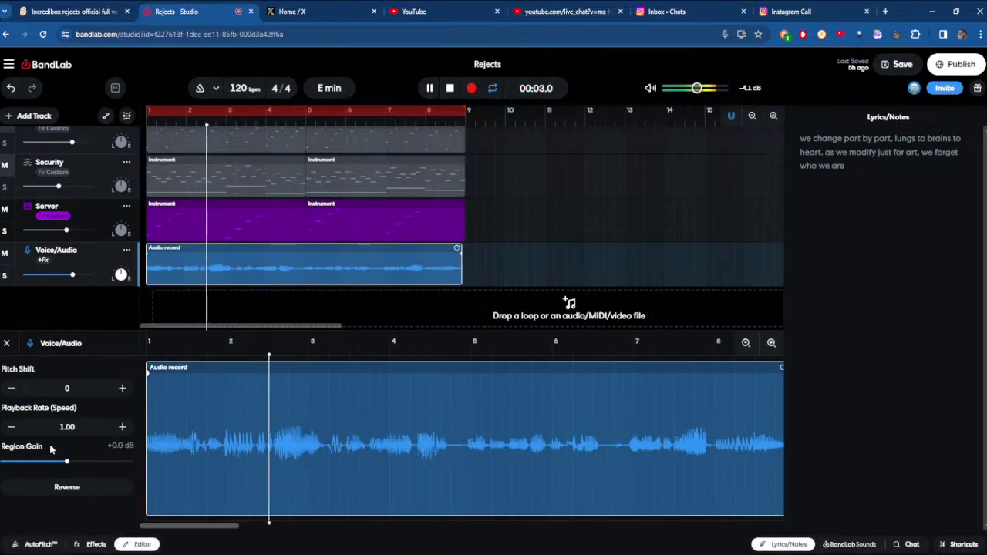
pyautogui.moveTo(67, 461); pyautogui.dragTo(71, 459)
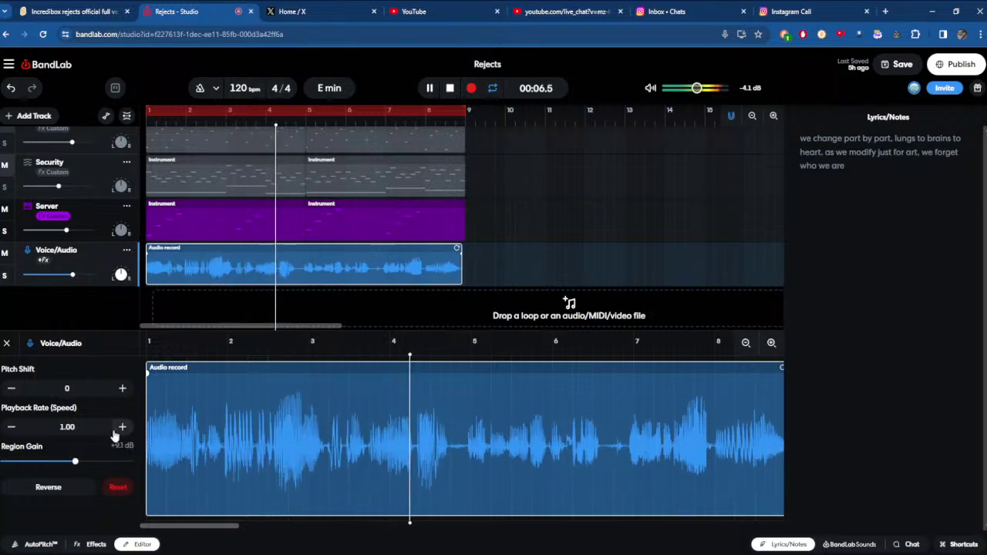
pyautogui.click(35, 545)
pyautogui.click(294, 423)
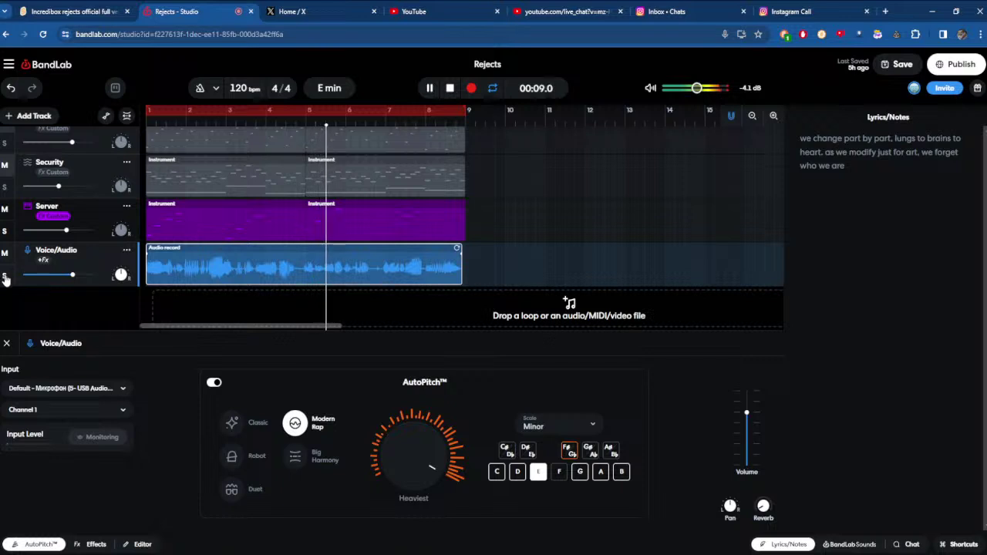
pyautogui.press('s')
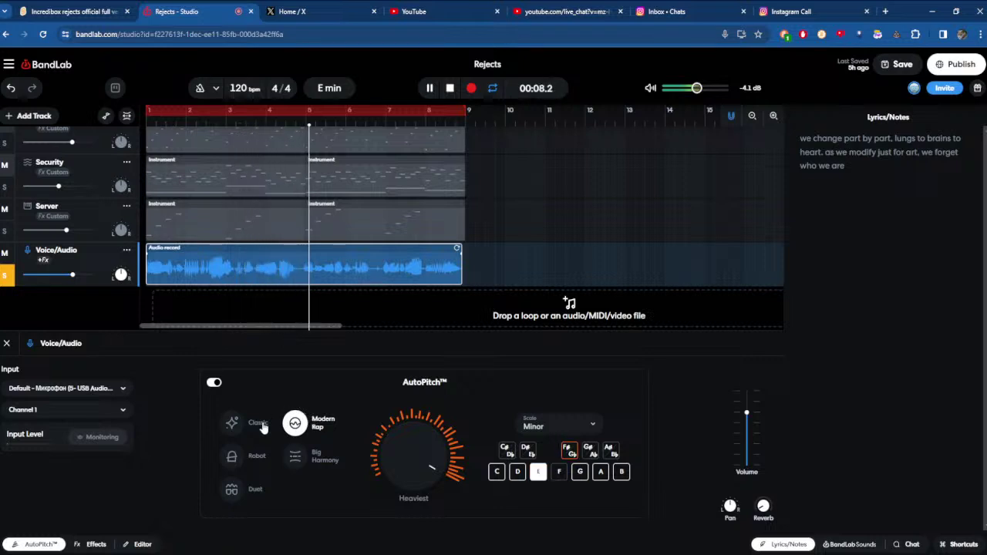
# - Try AutoPitch's Robot style on the Voice/Audio track and switch back to Modern Rap at Heavy strength
pyautogui.click(231, 456)
pyautogui.click(95, 544)
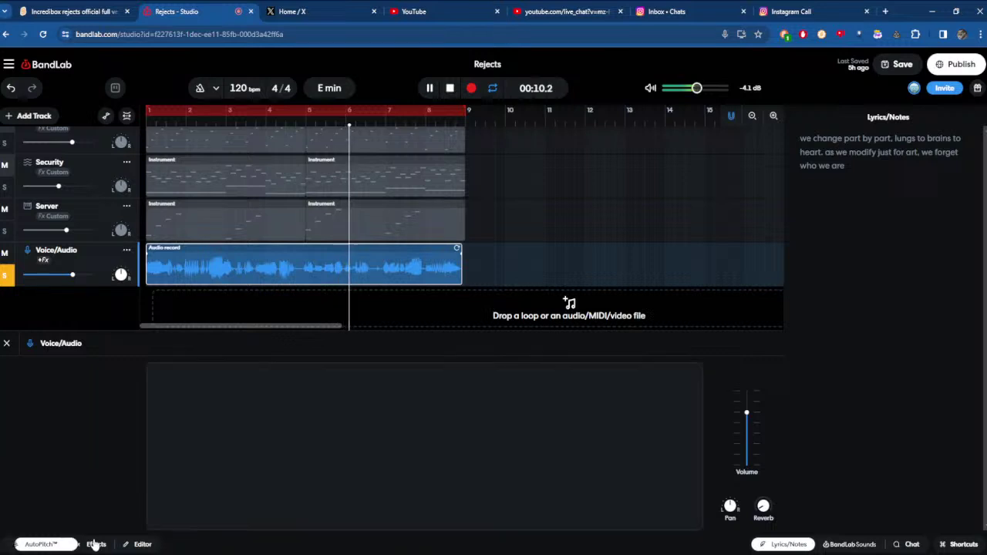
pyautogui.click(196, 445)
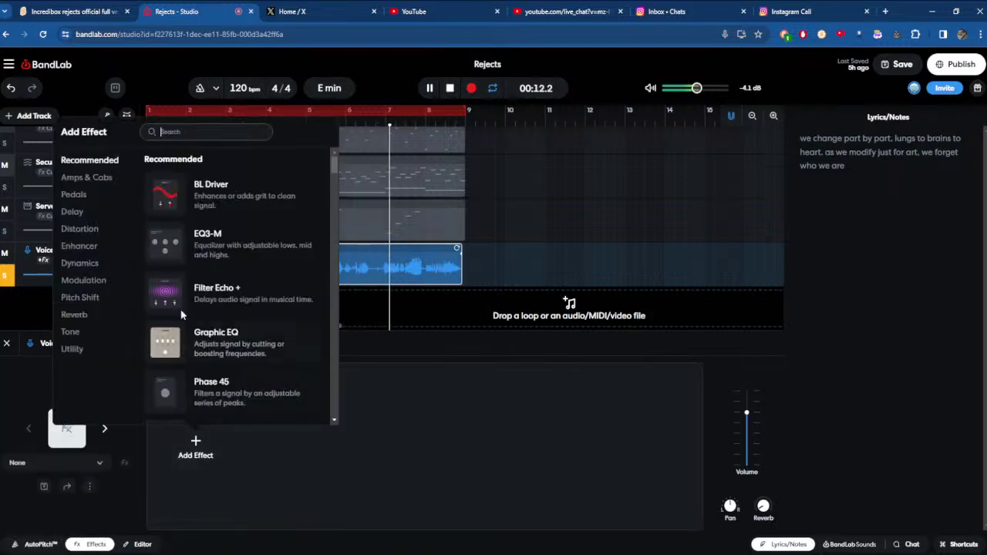
pyautogui.click(40, 545)
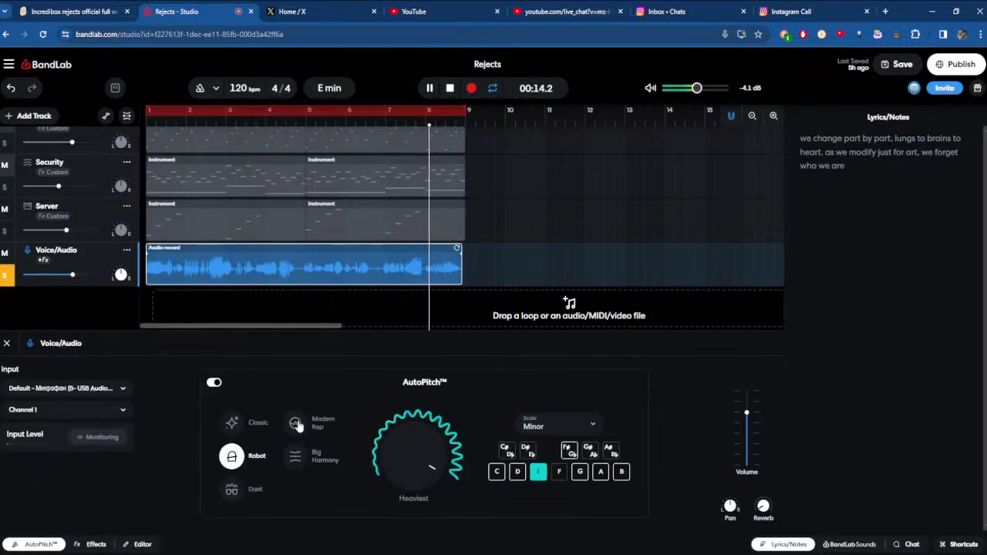
pyautogui.click(295, 422)
pyautogui.moveTo(418, 426); pyautogui.dragTo(420, 445)
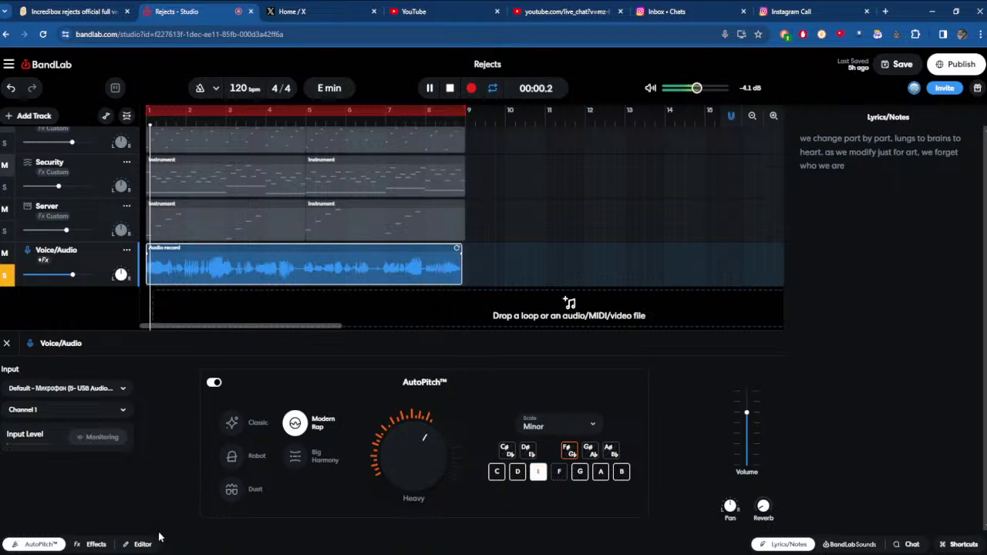
pyautogui.click(95, 544)
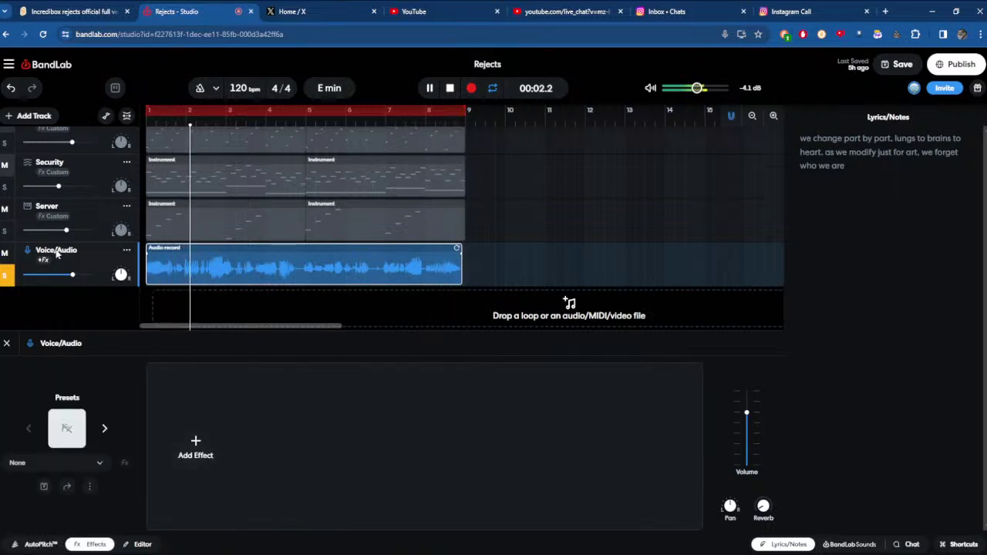
# - Unsolo the Voice/Audio track, delete its recorded region, and stop playback
pyautogui.click(6, 277)
pyautogui.rightClick(286, 268)
pyautogui.click(331, 325)
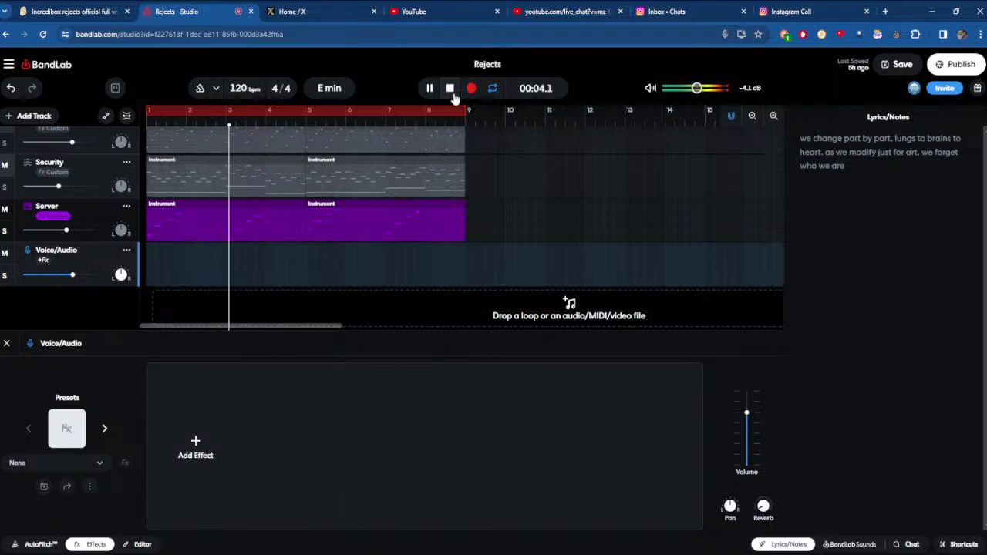
pyautogui.click(450, 88)
# - Record a new vocal take across the loop on the Voice/Audio track and set its region gain to +10.4 dB
pyautogui.click(471, 88)
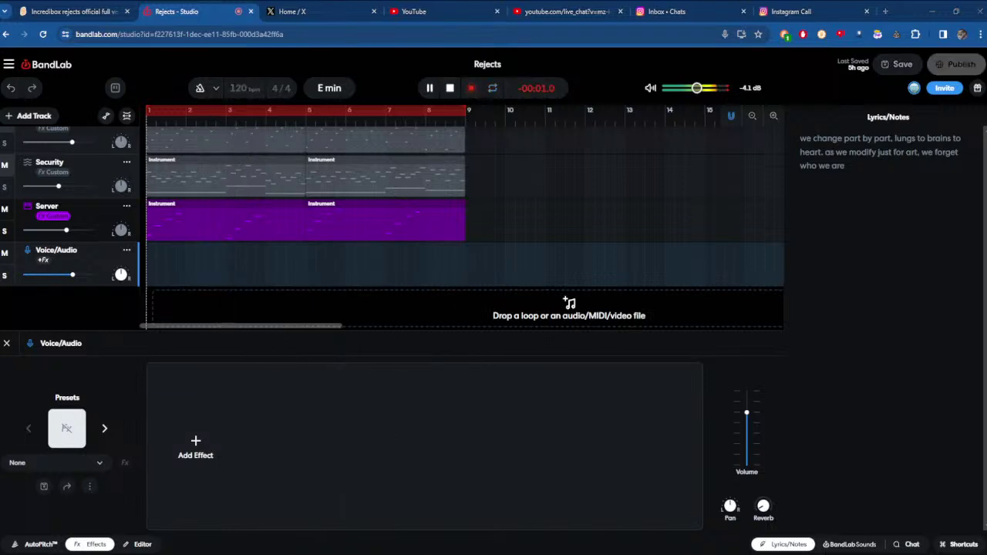
pyautogui.click(451, 88)
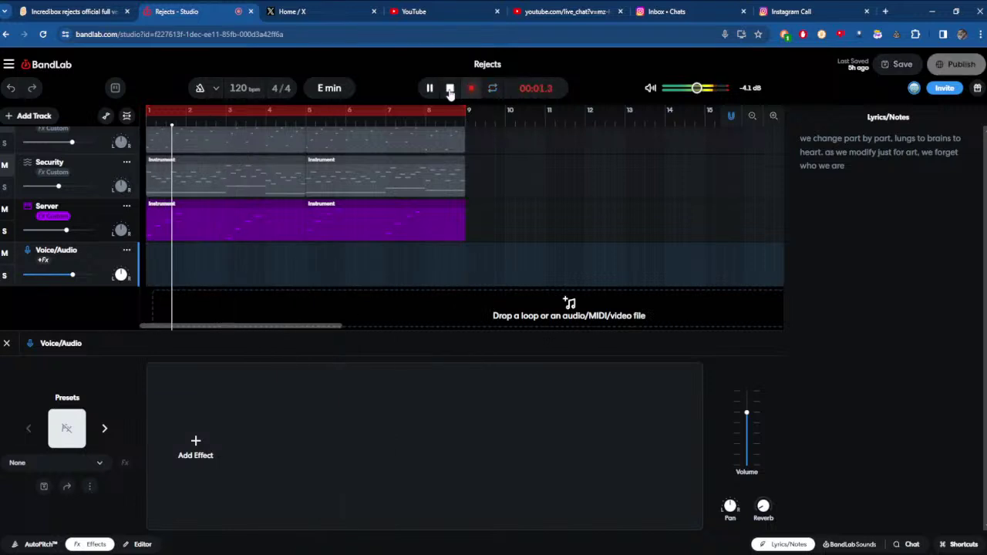
pyautogui.click(471, 88)
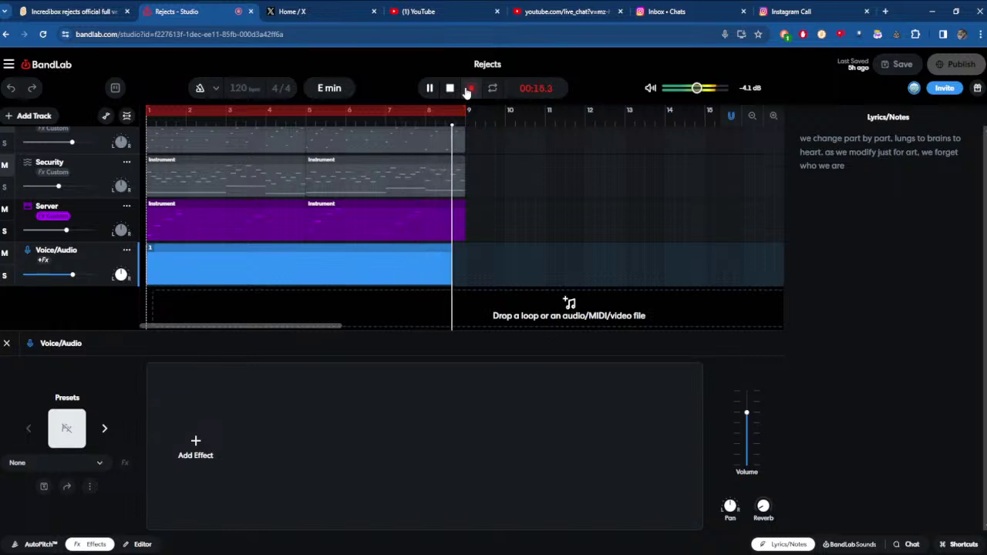
pyautogui.click(469, 88)
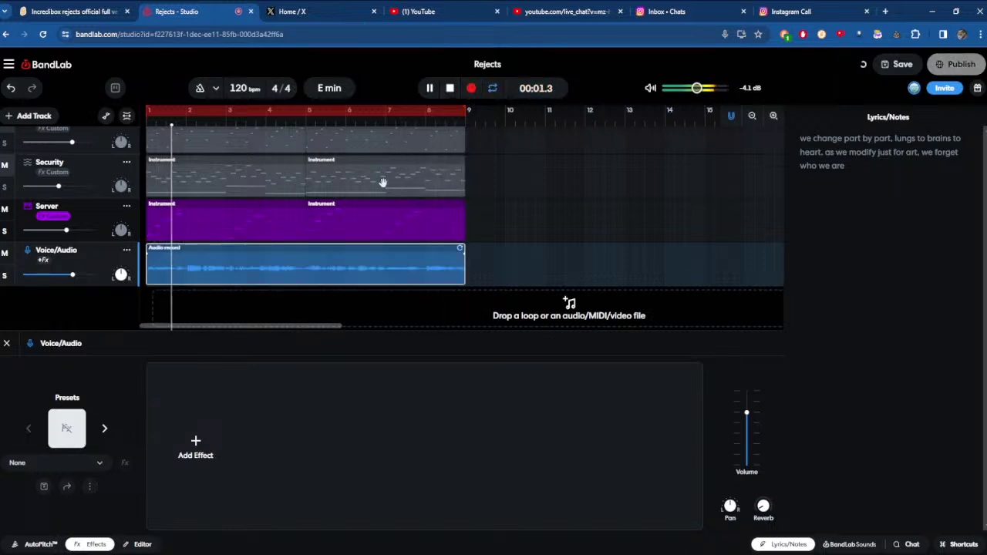
pyautogui.click(136, 544)
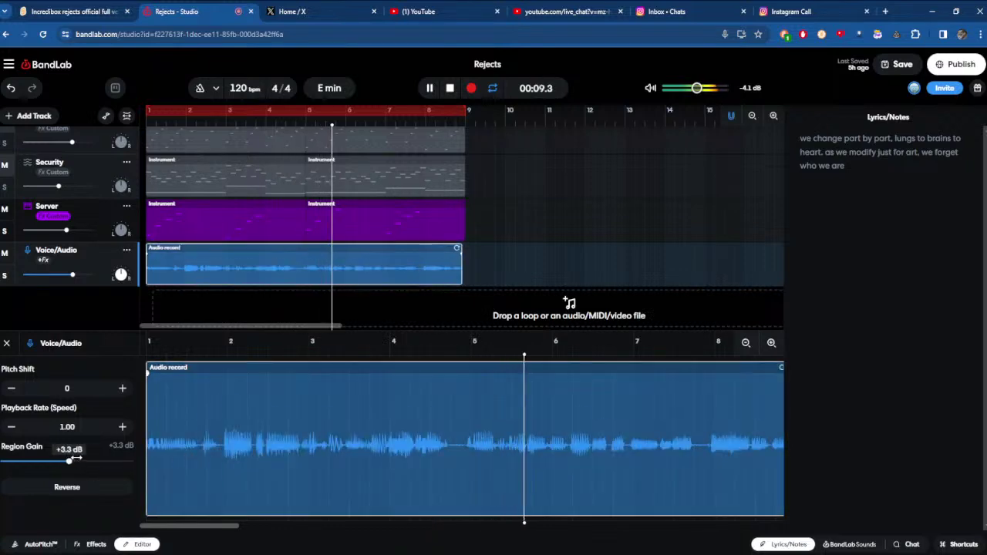
pyautogui.moveTo(66, 462); pyautogui.dragTo(77, 461)
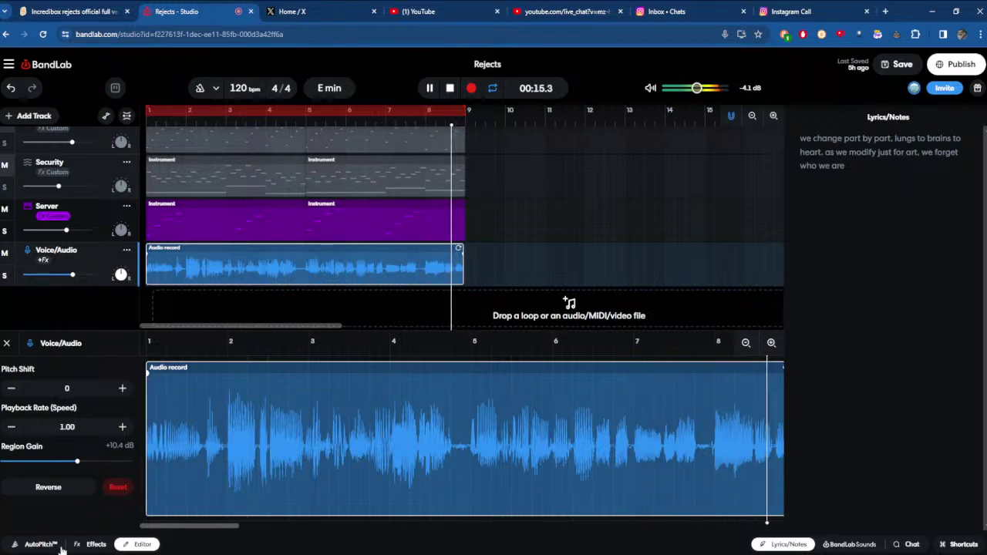
# - Solo the Voice/Audio track and set its Modern Rap AutoPitch strength to Heaviest
pyautogui.click(36, 544)
pyautogui.click(4, 275)
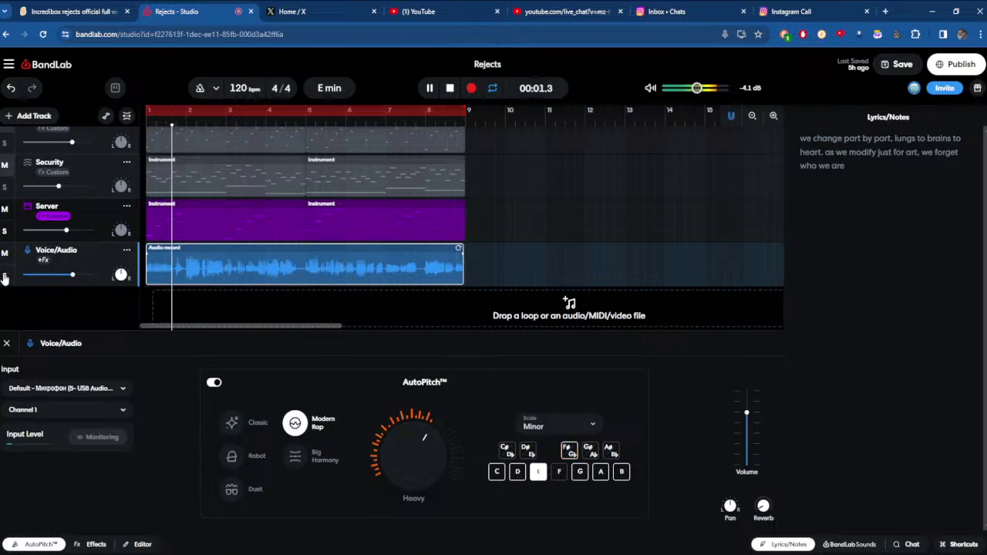
pyautogui.moveTo(395, 434)
pyautogui.moveTo(395, 434); pyautogui.dragTo(468, 436)
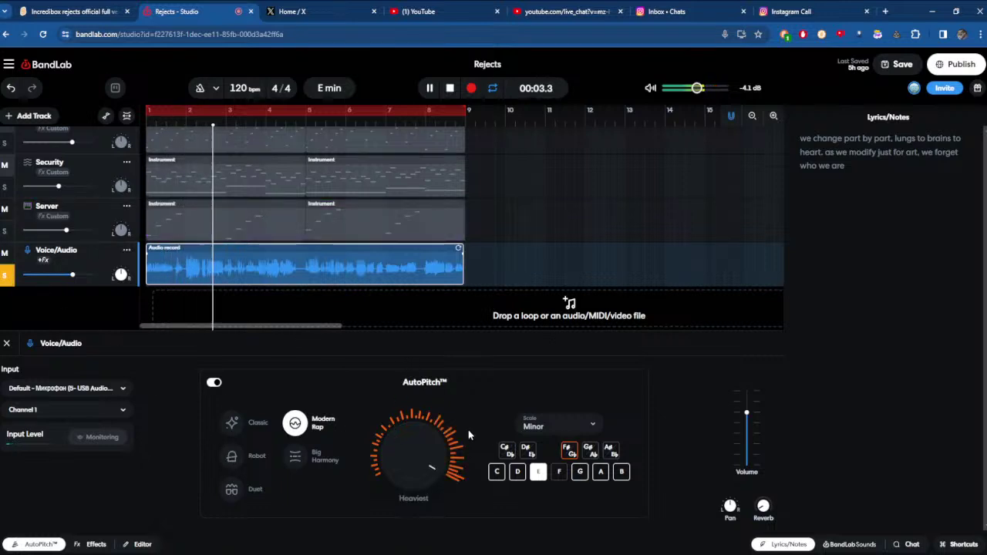
# - Browse the Voice/Audio track's effect presets and load Blues Warmth from the Tones category
pyautogui.click(95, 545)
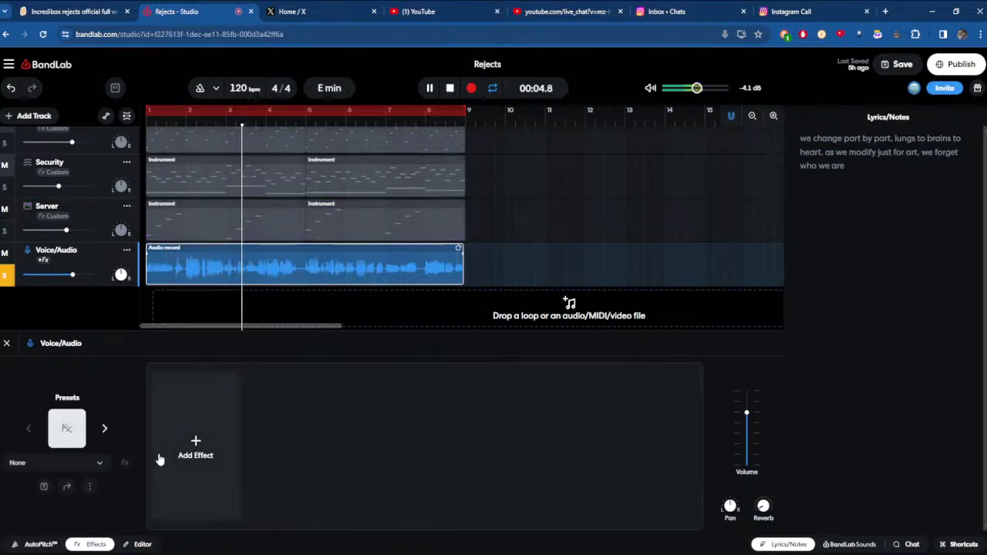
pyautogui.click(104, 428)
pyautogui.click(104, 428)
pyautogui.click(59, 436)
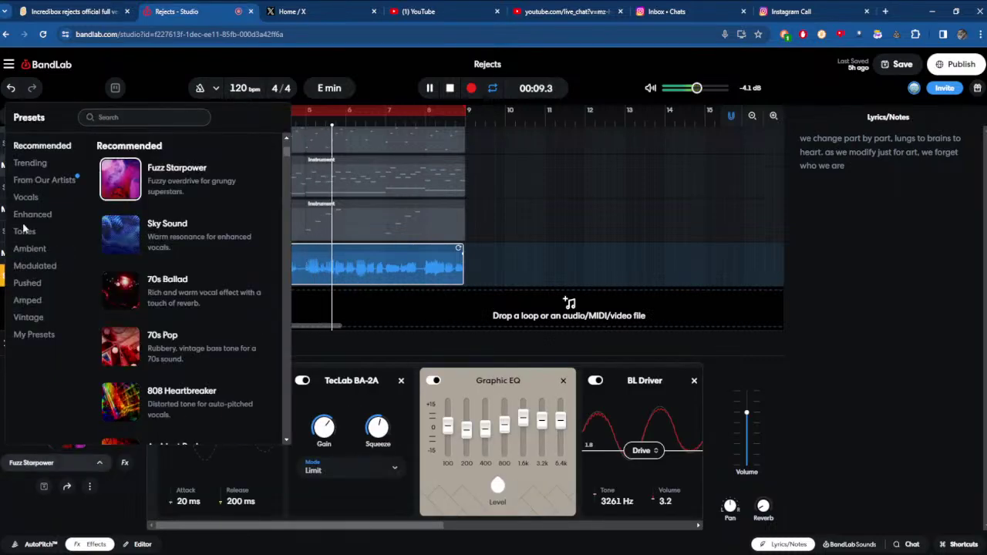
pyautogui.click(24, 231)
pyautogui.click(160, 290)
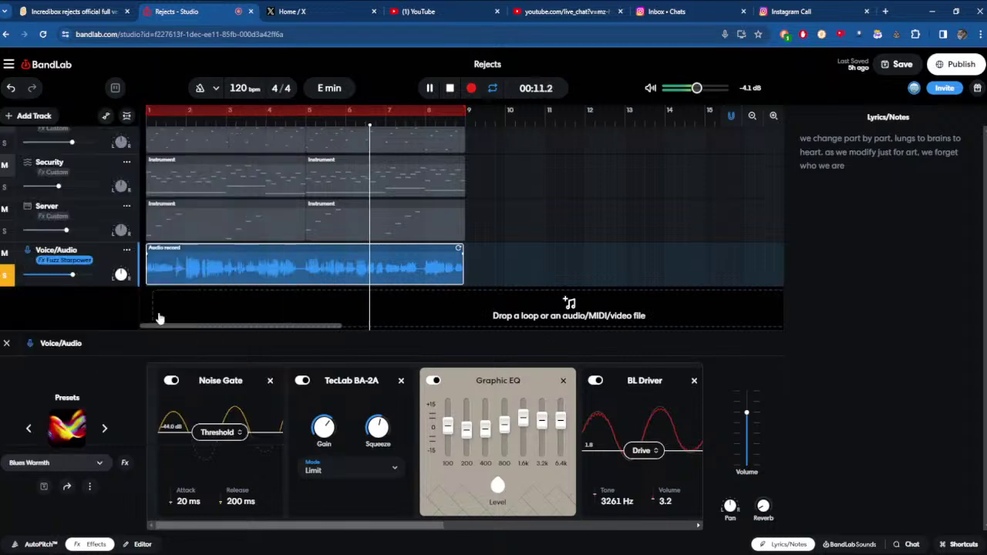
# - Audition the Voice/Audio track's effect presets one after another, from Blues Warmth through the Tones and Ambient presets to Filter Piano
pyautogui.click(105, 429)
pyautogui.click(105, 429)
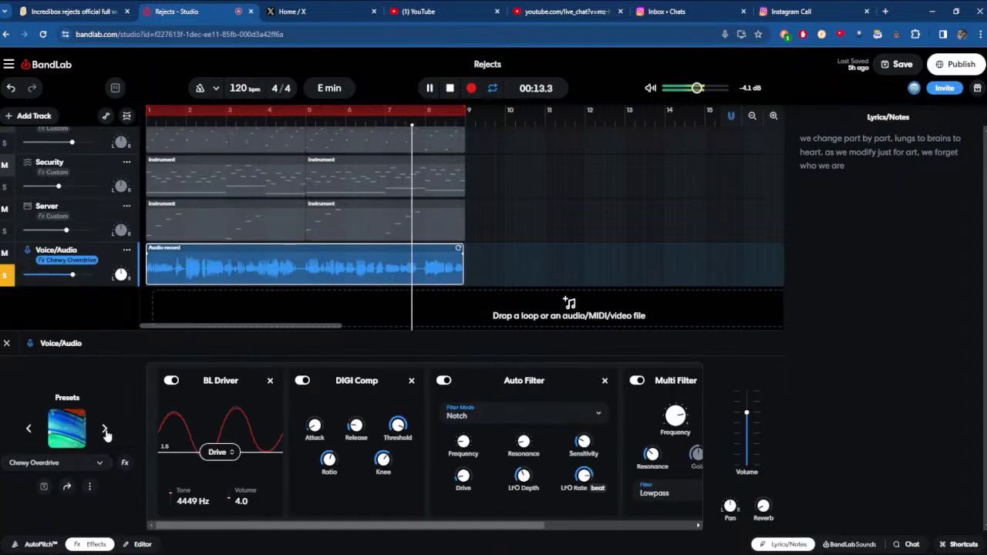
pyautogui.click(105, 430)
pyautogui.click(105, 430)
pyautogui.click(105, 430)
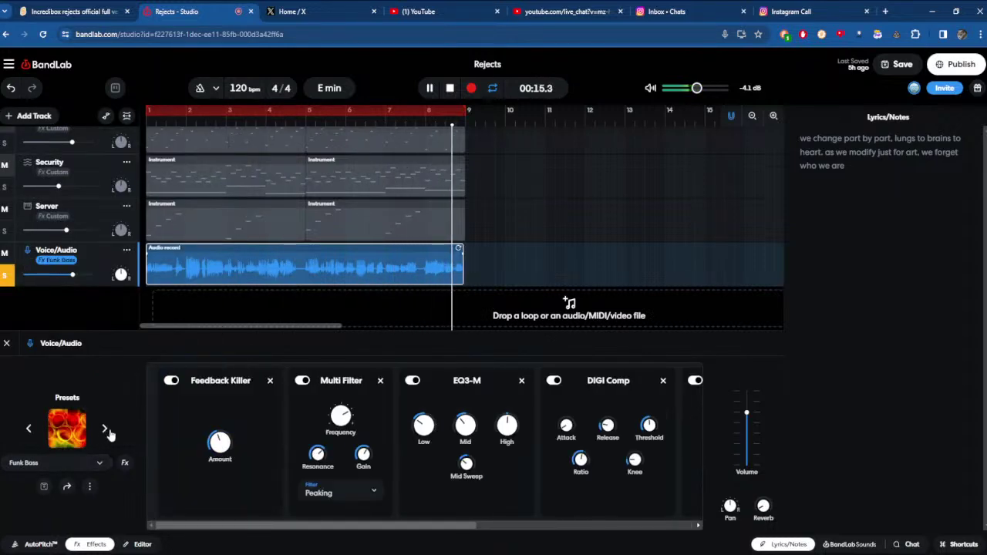
pyautogui.click(105, 430)
pyautogui.click(105, 431)
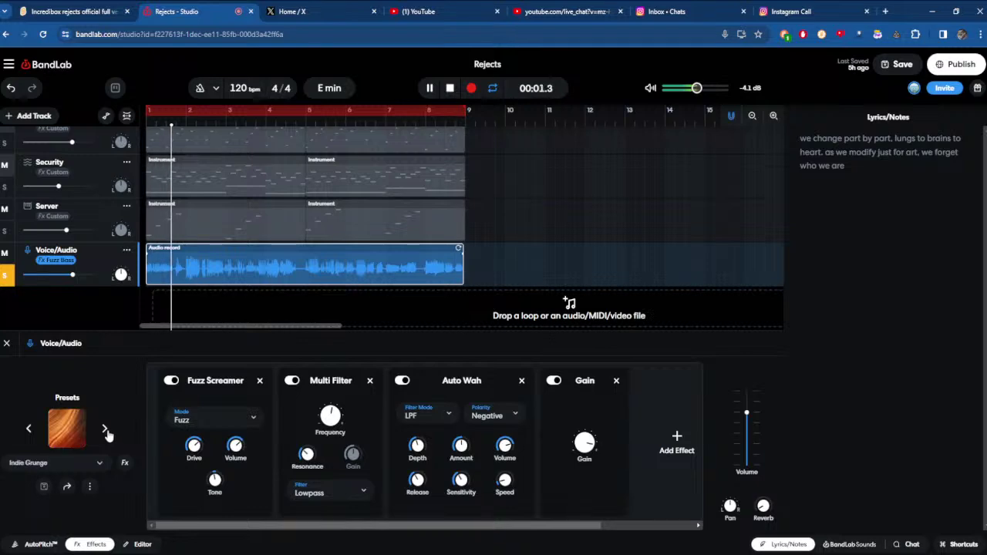
pyautogui.click(106, 430)
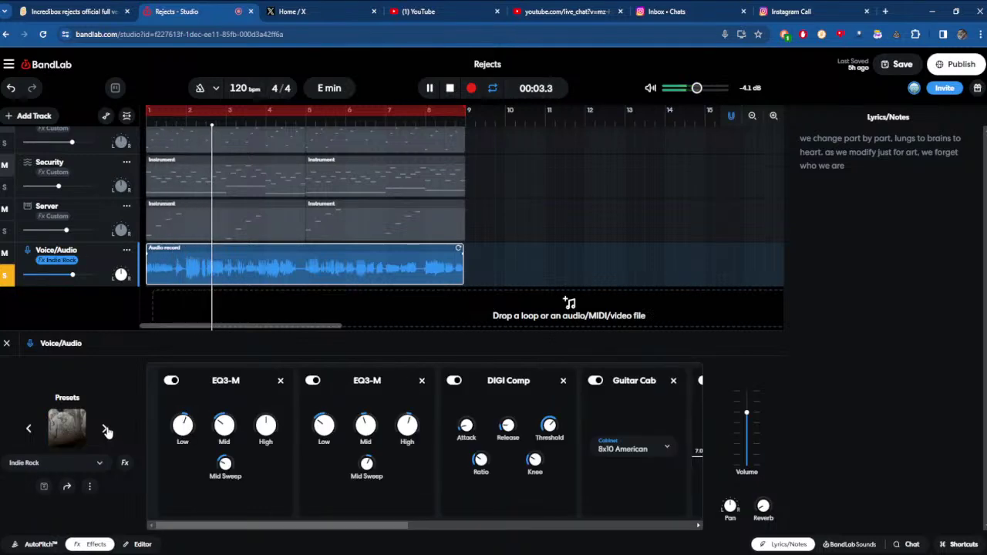
pyautogui.click(106, 430)
pyautogui.click(106, 430)
pyautogui.click(106, 430)
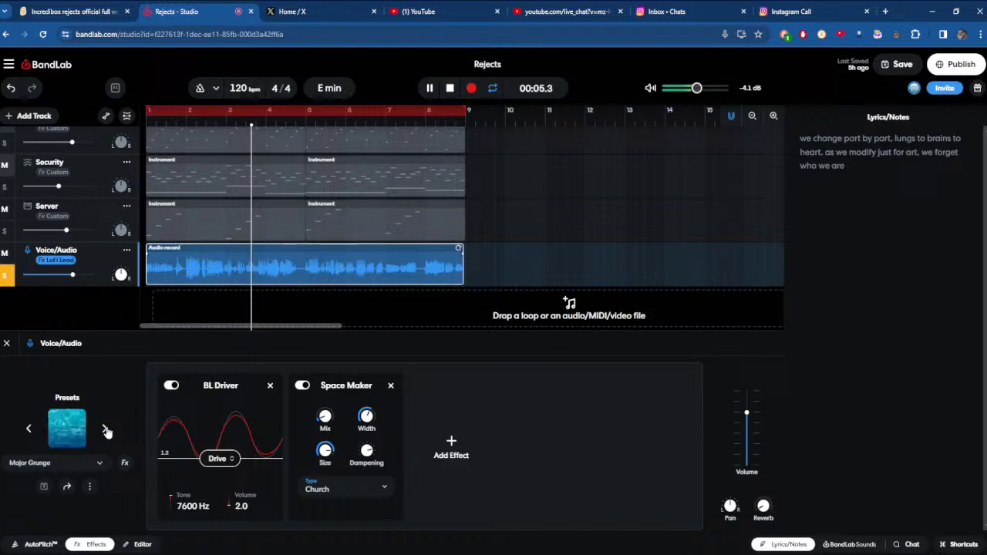
pyautogui.click(106, 431)
pyautogui.click(106, 430)
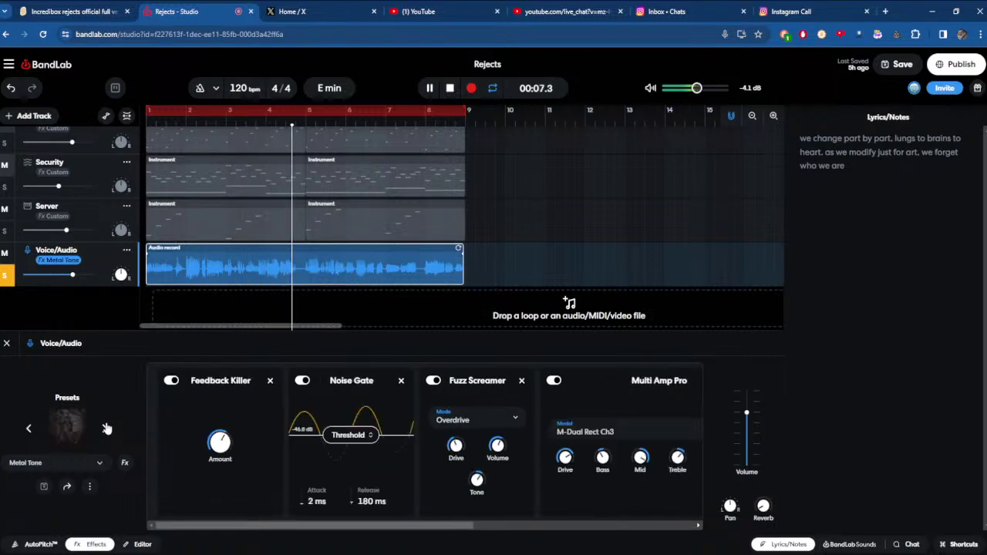
pyautogui.click(105, 431)
pyautogui.click(105, 429)
pyautogui.click(105, 430)
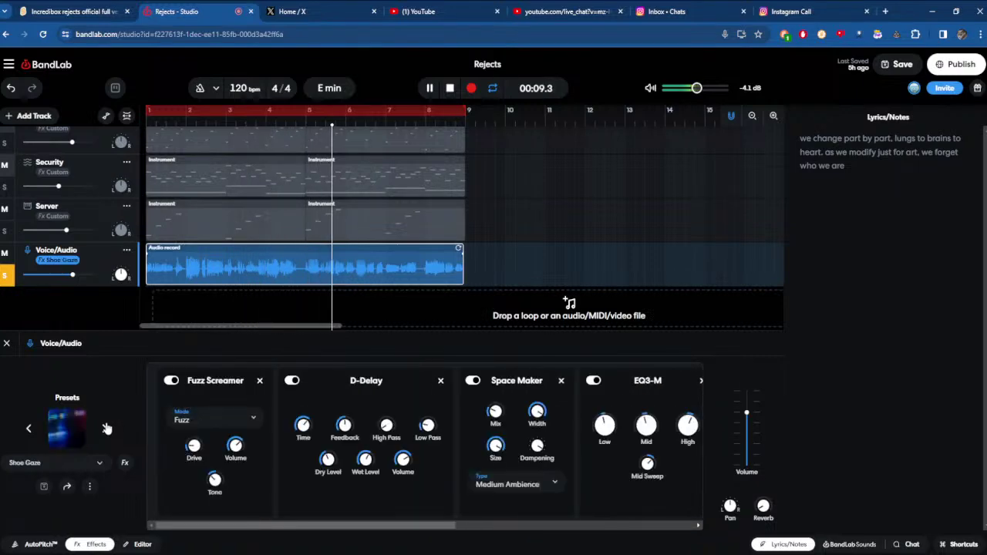
pyautogui.click(106, 430)
pyautogui.click(106, 430)
pyautogui.click(106, 429)
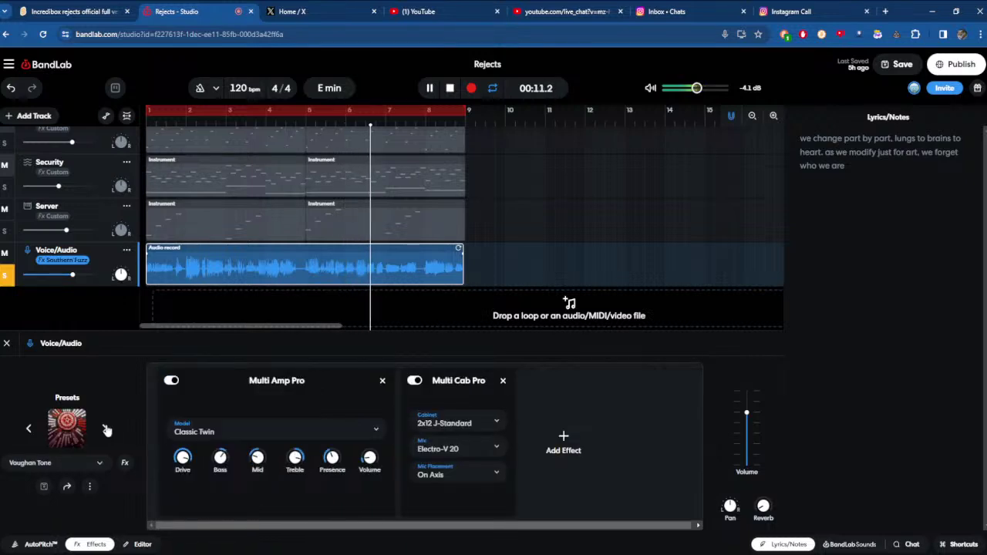
pyautogui.click(105, 430)
pyautogui.click(105, 430)
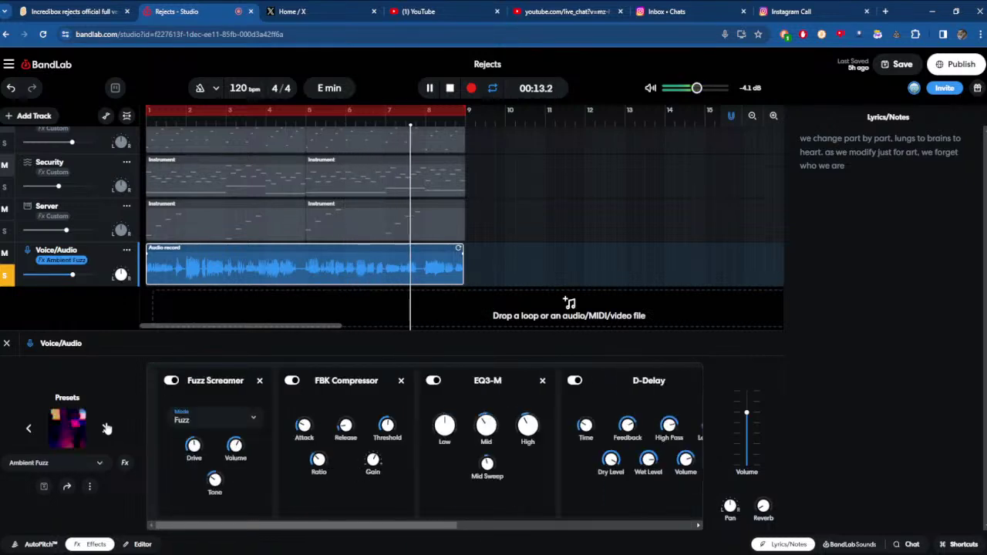
pyautogui.click(106, 429)
pyautogui.click(107, 428)
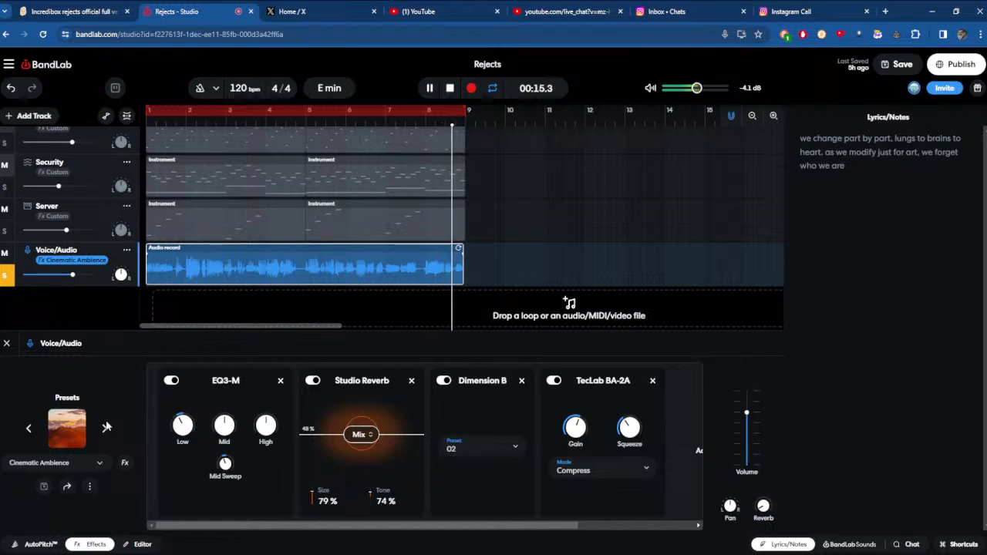
pyautogui.click(107, 430)
pyautogui.click(106, 430)
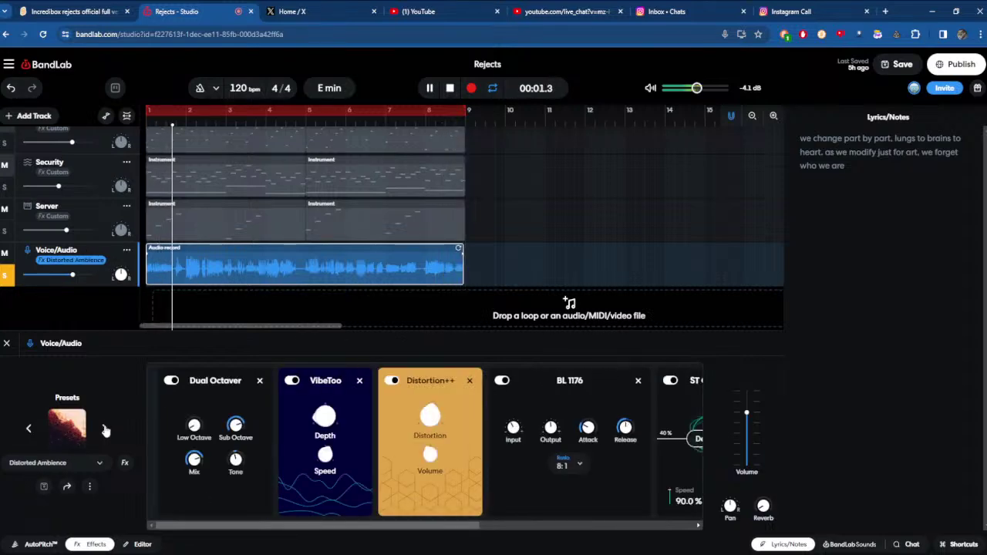
pyautogui.click(106, 430)
pyautogui.click(106, 429)
pyautogui.click(106, 429)
pyautogui.click(105, 430)
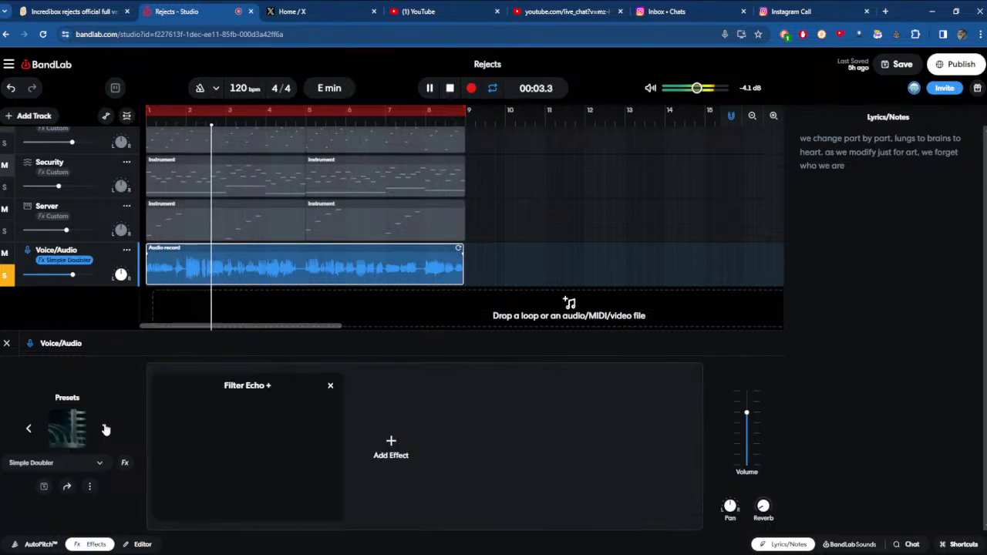
pyautogui.click(106, 430)
pyautogui.click(105, 430)
pyautogui.click(106, 429)
pyautogui.click(106, 429)
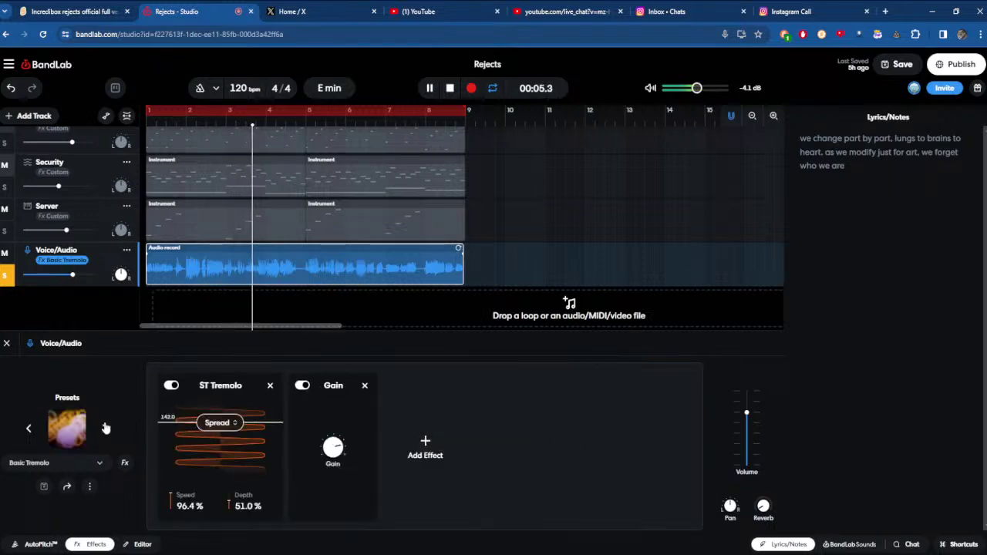
pyautogui.click(105, 430)
pyautogui.click(106, 430)
pyautogui.click(105, 429)
pyautogui.click(106, 430)
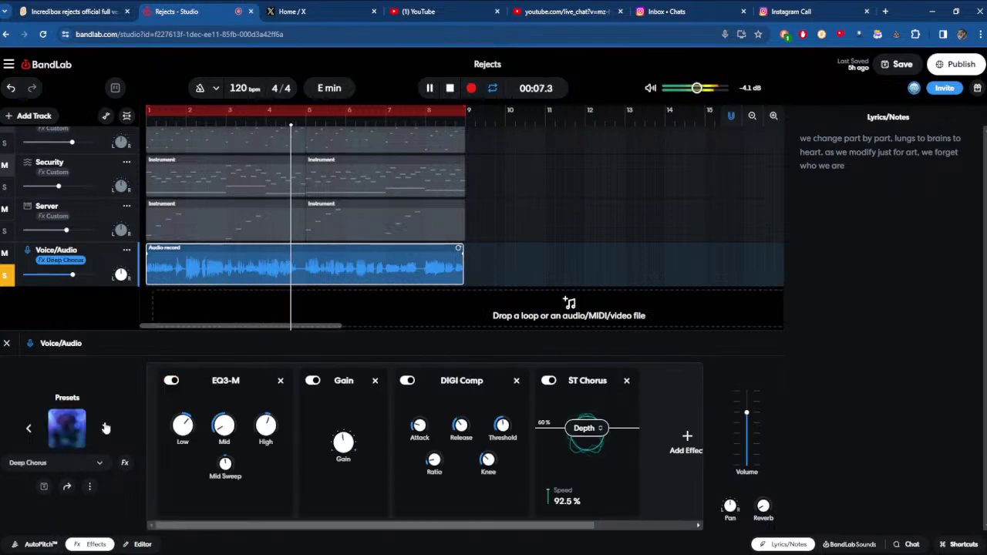
pyautogui.click(106, 429)
pyautogui.click(106, 430)
pyautogui.click(105, 430)
pyautogui.click(106, 430)
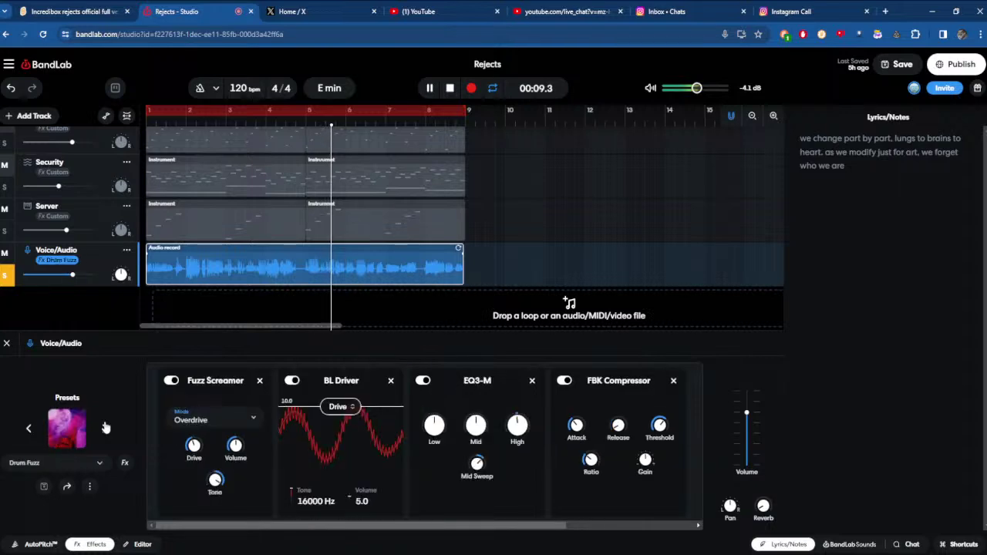
pyautogui.click(106, 430)
pyautogui.click(105, 429)
pyautogui.click(103, 428)
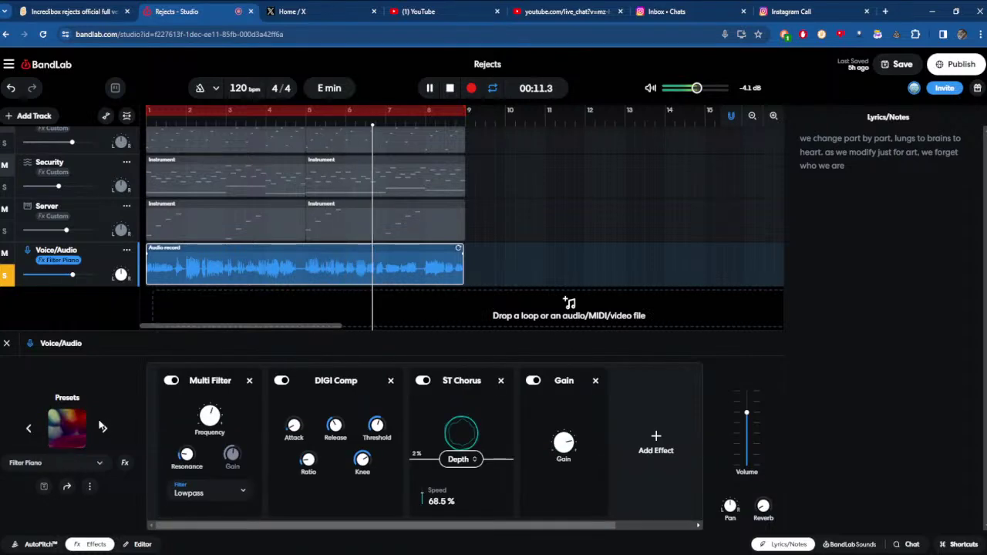
# - Try the Industrial Drums and Lightning Bass effect presets on the Voice/Audio track, and close its effects settings
pyautogui.click(96, 463)
pyautogui.scroll(-10, 186, 324)
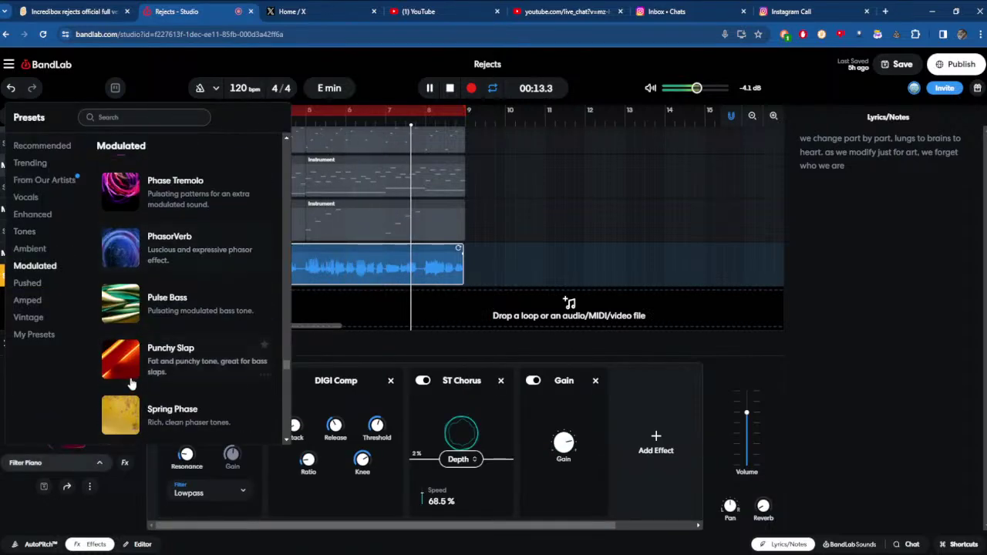
pyautogui.click(121, 362)
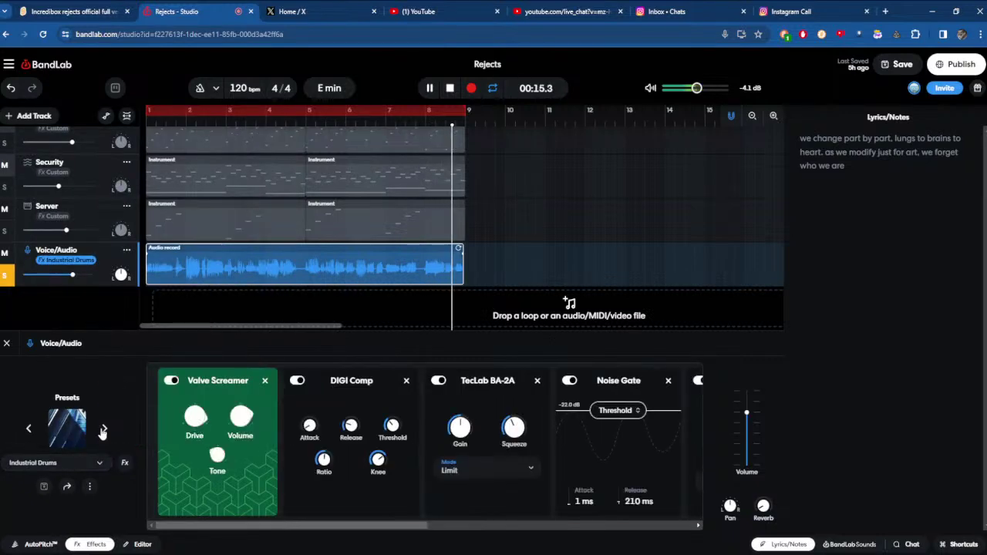
pyautogui.click(103, 430)
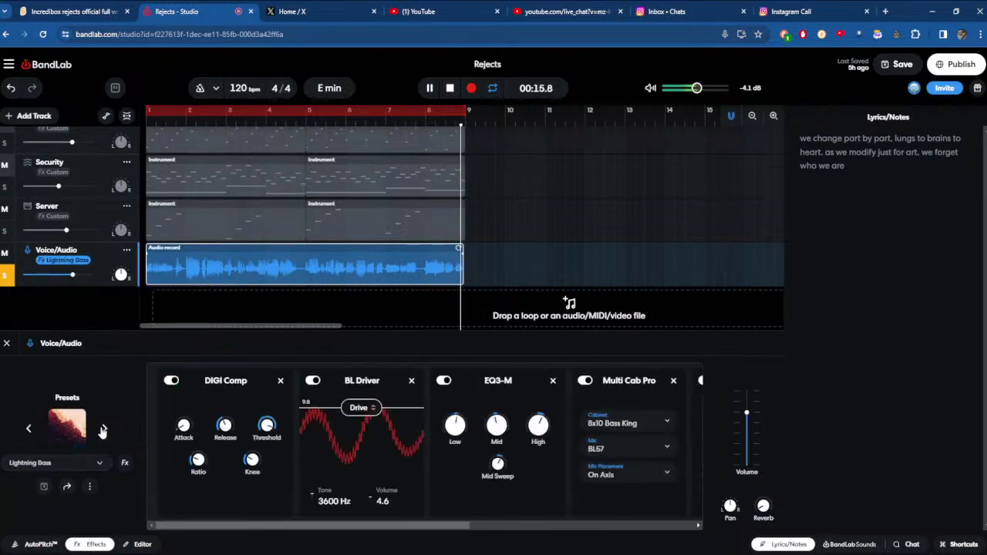
pyautogui.click(7, 345)
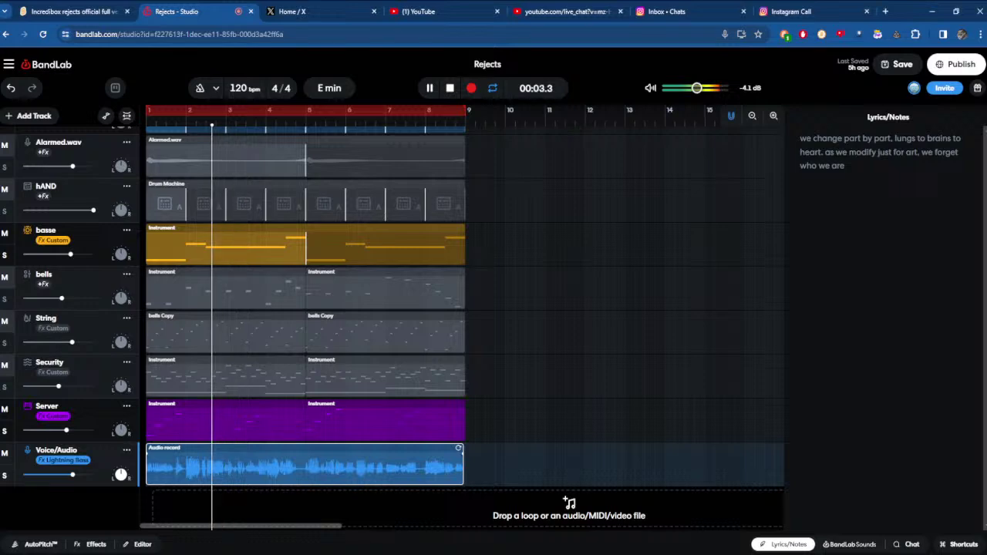
# - Delete the recorded audio region and remove the Voice/Audio track from the project
pyautogui.rightClick(173, 467)
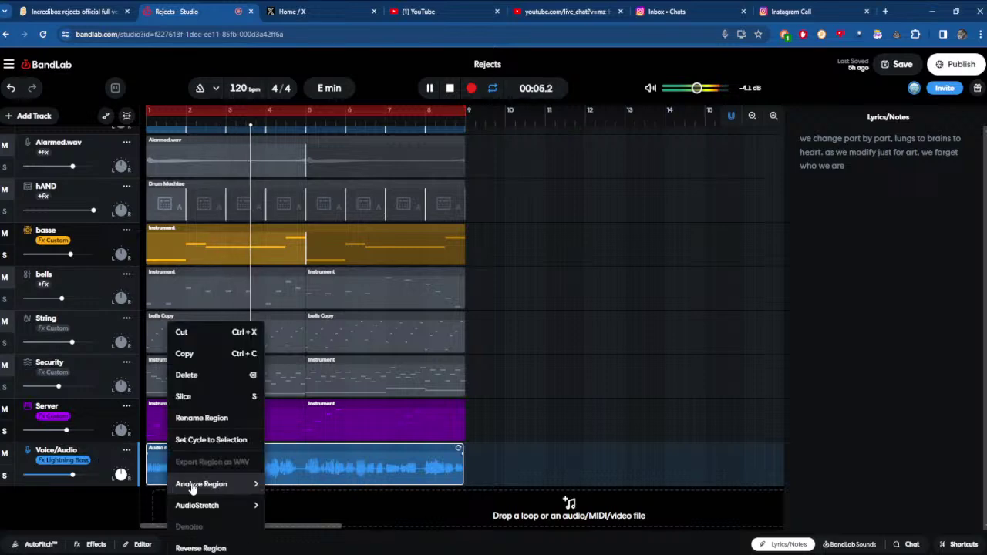
pyautogui.click(214, 375)
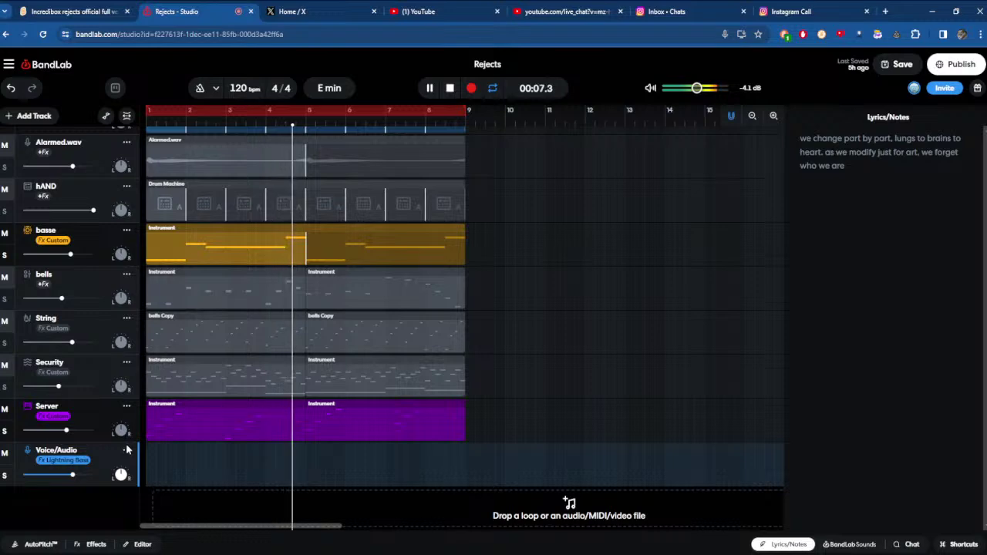
pyautogui.click(126, 449)
pyautogui.click(195, 551)
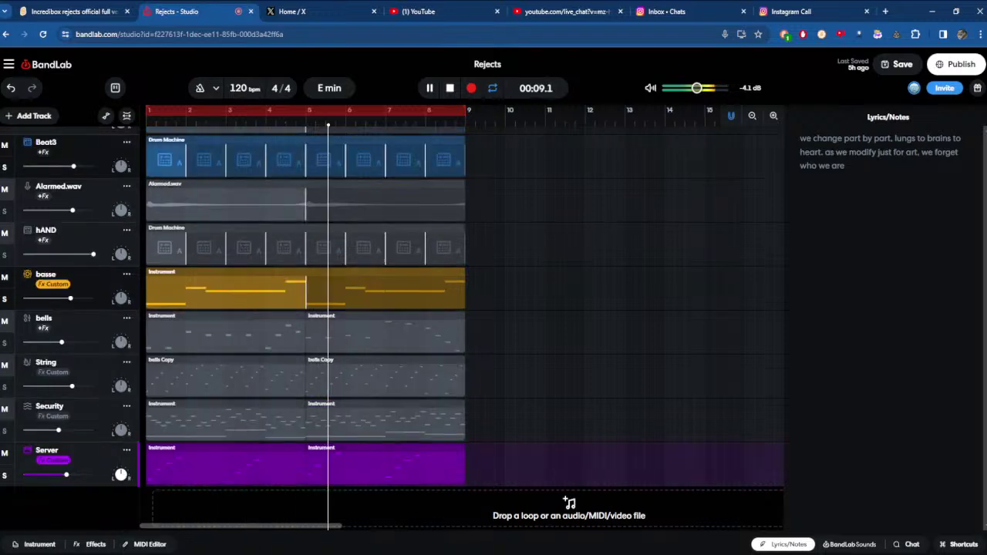
# - Raise the volume of the Beat3 drum machine track to +3.7 dB
pyautogui.scroll(3, 240, 285)
pyautogui.scroll(-4, 240, 285)
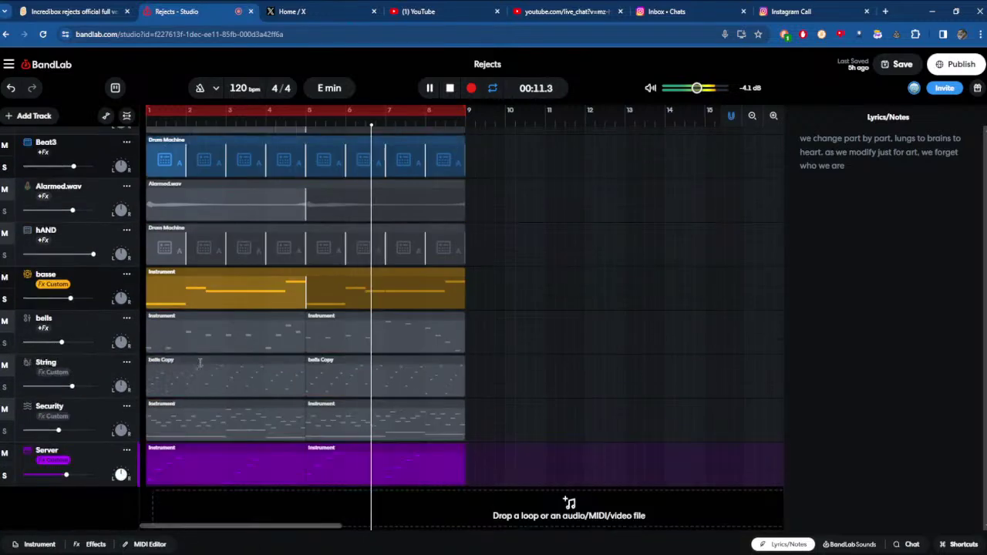
pyautogui.scroll(3, 22, 396)
pyautogui.scroll(1, 21, 396)
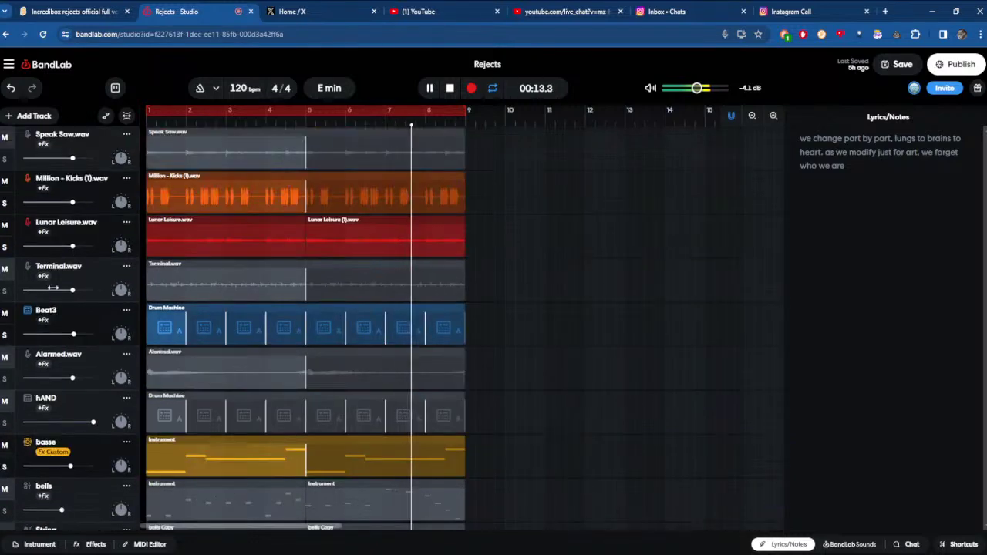
pyautogui.moveTo(69, 336); pyautogui.dragTo(84, 334)
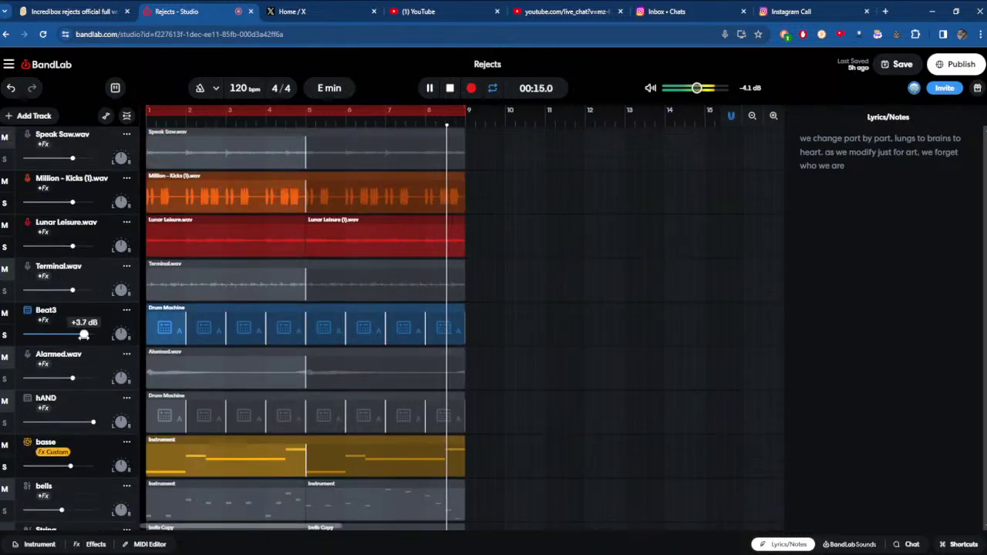
# - Unmute the Terminal.wav and Speak Saw.wav tracks, and briefly audition Alarmed.wav before muting it again
pyautogui.click(4, 280)
pyautogui.click(4, 357)
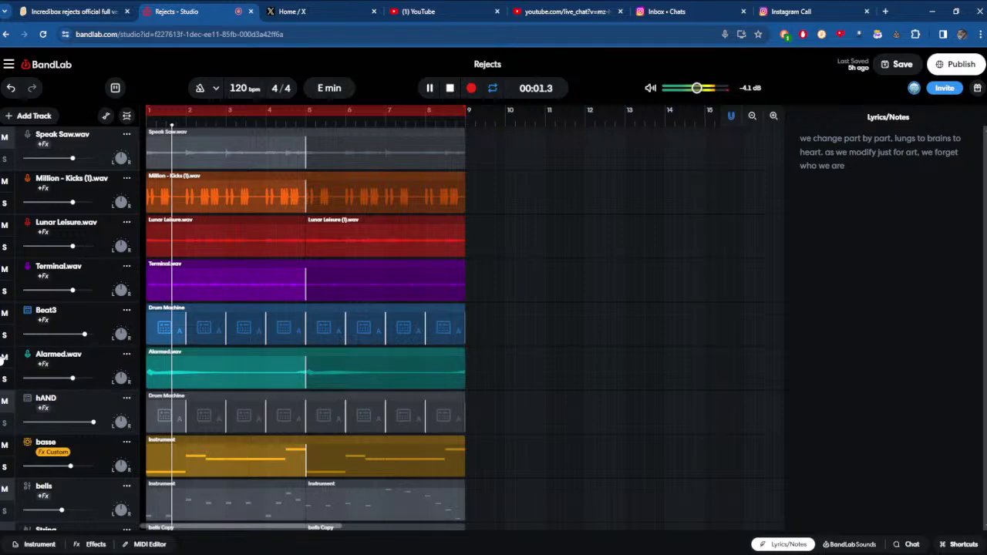
pyautogui.click(4, 358)
pyautogui.click(3, 138)
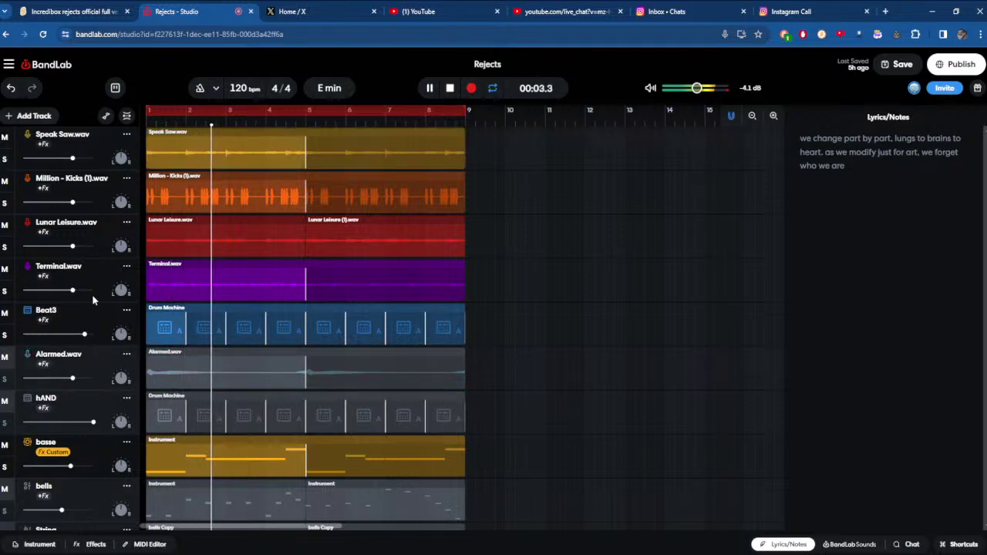
# - Unmute the Security track, and mute the Server and Speak Saw.wav tracks
pyautogui.scroll(-3, 56, 316)
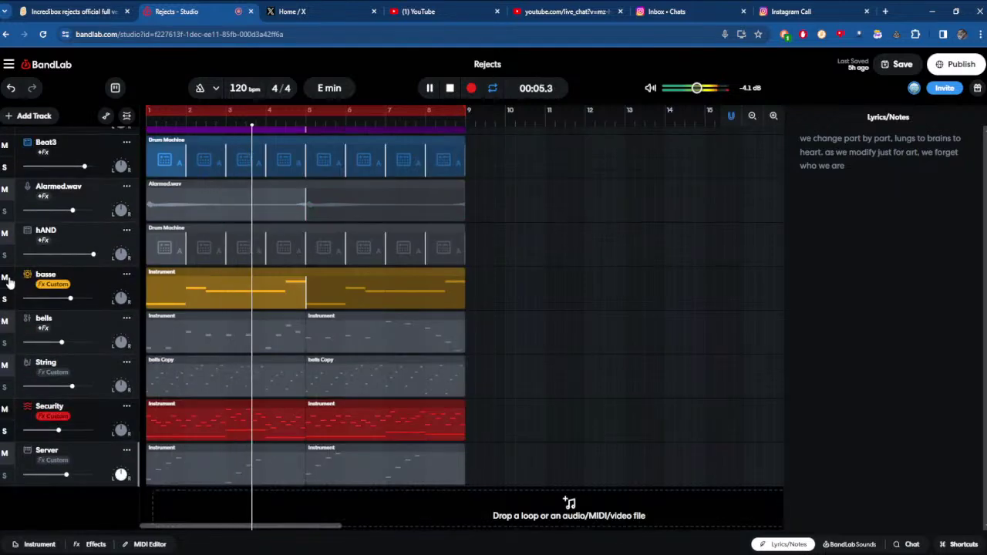
pyautogui.scroll(3, 6, 283)
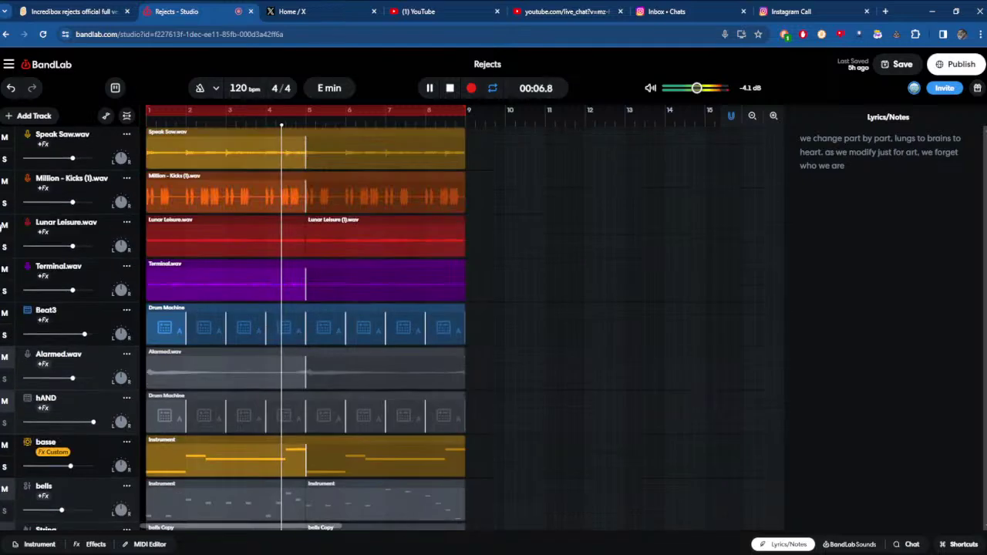
pyautogui.click(4, 137)
# - Add a new Voice/Audio track below the Server track
pyautogui.click(24, 116)
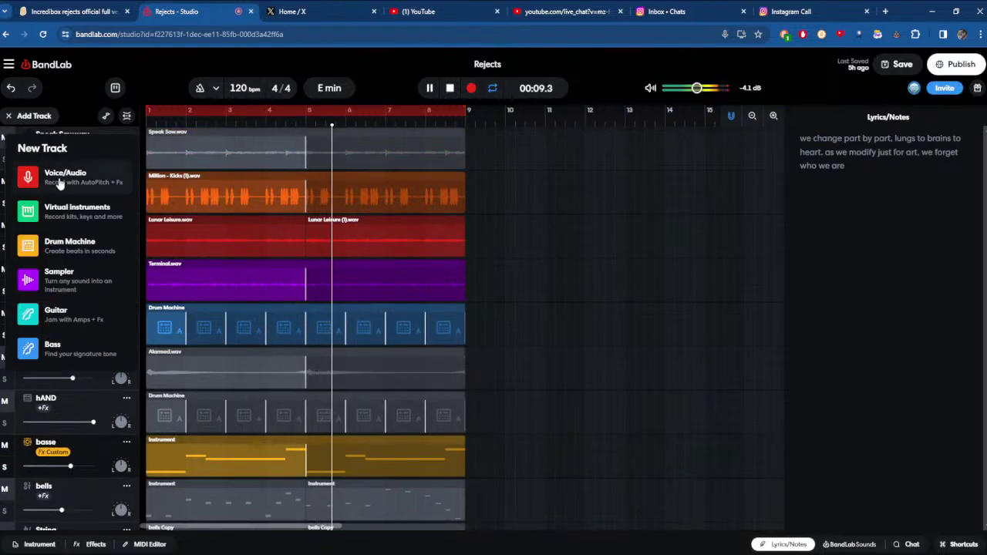
pyautogui.scroll(-3, 67, 182)
pyautogui.click(67, 183)
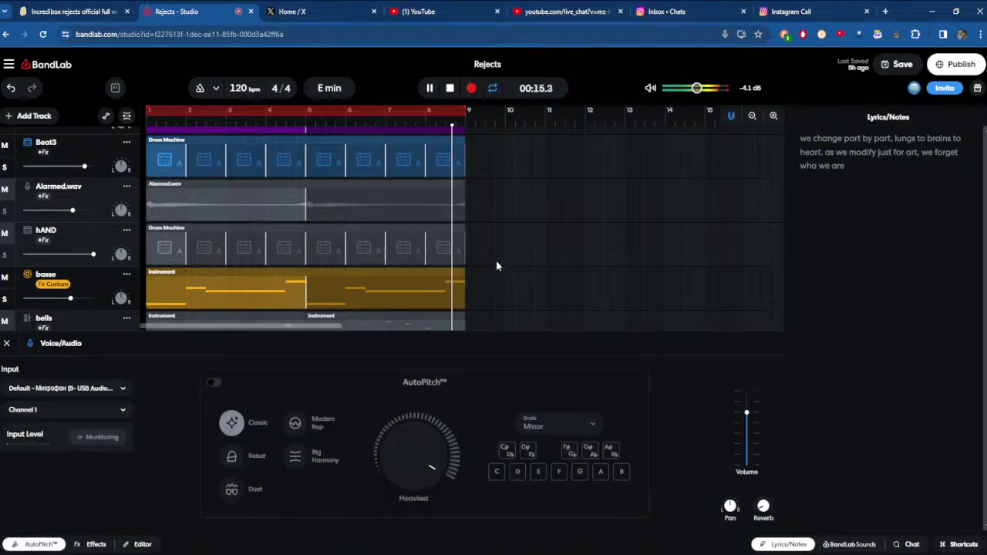
pyautogui.scroll(-5, 496, 260)
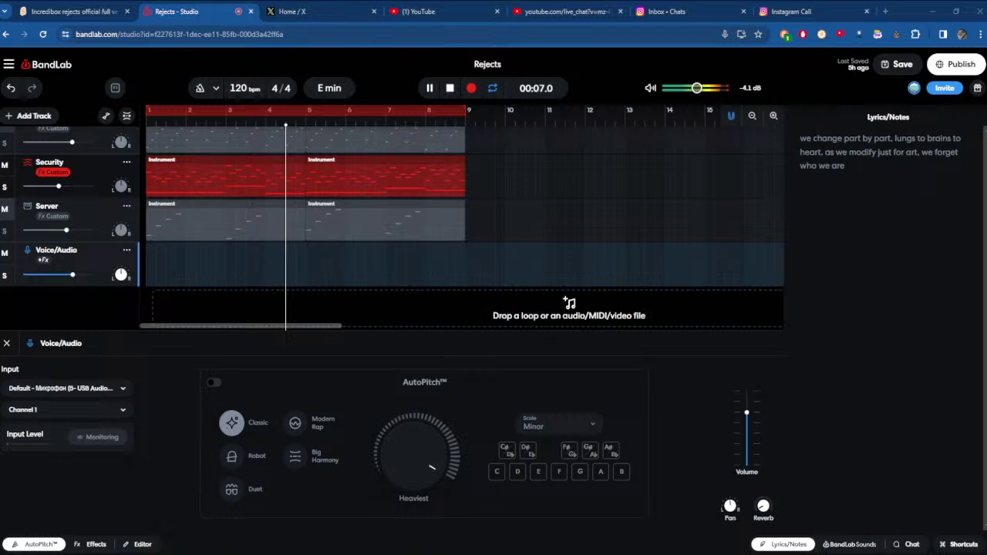
# - Switch to the YouTube home page in the browser
pyautogui.click(847, 166)
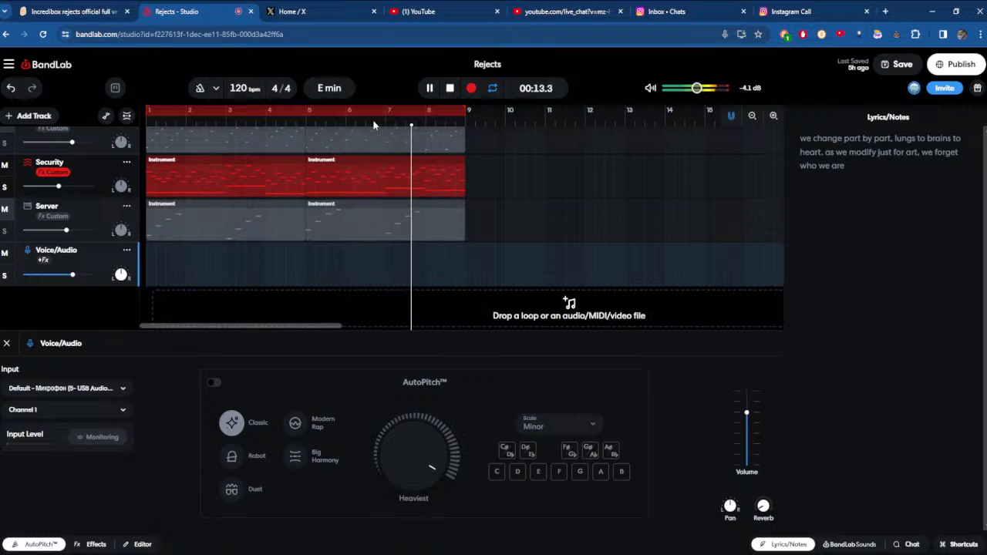
pyautogui.click(428, 11)
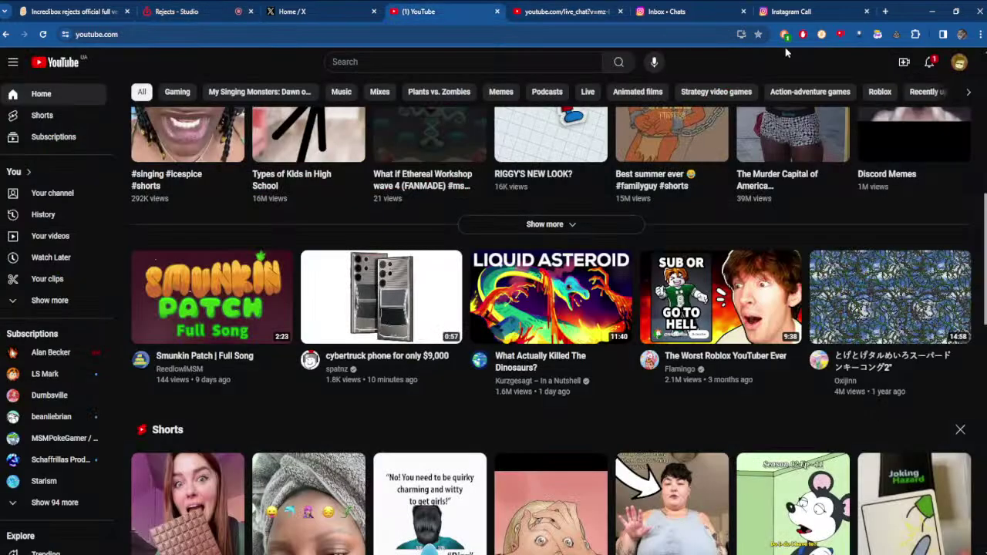
# - Check the YouTube notifications, open the newly uploaded short film "Never bring a knife to a gun fight", and close the tab
pyautogui.click(929, 62)
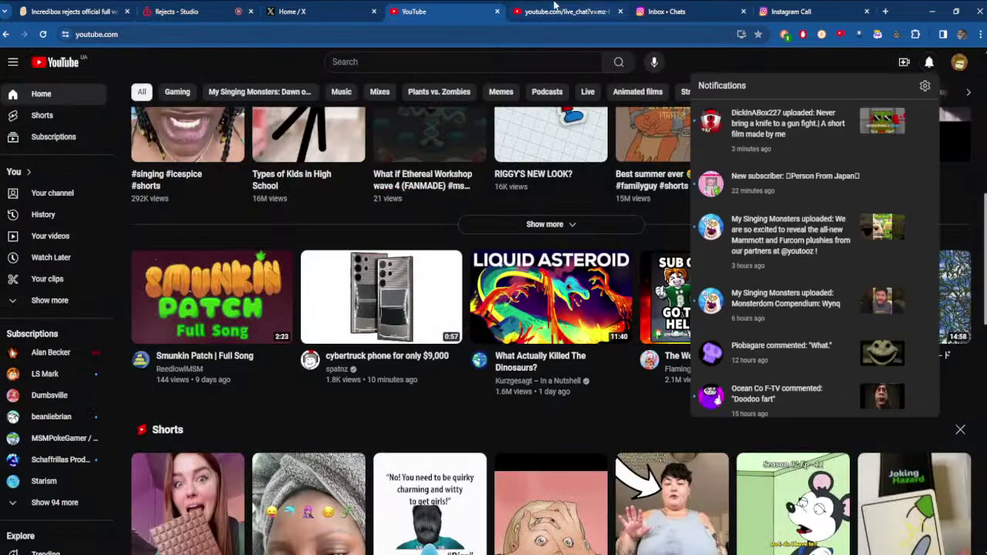
pyautogui.click(779, 123)
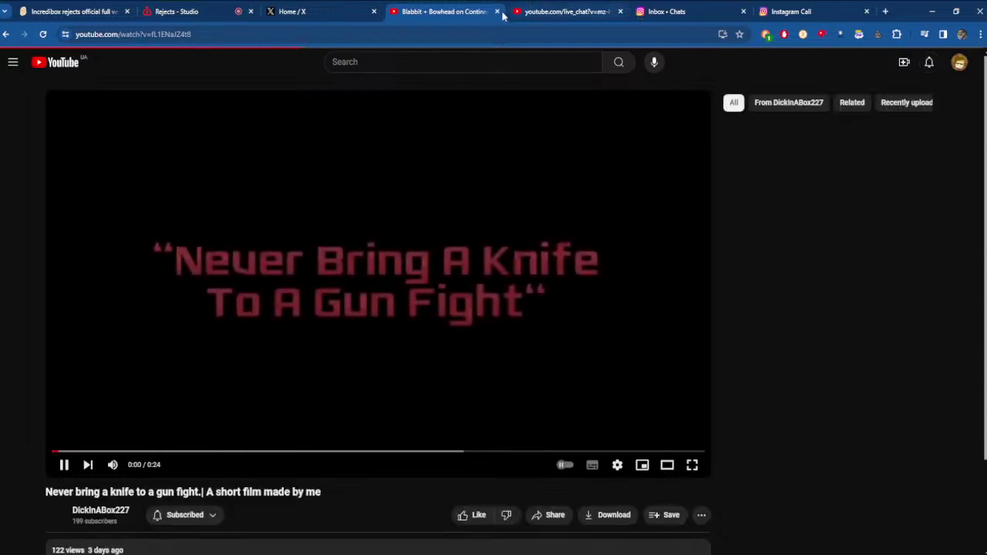
pyautogui.click(498, 12)
pyautogui.click(374, 4)
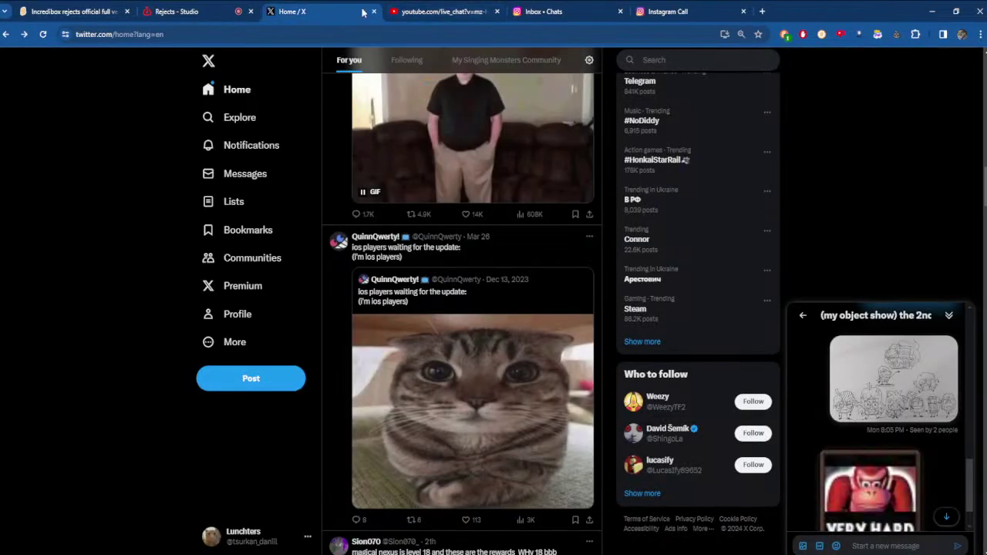
# - Switch back to the Rejects project in BandLab, stop playback and mute the Security track
pyautogui.click(222, 6)
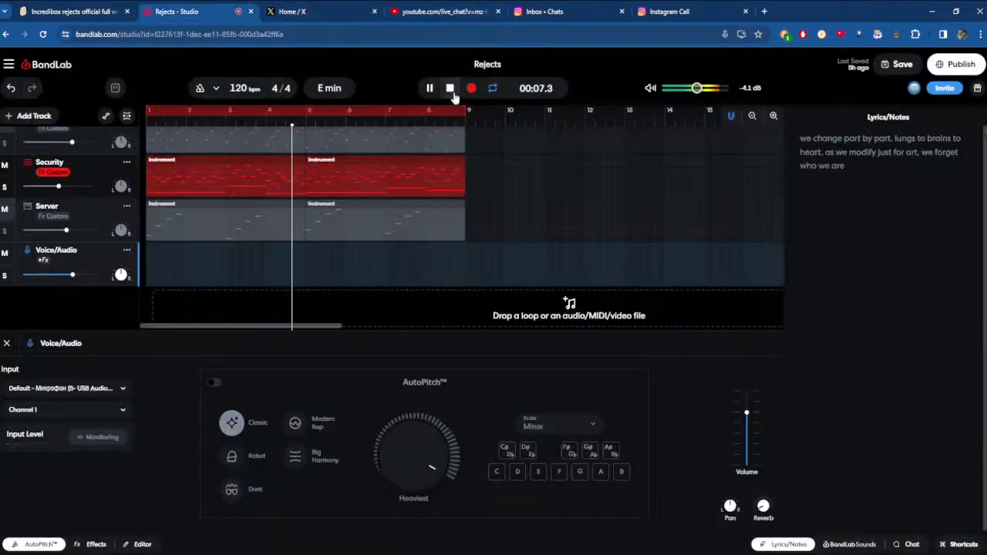
pyautogui.press('space')
pyautogui.click(5, 165)
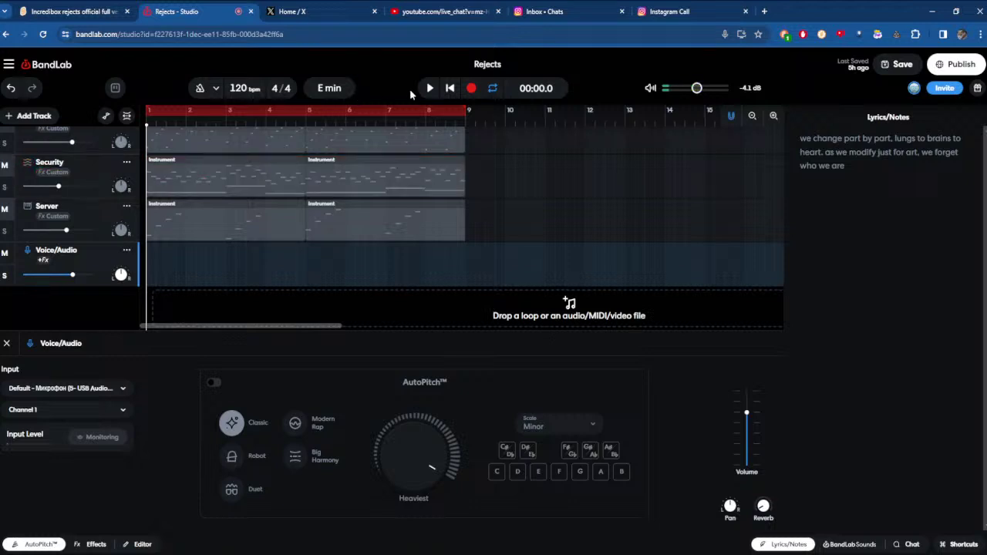
# - Record a vocal take on the Voice/Audio track and shift its audio slightly earlier
pyautogui.click(466, 90)
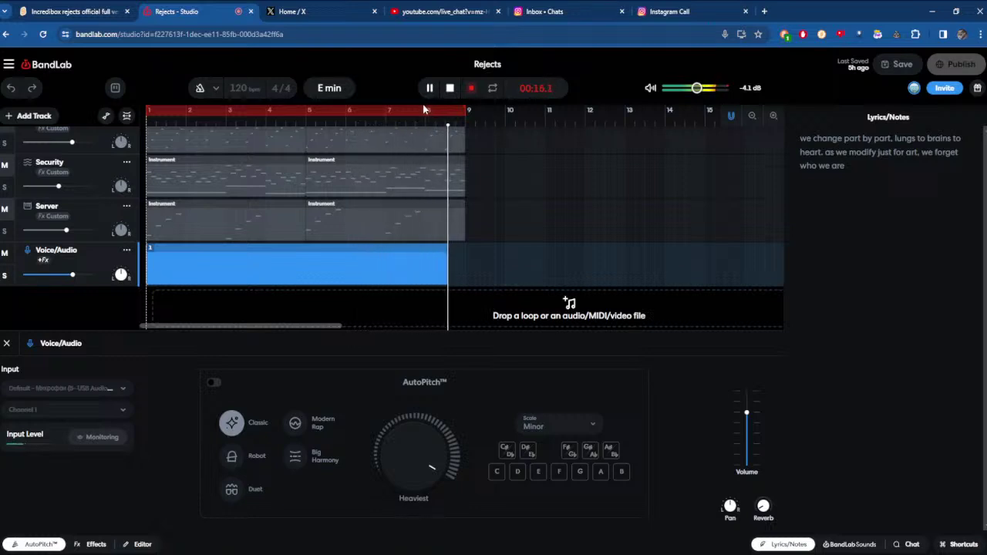
pyautogui.click(154, 546)
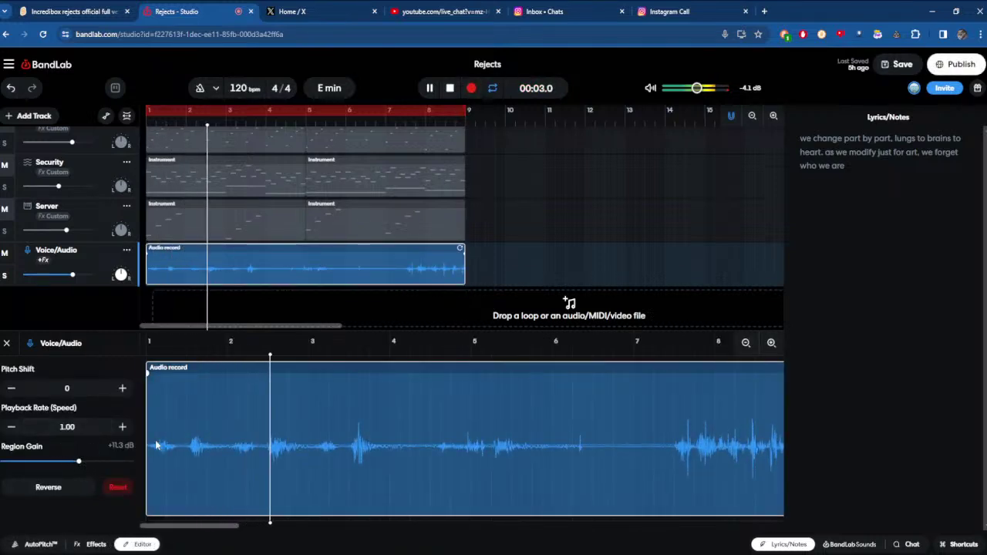
pyautogui.moveTo(156, 445)
pyautogui.mouseDown()
pyautogui.moveTo(176, 435)
pyautogui.moveTo(146, 432)
pyautogui.mouseUp()
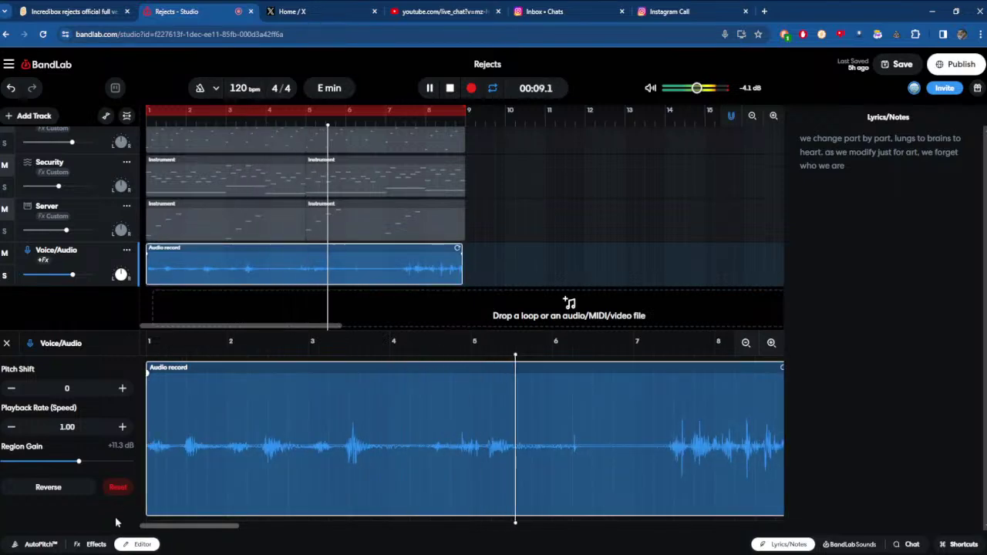
# - Browse the effects for the Voice/Audio track, delete that track with its recording, and pause playback
pyautogui.click(91, 544)
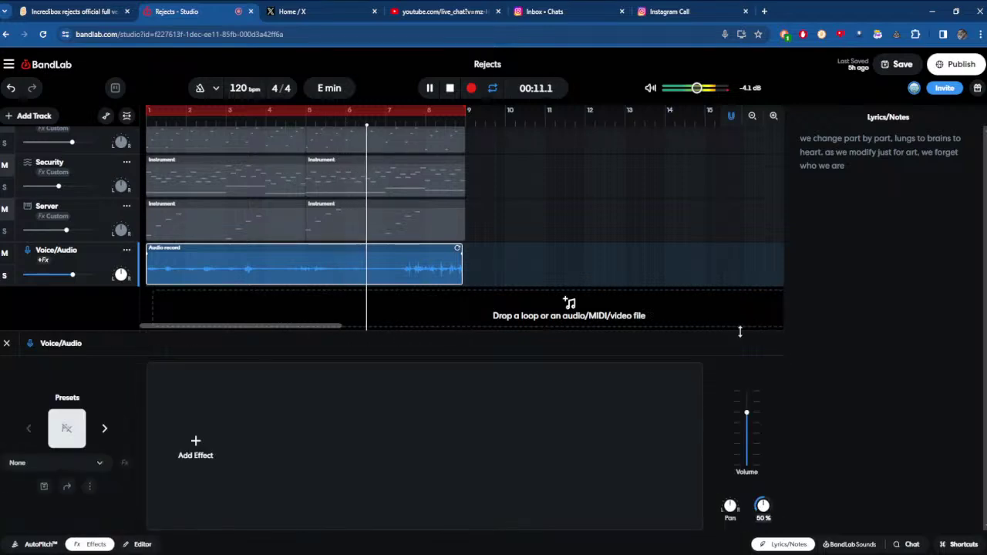
pyautogui.click(195, 441)
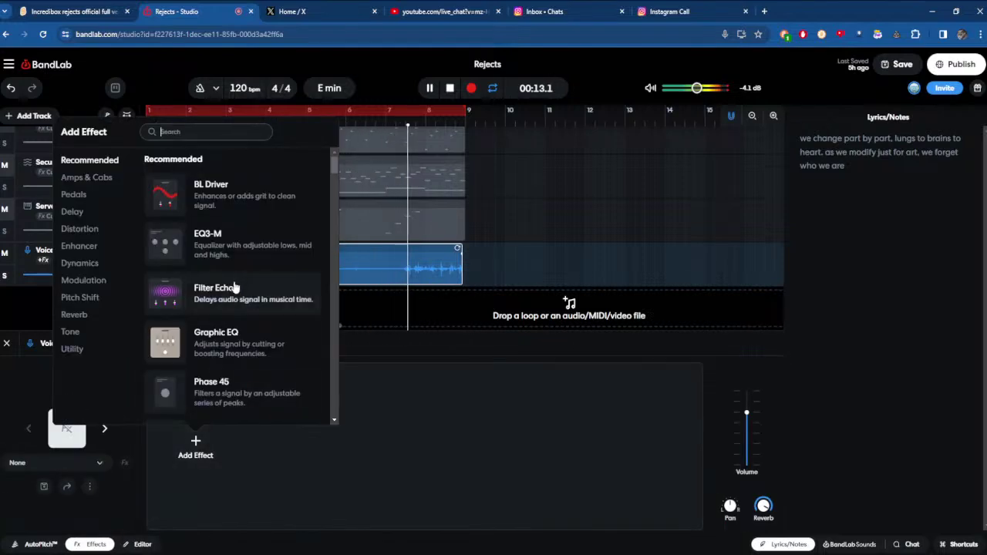
pyautogui.click(409, 334)
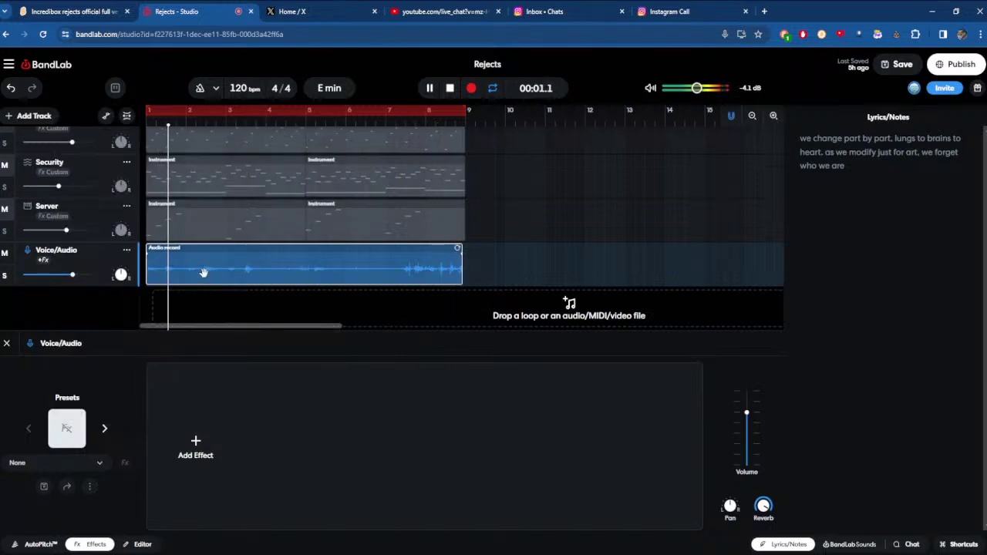
pyautogui.click(127, 251)
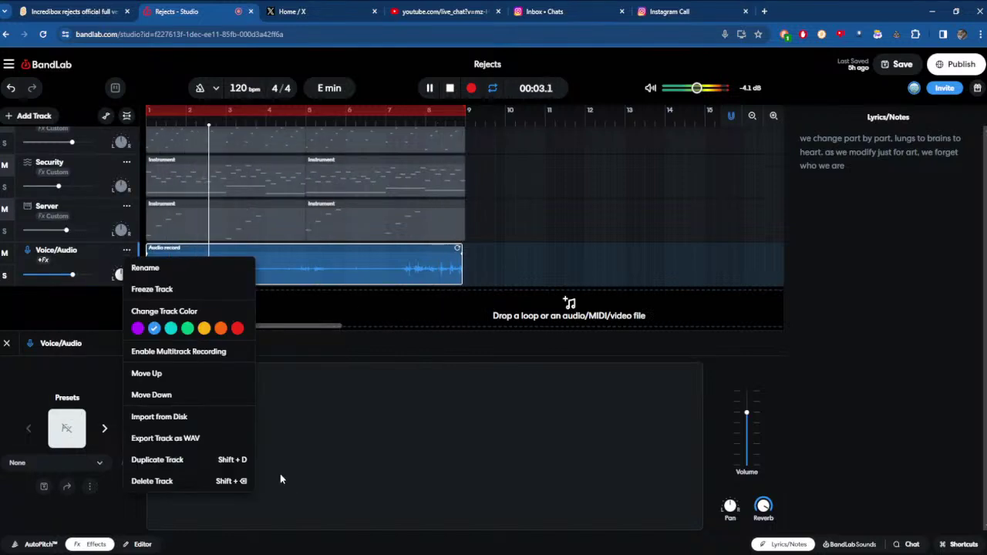
pyautogui.click(152, 482)
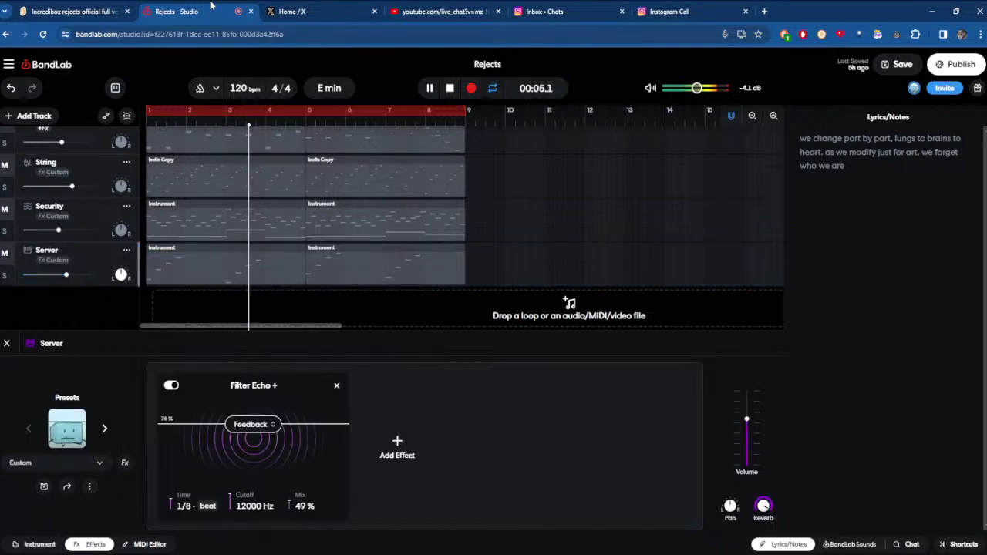
pyautogui.click(430, 88)
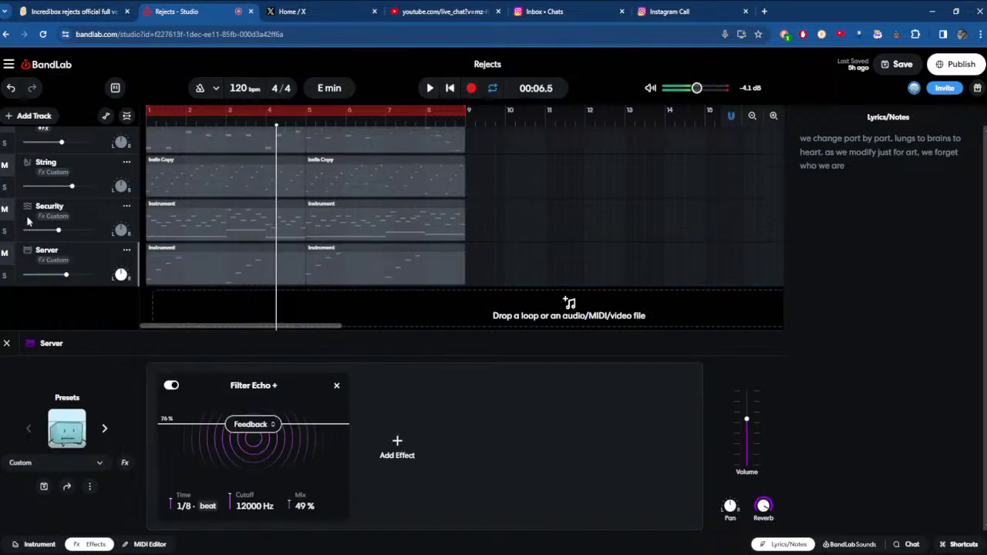
# - Switch to the Incredibox rejects project on Scratch in full screen, and audition sounds on the second, fourth and fifth characters
pyautogui.click(73, 12)
pyautogui.click(485, 178)
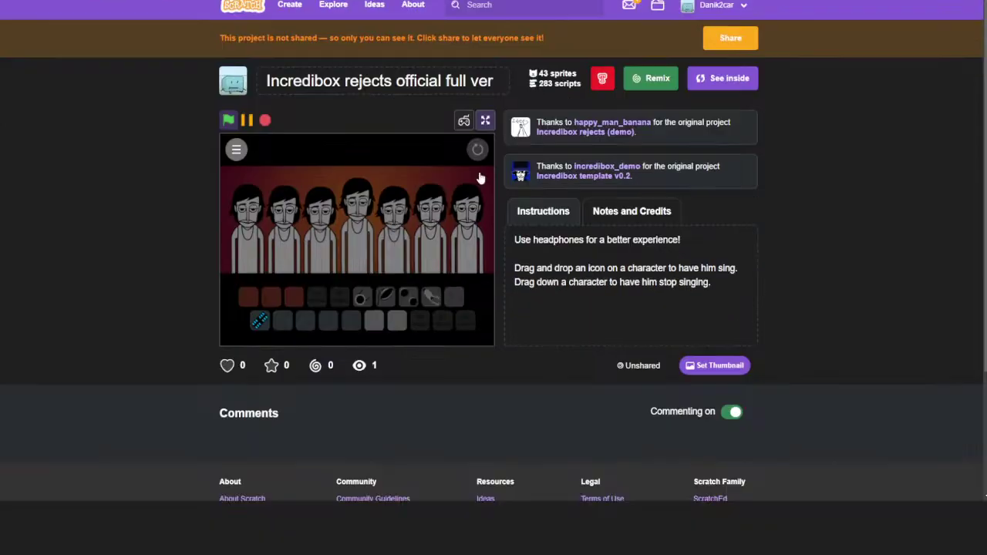
pyautogui.moveTo(419, 502); pyautogui.dragTo(470, 324)
pyautogui.moveTo(459, 503); pyautogui.dragTo(304, 262)
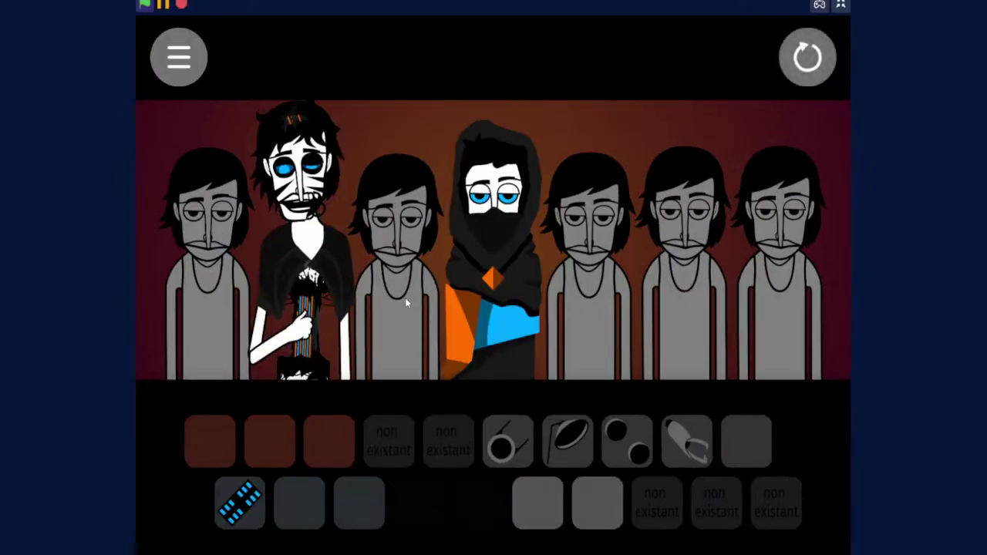
pyautogui.moveTo(494, 444); pyautogui.dragTo(572, 269)
pyautogui.click(457, 361)
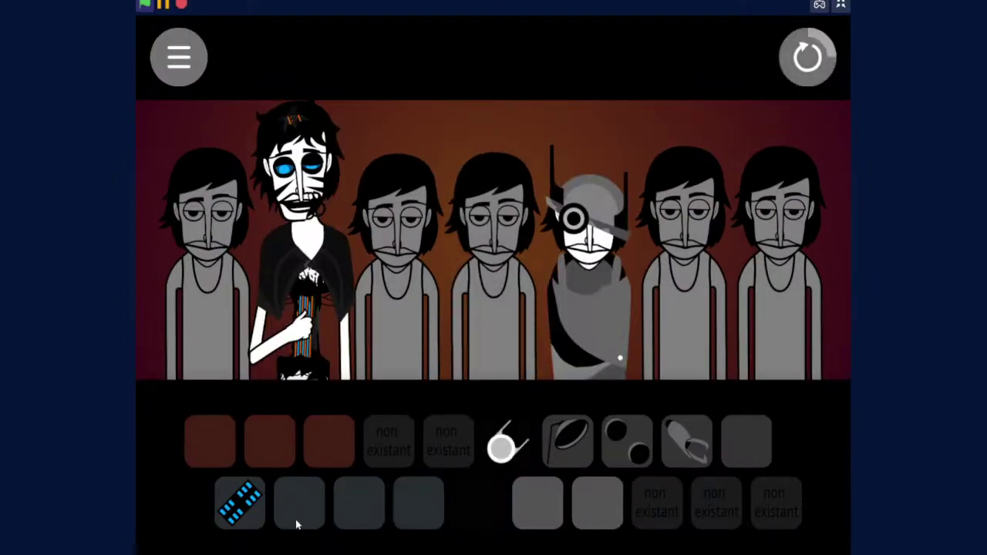
# - Put the third blue sound, the blue chip sound and the first two red sounds on free characters to hear the mix
pyautogui.moveTo(342, 484); pyautogui.dragTo(397, 254)
pyautogui.moveTo(239, 502); pyautogui.dragTo(204, 262)
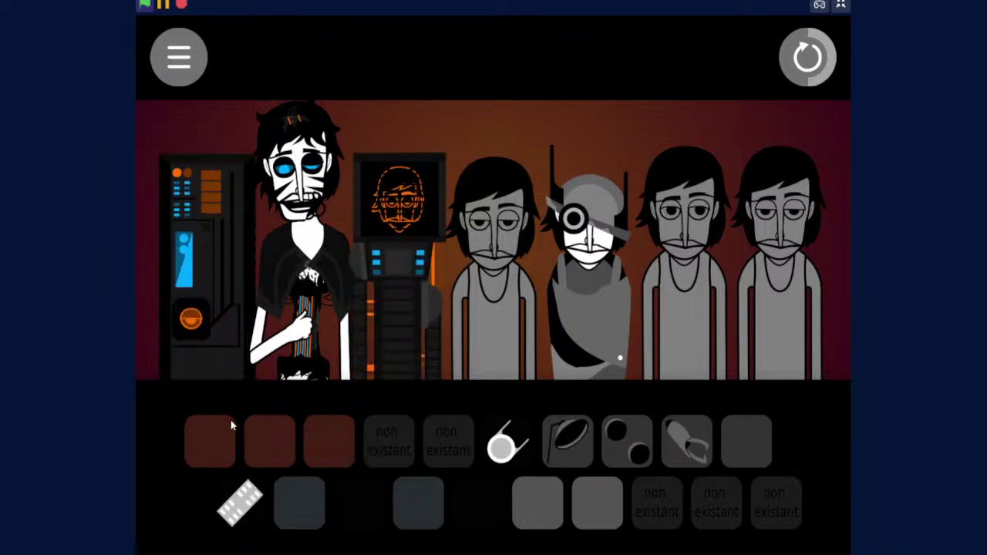
pyautogui.moveTo(210, 442); pyautogui.dragTo(493, 351)
pyautogui.moveTo(270, 442); pyautogui.dragTo(683, 263)
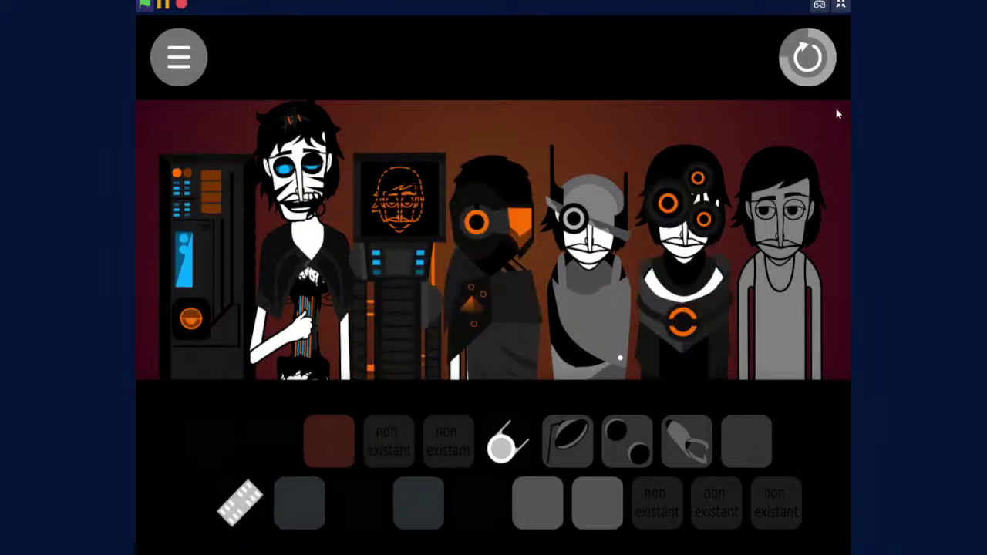
# - Back in full screen, add the last grey sound, then swap the second and third characters to the second blue and third red sounds
pyautogui.press('Escape')
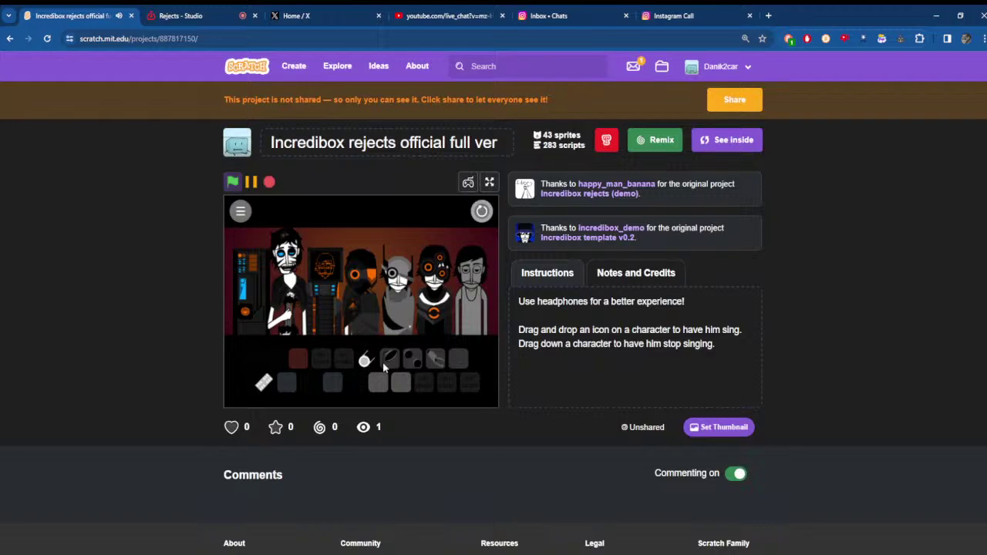
pyautogui.click(489, 183)
pyautogui.moveTo(746, 442); pyautogui.dragTo(780, 247)
pyautogui.moveTo(393, 201); pyautogui.dragTo(378, 281)
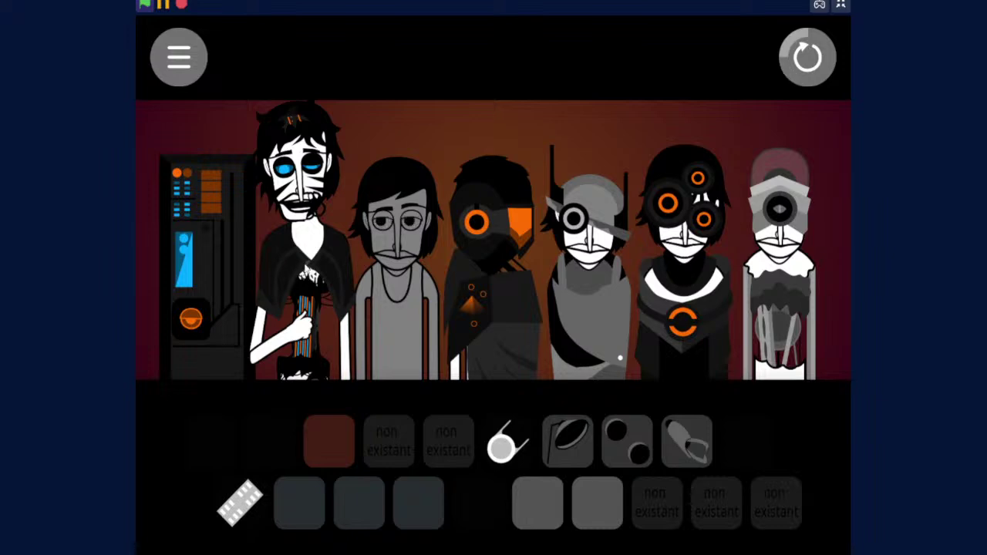
pyautogui.moveTo(301, 246); pyautogui.dragTo(289, 355)
pyautogui.moveTo(299, 503); pyautogui.dragTo(297, 284)
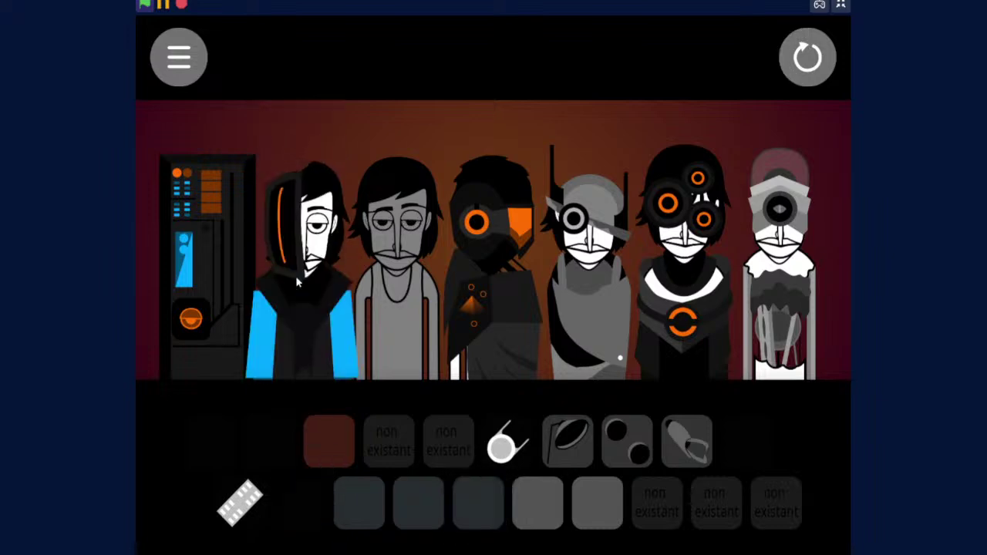
pyautogui.moveTo(356, 385); pyautogui.dragTo(421, 297)
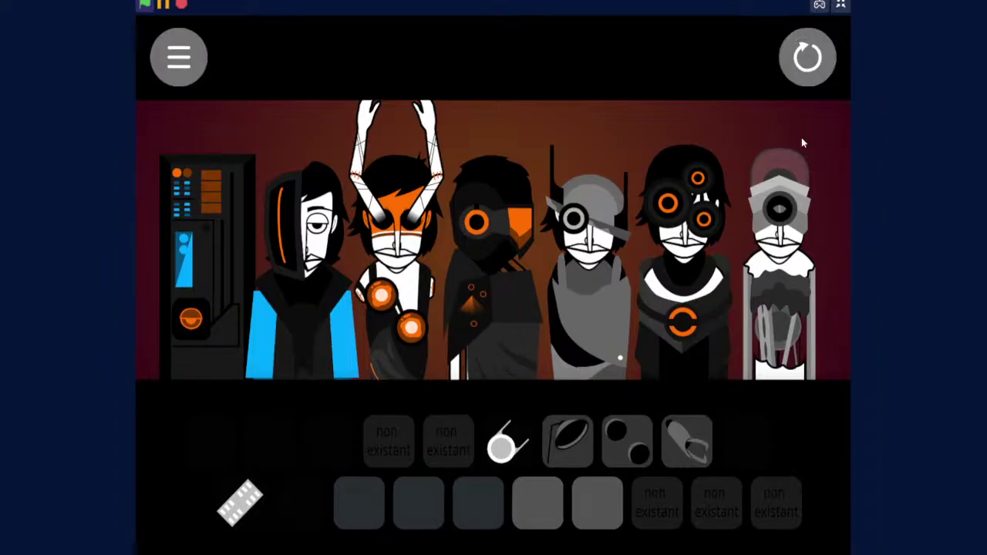
# - Reset the Incredibox mix, audition the two-circle grey sound on the fifth character, and remove it
pyautogui.click(808, 57)
pyautogui.moveTo(626, 441); pyautogui.dragTo(597, 287)
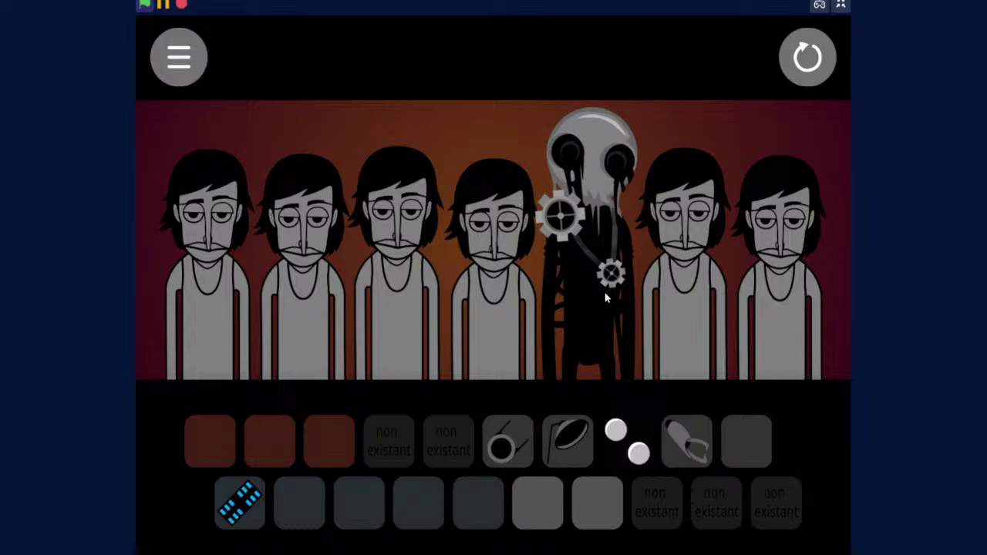
pyautogui.click(605, 297)
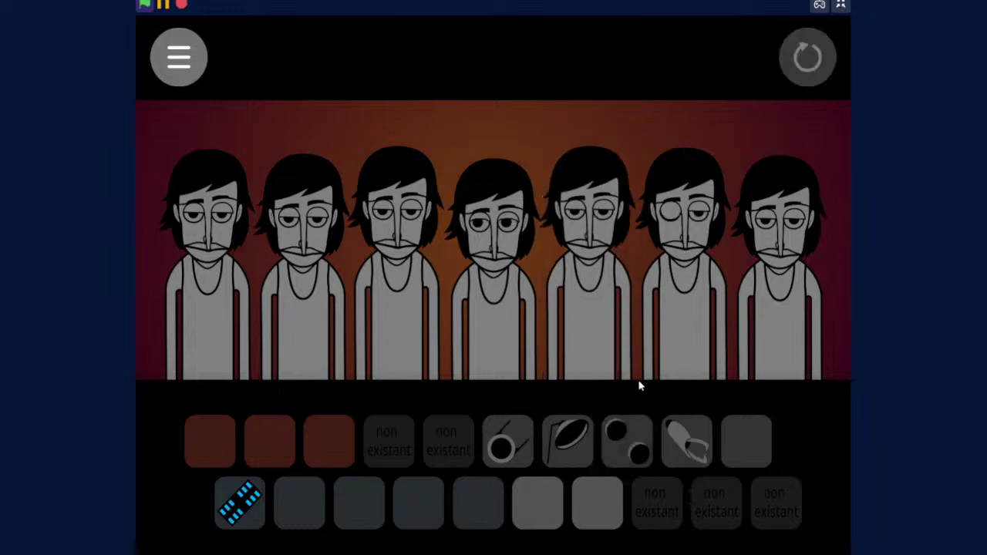
# - Audition the ring, dish and two-circle grey sounds together, reset the mix, and leave full screen
pyautogui.moveTo(507, 441); pyautogui.dragTo(490, 305)
pyautogui.moveTo(568, 442); pyautogui.dragTo(583, 304)
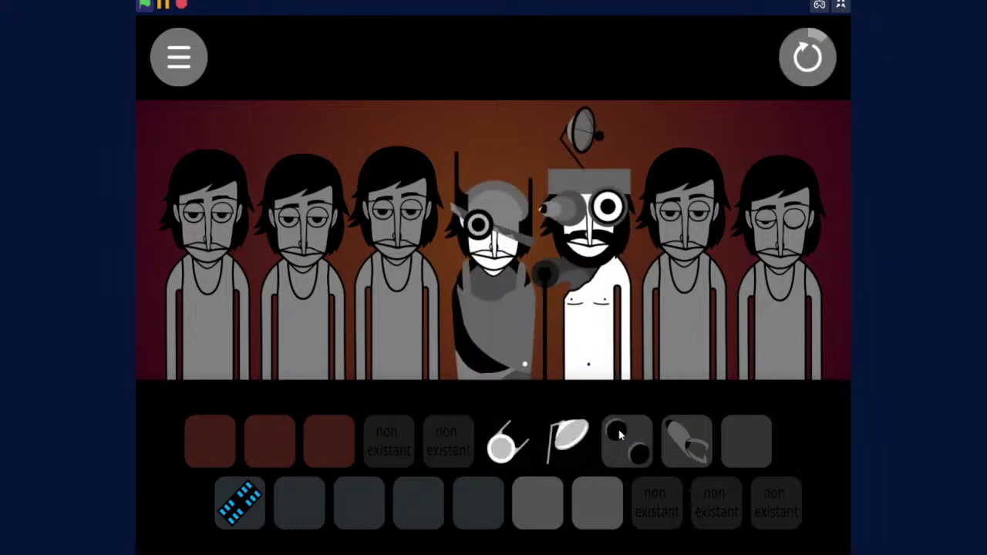
pyautogui.moveTo(620, 435); pyautogui.dragTo(668, 350)
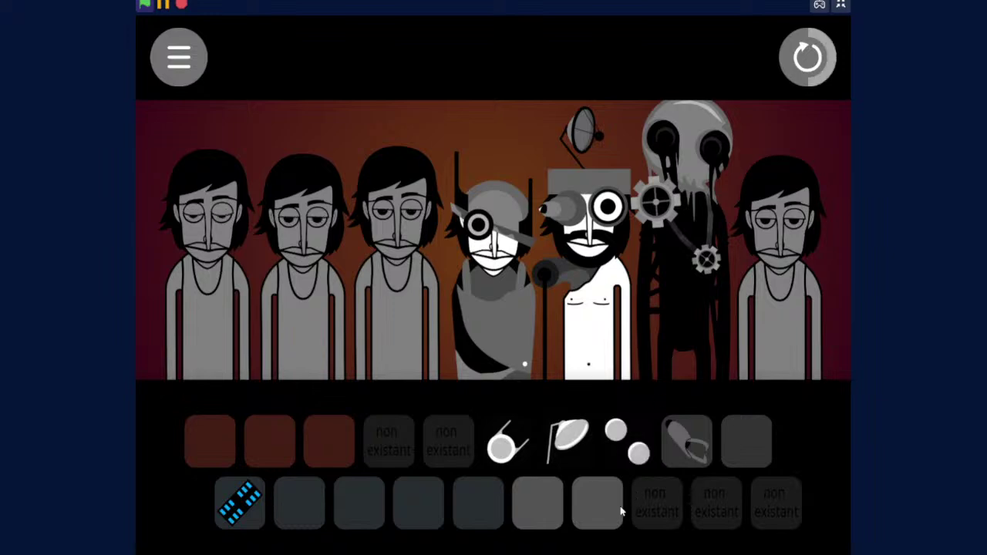
pyautogui.moveTo(620, 514); pyautogui.dragTo(397, 278)
pyautogui.click(807, 56)
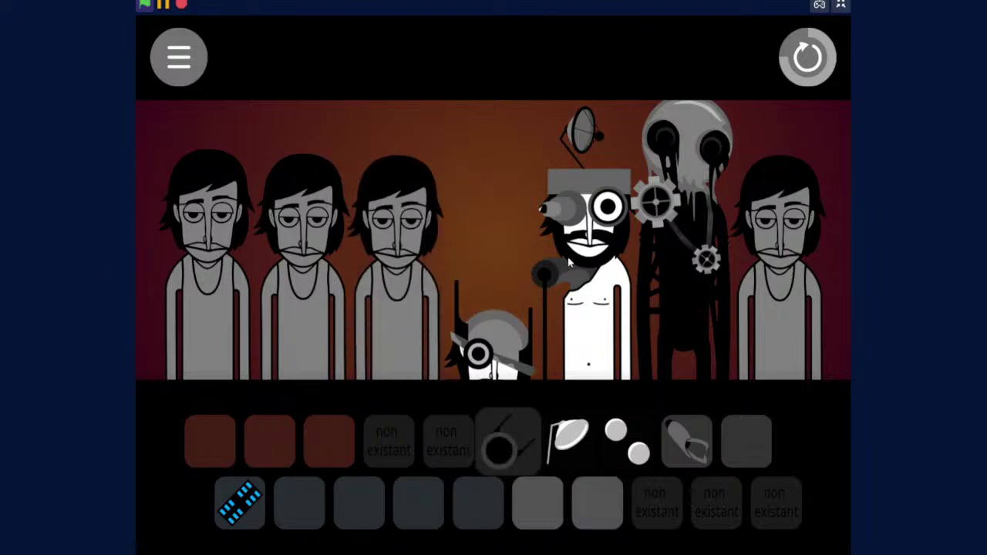
pyautogui.click(844, 5)
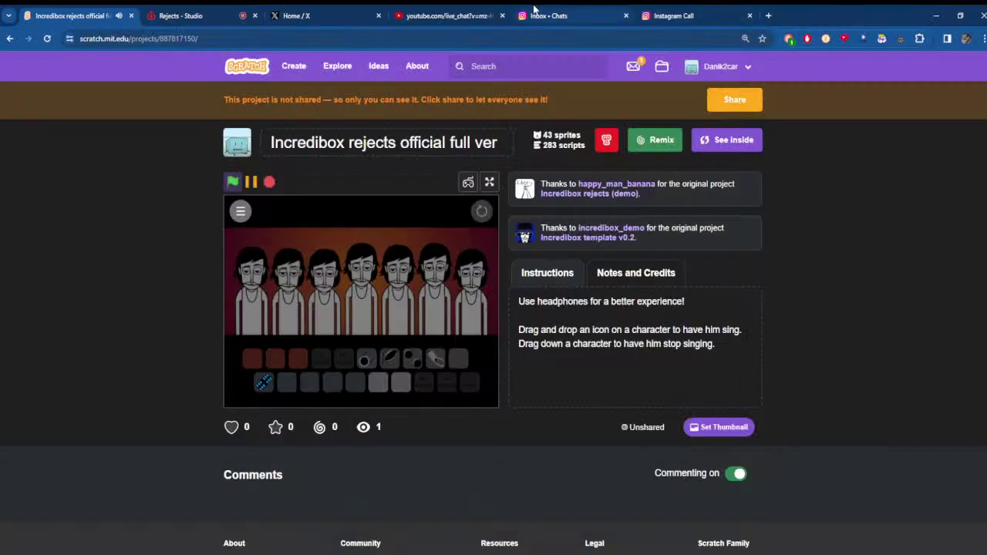
# - Check the YouTube live chat and other open pages, and close the Instagram Call tab
pyautogui.click(485, 11)
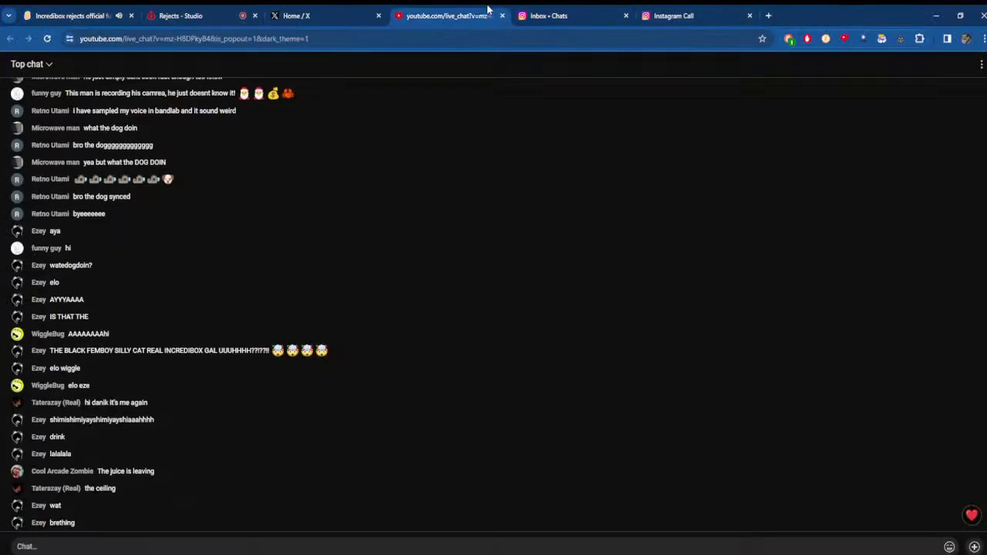
pyautogui.click(610, 11)
pyautogui.click(679, 11)
pyautogui.click(316, 11)
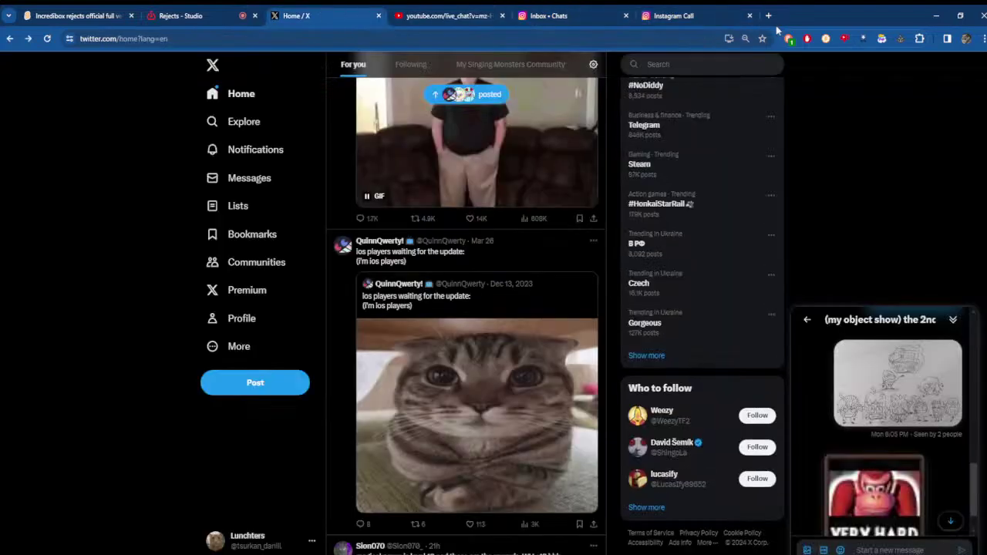
pyautogui.click(752, 24)
pyautogui.click(750, 16)
pyautogui.click(324, 15)
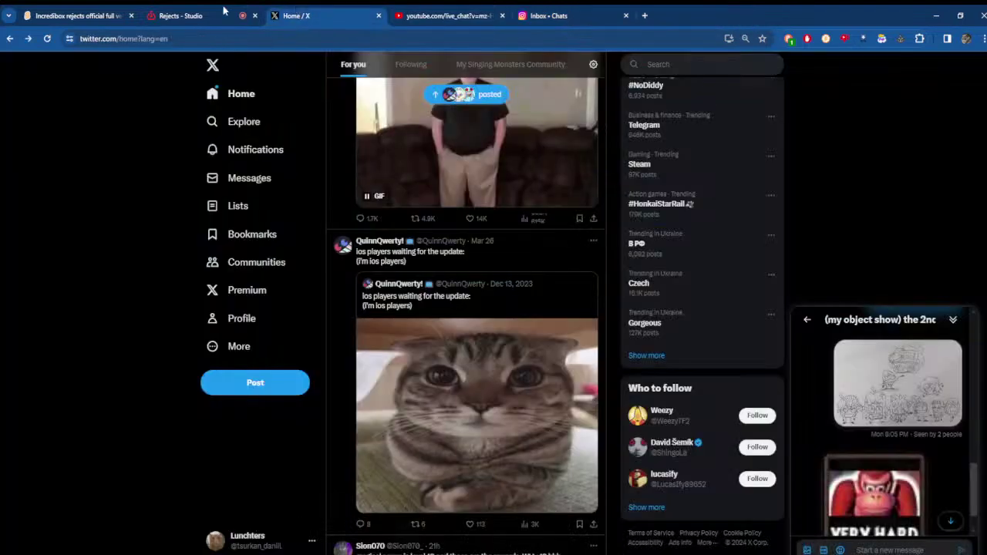
# - Switch to the BandLab Studio project, play it, and add a new virtual instruments track
pyautogui.click(217, 23)
pyautogui.click(434, 93)
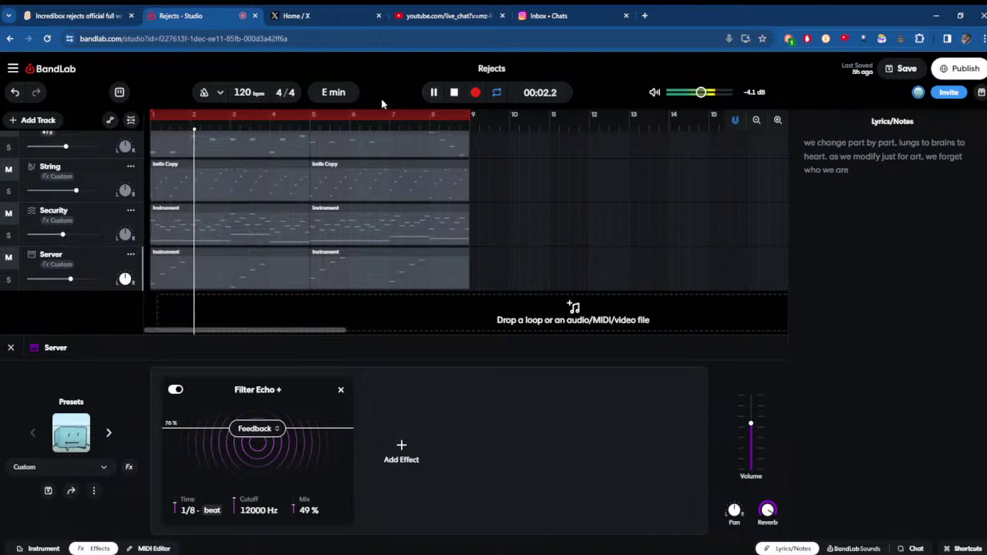
pyautogui.click(20, 114)
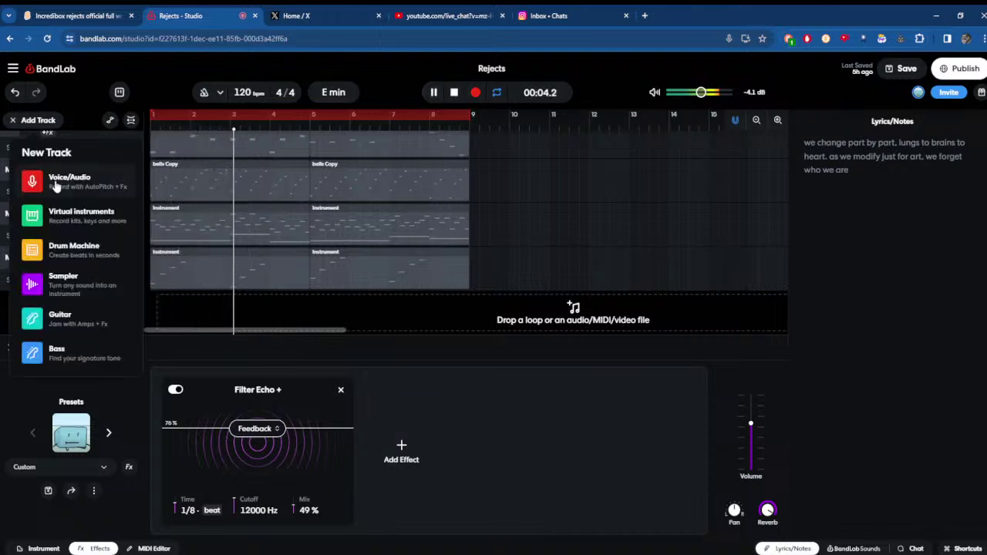
pyautogui.click(63, 207)
# - Choose Choir Male Ahh from the Voices instruments after trying Ahh Synth, and test a D note
pyautogui.click(171, 383)
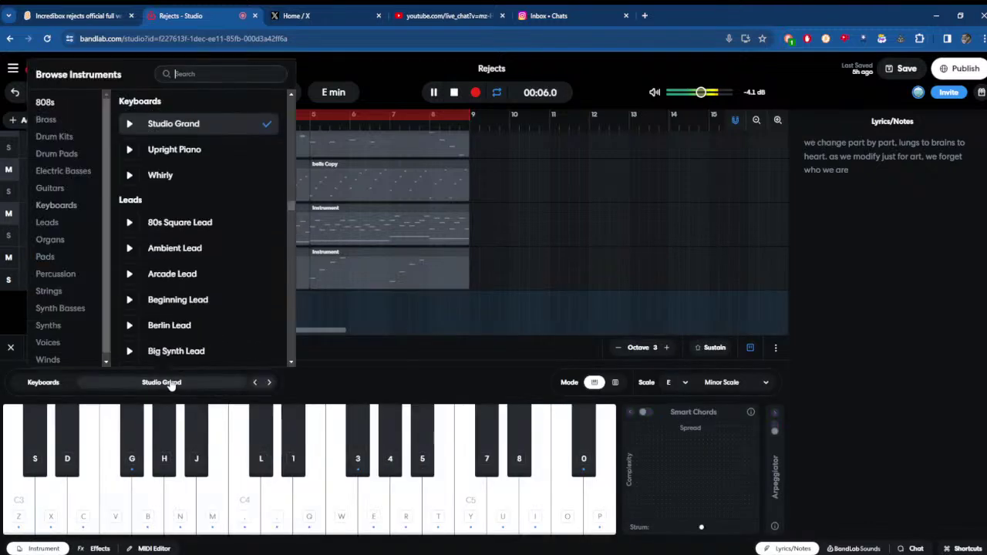
pyautogui.scroll(-1, 43, 370)
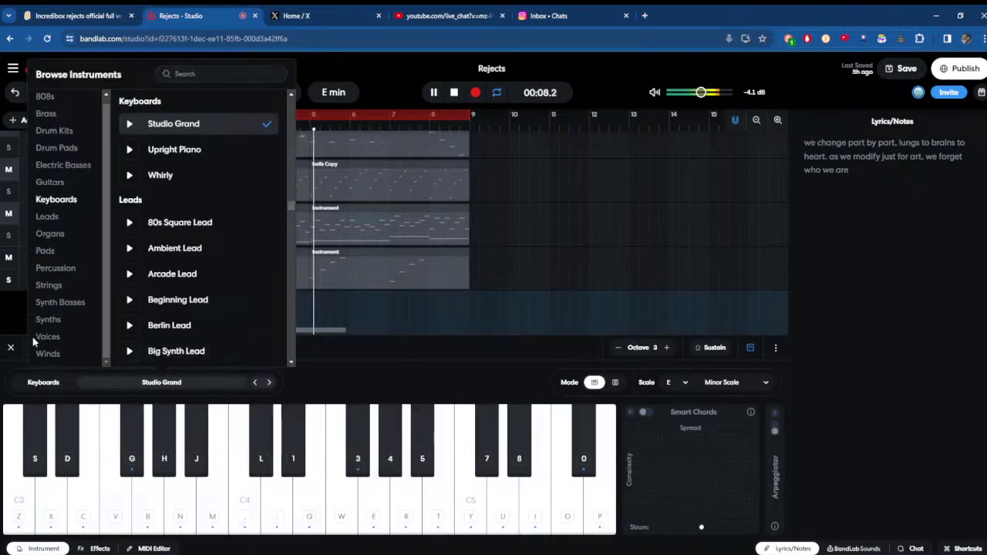
pyautogui.scroll(-2, 44, 343)
pyautogui.click(46, 337)
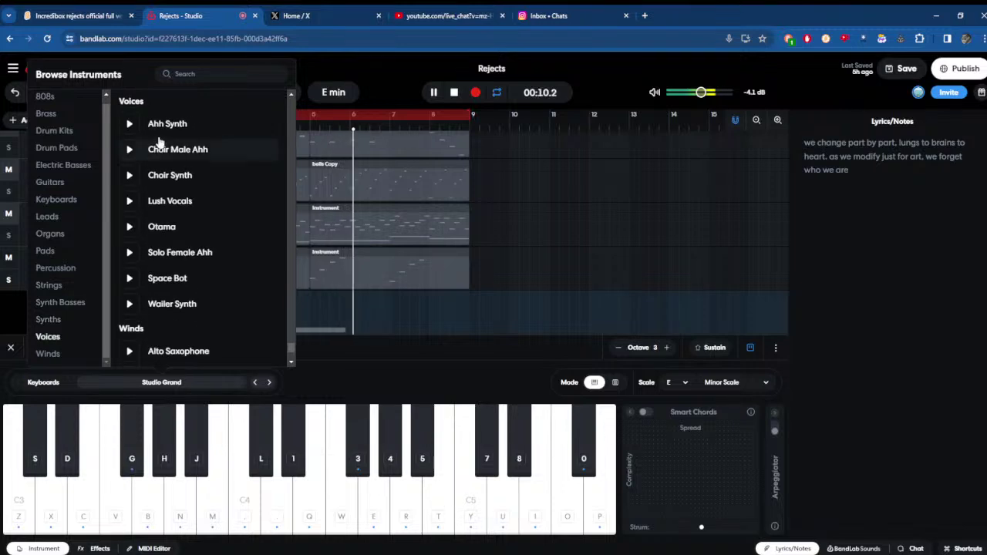
pyautogui.click(163, 125)
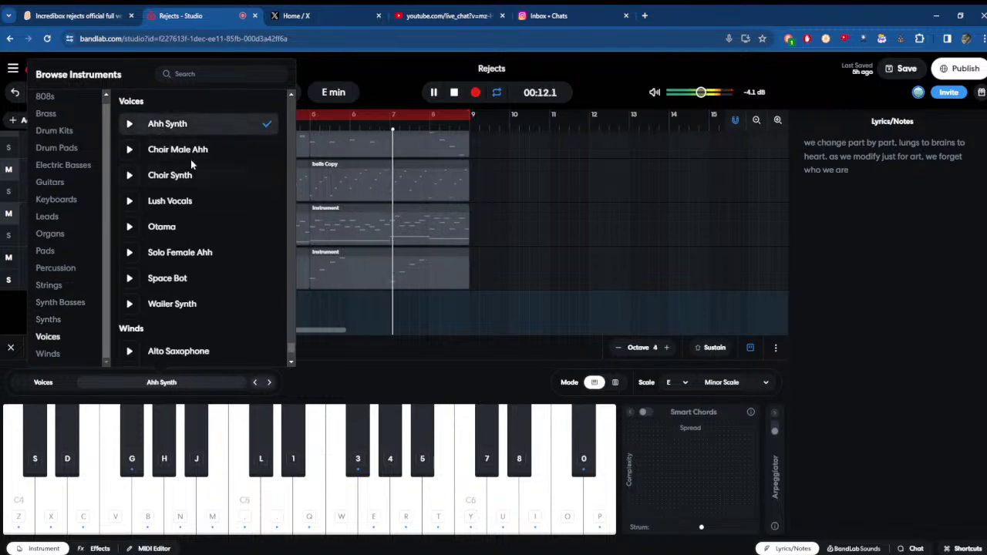
pyautogui.click(191, 158)
pyautogui.press('x')
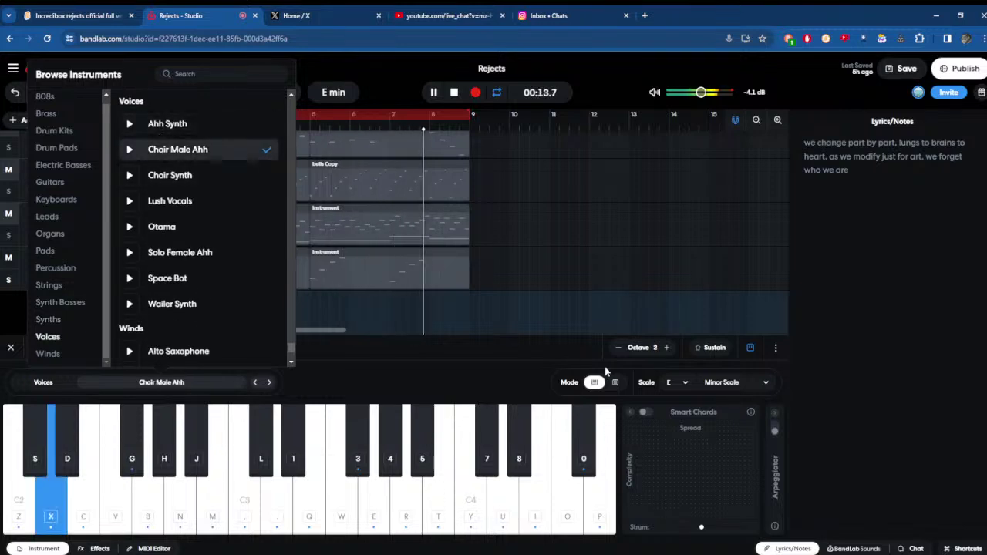
# - Enable Smart Chords and audition the D major chord in different octaves, setting the keyboard to octave 3 and trying Fdim7
pyautogui.click(648, 412)
pyautogui.press('x')
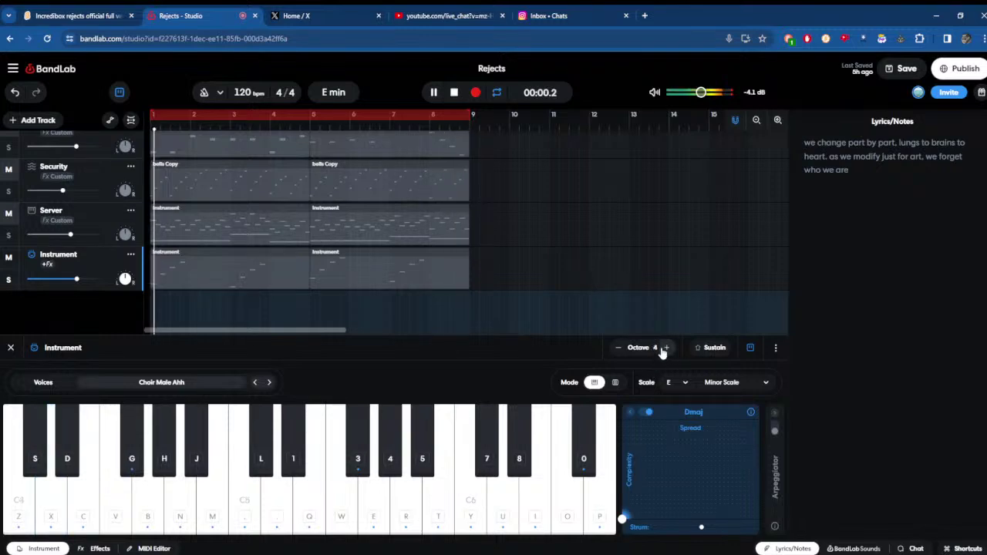
pyautogui.click(667, 347)
pyautogui.press('x')
pyautogui.click(617, 347)
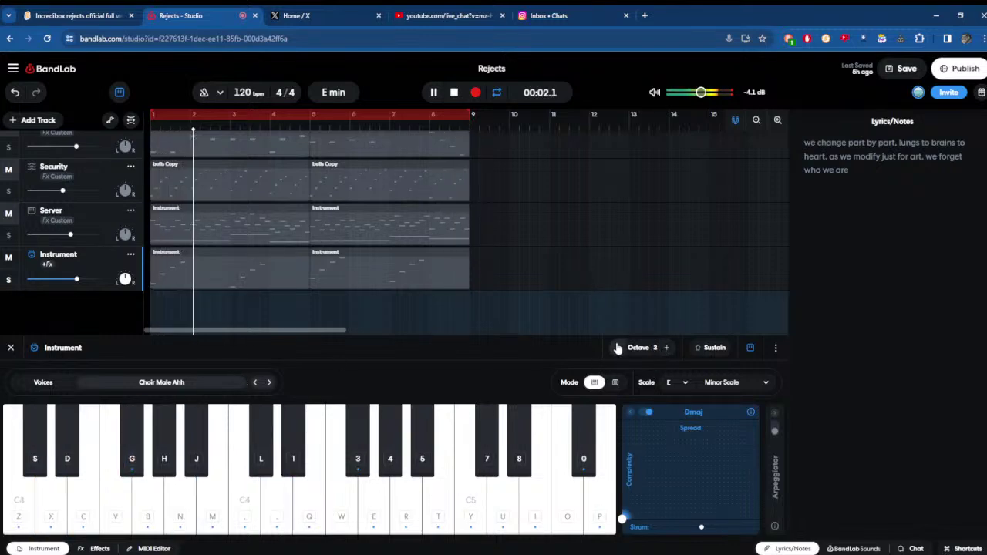
pyautogui.press('x')
pyautogui.press('x')
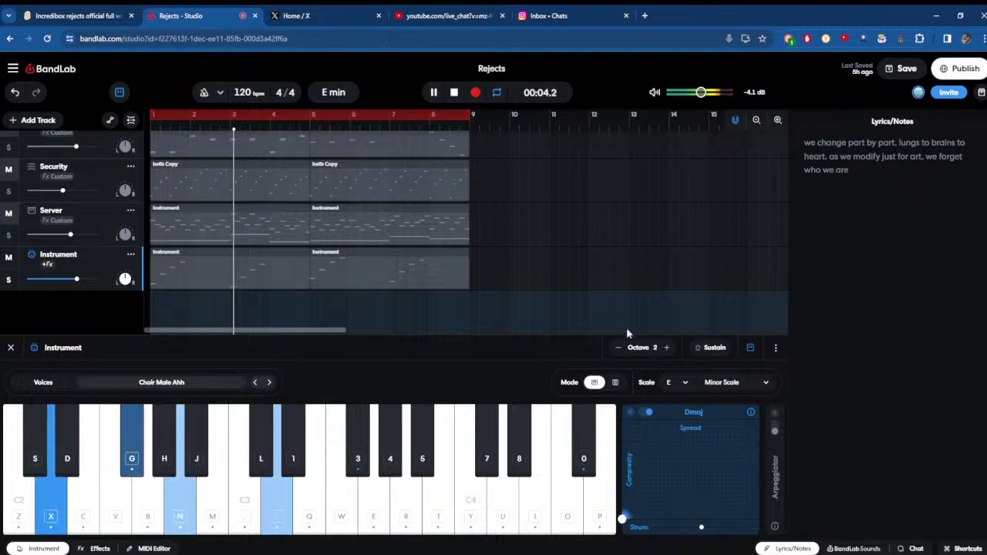
pyautogui.press('x')
pyautogui.scroll(-1, 513, 234)
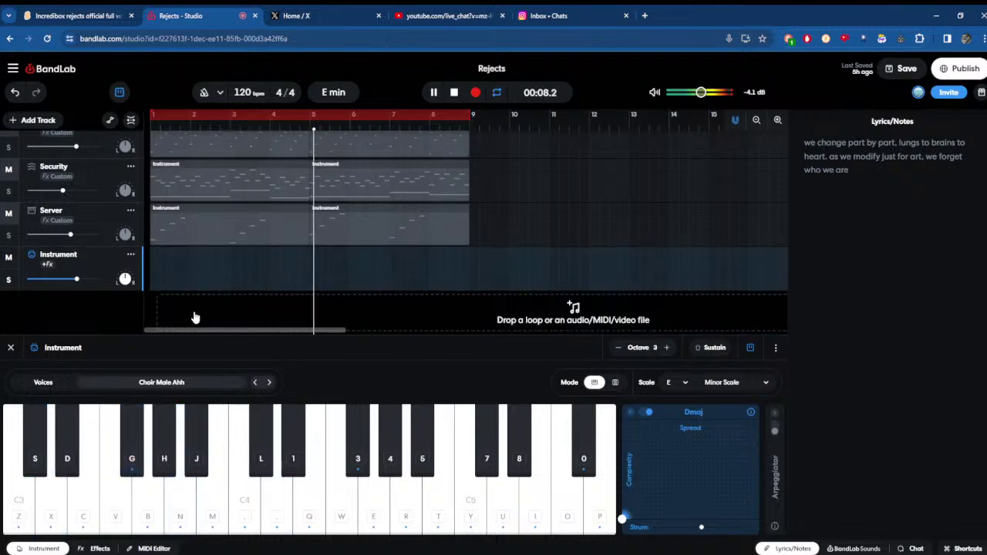
pyautogui.press('x')
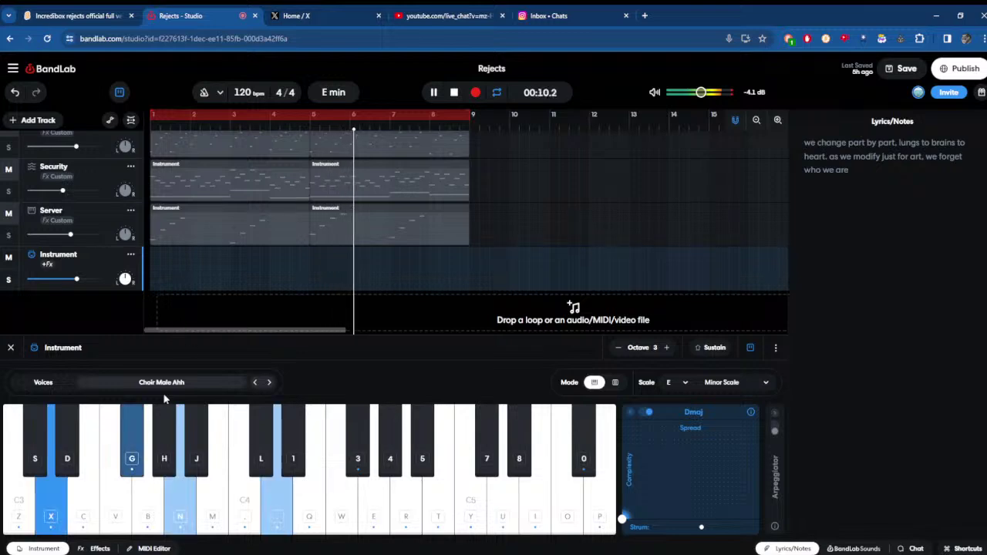
pyautogui.press('v')
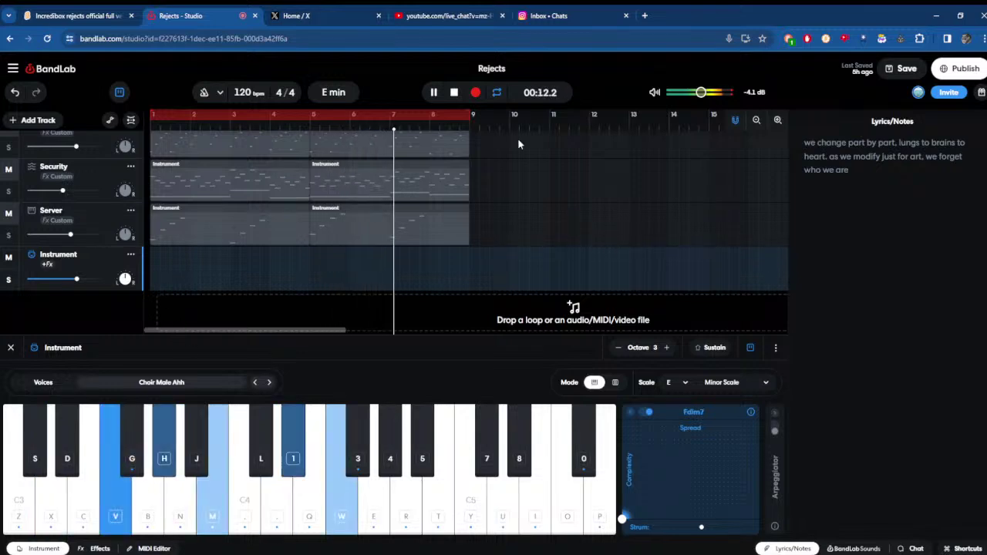
# - Record an eight-bar choir progression, one chord per bar: Dmaj, Cmaj, Bm, Am, Dmaj, Cmaj, Gmaj, Em
pyautogui.click(454, 91)
pyautogui.click(475, 92)
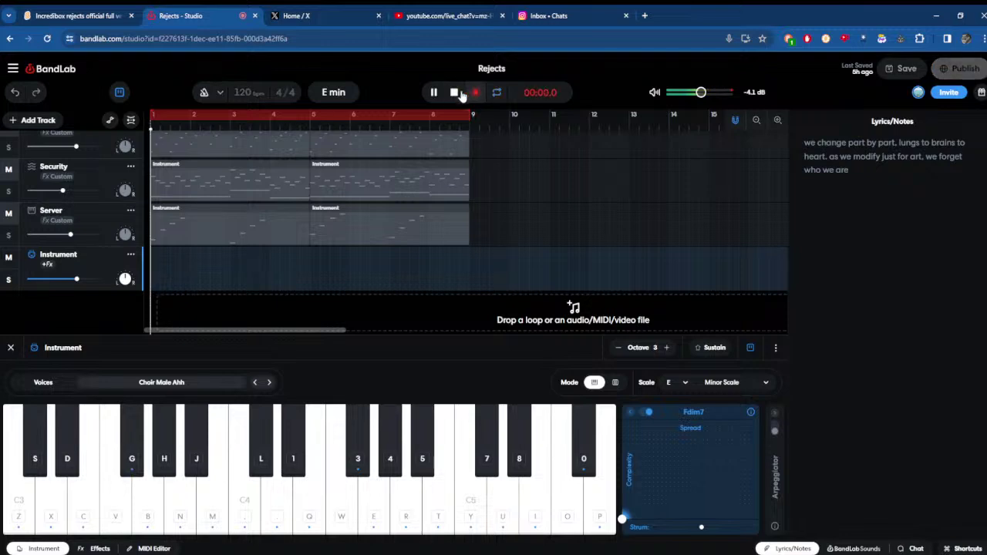
pyautogui.press('x')
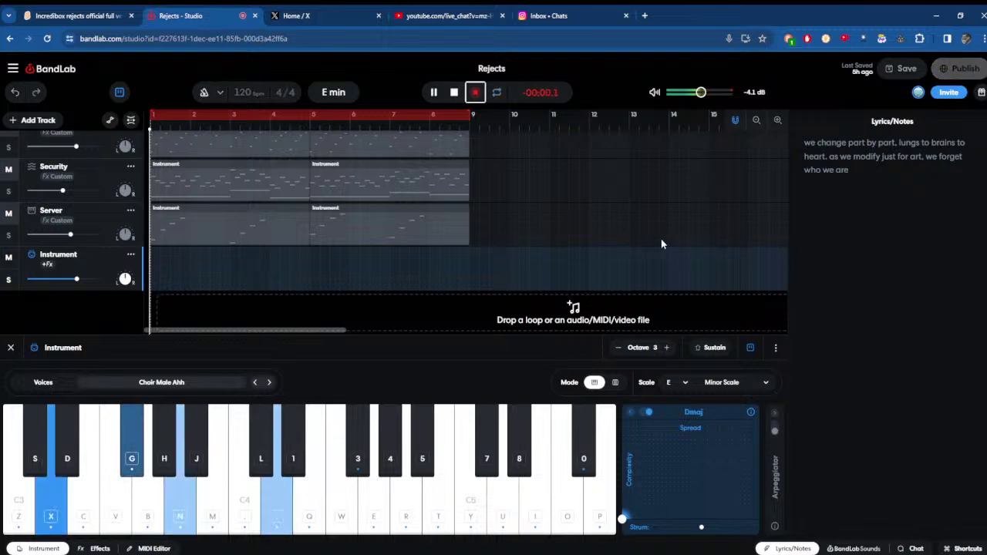
pyautogui.press('z')
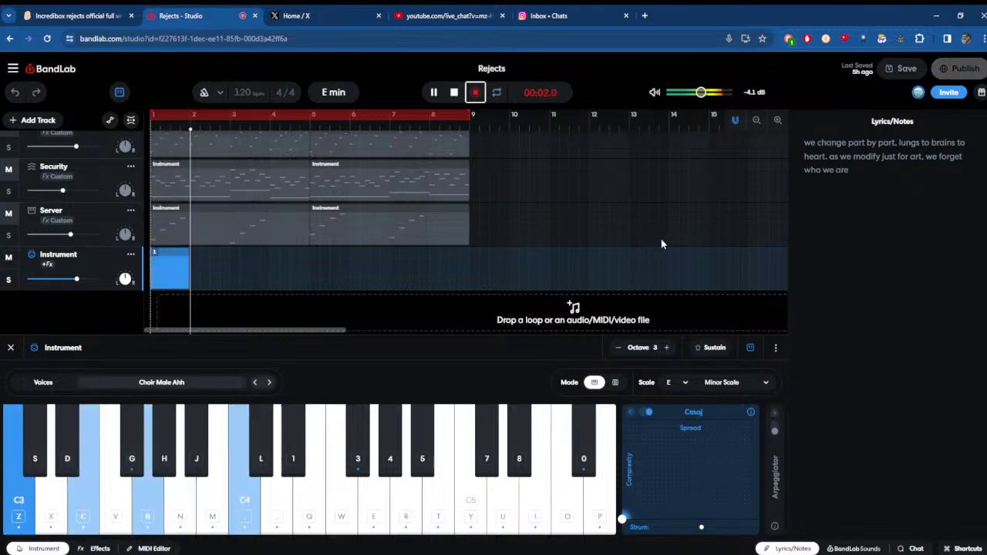
pyautogui.press('m')
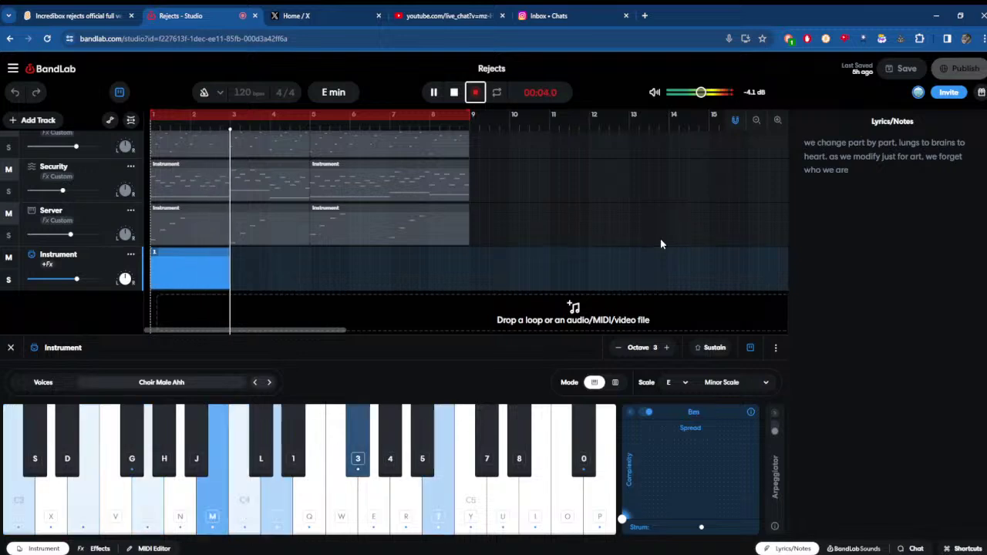
pyautogui.press('n')
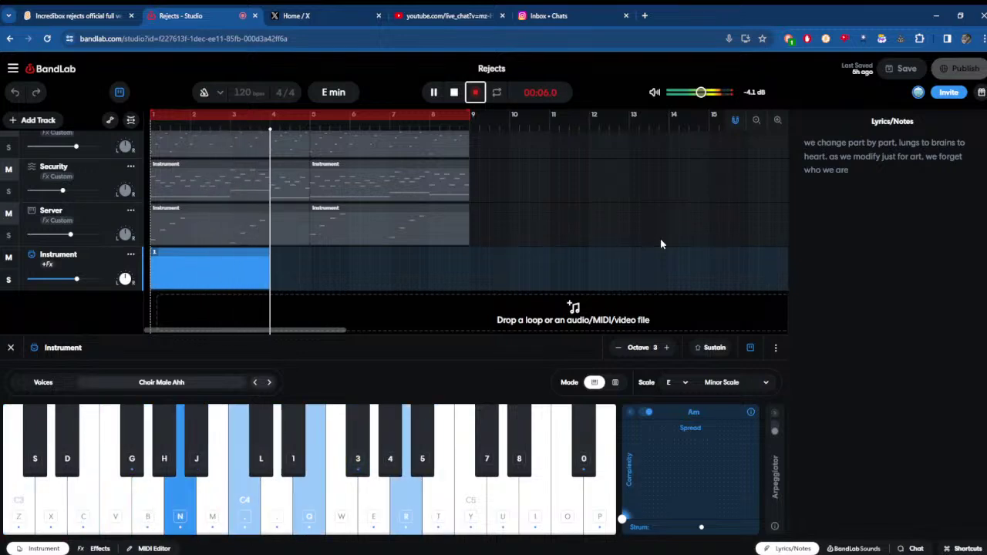
pyautogui.press('x')
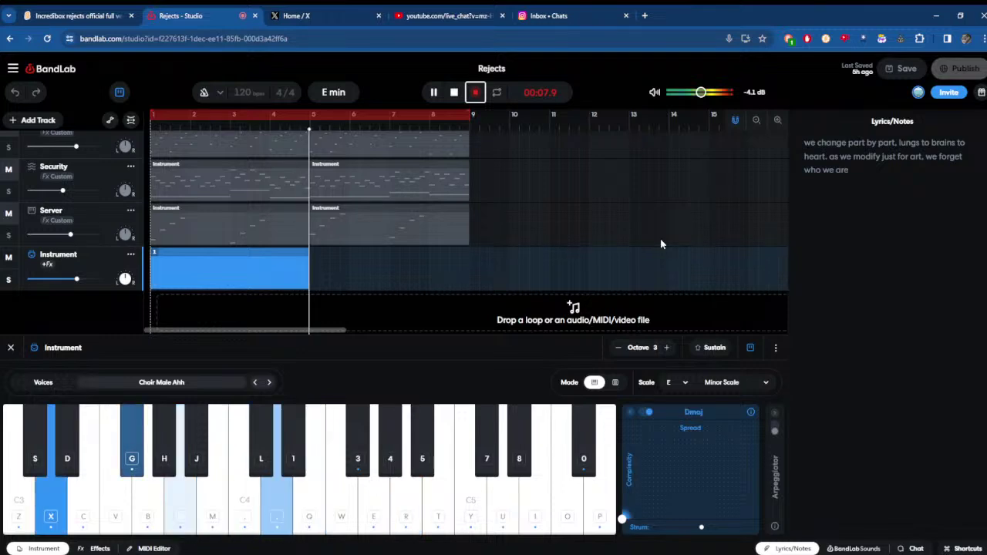
pyautogui.press('z')
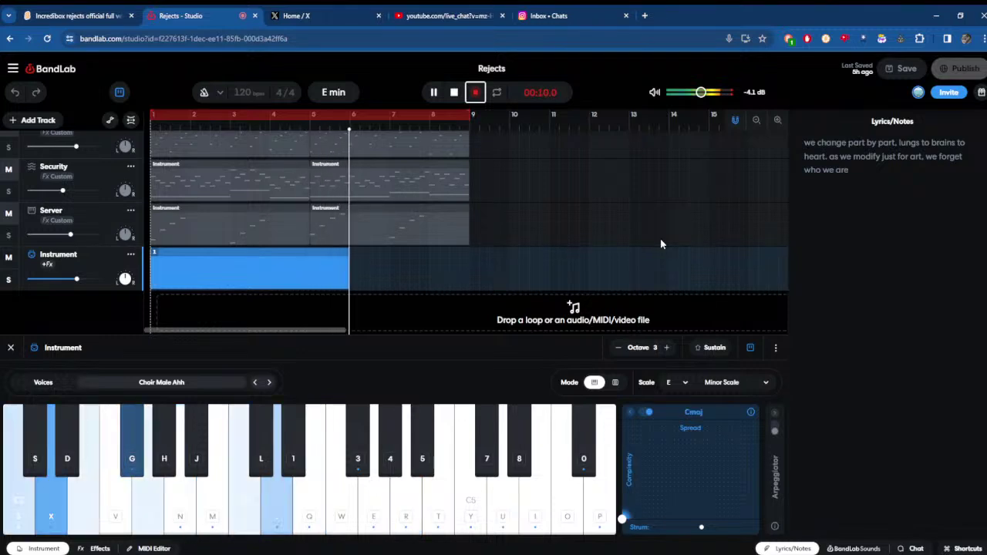
pyautogui.press('b')
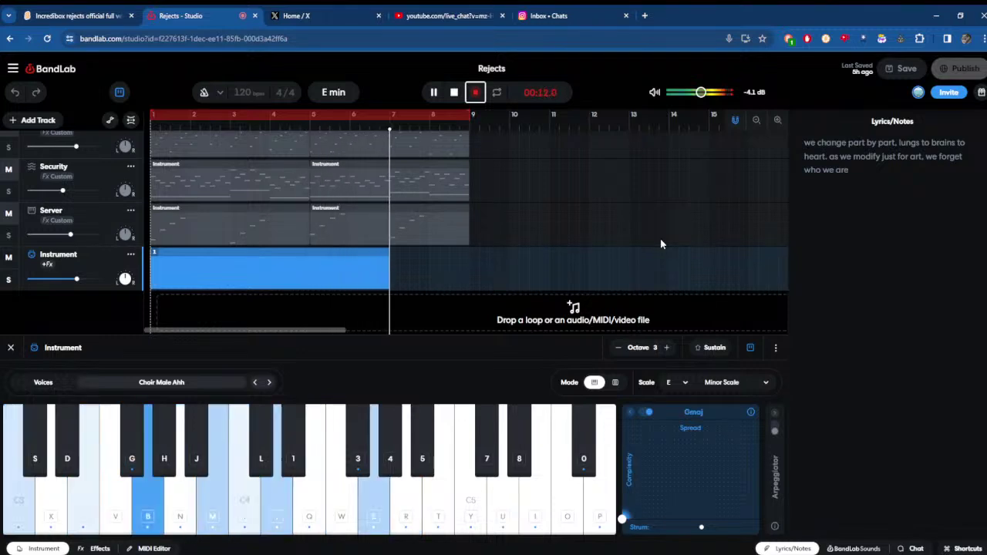
pyautogui.press('c')
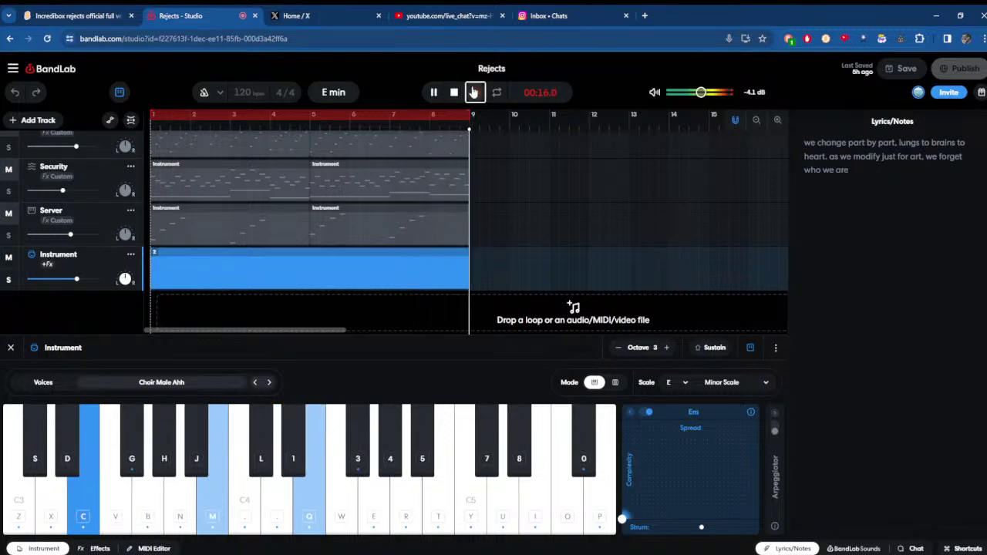
pyautogui.press('space')
# - Open the recorded region in the MIDI Editor and align the note edges of the first three chords with the bar lines
pyautogui.click(153, 548)
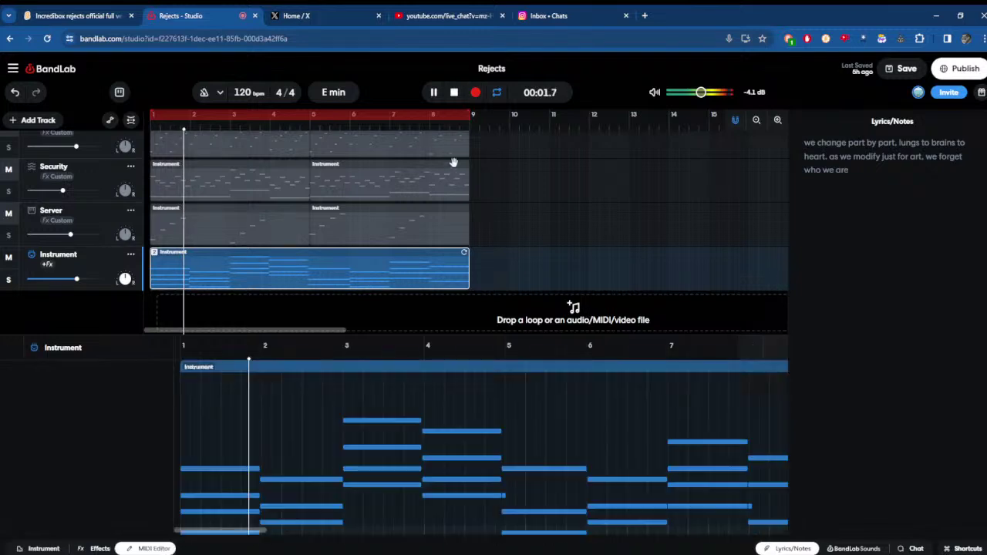
pyautogui.scroll(-2, 296, 487)
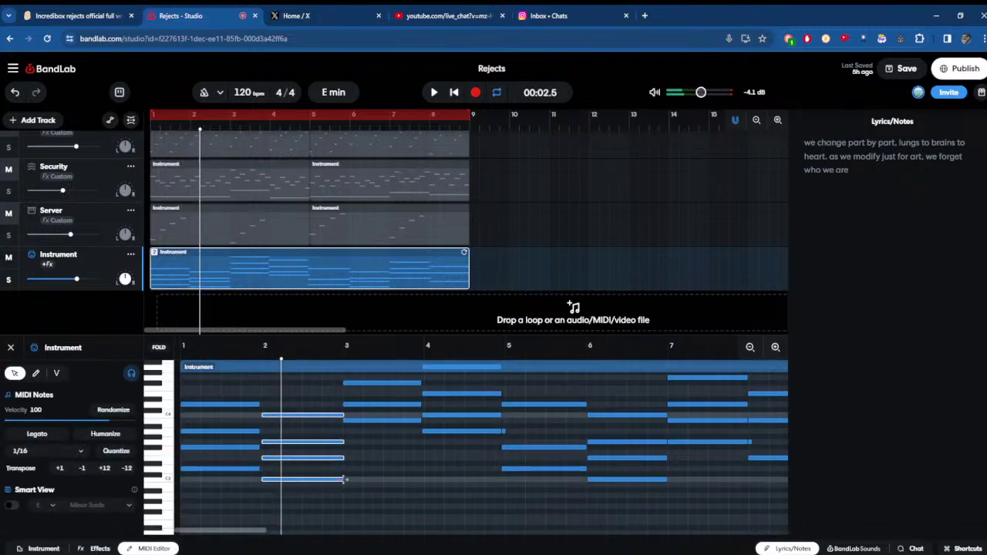
pyautogui.moveTo(180, 496); pyautogui.dragTo(262, 394)
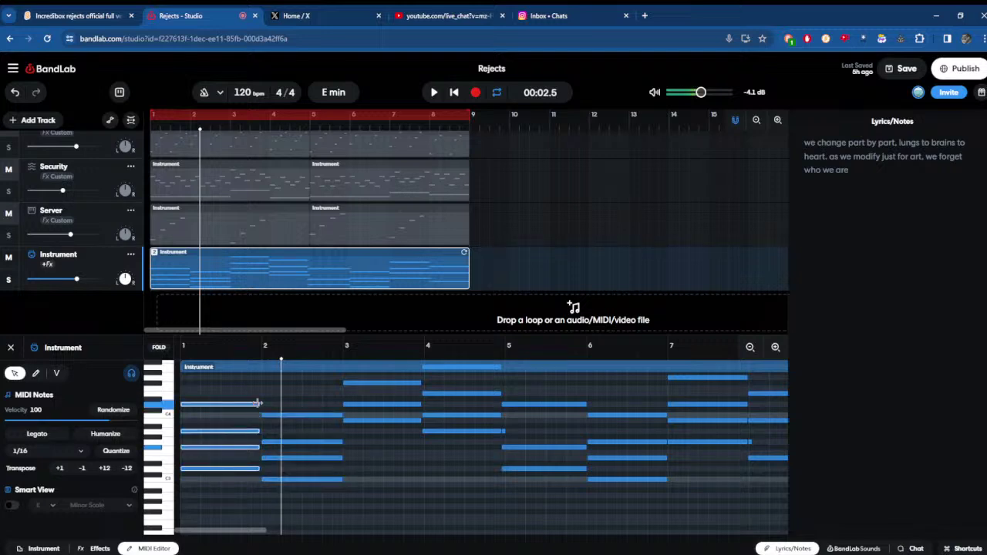
pyautogui.moveTo(357, 454); pyautogui.dragTo(370, 379)
pyautogui.scroll(2, 381, 422)
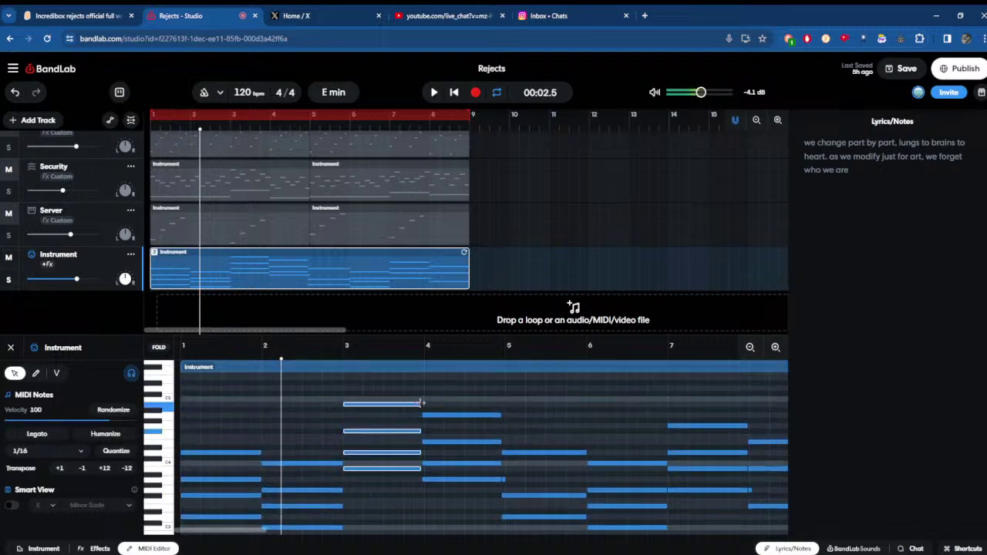
# - Trim the start of the bar 5 chord and extend the bar 4 chord to meet the bar 5 line
pyautogui.moveTo(425, 409); pyautogui.dragTo(521, 550)
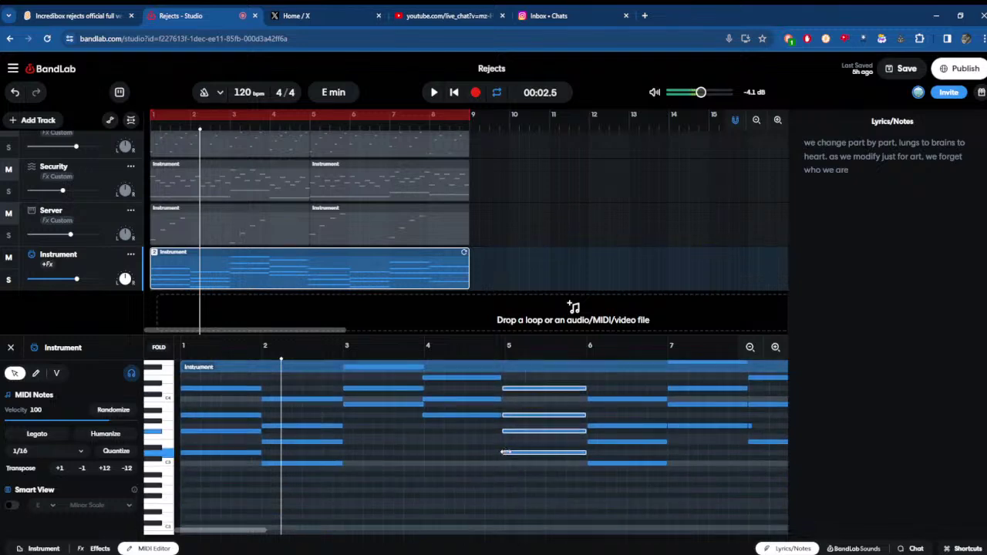
pyautogui.moveTo(506, 452); pyautogui.dragTo(452, 407)
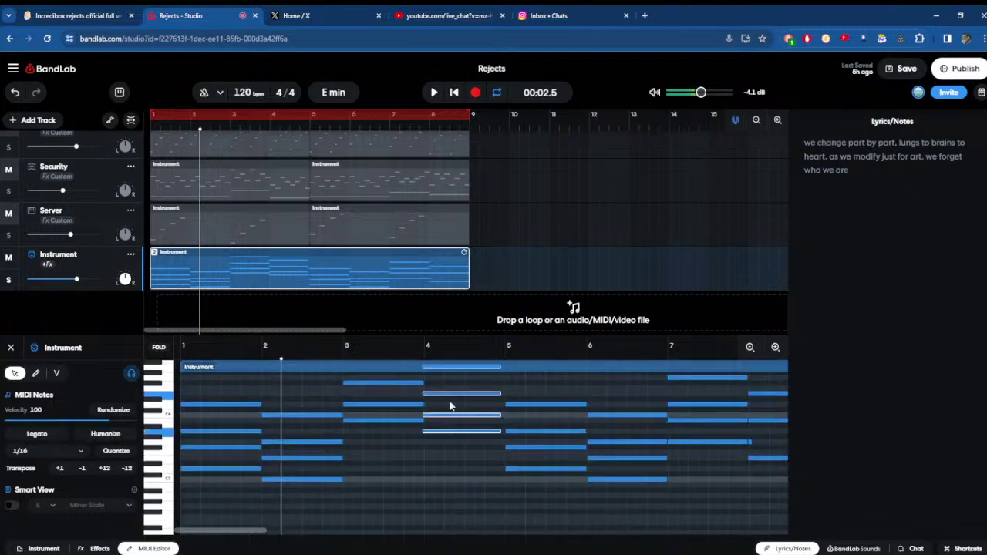
pyautogui.scroll(3, 485, 416)
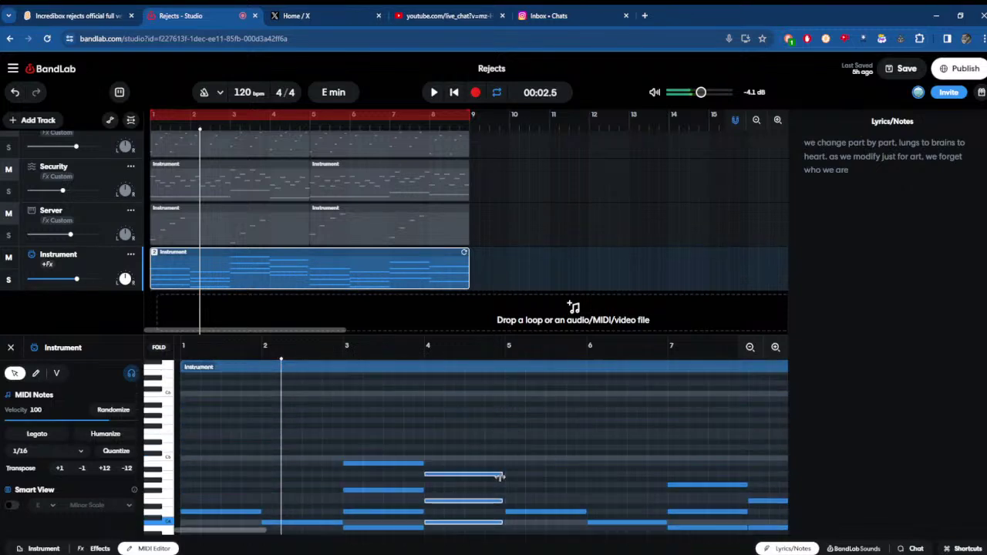
pyautogui.click(495, 438)
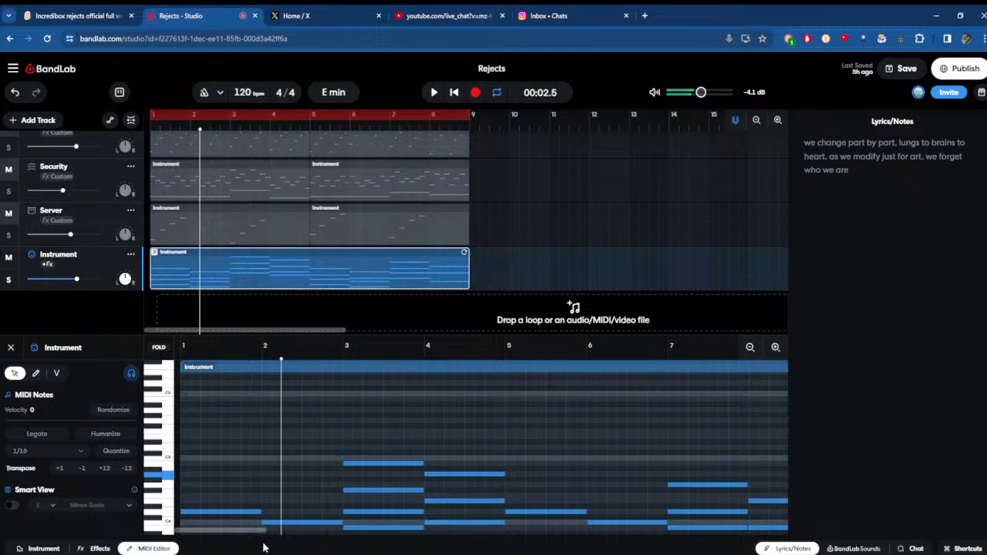
# - Select all notes of the bar 6 chord and adjust their start toward the bar 6 line
pyautogui.moveTo(257, 533); pyautogui.dragTo(282, 532)
pyautogui.scroll(-2, 347, 470)
pyautogui.moveTo(371, 454); pyautogui.dragTo(401, 534)
pyautogui.scroll(-3, 344, 440)
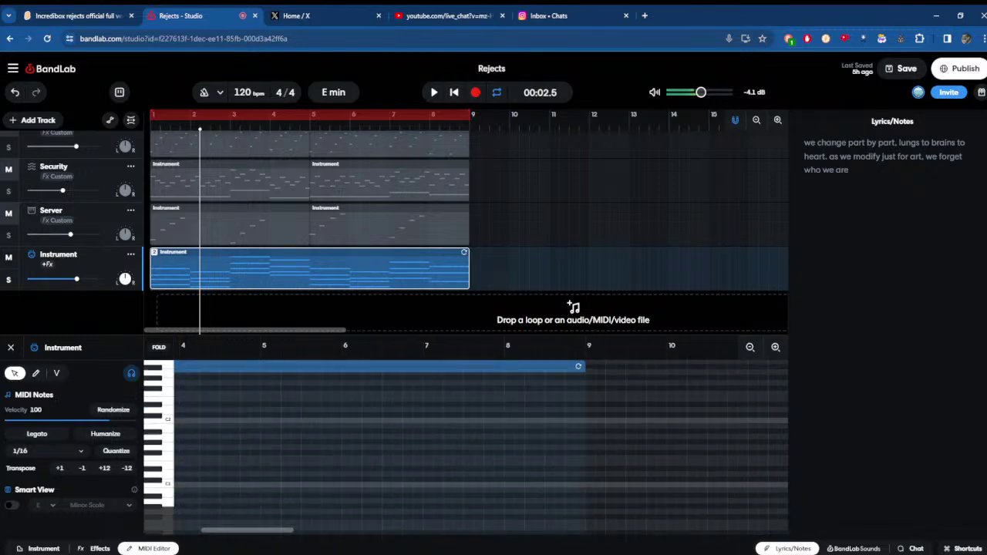
pyautogui.moveTo(344, 428); pyautogui.dragTo(343, 427)
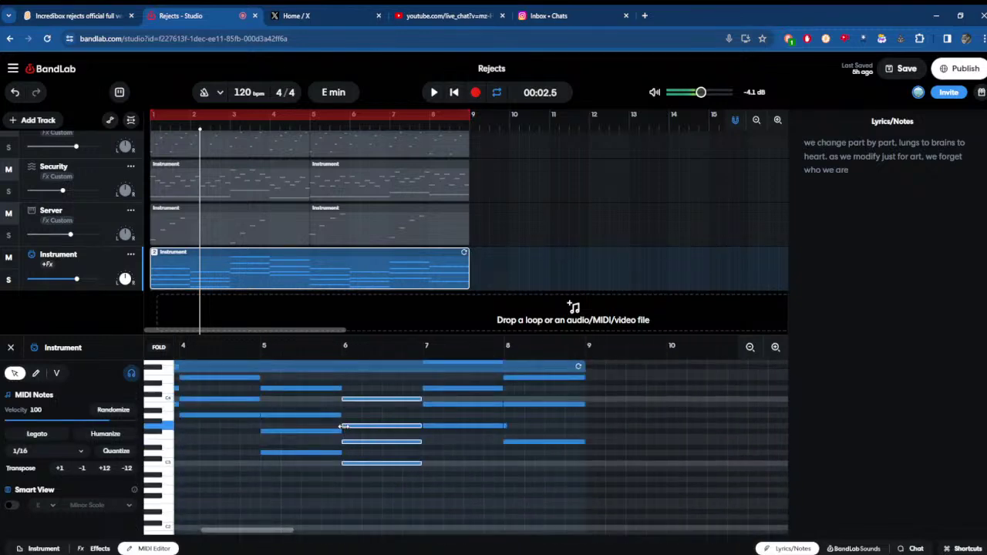
# - Complete the chord in bar 8 of the Instrument clip by stretching its short leftover note to the end of the bar
pyautogui.moveTo(505, 409); pyautogui.dragTo(461, 357)
pyautogui.scroll(5, 486, 440)
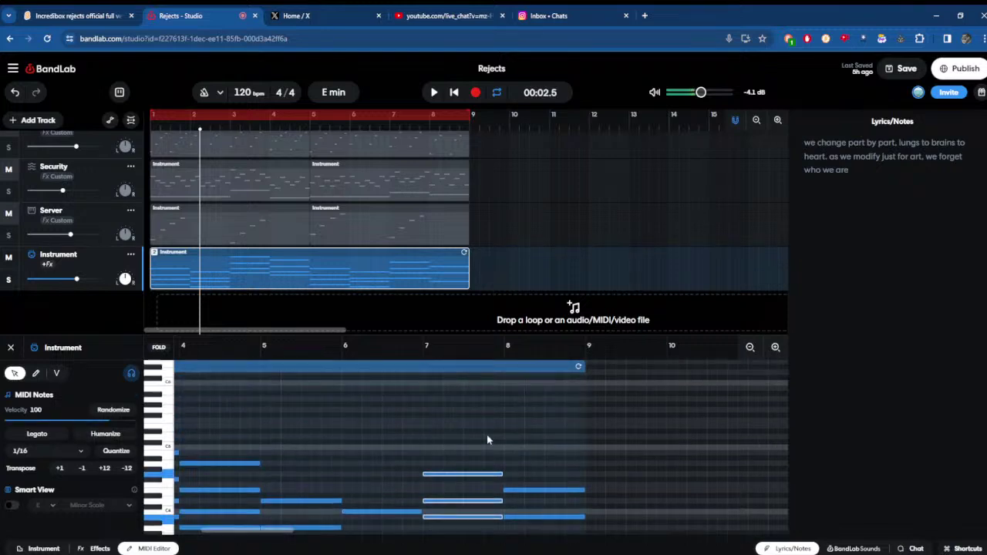
pyautogui.scroll(-2, 503, 473)
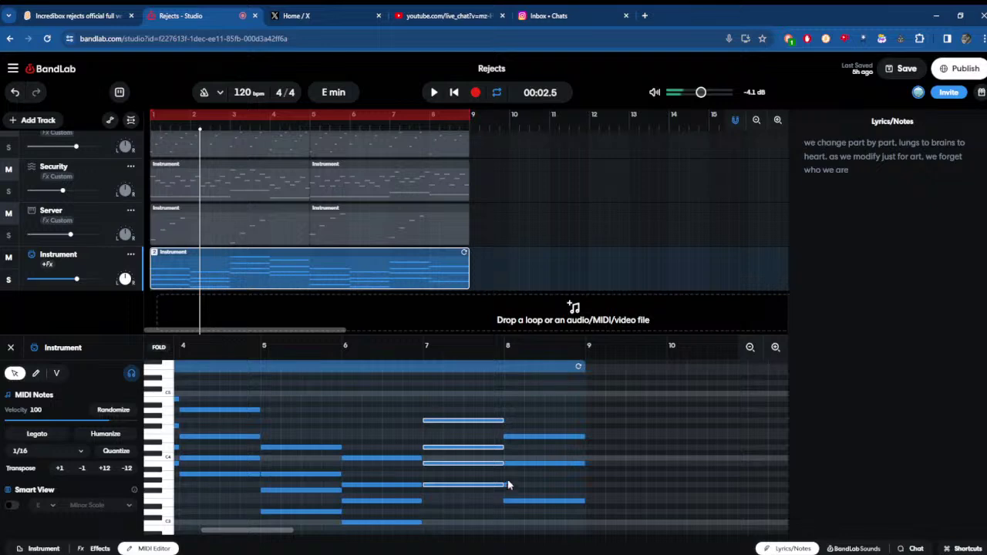
pyautogui.moveTo(507, 485); pyautogui.dragTo(596, 482)
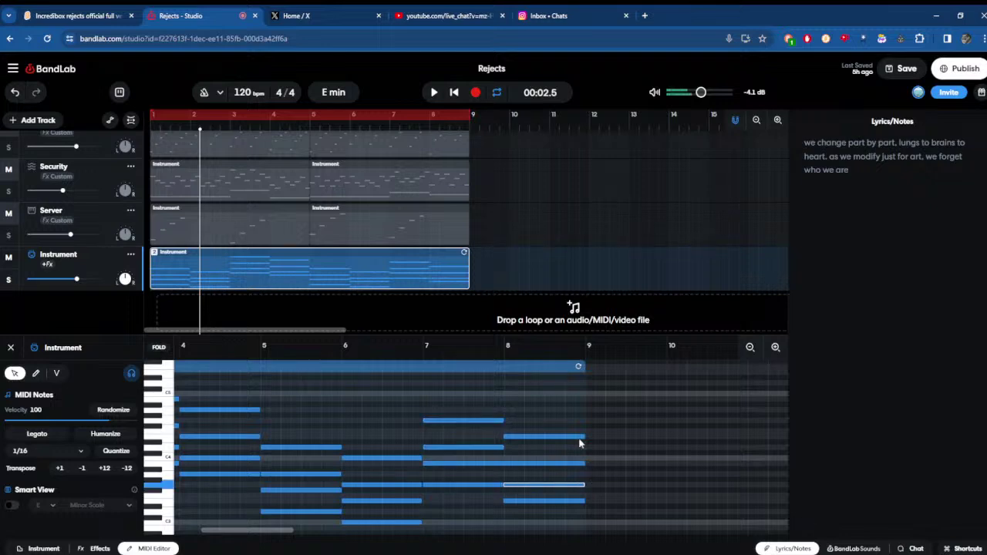
pyautogui.moveTo(585, 418); pyautogui.dragTo(503, 476)
pyautogui.click(584, 501)
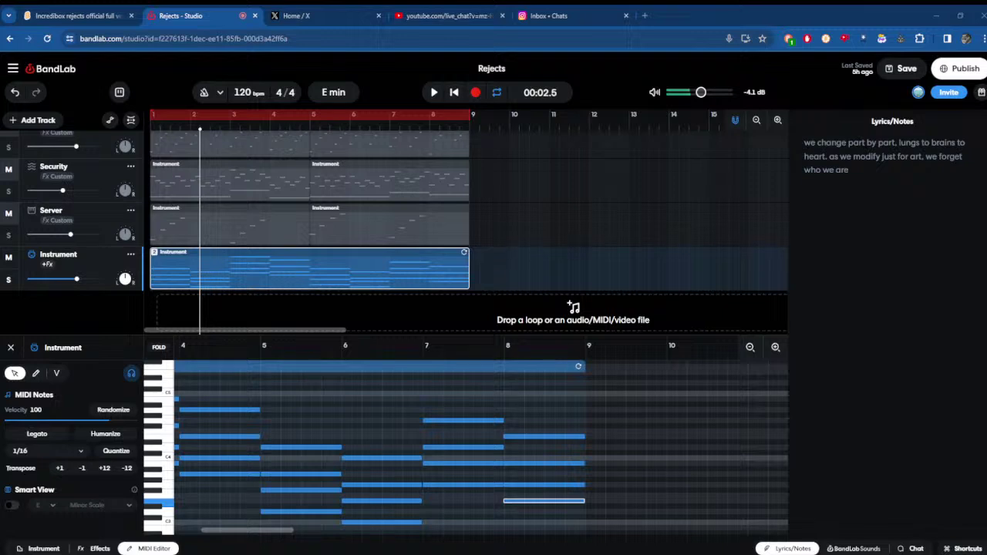
# - Play the loop with the Instrument track soloed and audition successive effect presets, including Distorted Ambience and Filter Delay
pyautogui.click(434, 93)
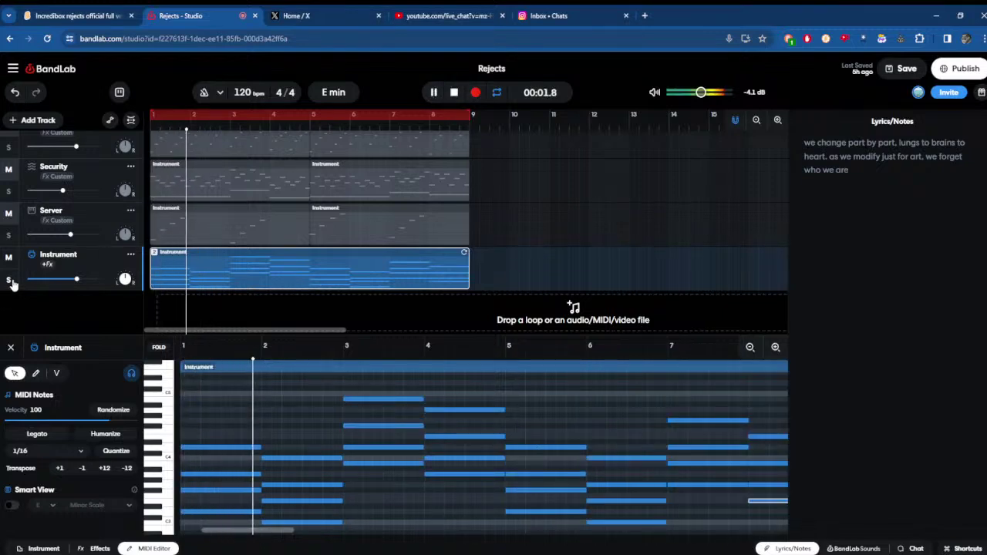
pyautogui.click(9, 281)
pyautogui.click(97, 549)
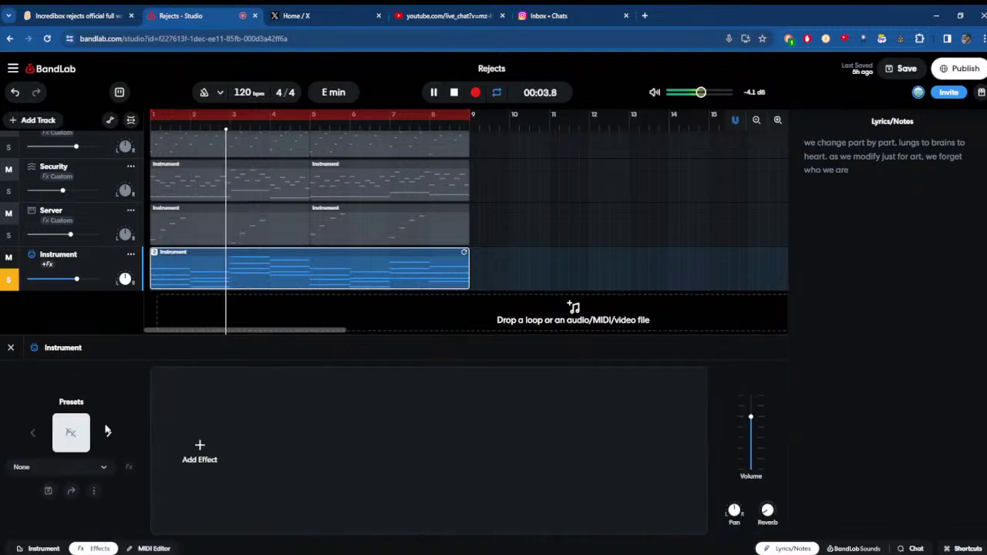
pyautogui.click(108, 434)
pyautogui.click(109, 434)
pyautogui.click(109, 435)
pyautogui.click(109, 436)
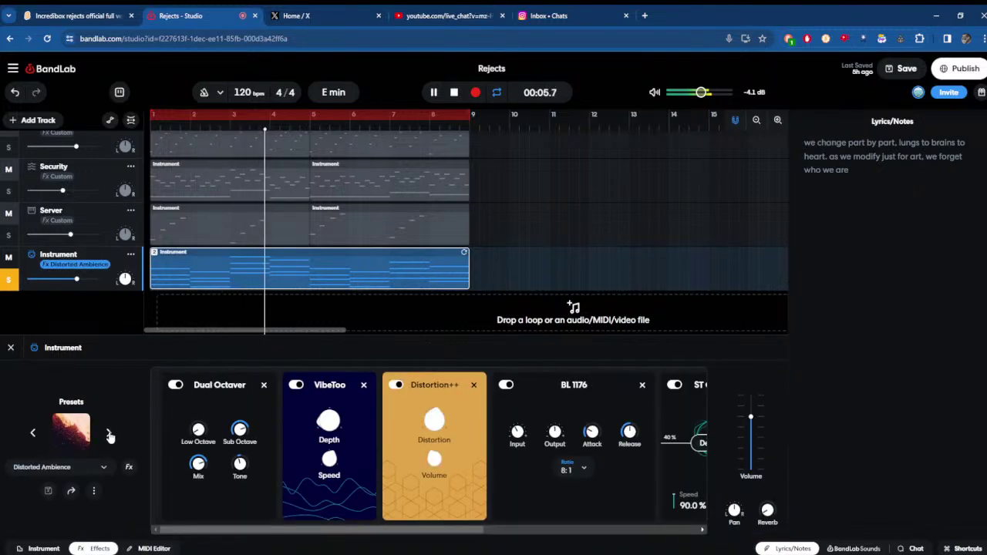
pyautogui.click(108, 435)
pyautogui.click(108, 435)
pyautogui.click(108, 434)
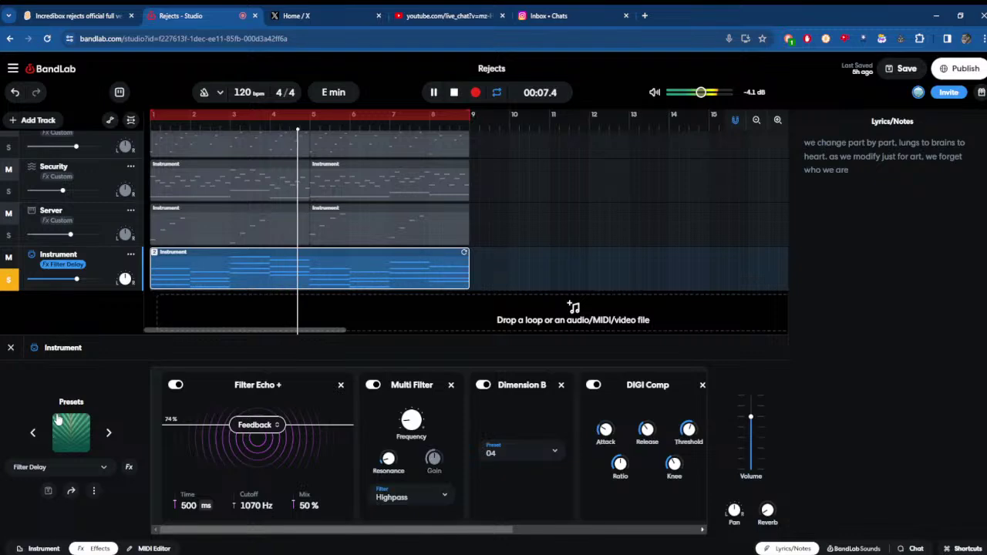
# - Try the 70s Ballad, Afrobeats Background Vocals and CAPRI-SET effect presets on the Instrument track
pyautogui.click(58, 419)
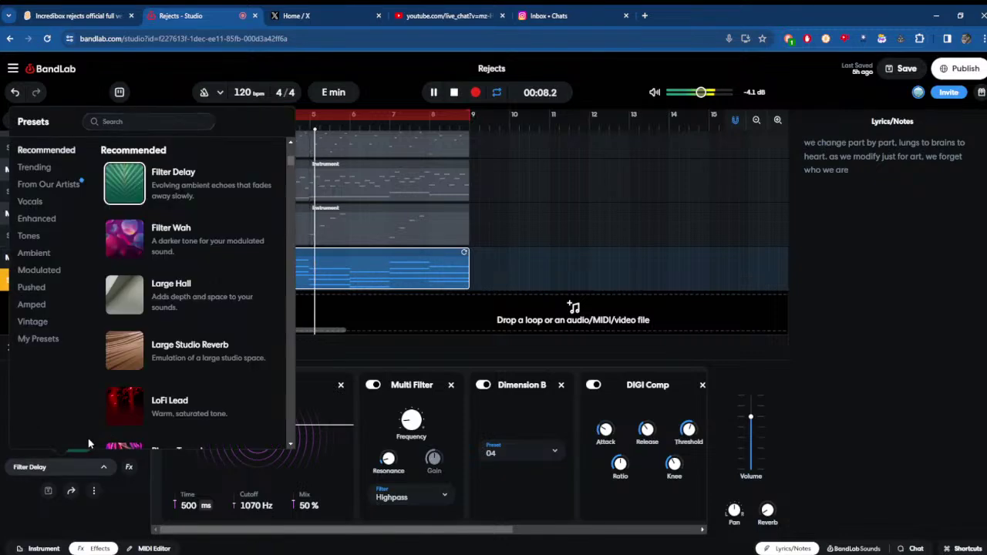
pyautogui.click(29, 202)
pyautogui.click(115, 181)
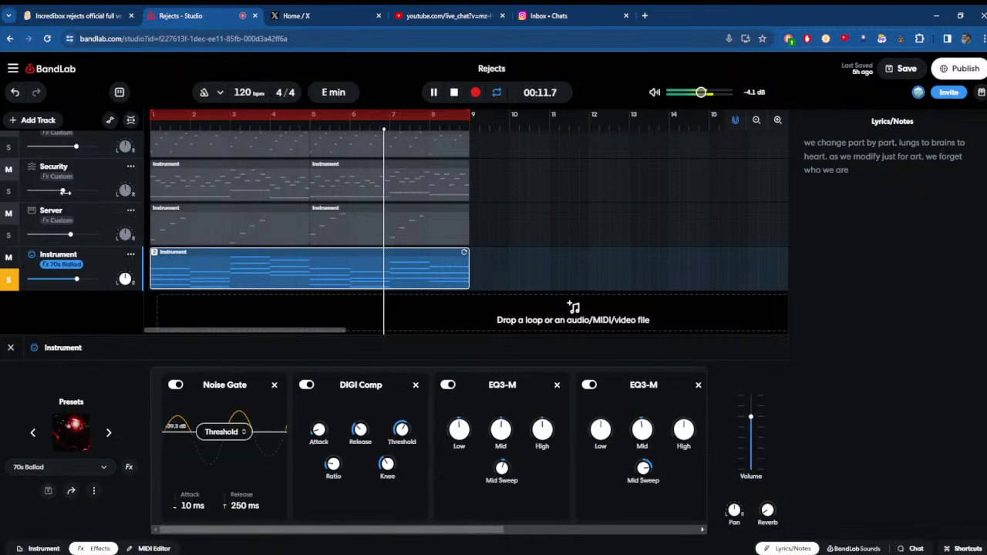
pyautogui.click(77, 436)
pyautogui.scroll(5, 158, 266)
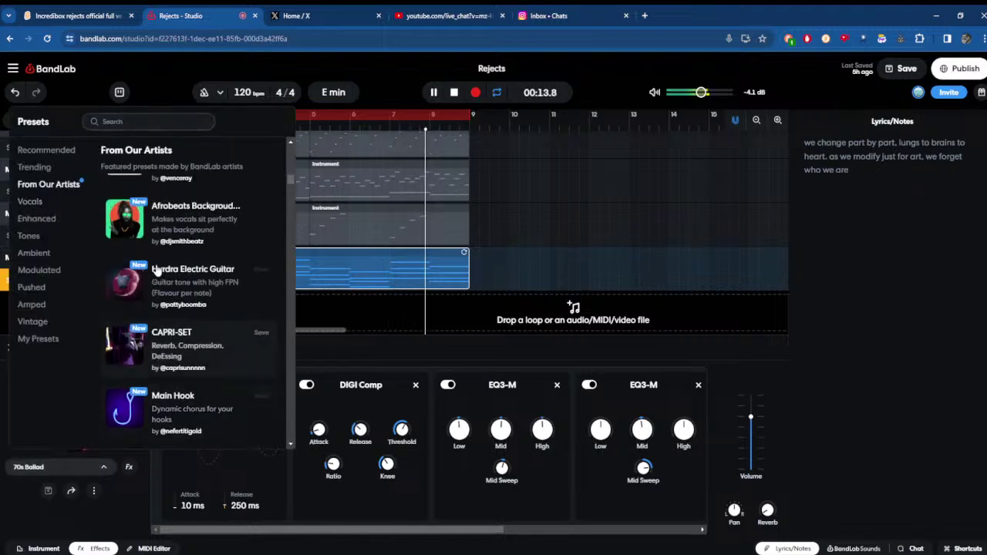
pyautogui.scroll(2, 156, 269)
pyautogui.click(169, 324)
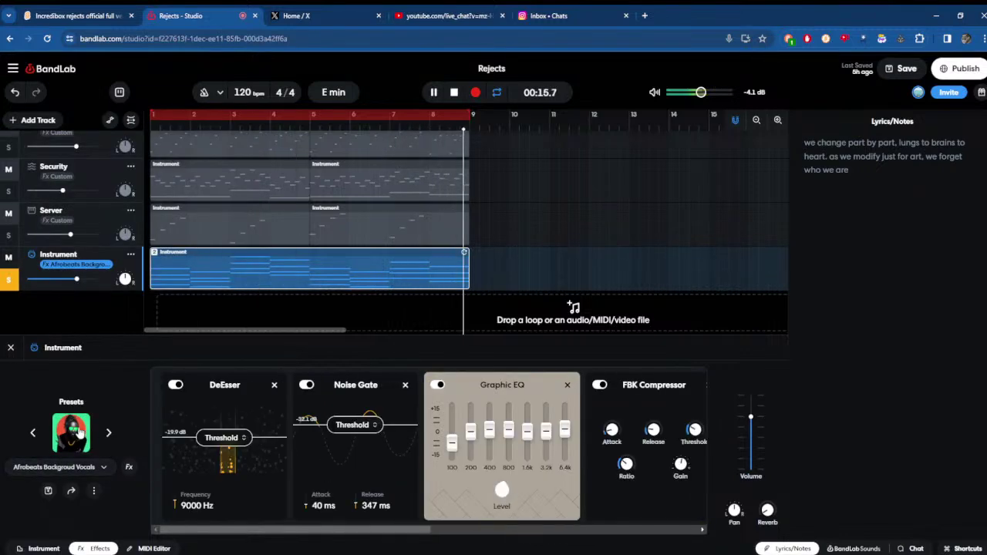
pyautogui.click(81, 434)
pyautogui.click(119, 337)
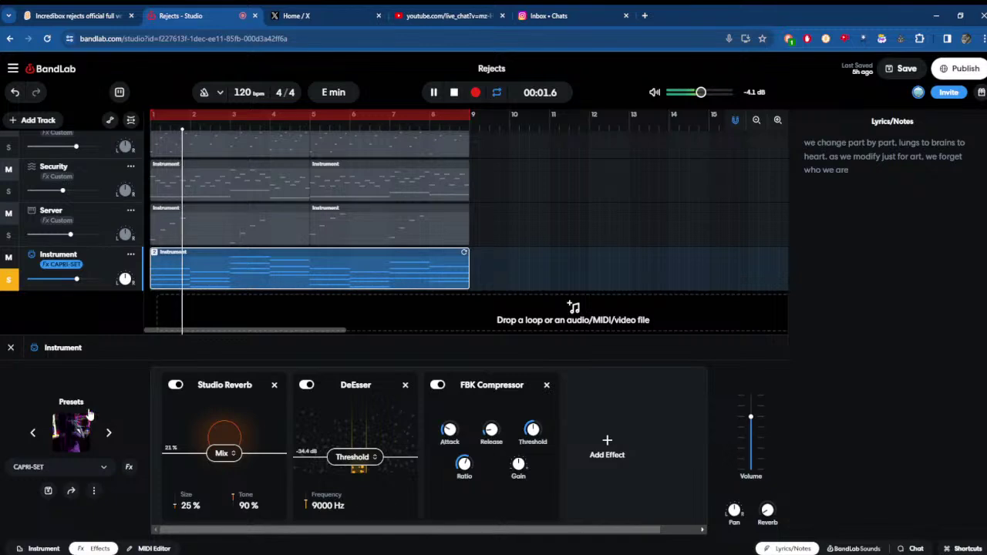
# - Try the Crispy Lead Vocals and POP POWERHOUSE effect presets on the Instrument track
pyautogui.click(77, 432)
pyautogui.scroll(-1, 158, 267)
pyautogui.click(155, 259)
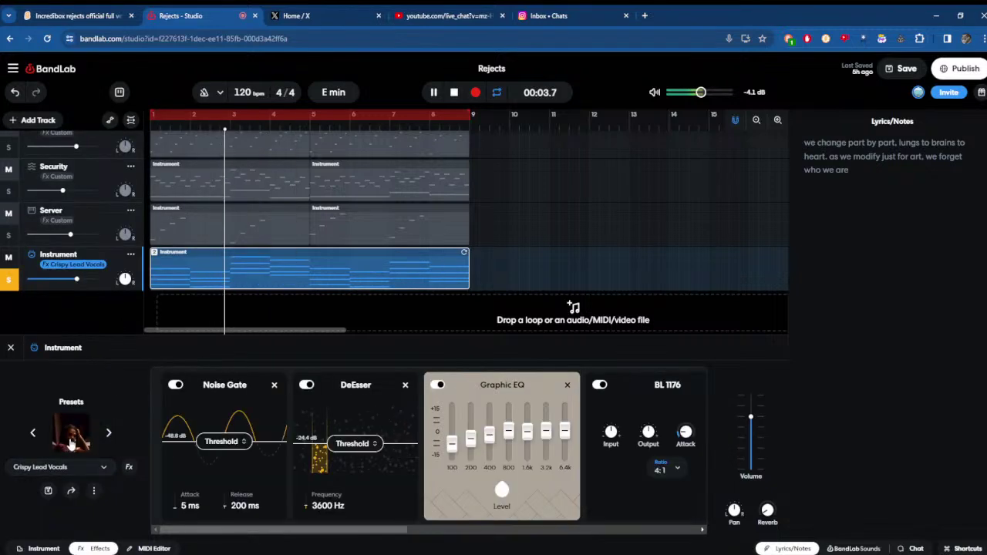
pyautogui.click(71, 440)
pyautogui.scroll(4, 128, 300)
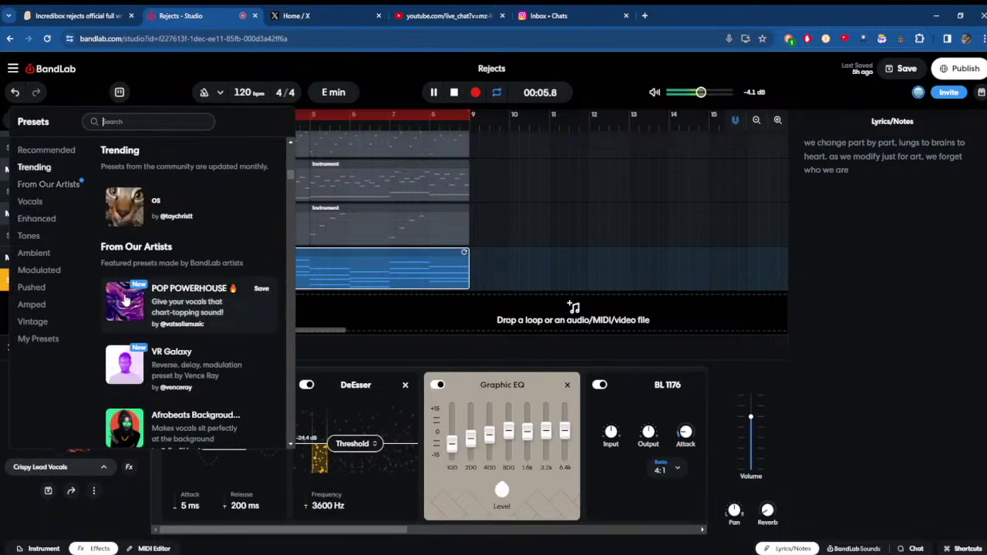
pyautogui.click(125, 301)
# - Audition further vocal effect presets on the Instrument track, from Full Drip through Low Octave to Modern Hook
pyautogui.click(73, 444)
pyautogui.scroll(-3, 135, 356)
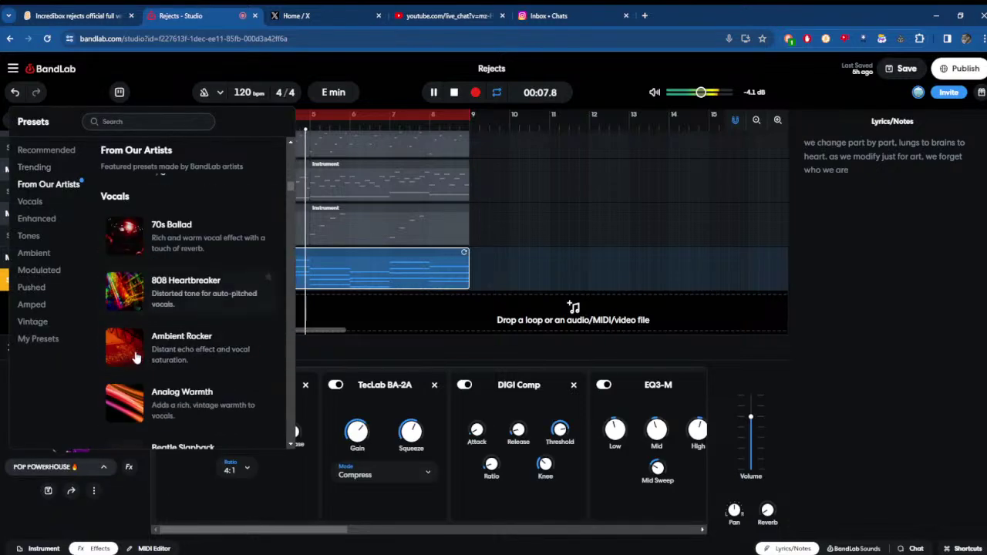
pyautogui.scroll(-5, 135, 357)
pyautogui.click(128, 432)
pyautogui.click(108, 436)
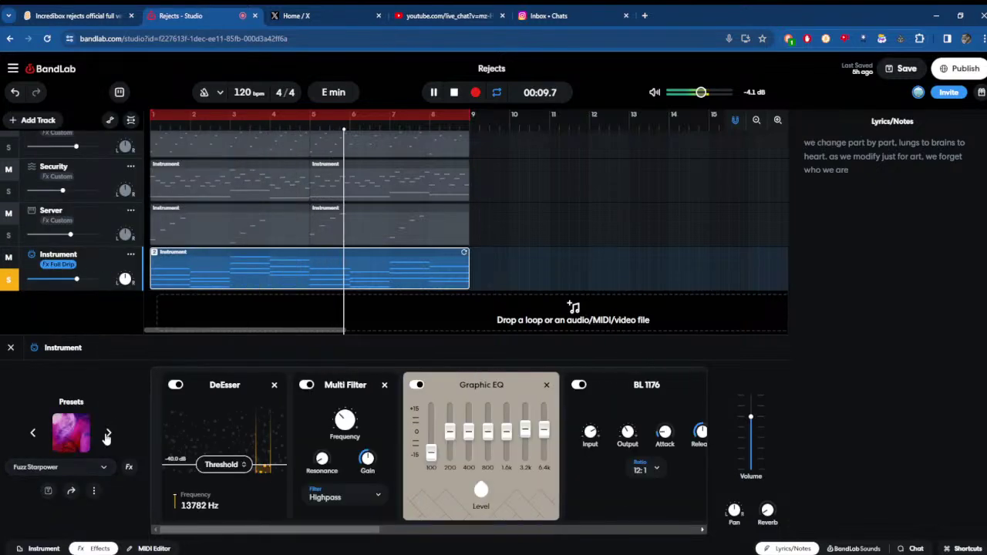
pyautogui.click(108, 436)
pyautogui.click(108, 436)
pyautogui.click(108, 436)
pyautogui.click(108, 436)
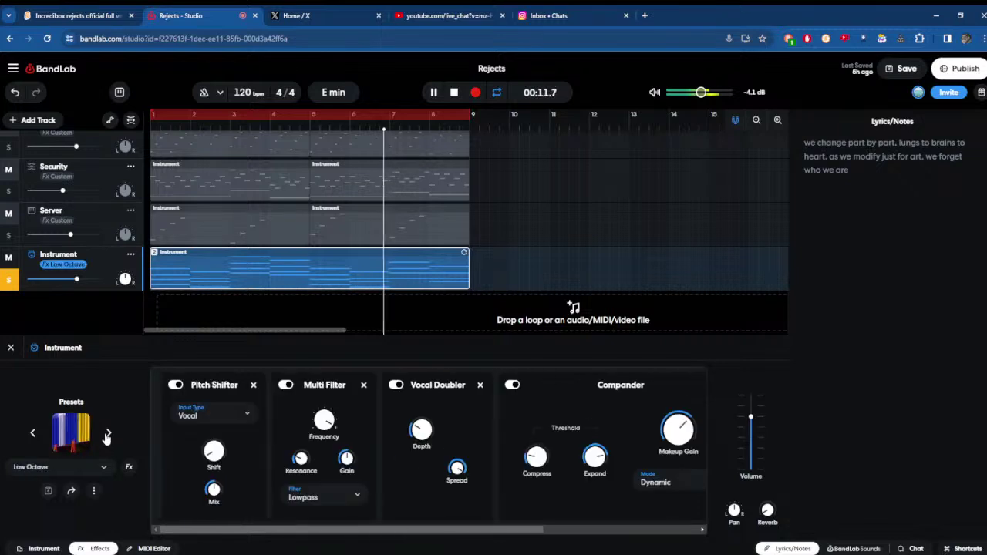
pyautogui.click(108, 436)
pyautogui.click(108, 436)
pyautogui.click(108, 435)
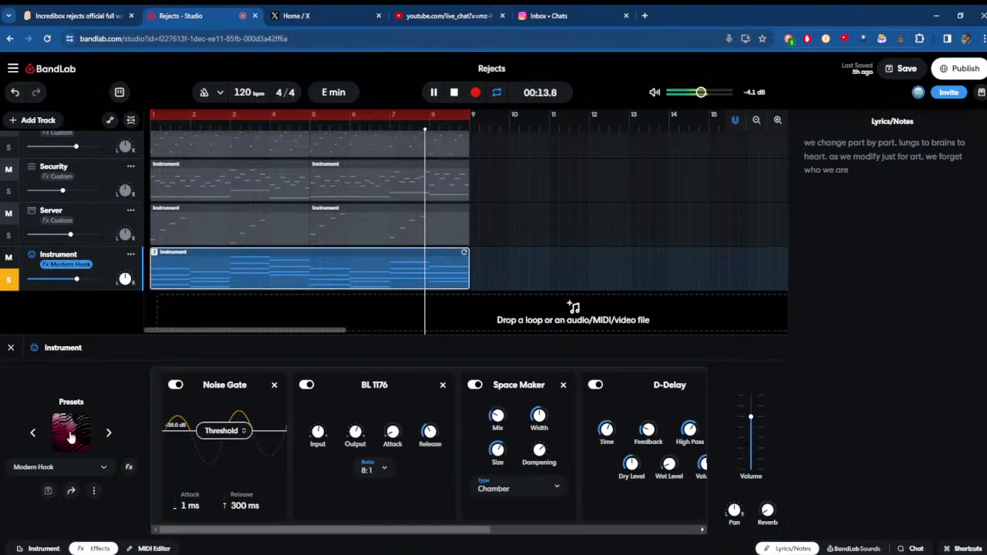
# - Clear the effect preset from the Instrument track so it uses no effects
pyautogui.click(59, 466)
pyautogui.click(17, 149)
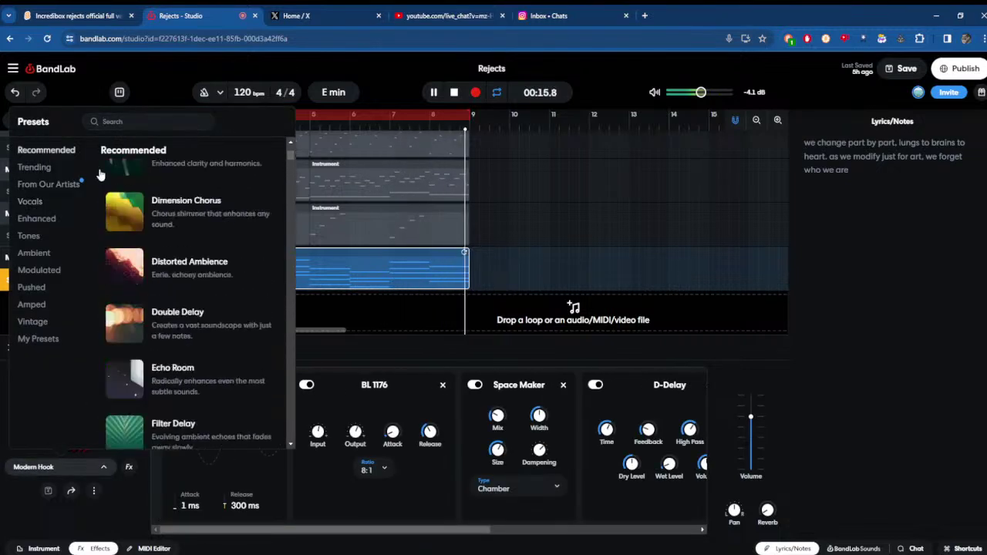
pyautogui.click(163, 177)
# - Export the Instrument track as a MIDI file and stop playback
pyautogui.click(40, 549)
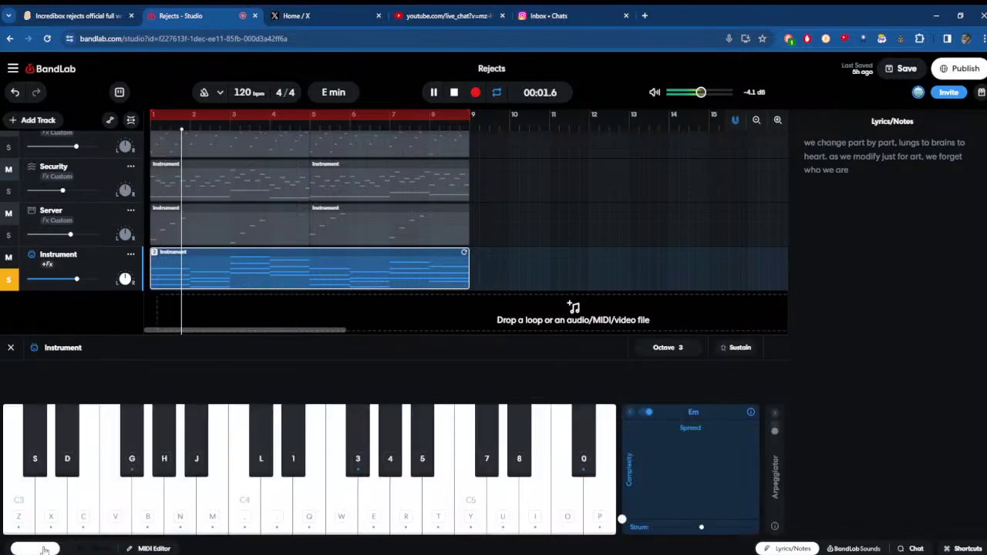
pyautogui.click(131, 256)
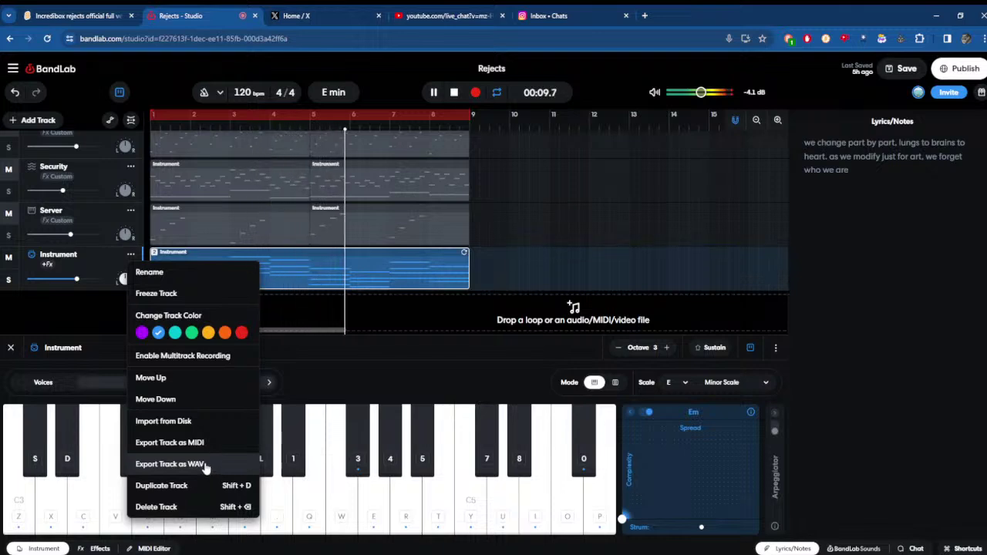
pyautogui.click(216, 442)
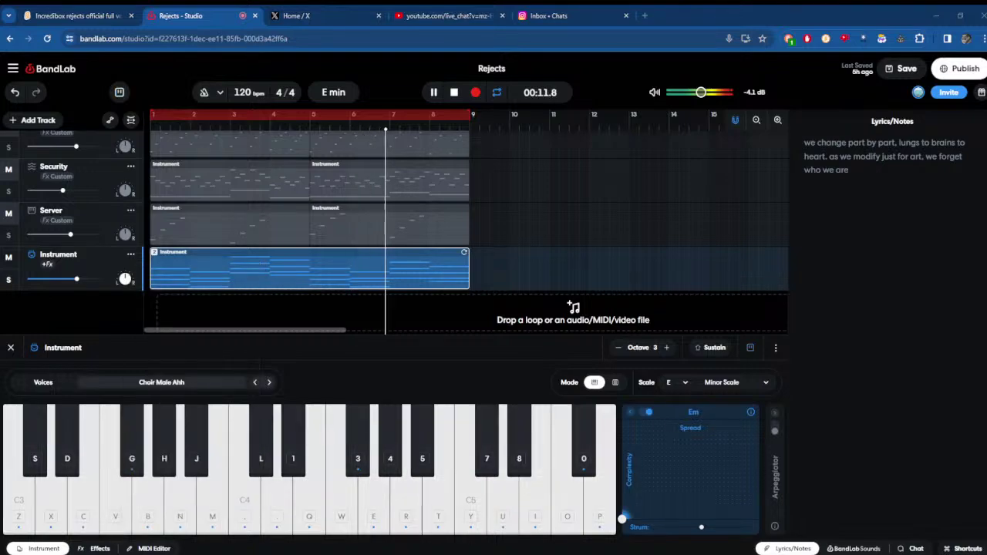
pyautogui.press('space')
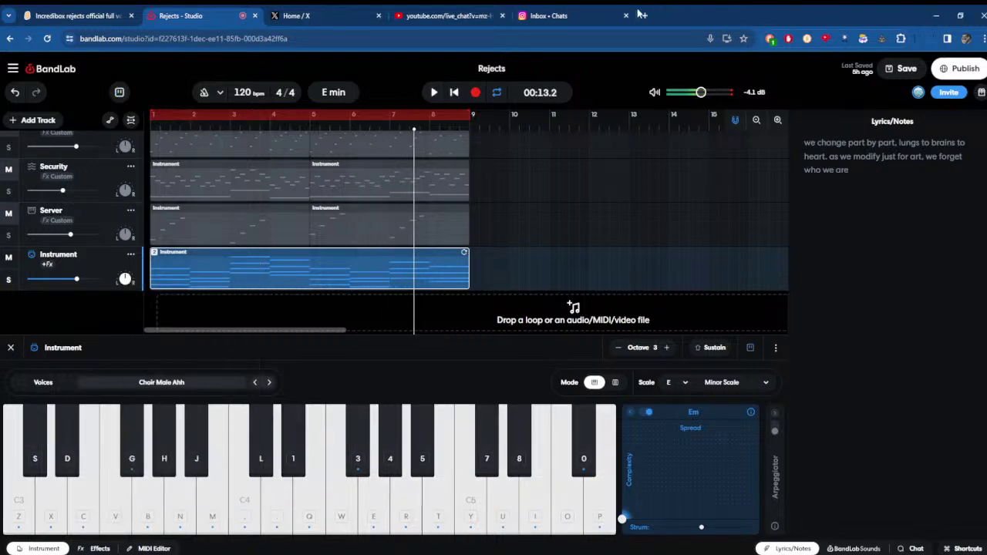
# - Search Google for "soundtrap" in a new browser tab and open the Soundtrap website
pyautogui.click(646, 16)
pyautogui.write('c')
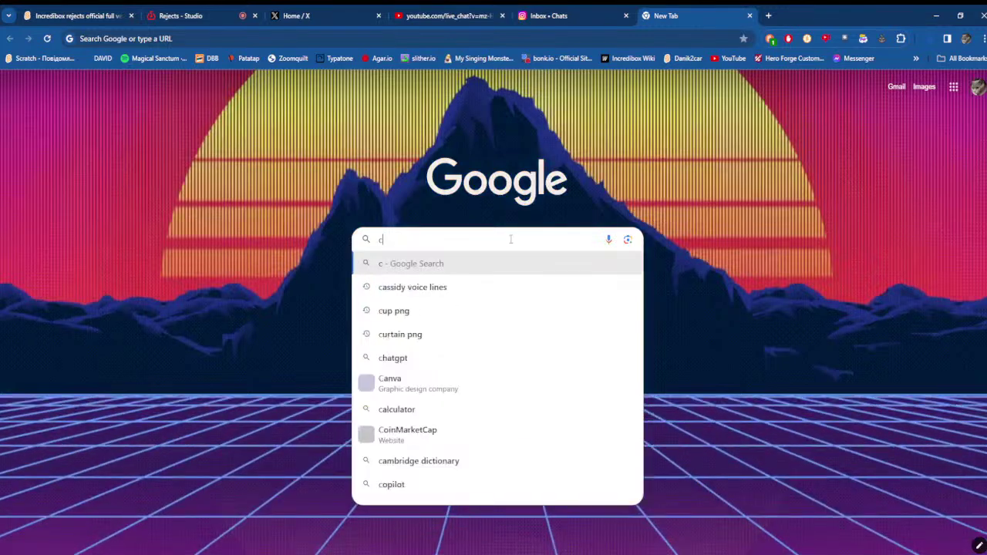
pyautogui.press('BackSpace')
pyautogui.write('soundt')
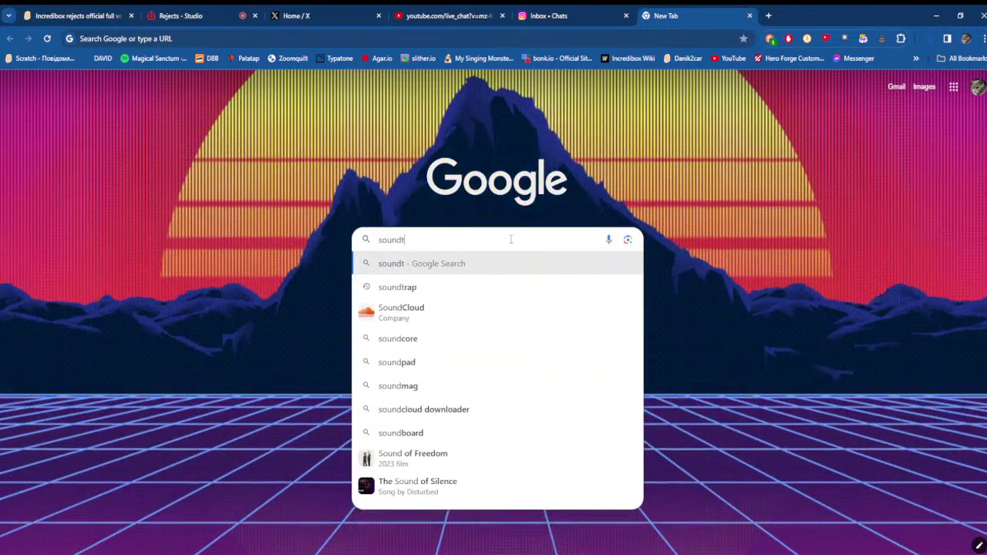
pyautogui.write('rap')
pyautogui.press('Return')
pyautogui.click(197, 187)
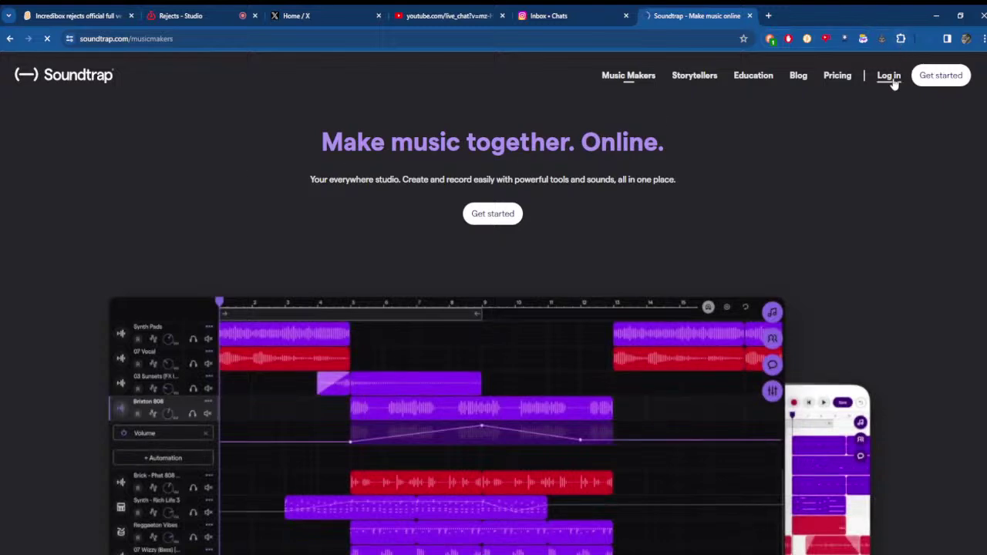
# - Log in to Soundtrap, enter the studio and create a new music project
pyautogui.click(890, 77)
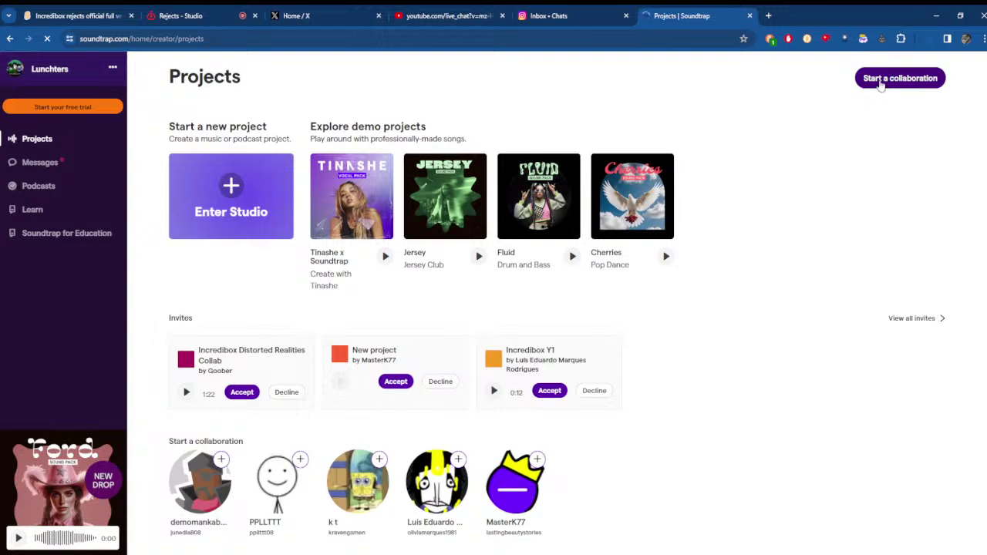
pyautogui.click(287, 170)
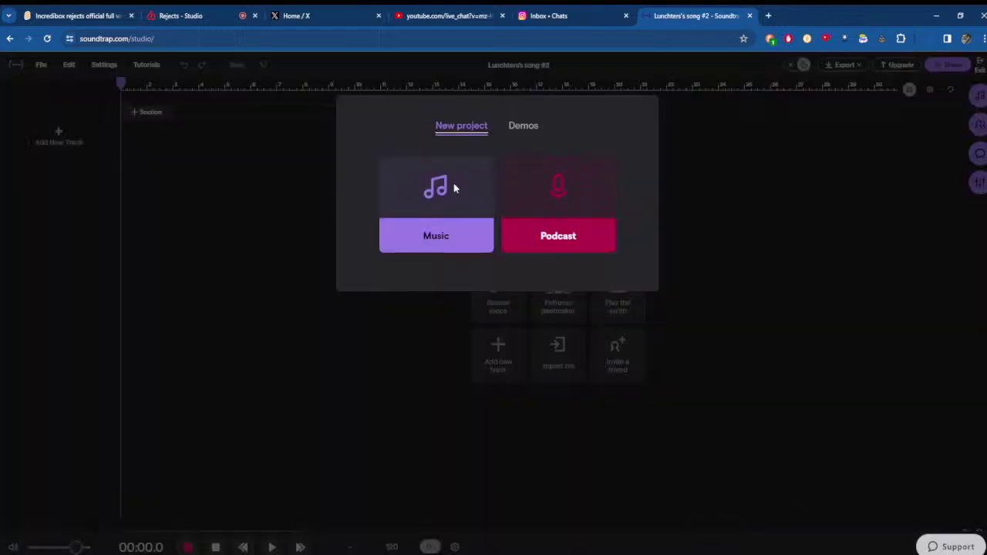
pyautogui.click(432, 247)
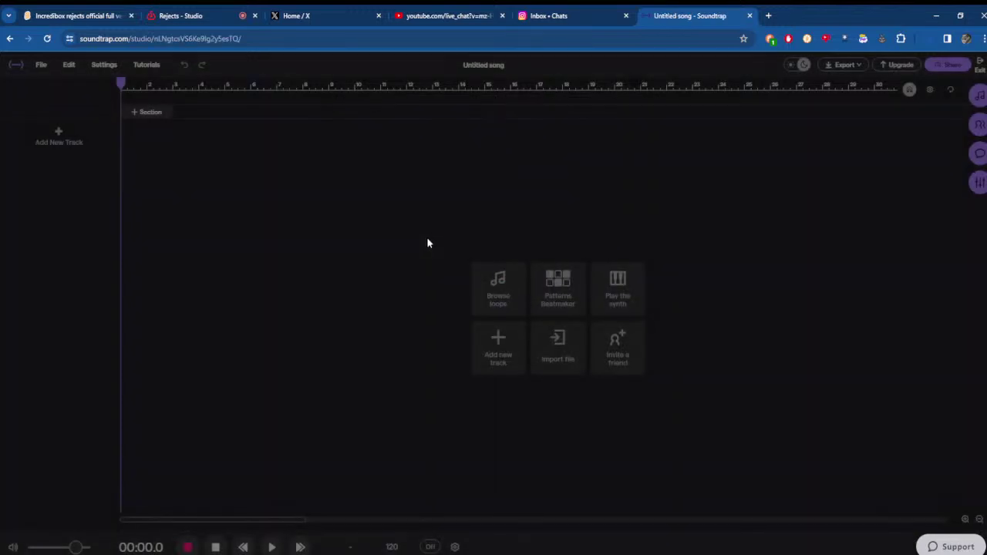
# - Import the exported Instrument MIDI file to a new track and play it with looping enabled over its eight bars
pyautogui.click(508, 341)
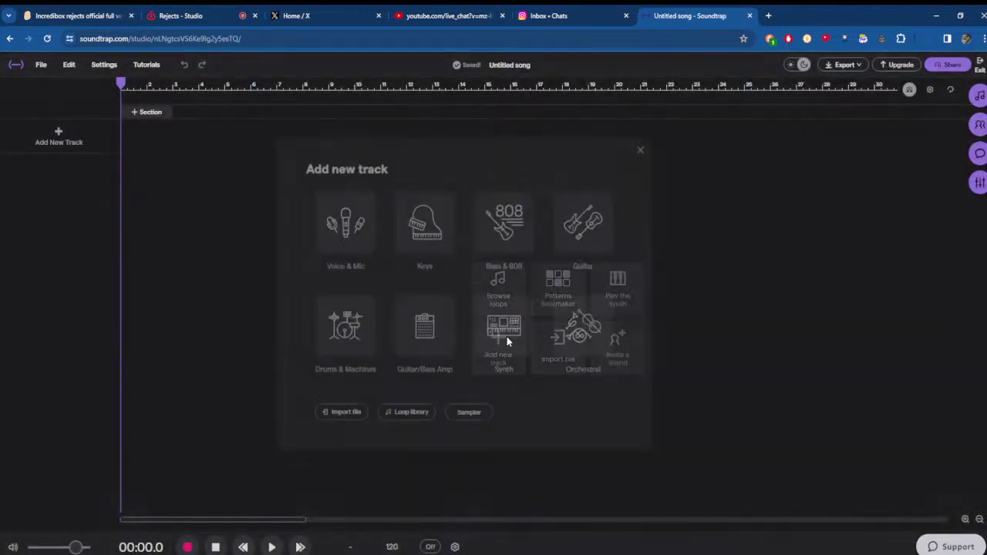
pyautogui.click(368, 434)
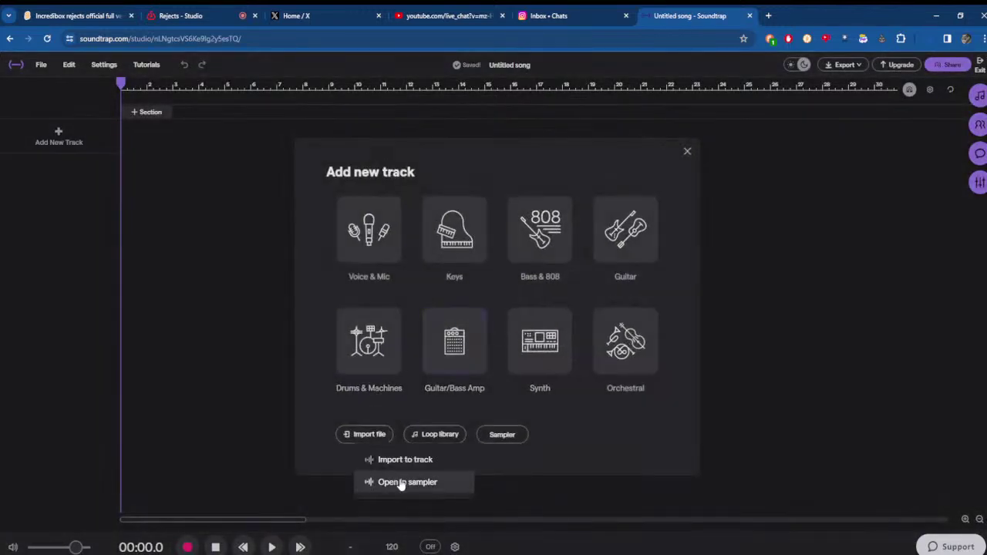
pyautogui.click(399, 459)
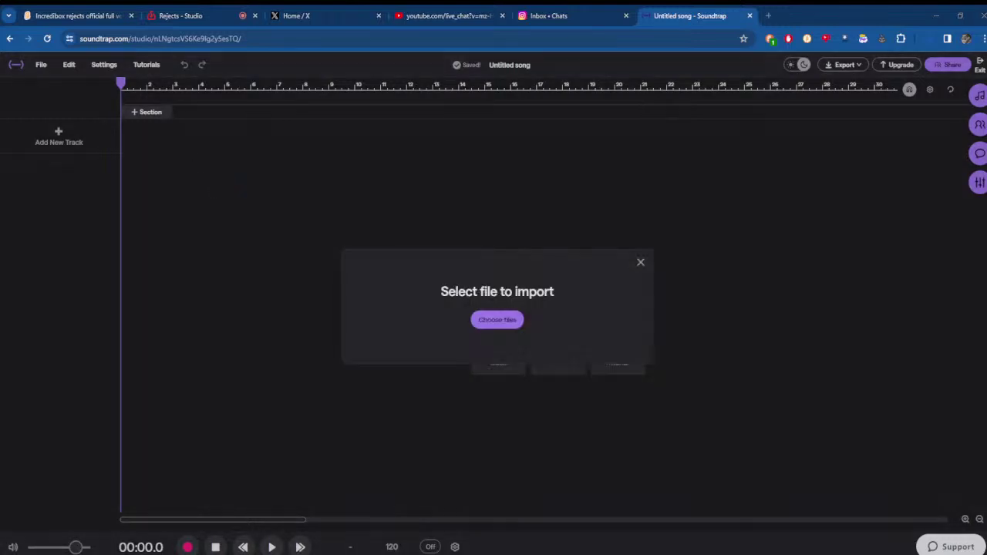
pyautogui.press('space')
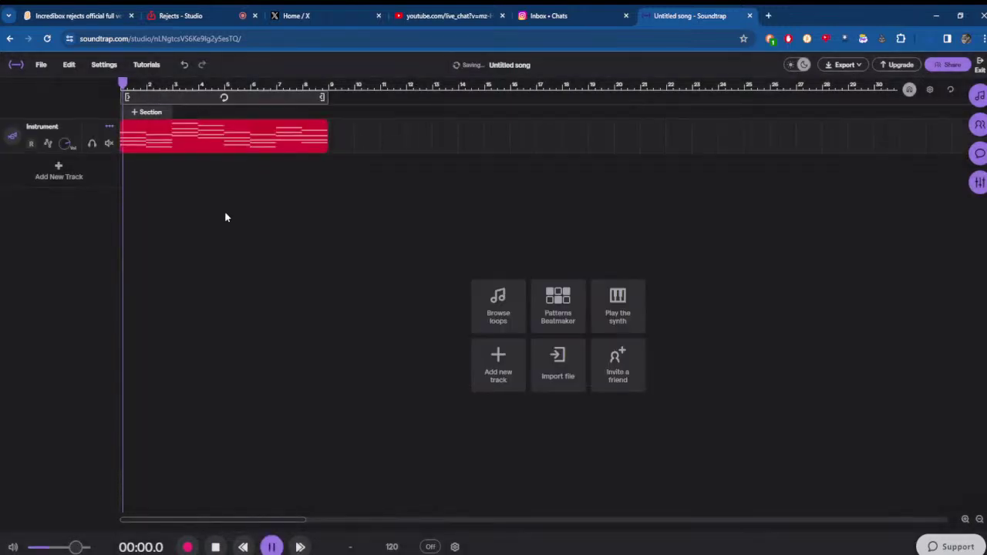
pyautogui.click(253, 98)
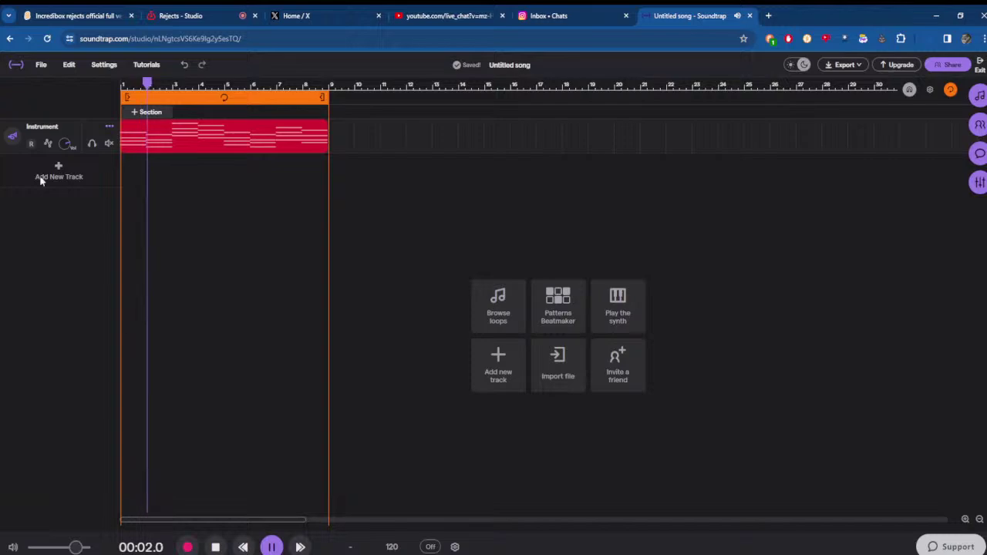
# - Browse the instrument presets for the Instrument track and apply Aah Mixed Choir from the Keys choir category
pyautogui.click(12, 136)
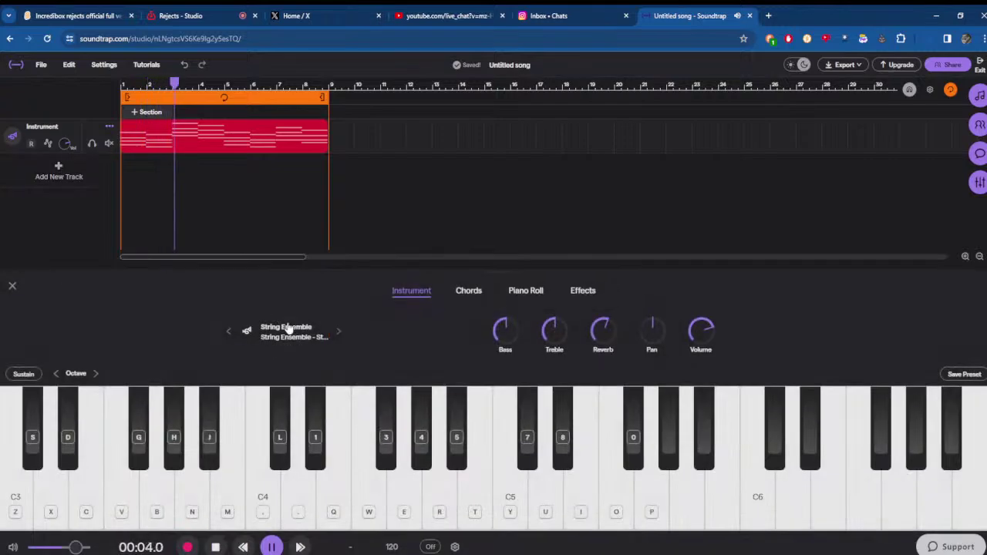
pyautogui.click(287, 328)
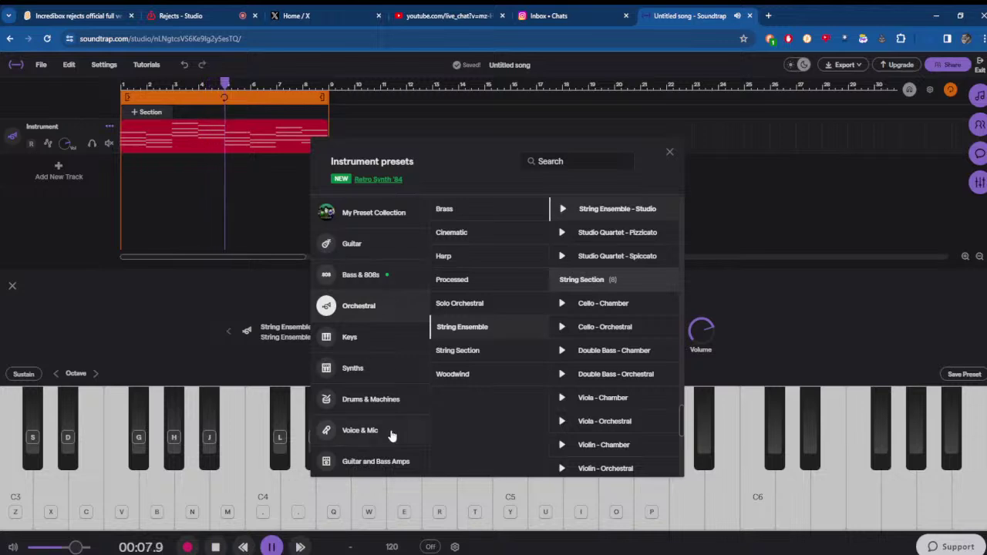
pyautogui.click(392, 437)
pyautogui.click(366, 246)
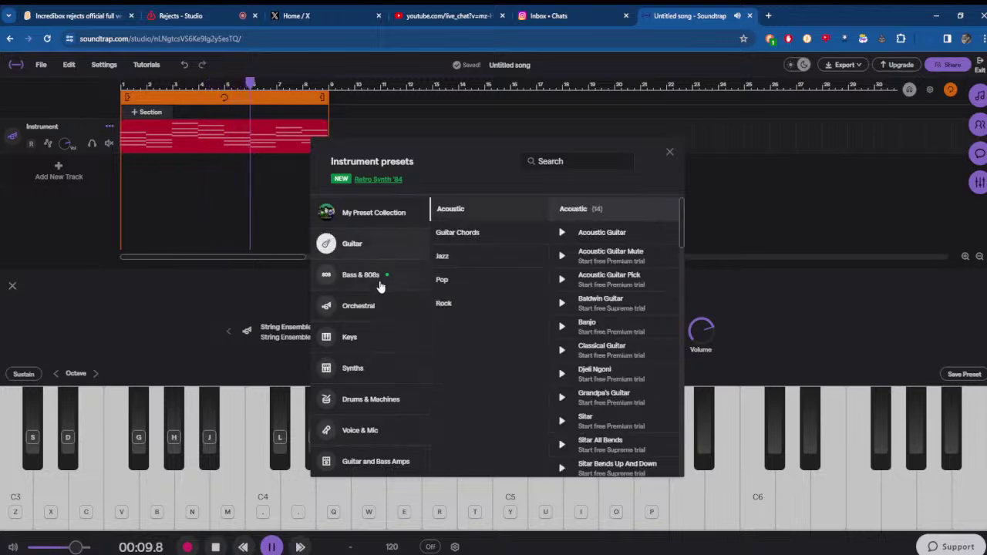
pyautogui.click(378, 272)
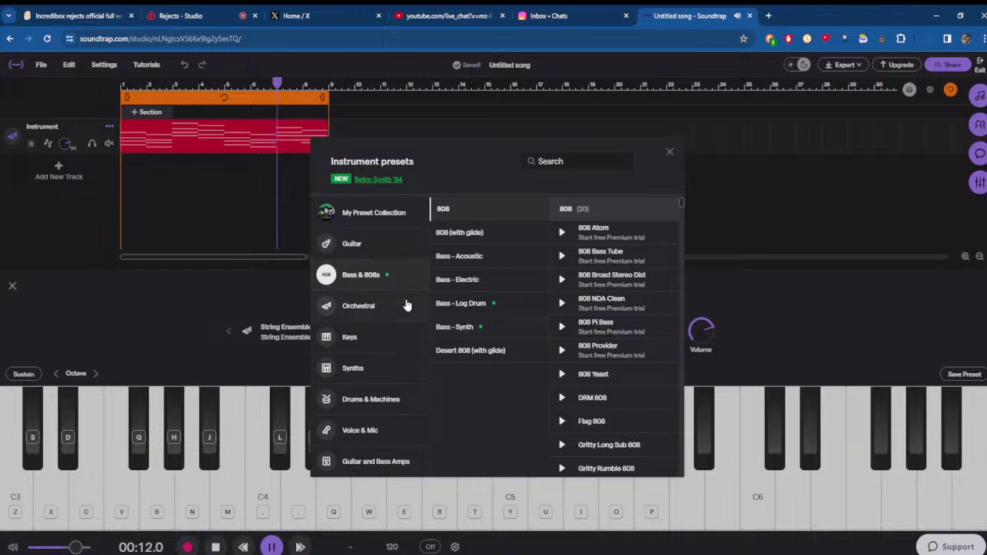
pyautogui.click(370, 306)
pyautogui.click(377, 339)
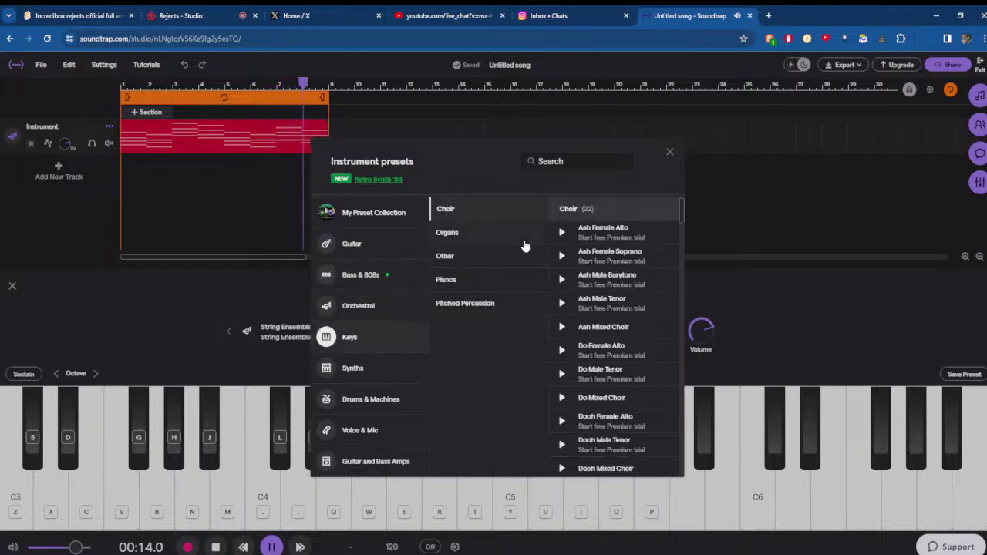
pyautogui.click(652, 336)
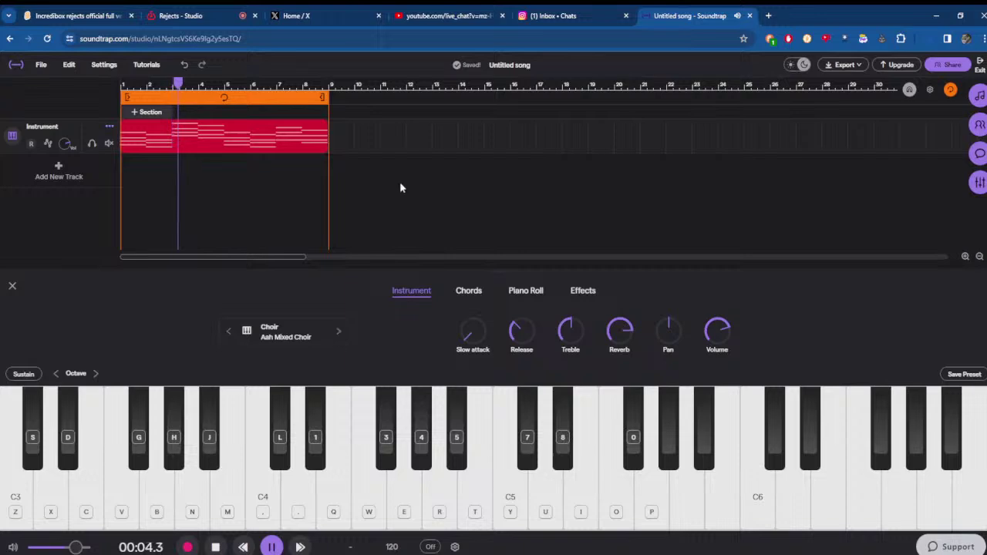
# - Send "yo" to the object show group chat on Instagram and return to the Soundtrap project
pyautogui.click(555, 15)
pyautogui.click(193, 130)
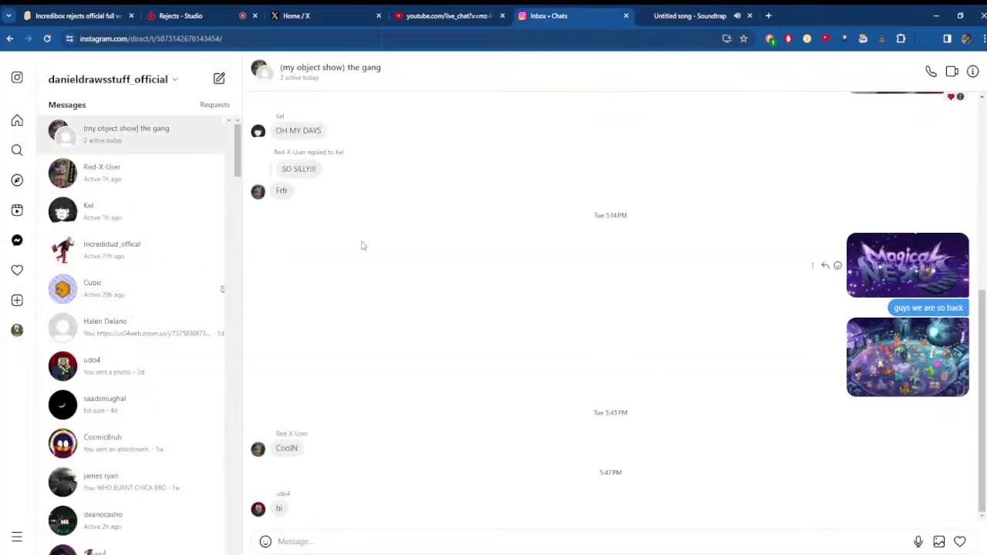
pyautogui.write('yo')
pyautogui.press('Return')
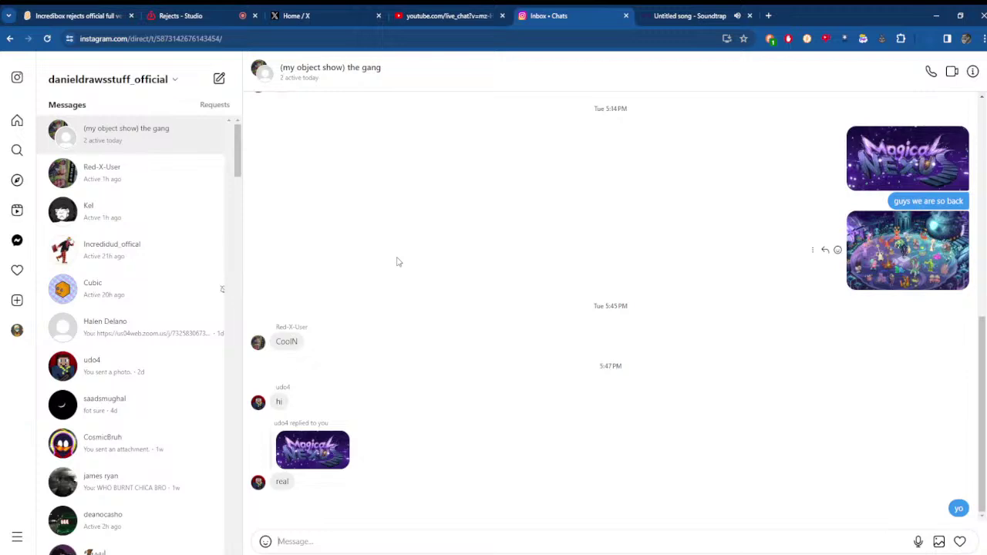
pyautogui.click(680, 11)
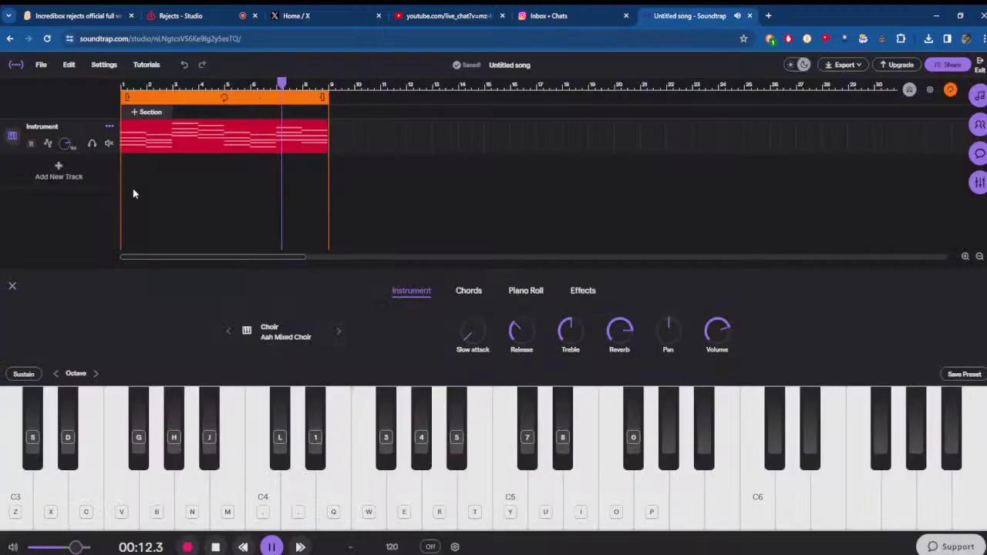
# - Try the Do Mixed Choir and Dooh Mixed Choir presets on the Instrument track and settle on Ooh Mixed Choir
pyautogui.click(328, 332)
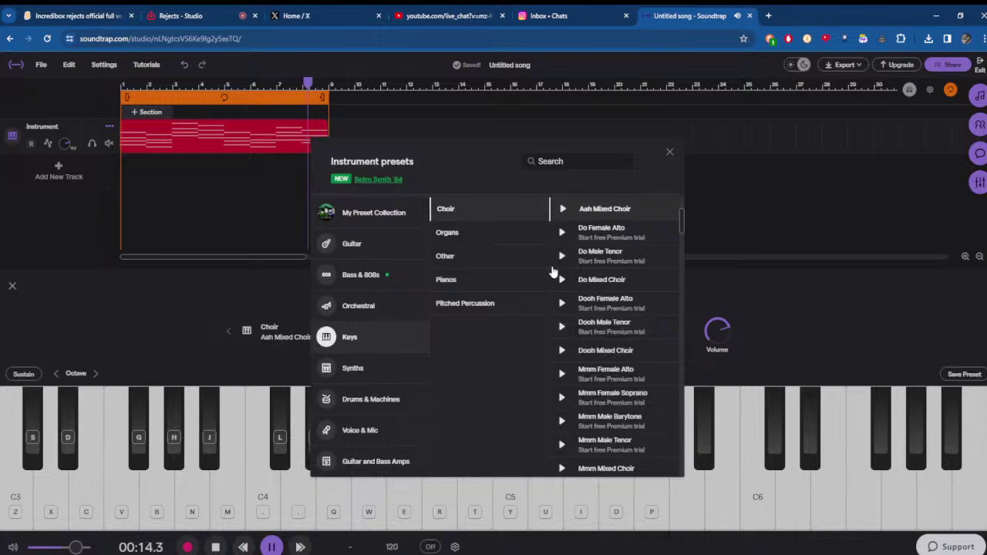
pyautogui.click(602, 280)
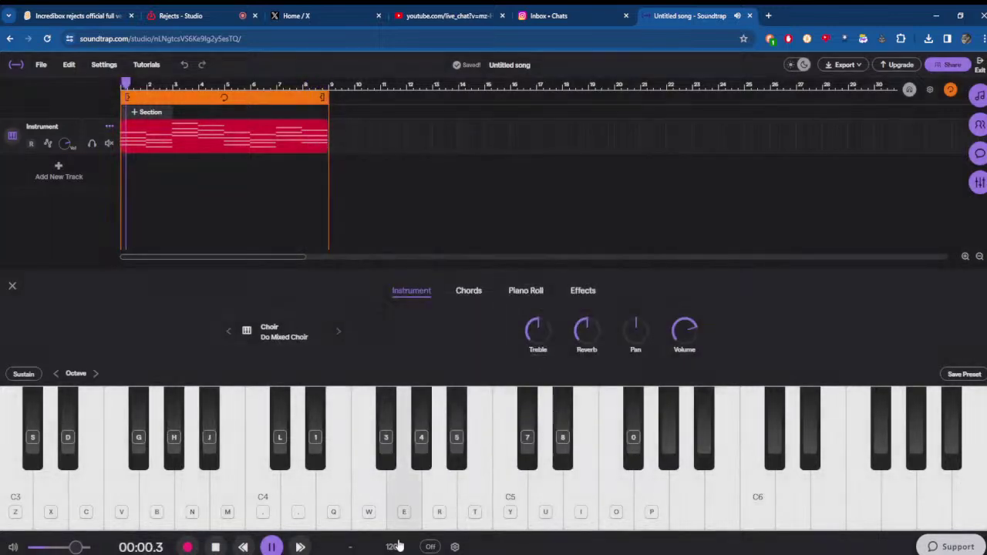
pyautogui.click(284, 526)
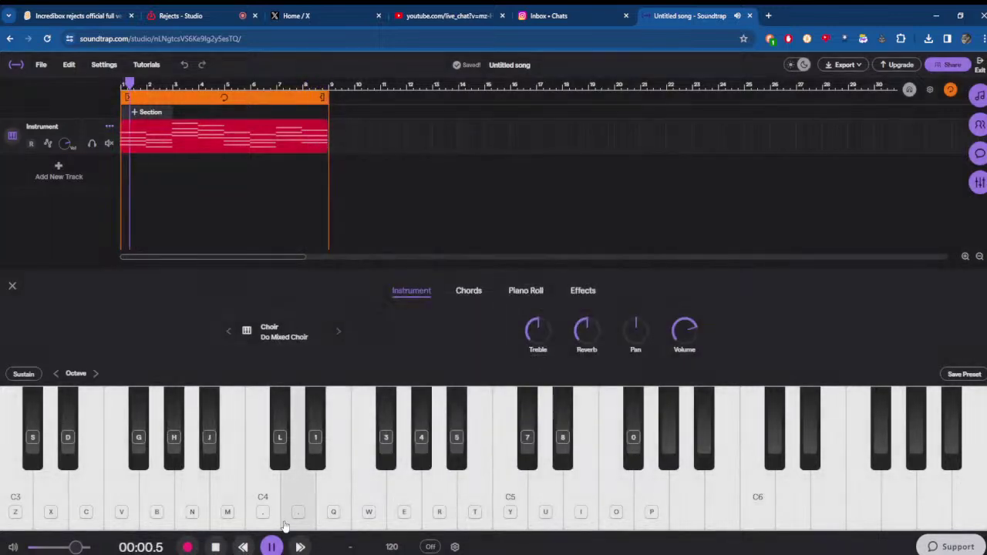
pyautogui.click(335, 332)
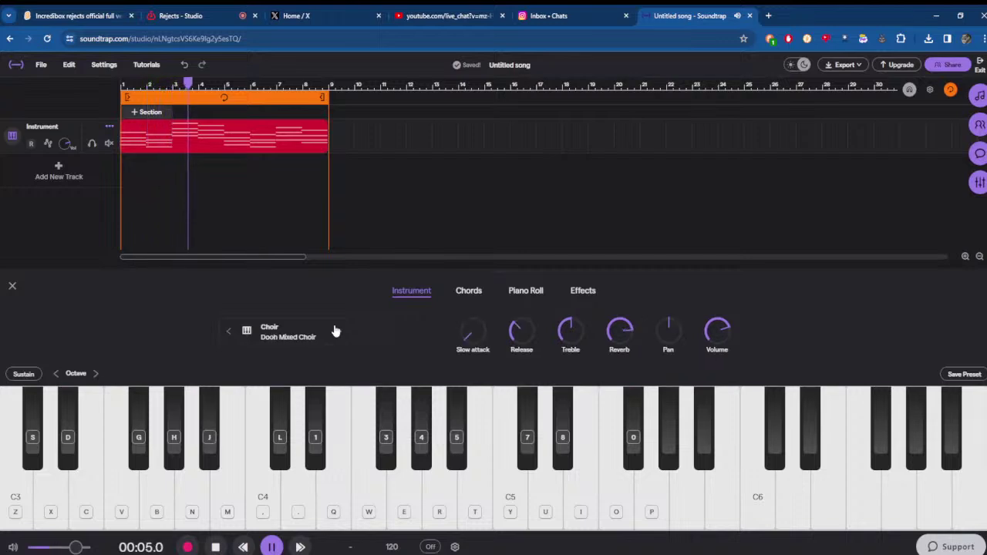
pyautogui.click(360, 481)
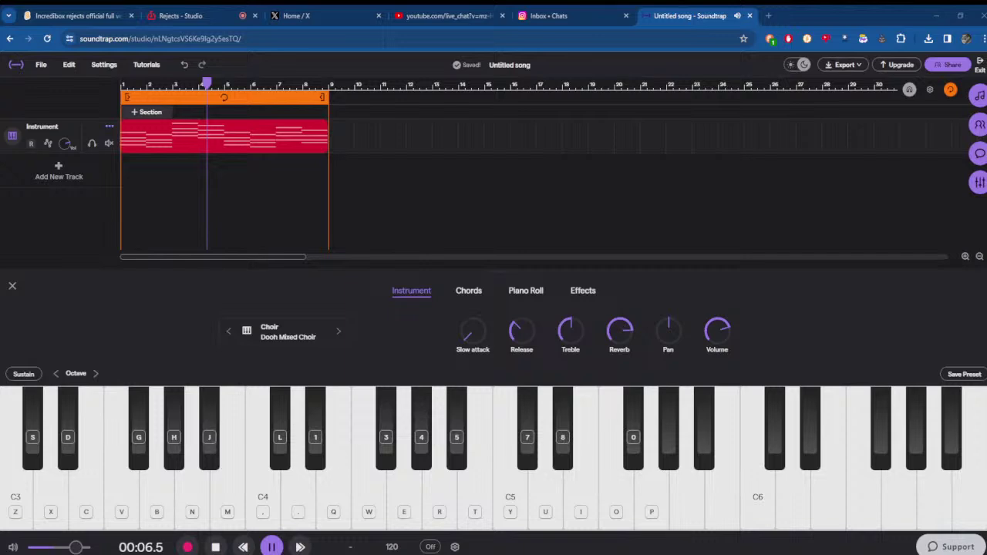
pyautogui.click(230, 331)
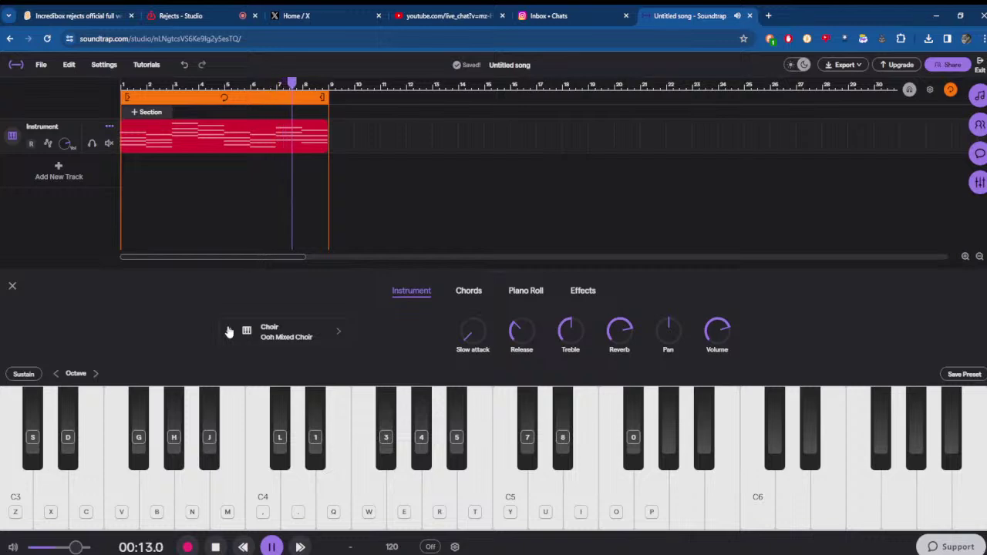
# - Export the Instrument track as a WAV audio file and add it as a new track in the BandLab Rejects project
pyautogui.click(109, 126)
pyautogui.moveTo(206, 252)
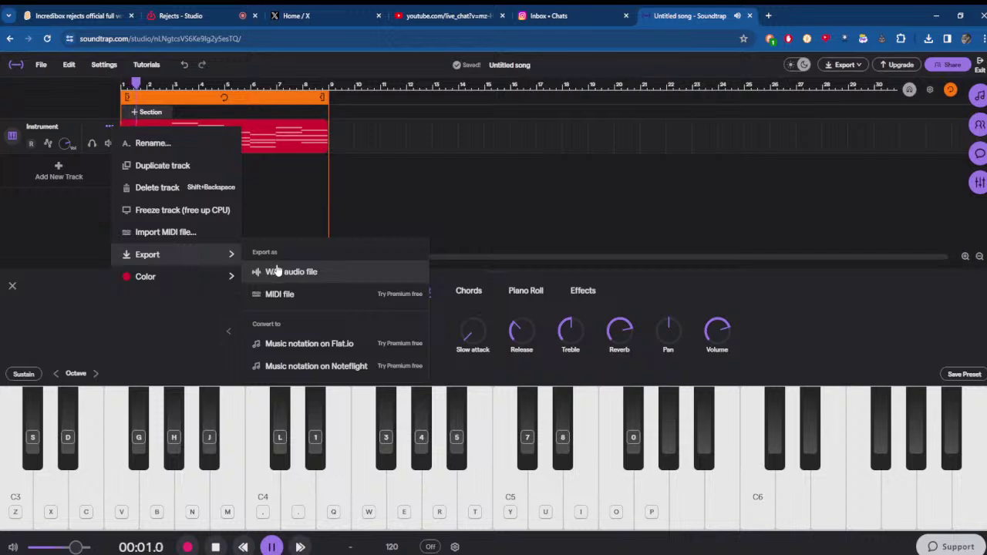
pyautogui.click(276, 271)
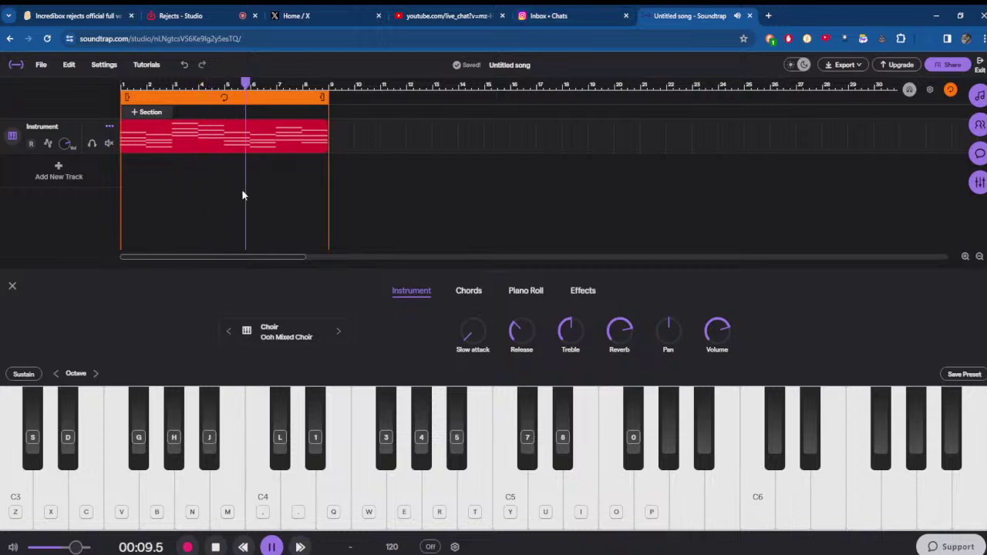
pyautogui.moveTo(240, 136)
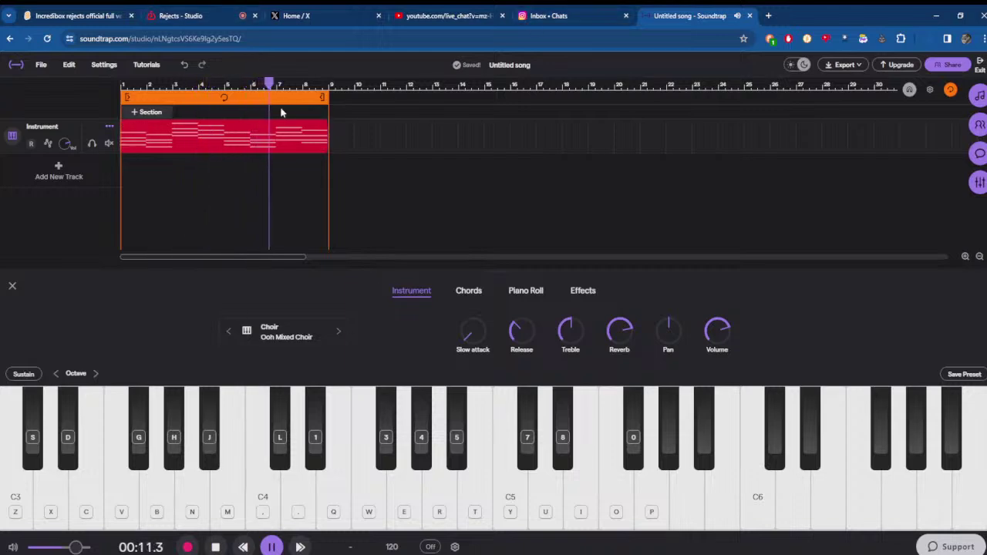
pyautogui.click(215, 9)
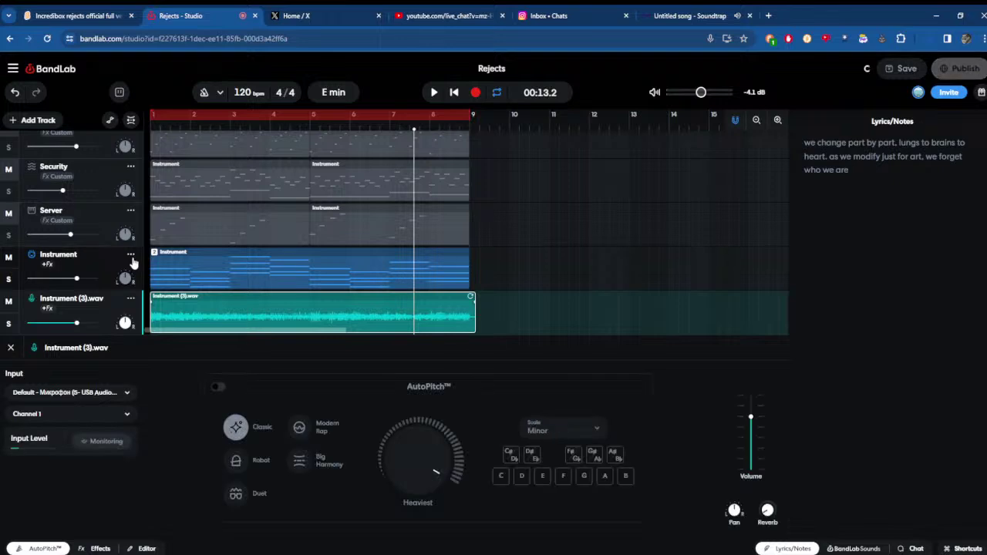
# - Delete the blue MIDI Instrument track above the imported WAV and start playback
pyautogui.click(130, 253)
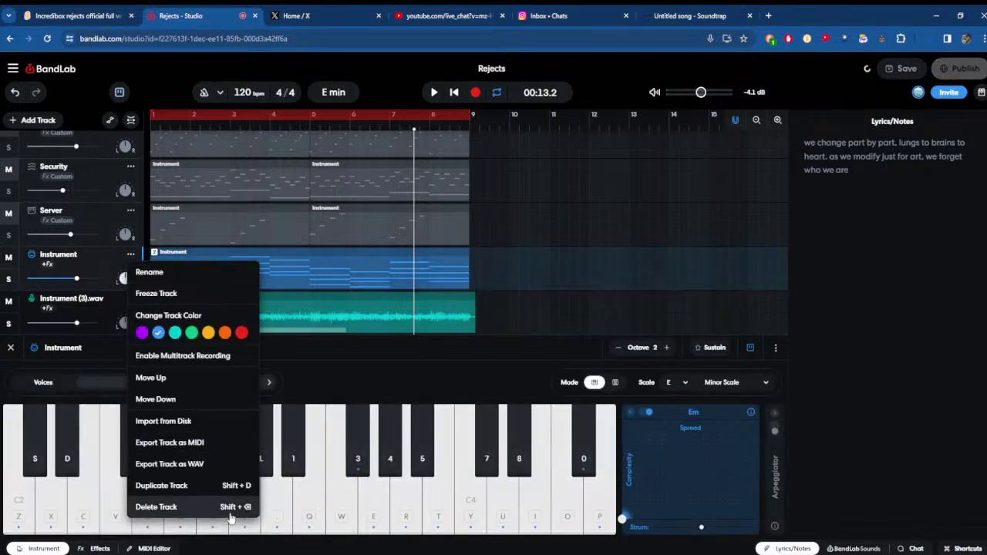
pyautogui.click(231, 508)
pyautogui.press('space')
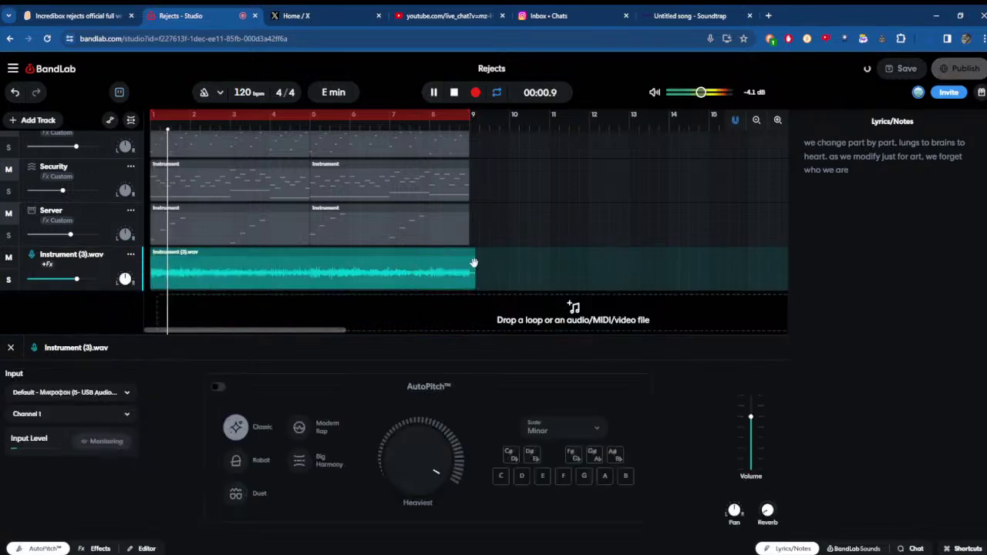
# - Trim the end of the Instrument (3).wav region to bar 9 and set its region gain to +5.2 dB
pyautogui.moveTo(476, 263); pyautogui.dragTo(462, 266)
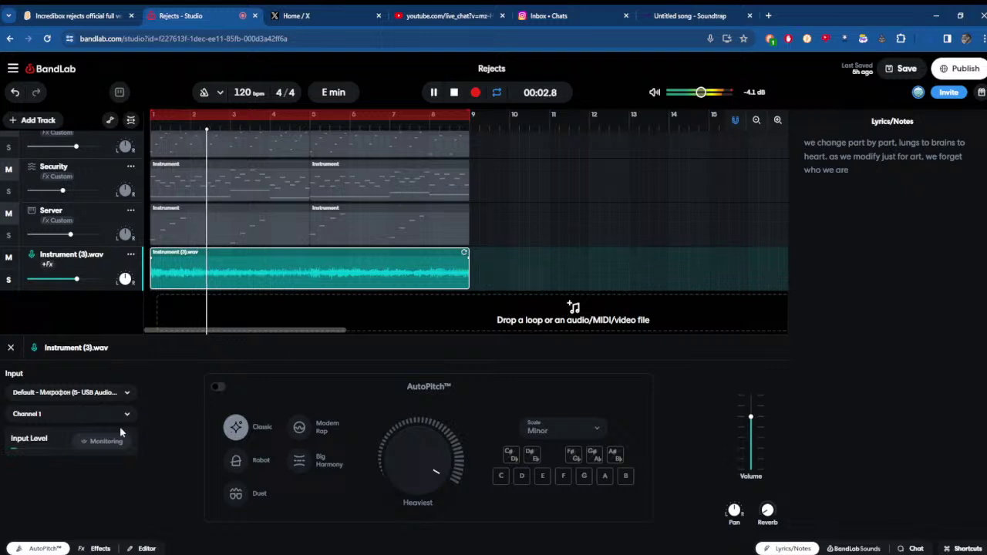
pyautogui.click(142, 548)
pyautogui.moveTo(77, 458); pyautogui.dragTo(74, 464)
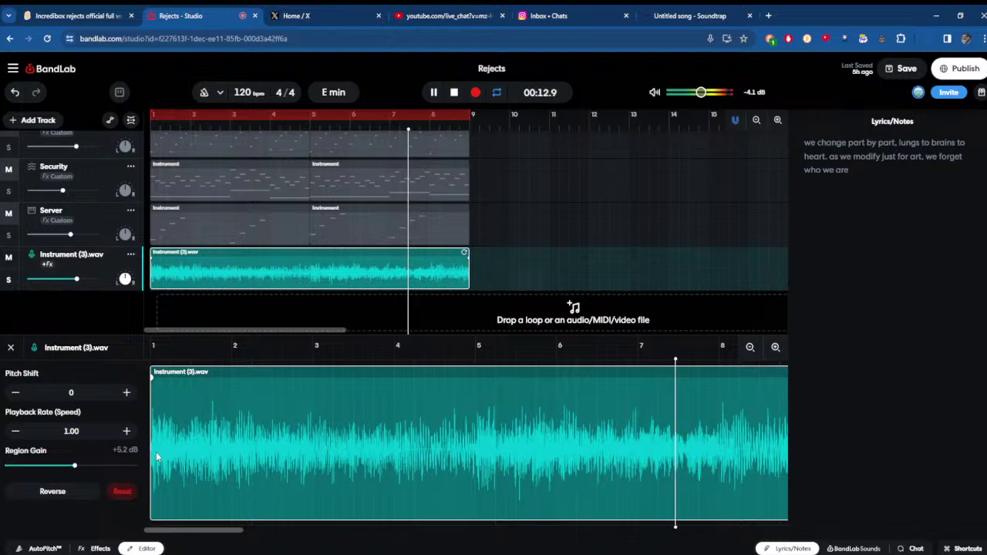
pyautogui.moveTo(158, 454); pyautogui.dragTo(161, 453)
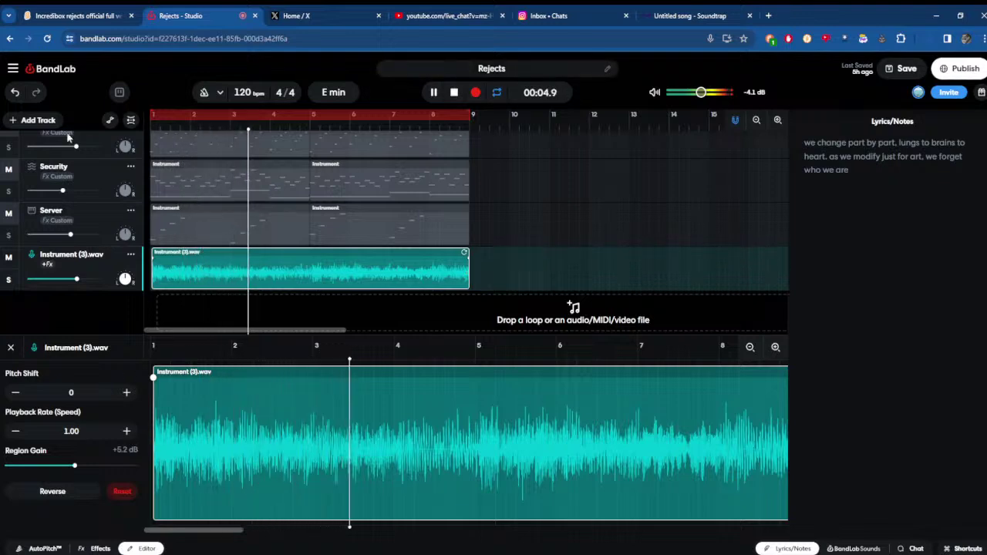
pyautogui.click(14, 92)
pyautogui.click(13, 96)
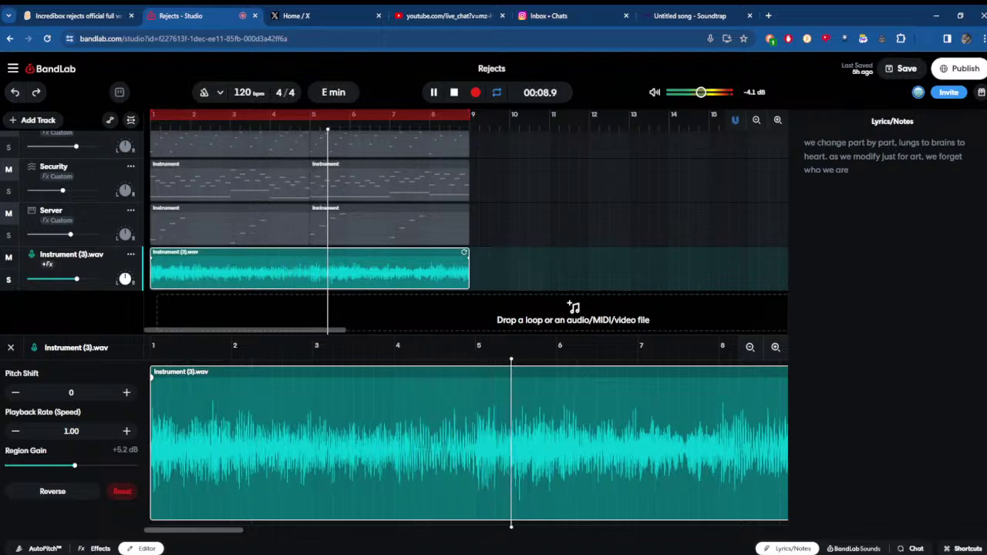
# - Turn up the reverb on the Instrument (3).wav track and solo it, with playback stopped
pyautogui.click(97, 549)
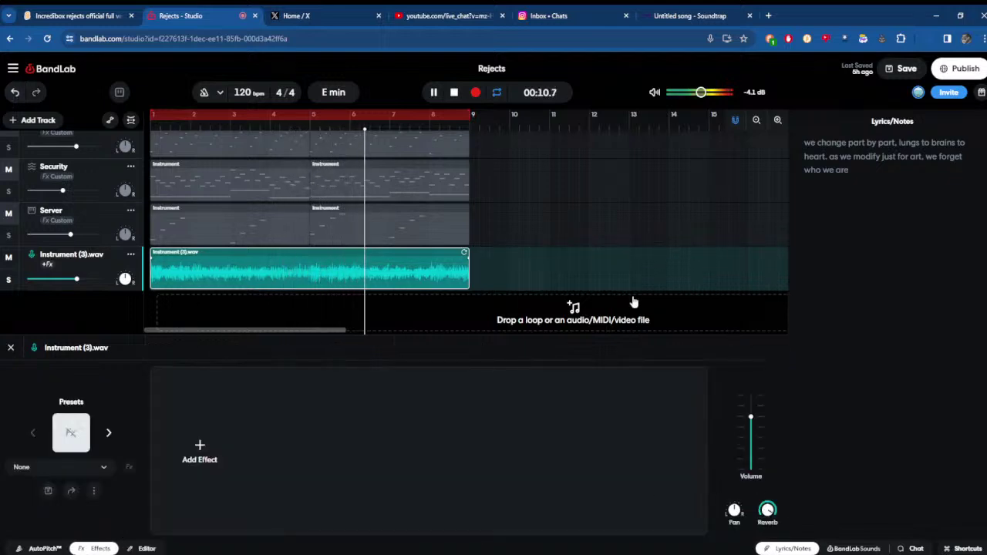
pyautogui.click(8, 279)
pyautogui.press('space')
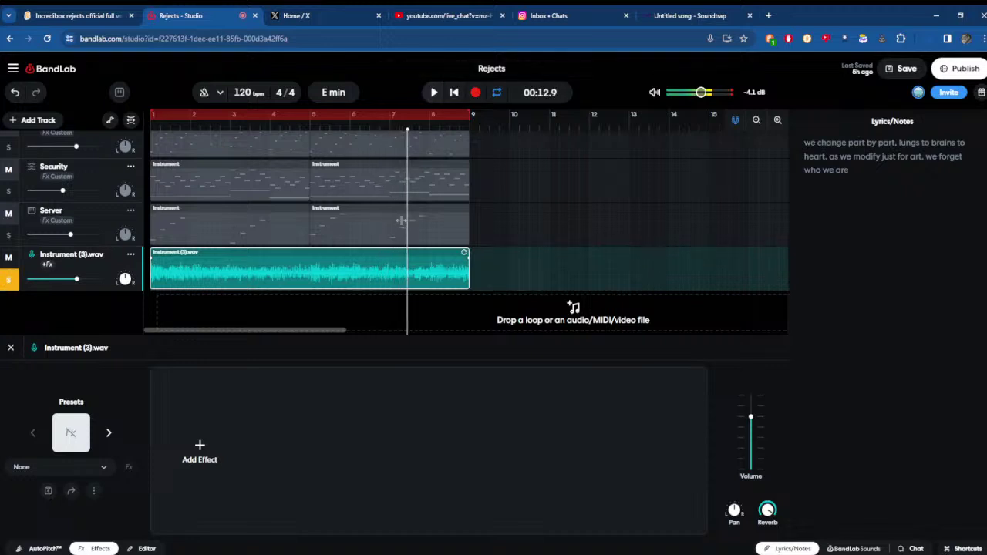
# - Slice the Instrument (3).wav region in two at bar 5
pyautogui.moveTo(407, 282); pyautogui.dragTo(310, 277)
pyautogui.rightClick(335, 267)
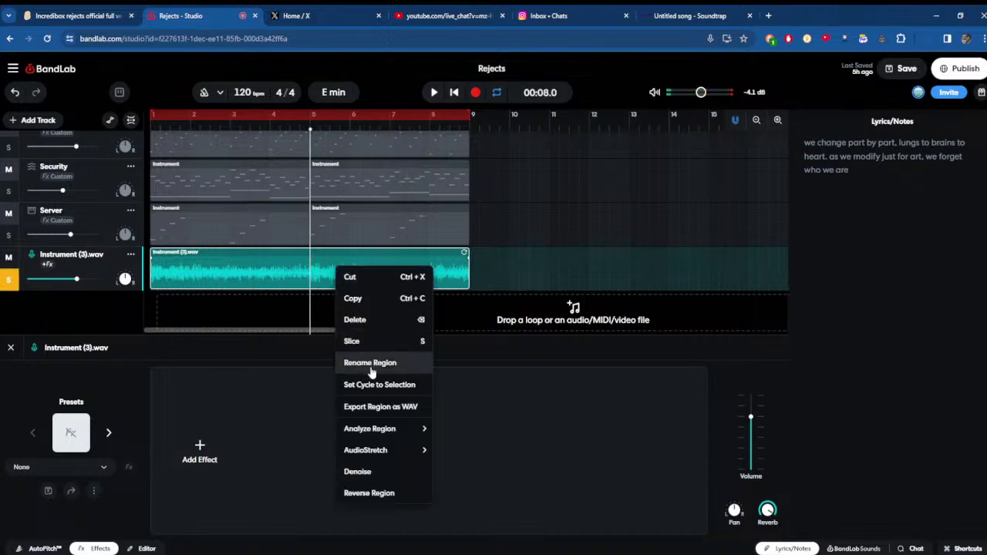
pyautogui.click(365, 347)
# - Duplicate the track, keeping only the first half on the original and only the second half on the copy, moved to bar 1
pyautogui.click(130, 256)
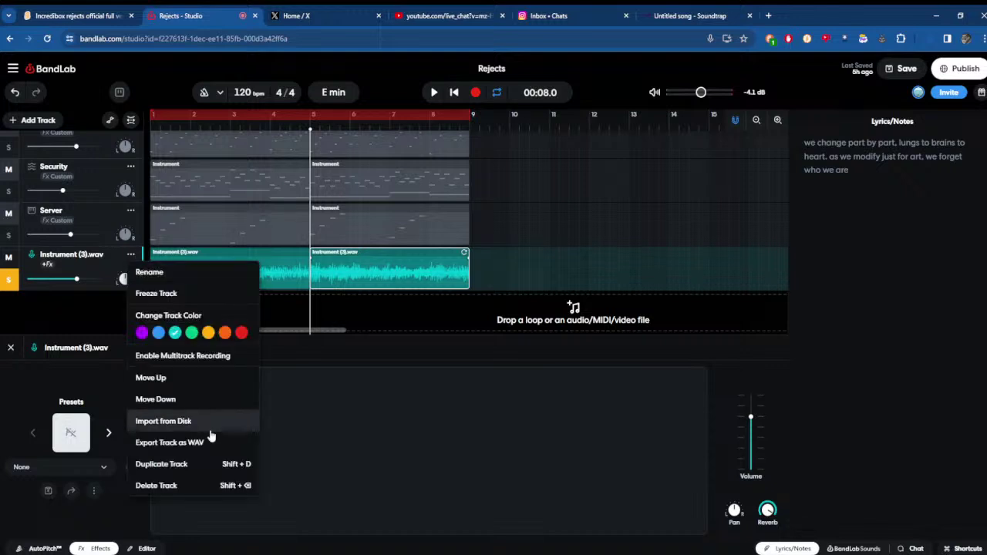
pyautogui.click(193, 460)
pyautogui.press('Delete')
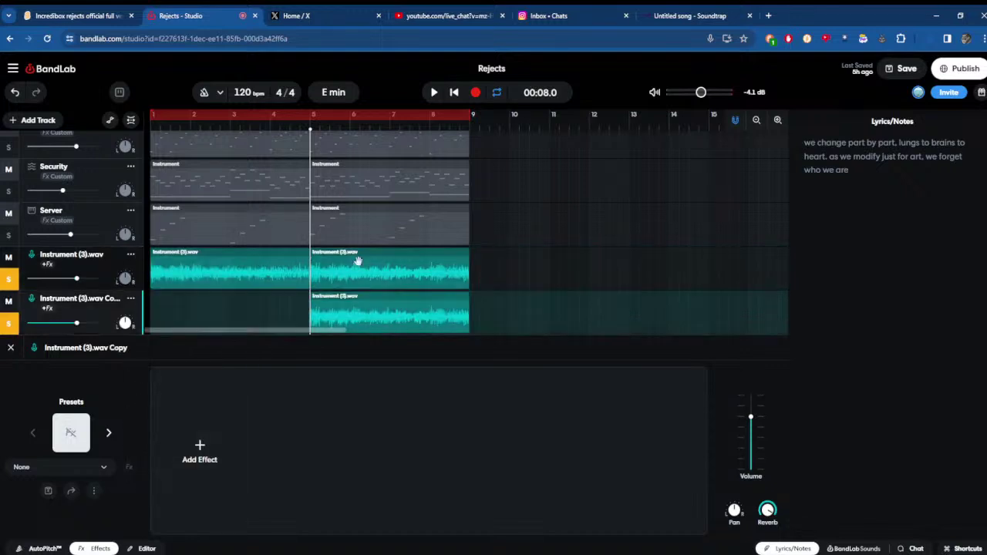
pyautogui.click(357, 260)
pyautogui.click(376, 302)
pyautogui.press('Delete')
# - Rename both the Instrument (3).wav track and its copy to "choir"
pyautogui.click(130, 254)
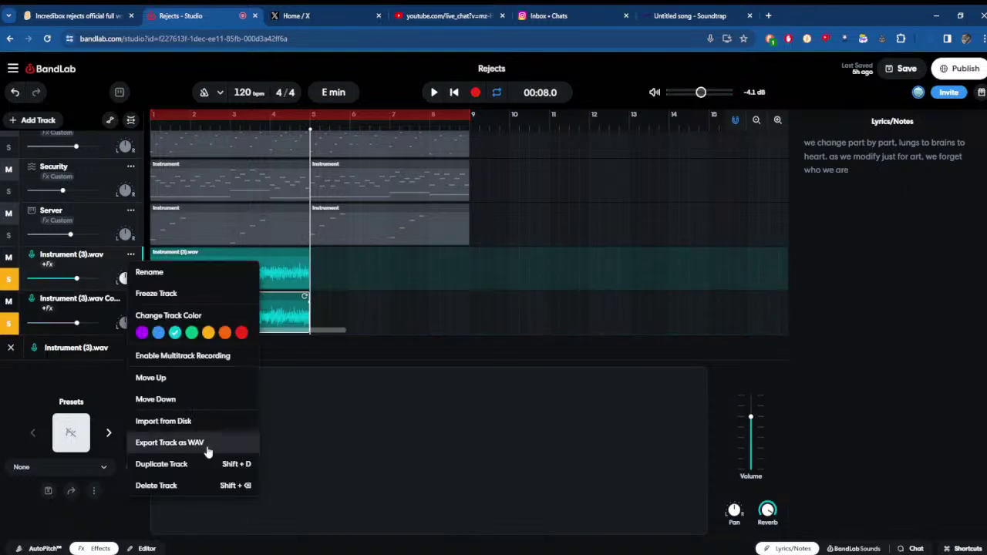
pyautogui.doubleClick(68, 258)
pyautogui.write('choir')
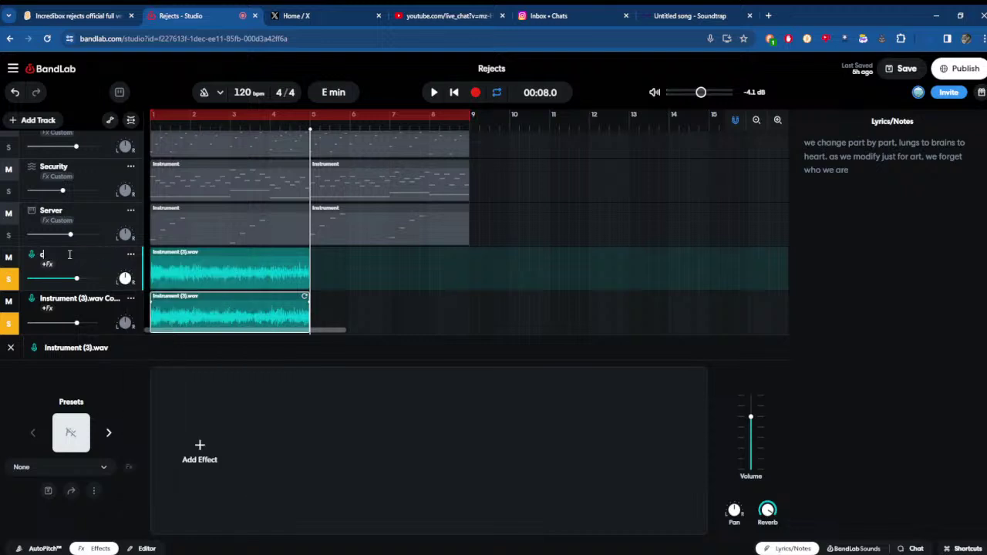
pyautogui.doubleClick(98, 301)
pyautogui.write('choir')
# - Export both choir tracks as WAV files and switch to the Incredibox rejects project in Scratch
pyautogui.click(130, 255)
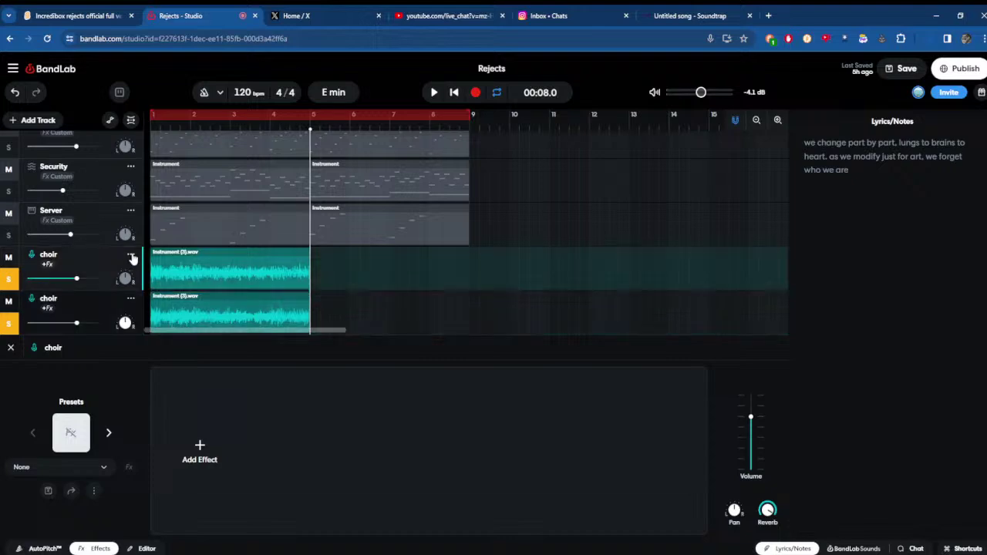
pyautogui.click(204, 443)
pyautogui.click(131, 300)
pyautogui.click(225, 484)
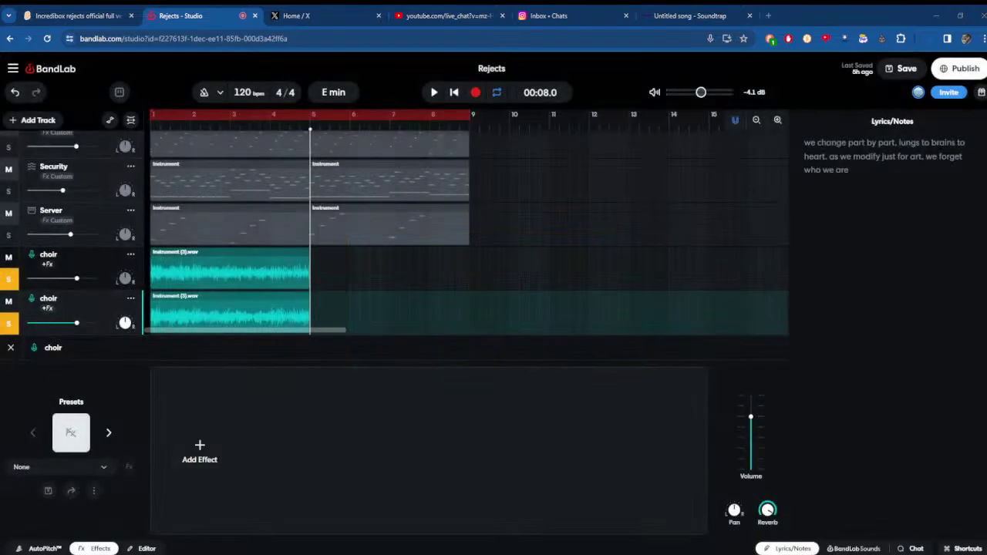
pyautogui.click(98, 11)
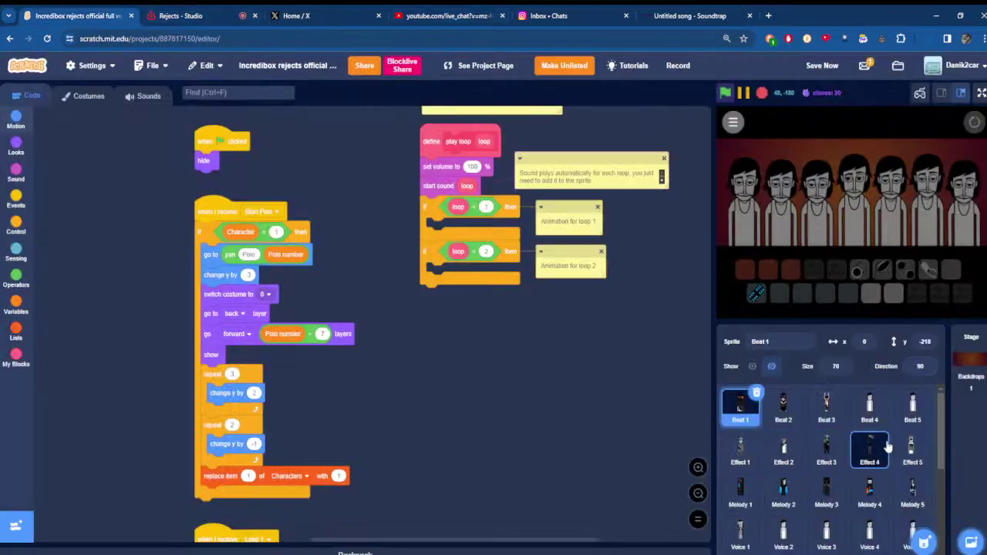
# - Upload the "Rejects - choir (1)" sound to the Voice 3 sprite, play it and make it softer
pyautogui.click(827, 533)
pyautogui.click(136, 92)
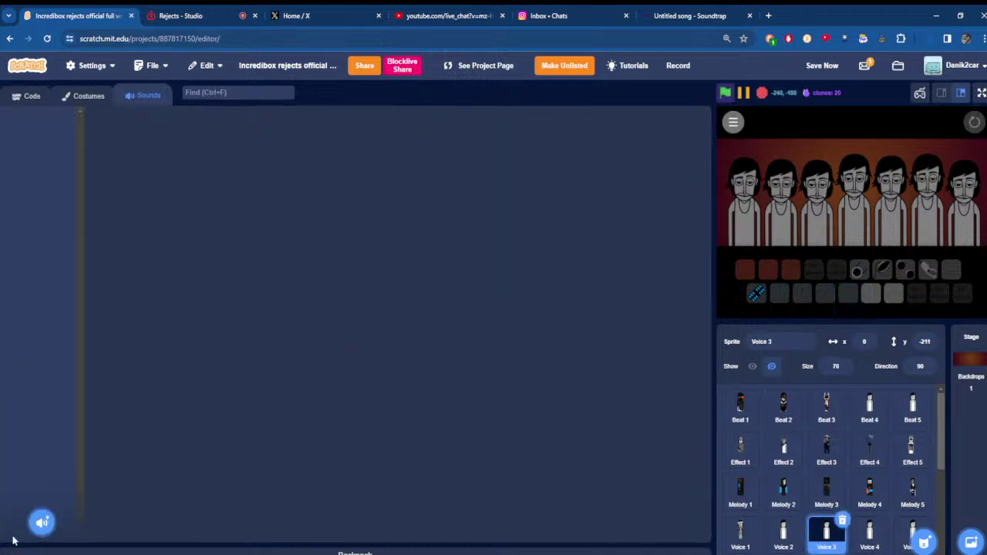
pyautogui.moveTo(41, 435)
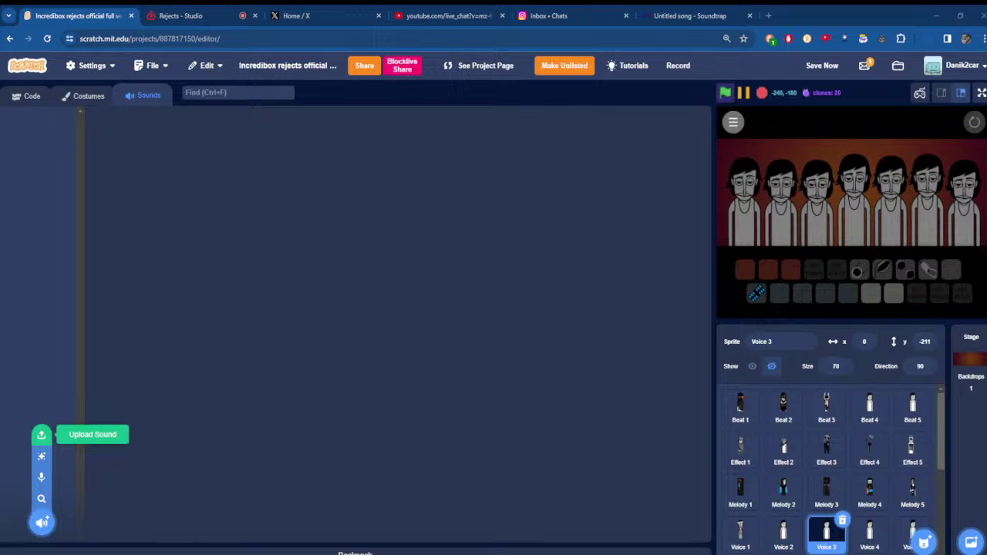
pyautogui.click(108, 367)
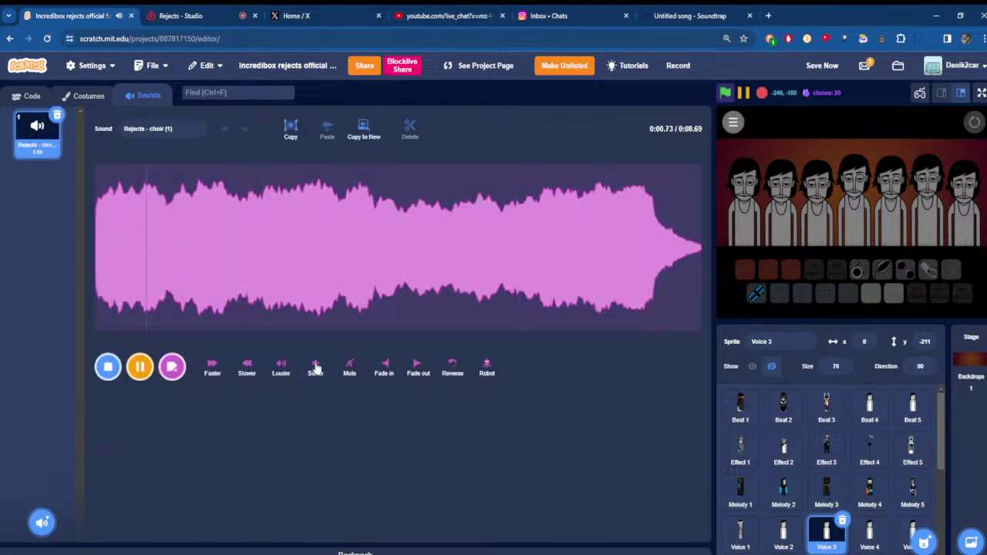
pyautogui.click(316, 367)
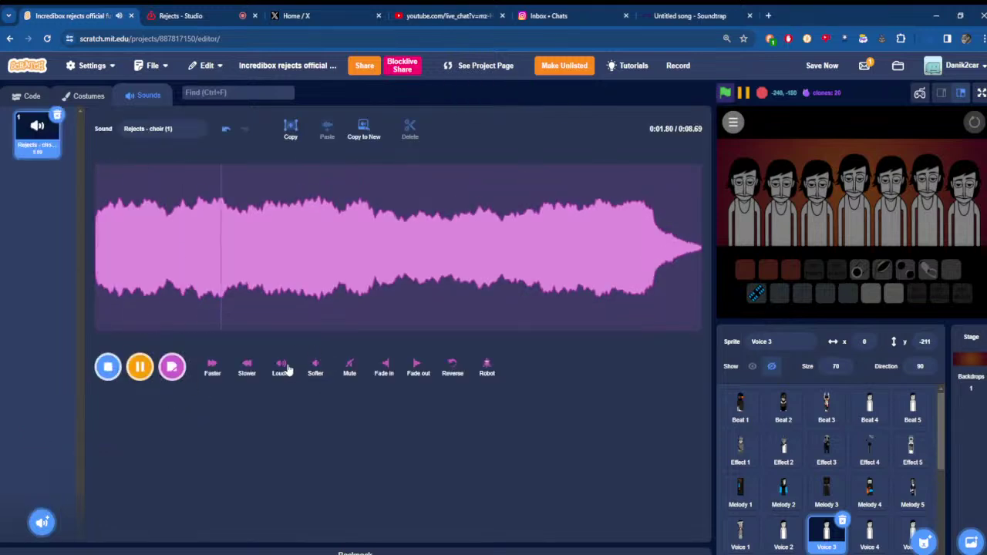
# - Upload the "Rejects - choir" sound ahead of "Rejects - choir (1)" and adjust the loudness of both with Softer and Louder
pyautogui.moveTo(42, 519)
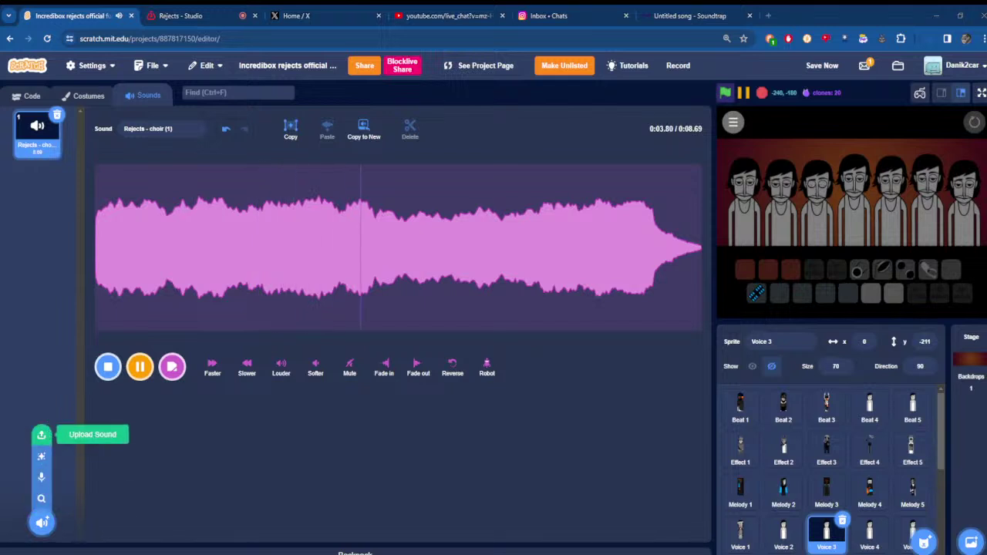
pyautogui.moveTo(37, 185); pyautogui.dragTo(38, 132)
pyautogui.click(316, 367)
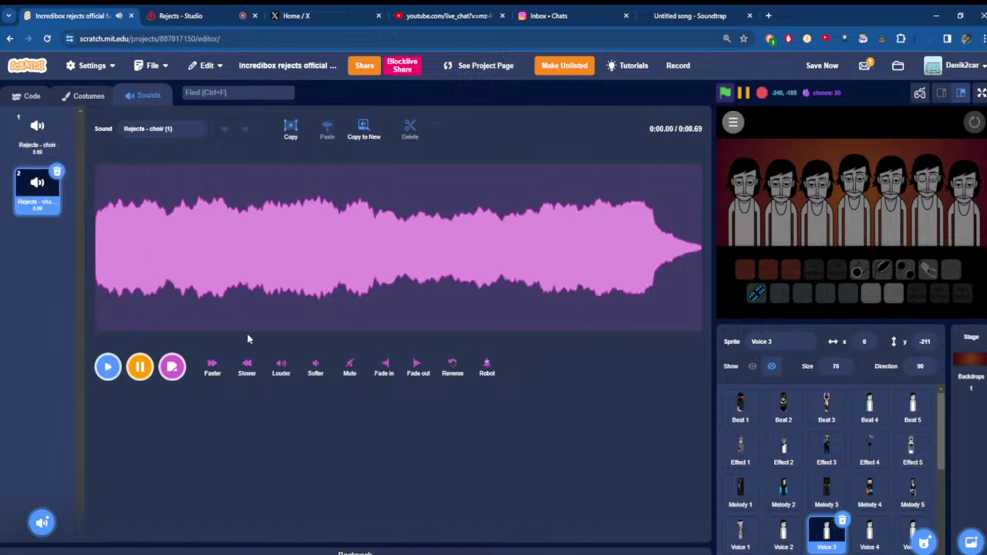
pyautogui.click(279, 372)
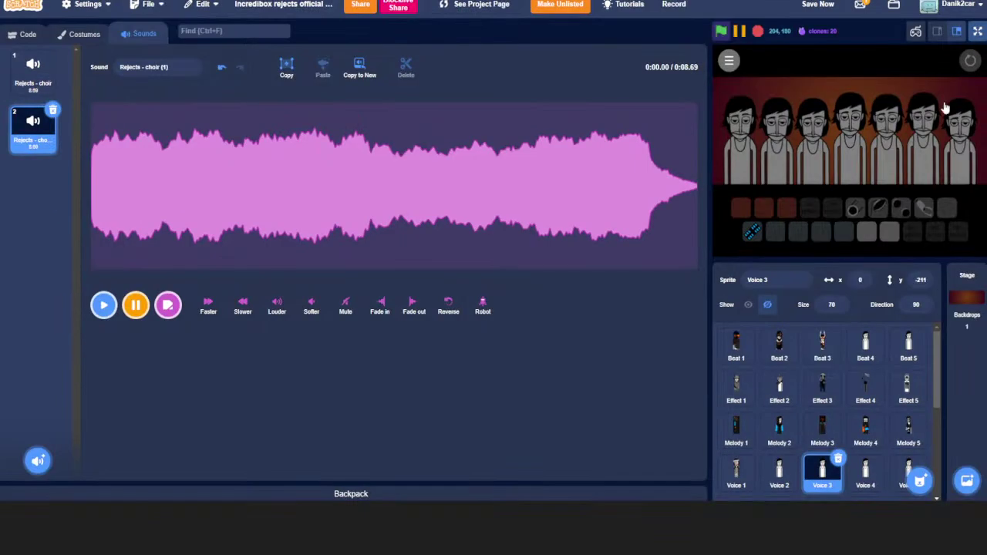
# - Test the Voice 3 loop in full screen on the fifth character, combining it with various other sounds on the first four
pyautogui.click(981, 93)
pyautogui.moveTo(633, 436); pyautogui.dragTo(584, 347)
pyautogui.moveTo(358, 503); pyautogui.dragTo(390, 297)
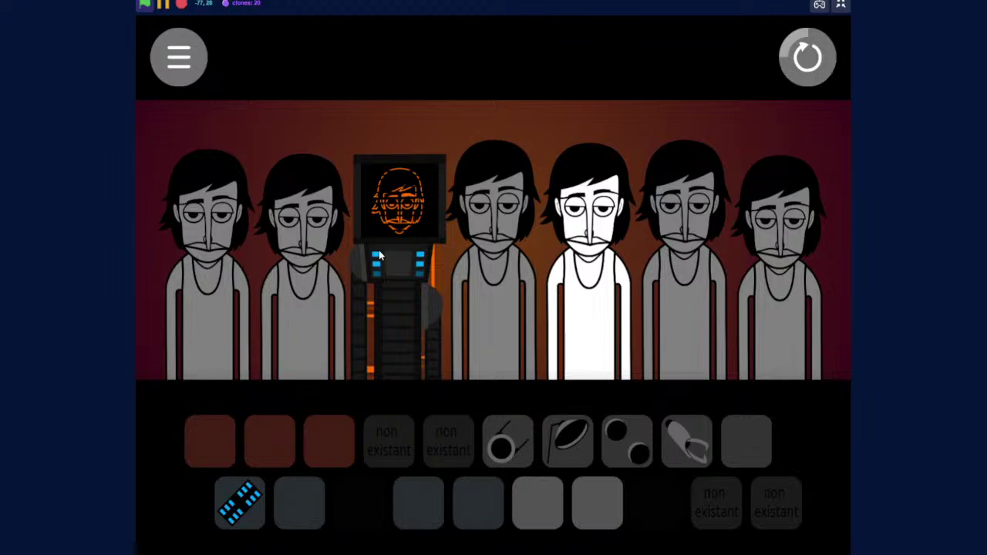
pyautogui.moveTo(746, 442); pyautogui.dragTo(502, 324)
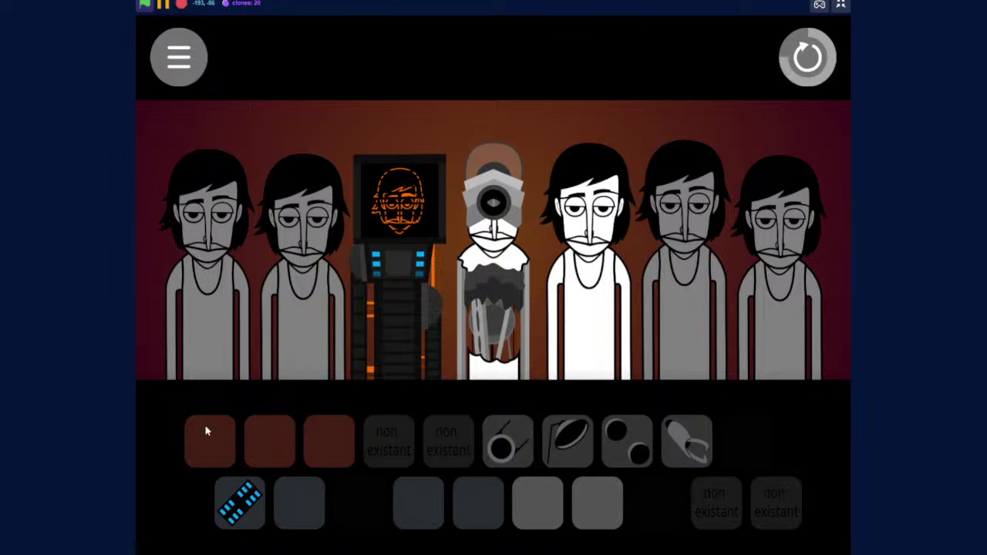
pyautogui.moveTo(240, 503); pyautogui.dragTo(297, 308)
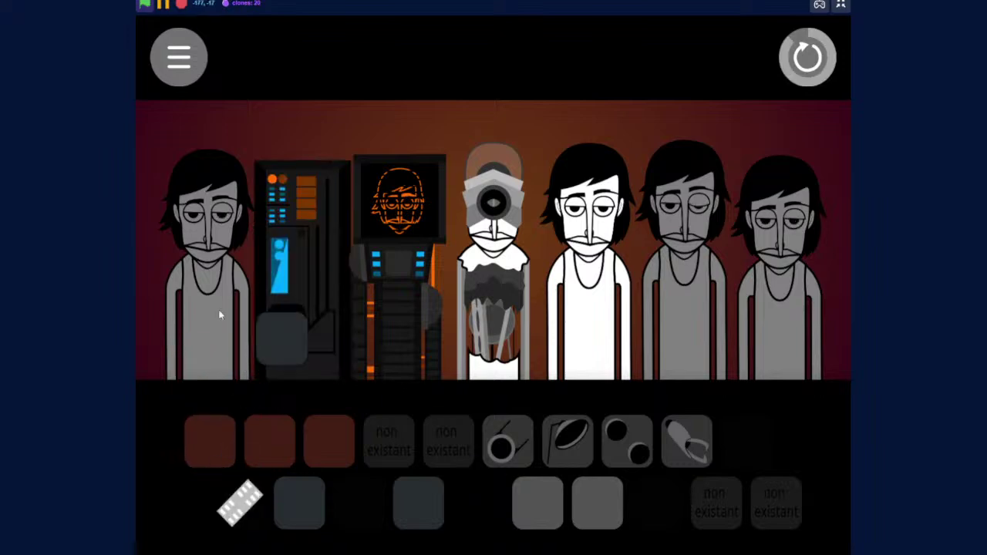
pyautogui.click(415, 262)
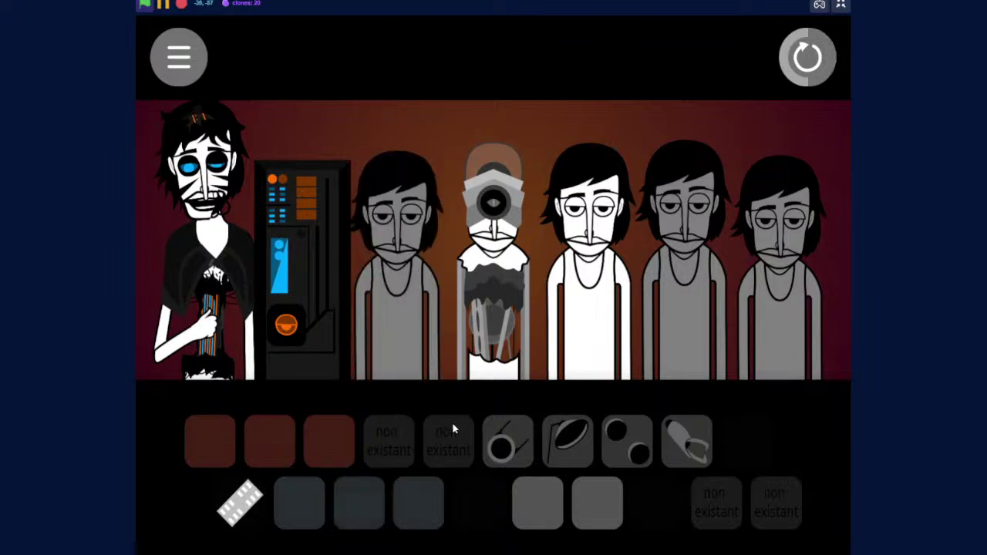
pyautogui.moveTo(512, 440); pyautogui.dragTo(378, 337)
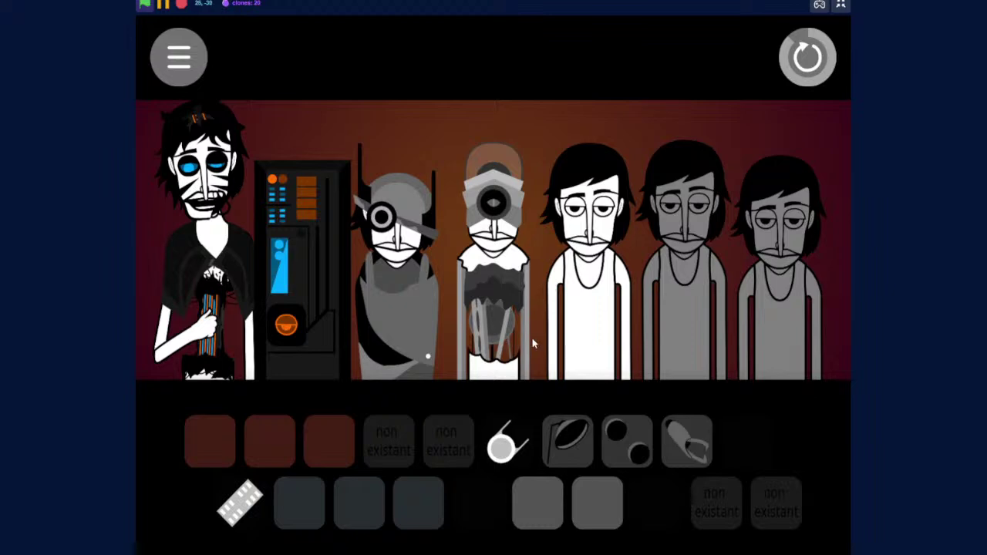
# - Remove the sounds from the first four characters, leaving only the fifth playing, and exit full screen
pyautogui.click(468, 245)
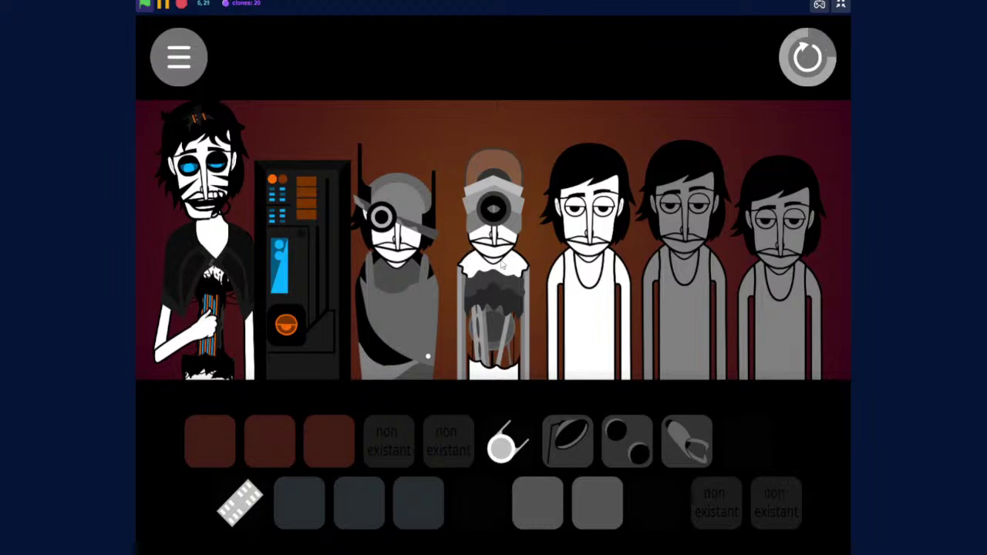
pyautogui.click(370, 264)
pyautogui.click(264, 248)
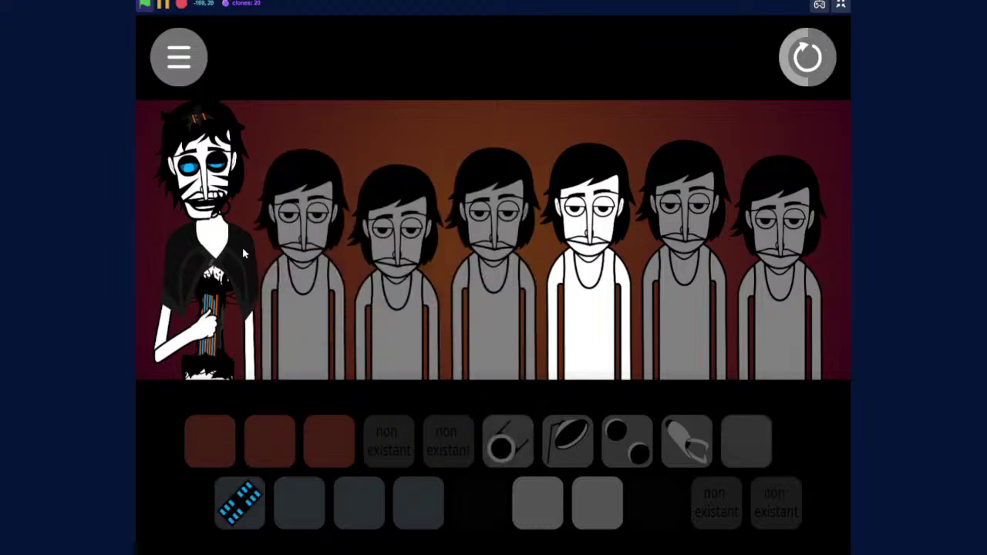
pyautogui.click(182, 254)
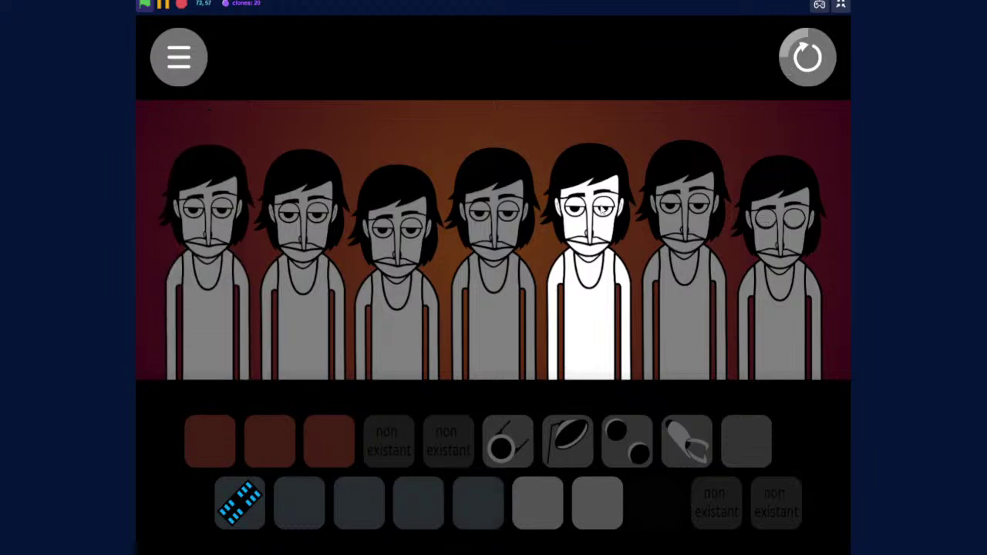
pyautogui.click(840, 6)
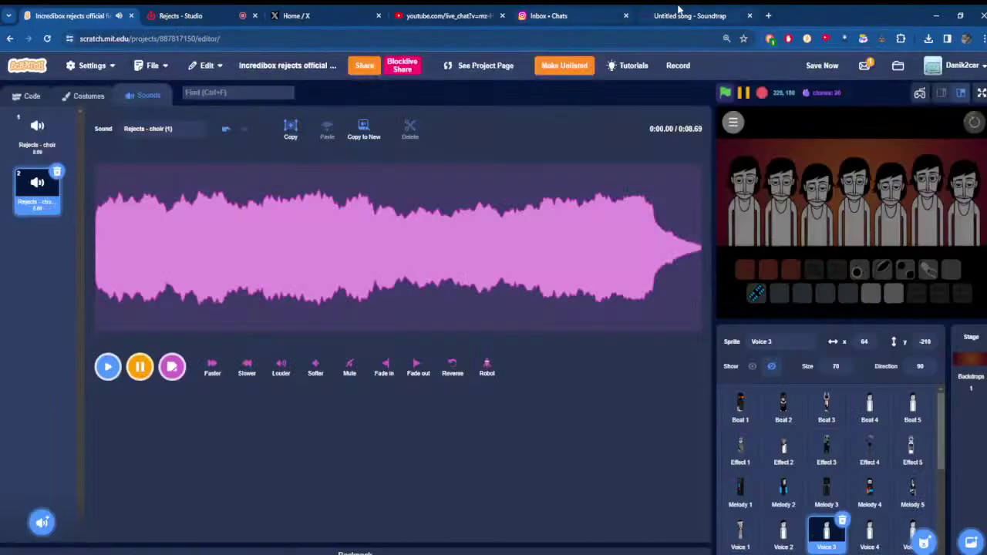
# - Switch to the Rejects project in BandLab and delete both choir tracks
pyautogui.click(184, 16)
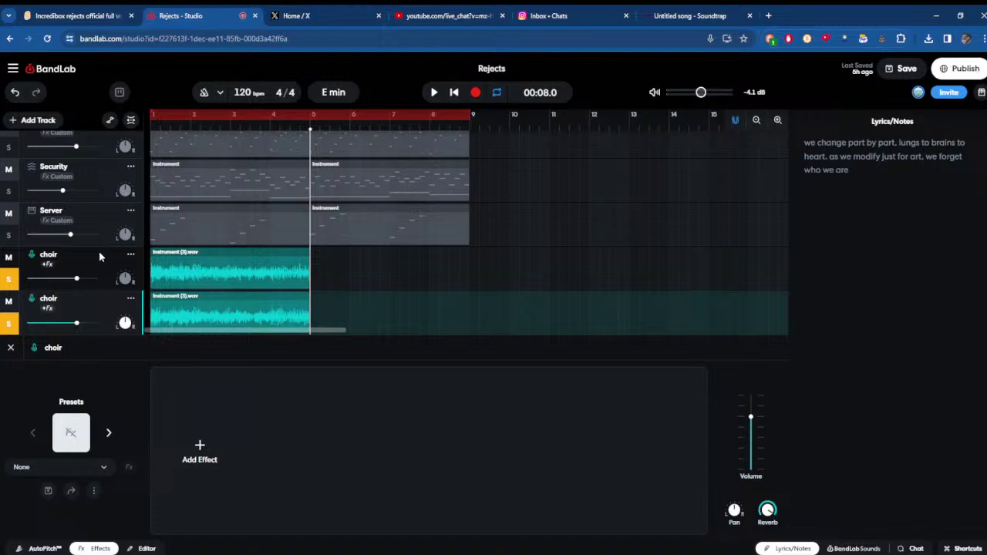
pyautogui.click(129, 255)
pyautogui.click(198, 487)
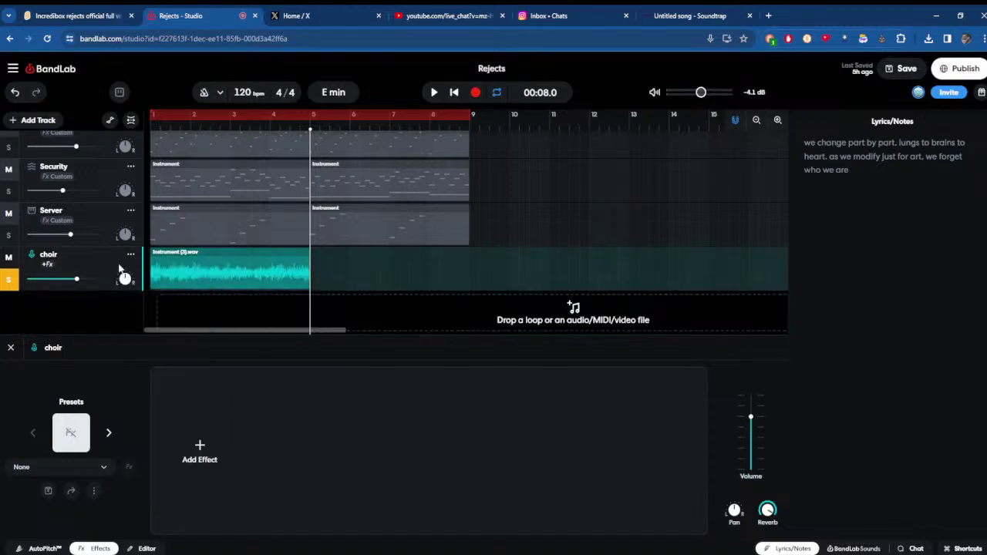
pyautogui.click(131, 256)
pyautogui.click(219, 487)
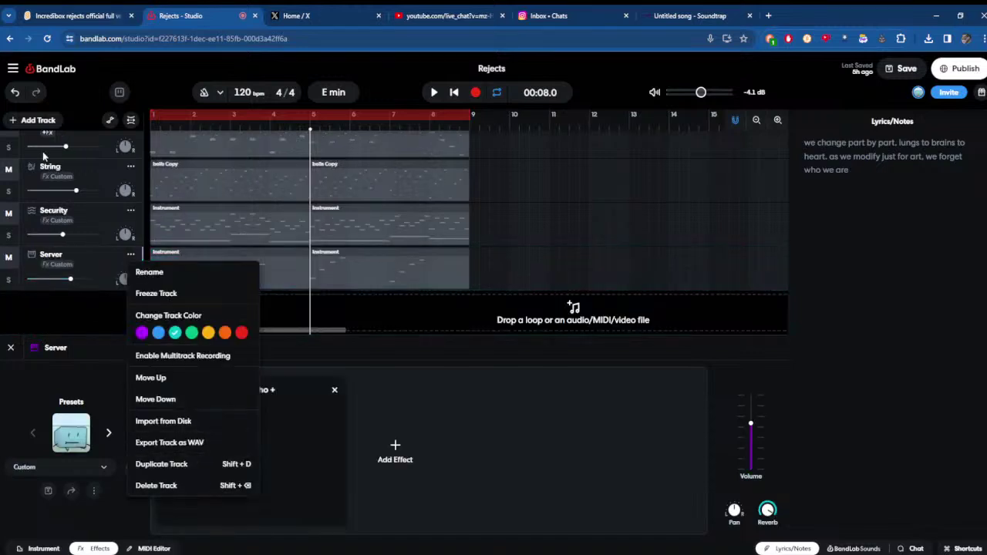
# - Add a new virtual instrument track below Server and assign it the FM Keys synth
pyautogui.click(38, 120)
pyautogui.click(62, 192)
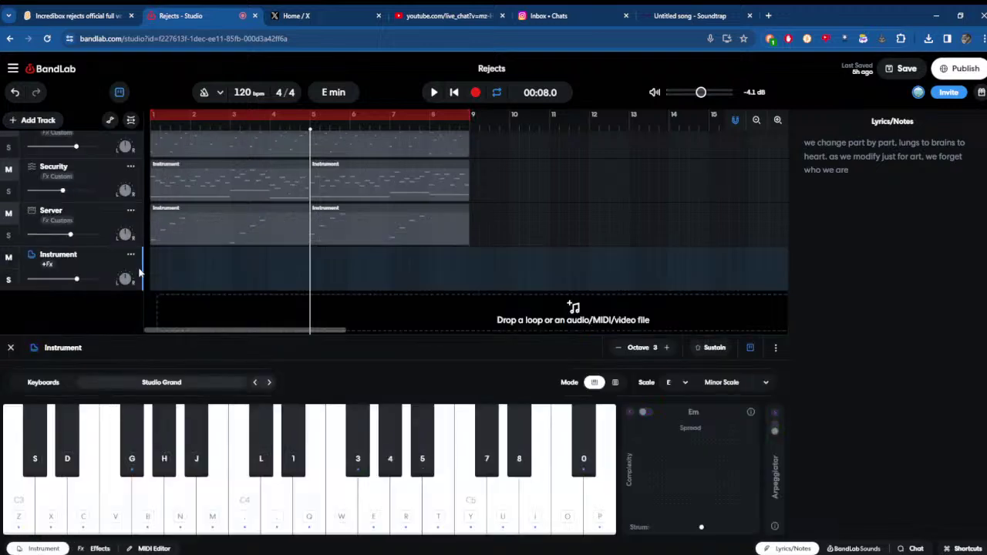
pyautogui.click(155, 383)
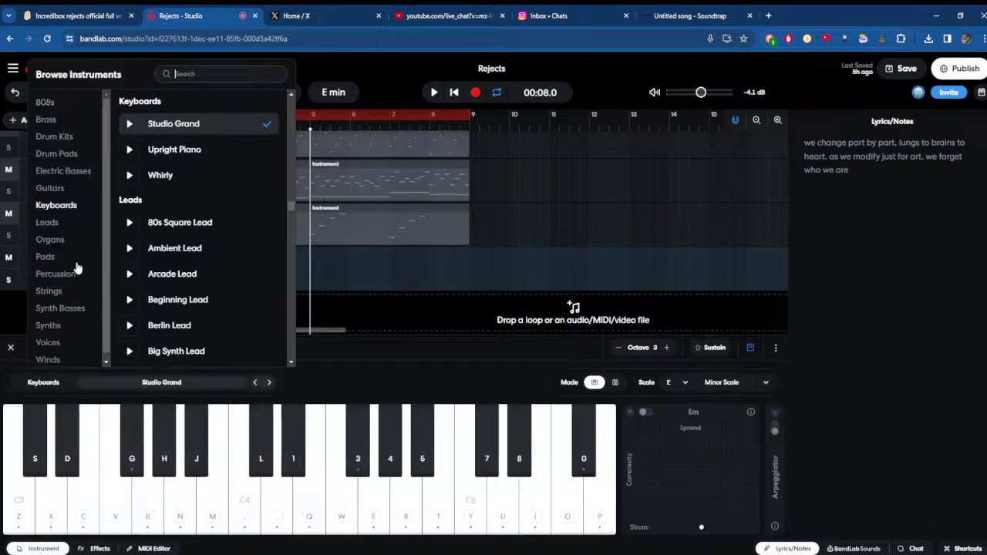
pyautogui.click(54, 323)
pyautogui.click(171, 225)
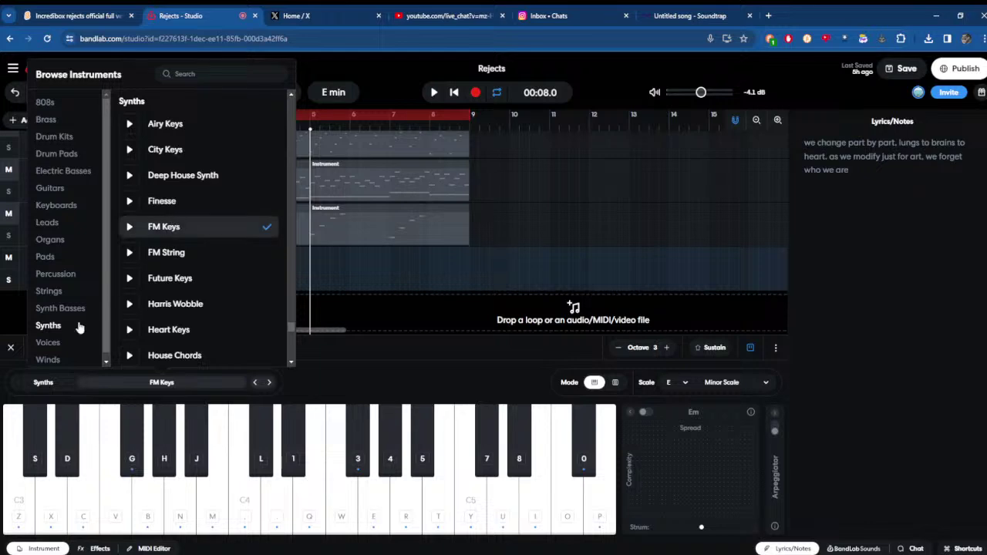
# - Preview the Otama and Wailer Synth voices and assign Choir Synth to the new track
pyautogui.click(54, 347)
pyautogui.click(129, 227)
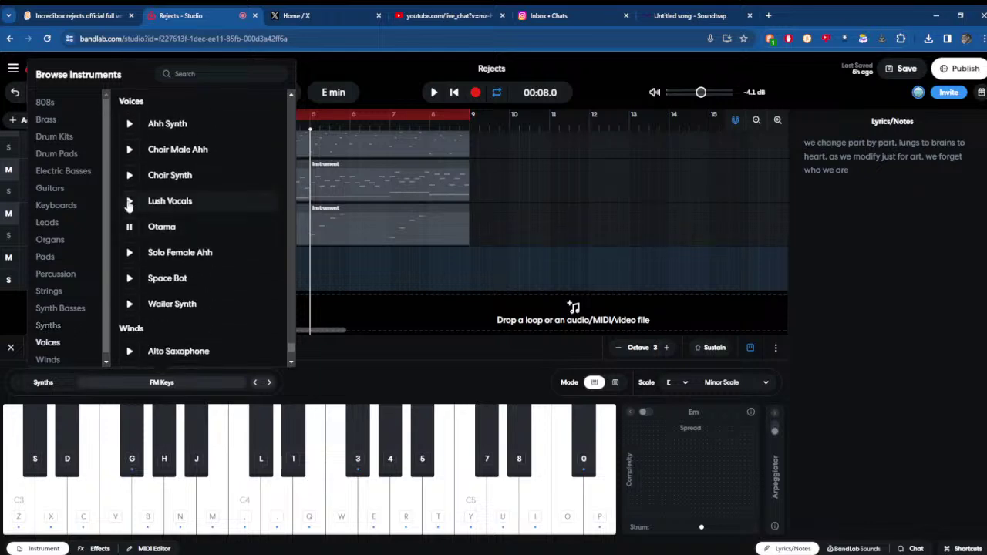
pyautogui.click(129, 304)
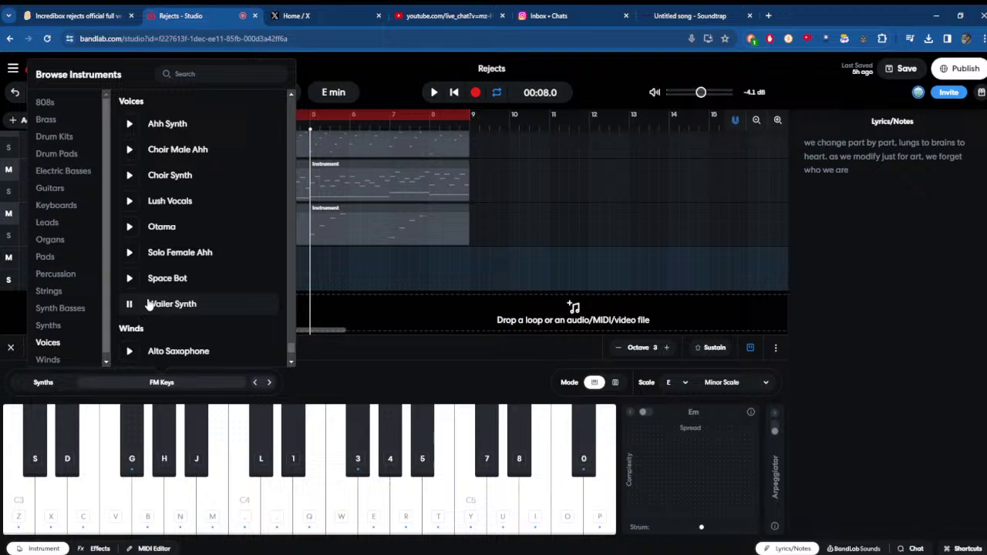
pyautogui.click(170, 175)
pyautogui.click(437, 364)
# - Lower the Choir Synth keyboard to octave 2, sounding a test note before and after
pyautogui.press('x')
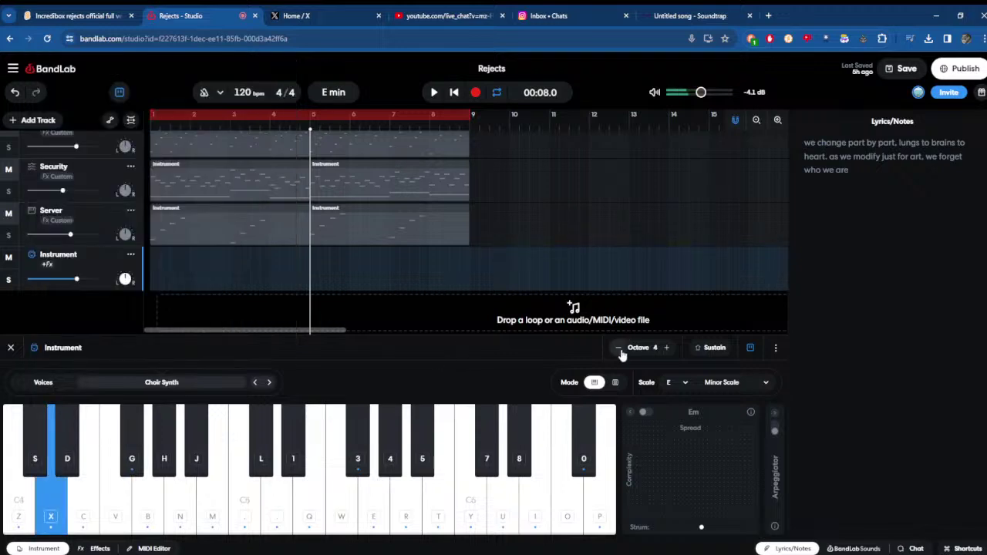
pyautogui.click(619, 348)
pyautogui.click(619, 348)
pyautogui.press('x')
# - Audition the following Voices presets with a test note each and settle on Wailer Synth
pyautogui.click(268, 381)
pyautogui.press('x')
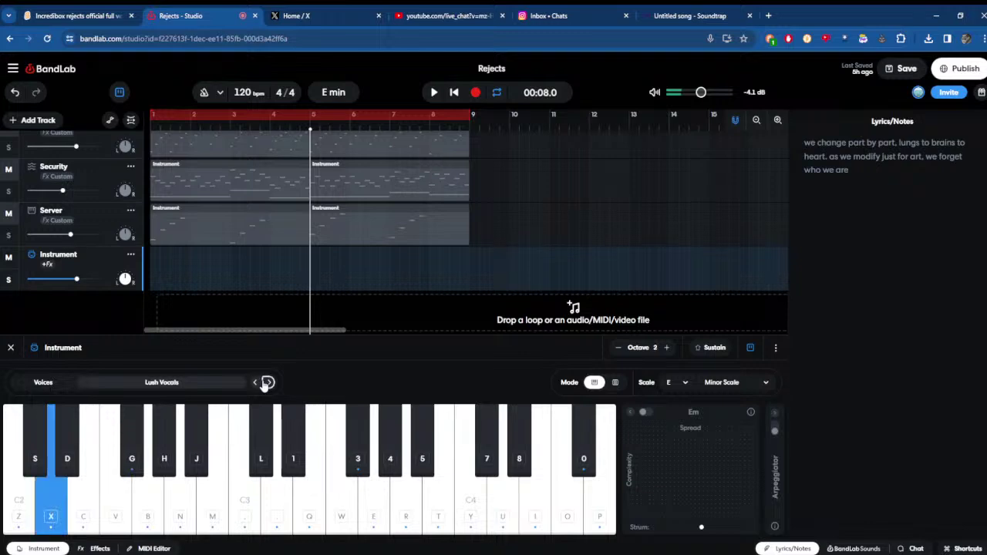
pyautogui.press('x')
pyautogui.click(267, 383)
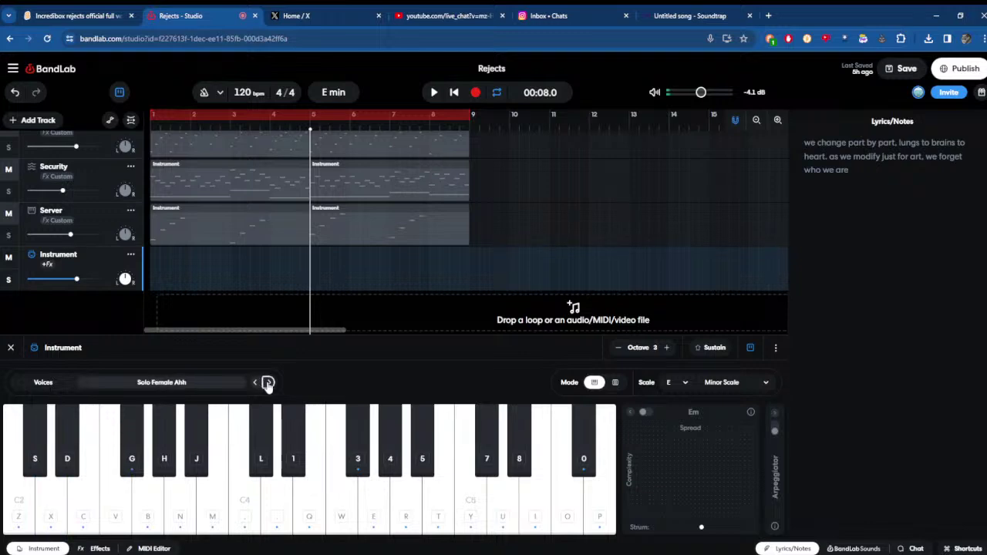
pyautogui.press('x')
pyautogui.click(267, 383)
pyautogui.press('x')
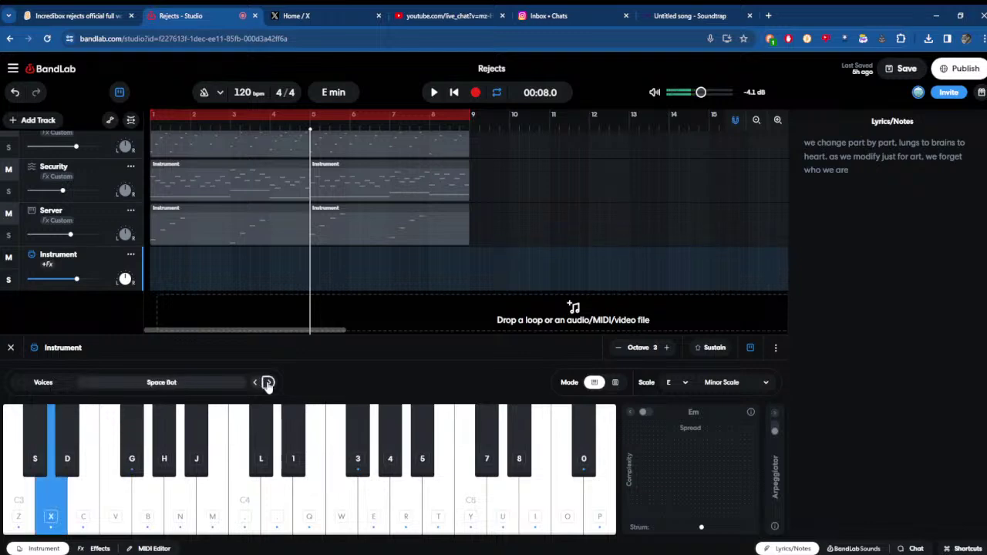
pyautogui.click(268, 382)
pyautogui.press('x')
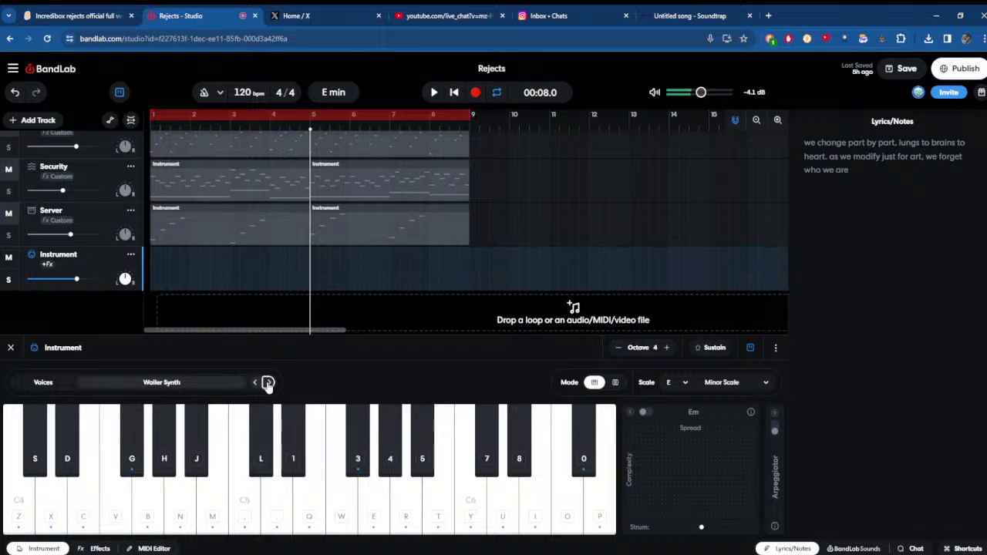
pyautogui.press('x')
pyautogui.press('x')
# - Turn on automatic chords for the Wailer Synth, check the String track's instrument settings and return to the new track
pyautogui.click(650, 413)
pyautogui.press('x')
pyautogui.rightClick(370, 137)
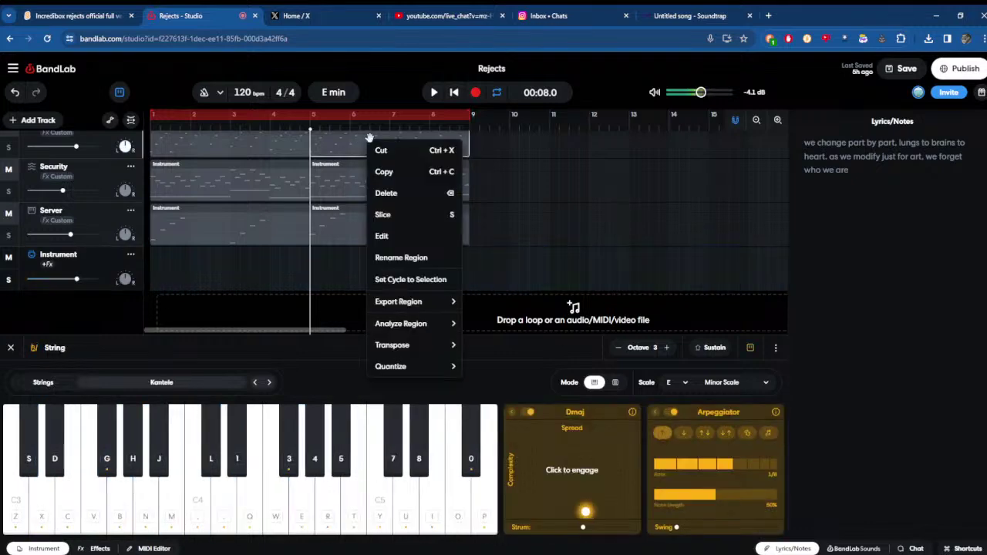
pyautogui.click(258, 278)
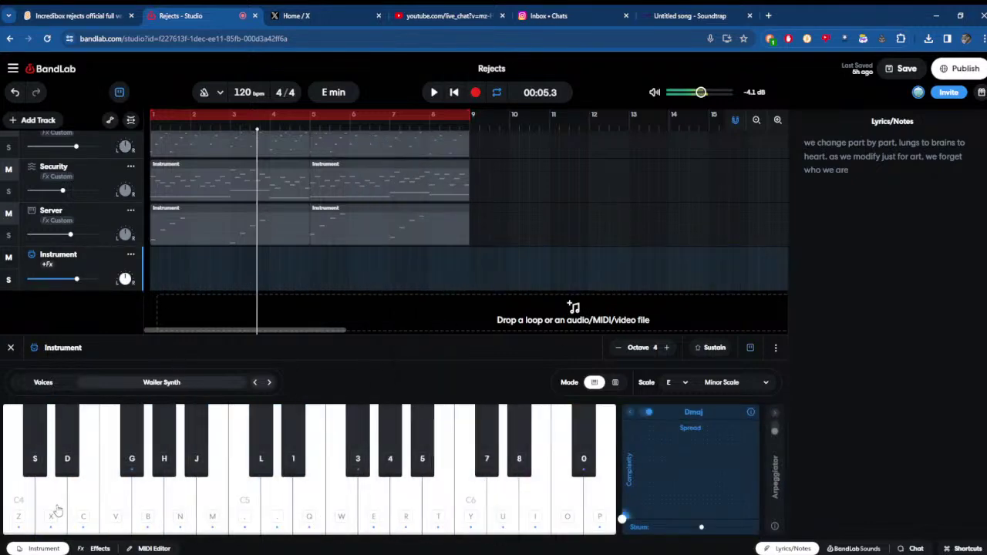
# - Try out Wailer Synth chords up the E minor scale and return the playhead to the start
pyautogui.press('c')
pyautogui.press('g')
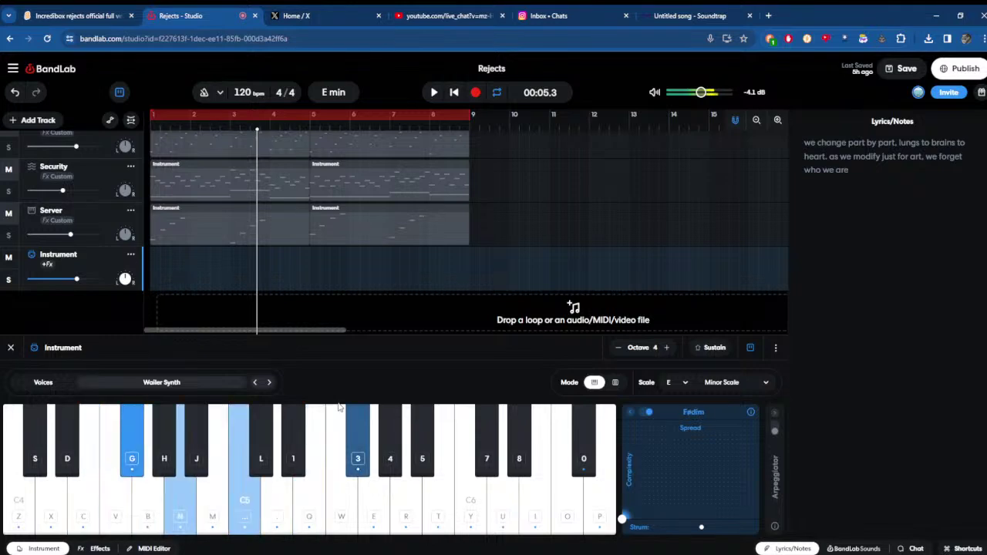
pyautogui.press('b')
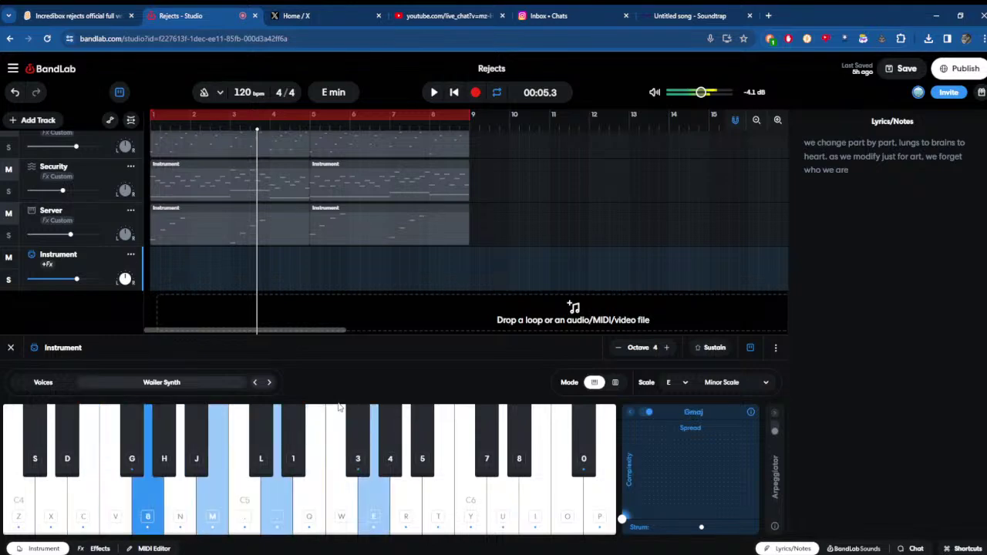
pyautogui.press('n')
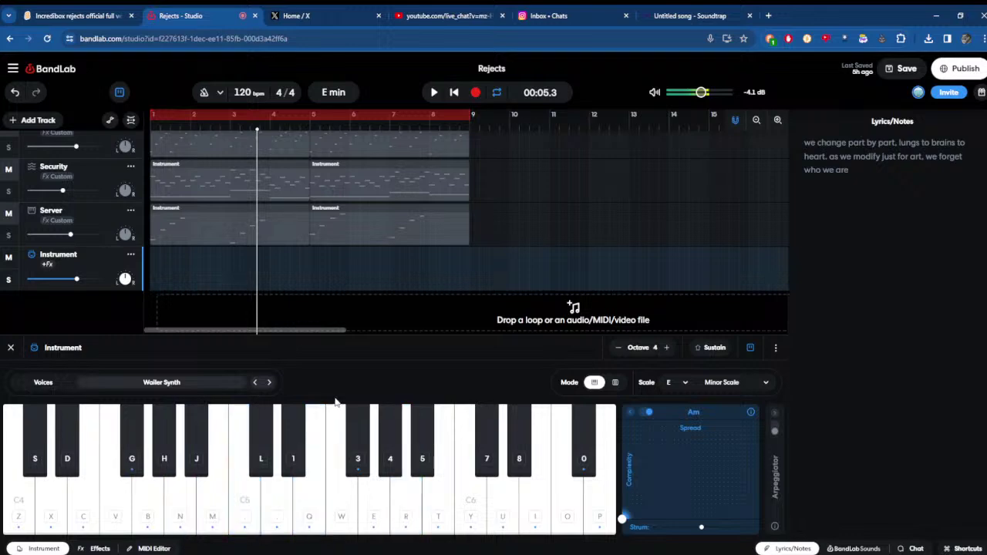
pyautogui.press('m')
pyautogui.press(',')
pyautogui.press(',')
pyautogui.press('c')
pyautogui.press('x')
pyautogui.click(454, 91)
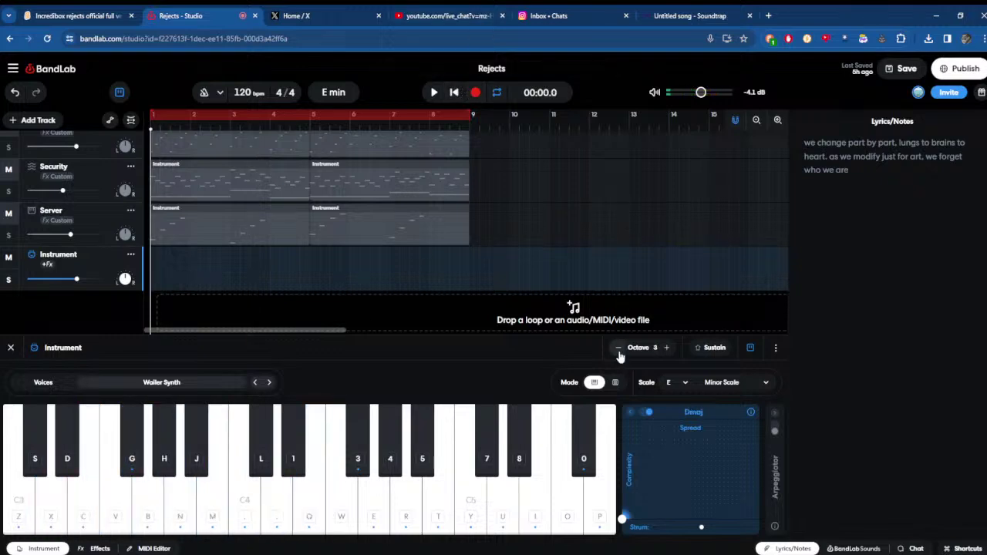
# - Lower the Wailer Synth keyboard to octave 2, test a D major chord and try a short recording from the start
pyautogui.press('x')
pyautogui.click(618, 348)
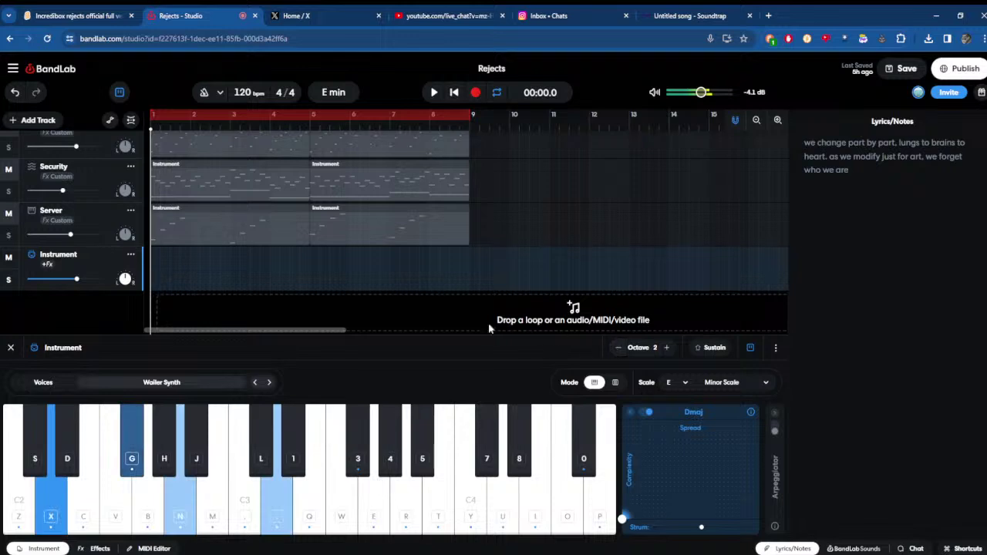
pyautogui.click(475, 92)
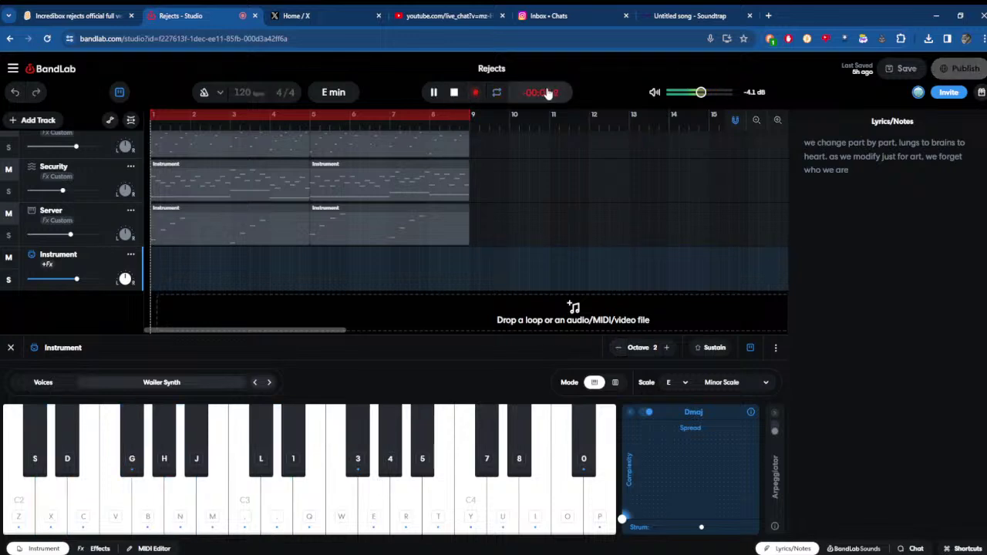
pyautogui.press('x')
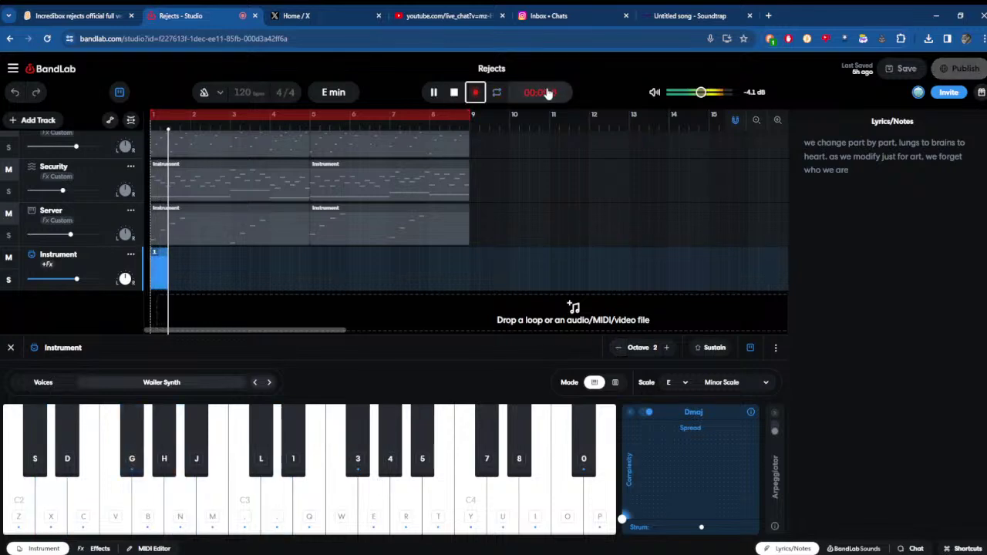
pyautogui.click(474, 93)
# - Try recording D major, B minor, C major and G major Wailer Synth chords from bar 1, deleting the take and stopping playback
pyautogui.click(475, 92)
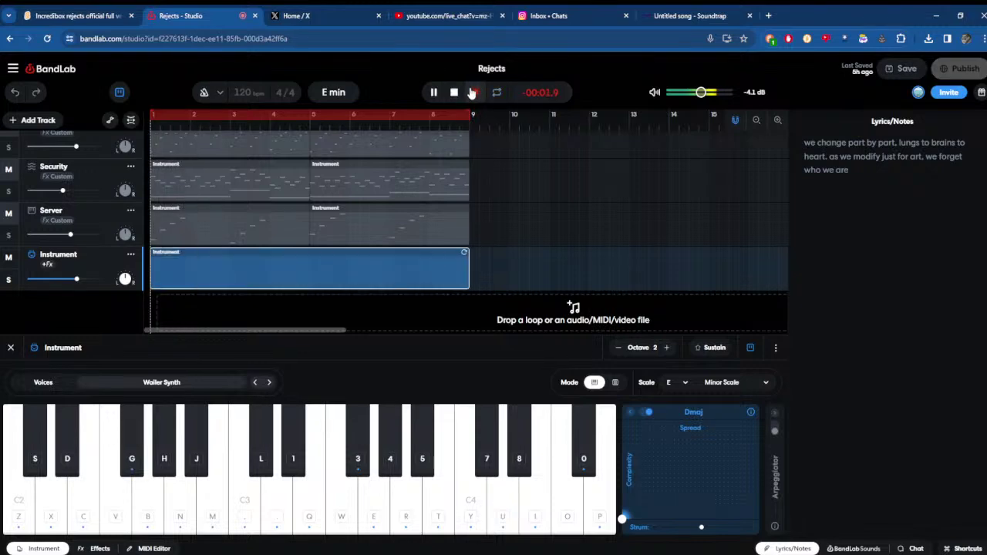
pyautogui.press('x')
pyautogui.press('x')
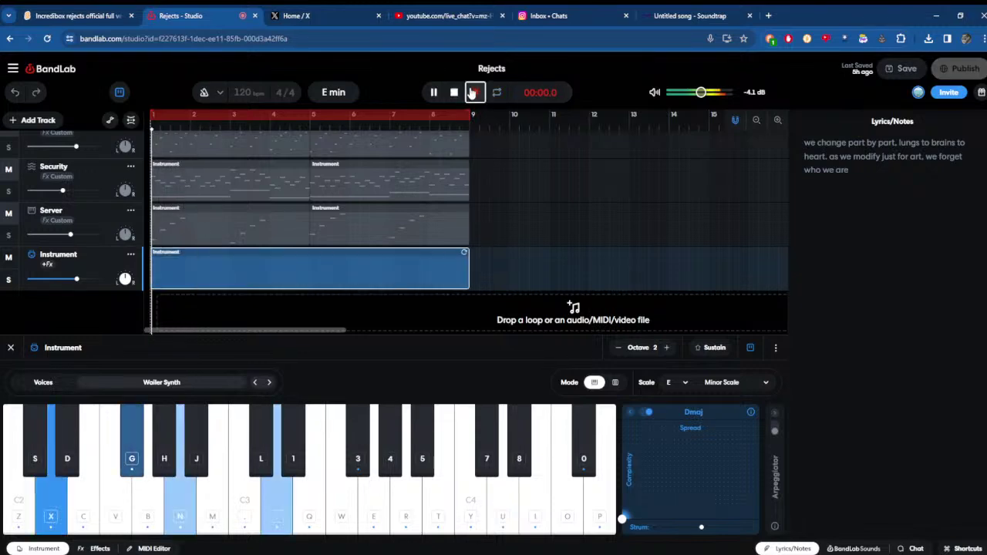
pyautogui.press('m')
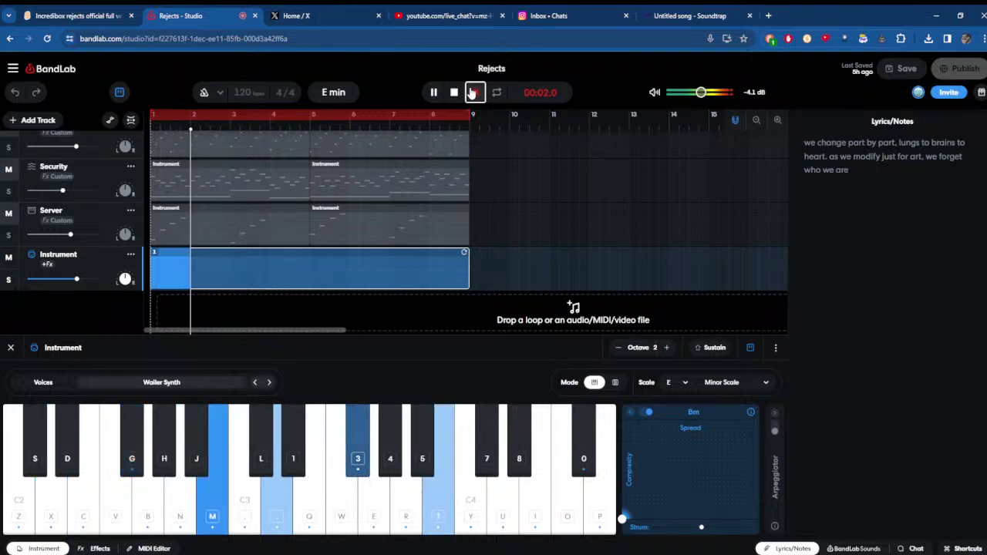
pyautogui.press('.')
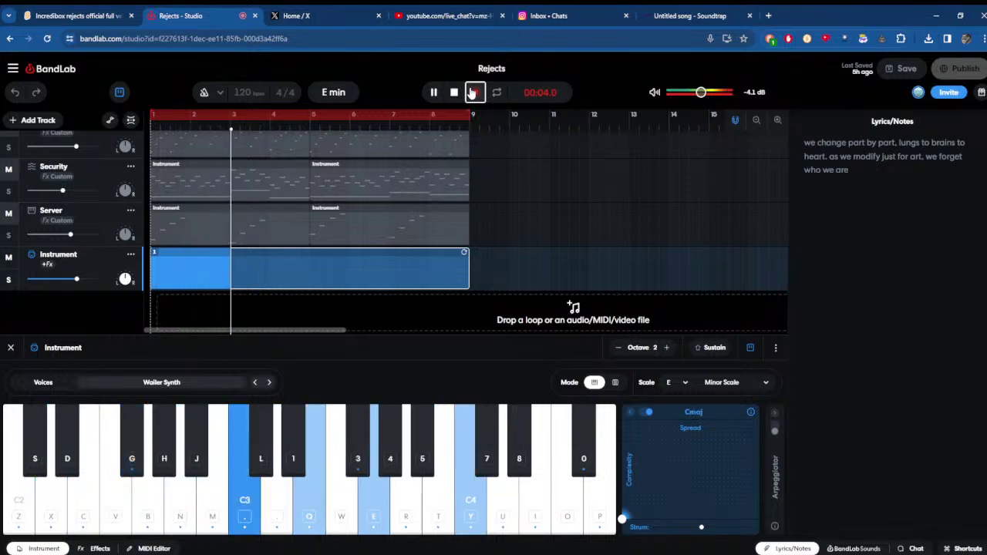
pyautogui.press('b')
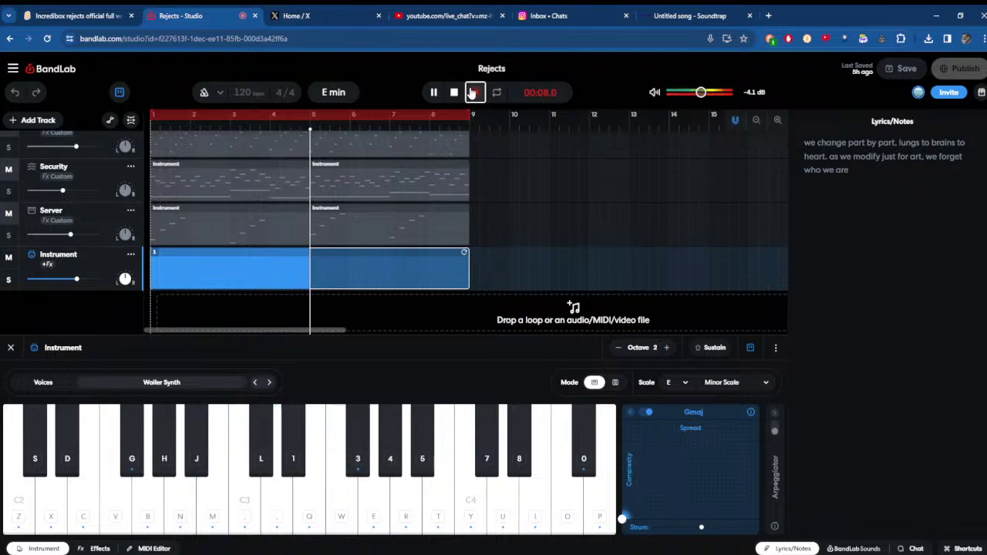
pyautogui.click(473, 92)
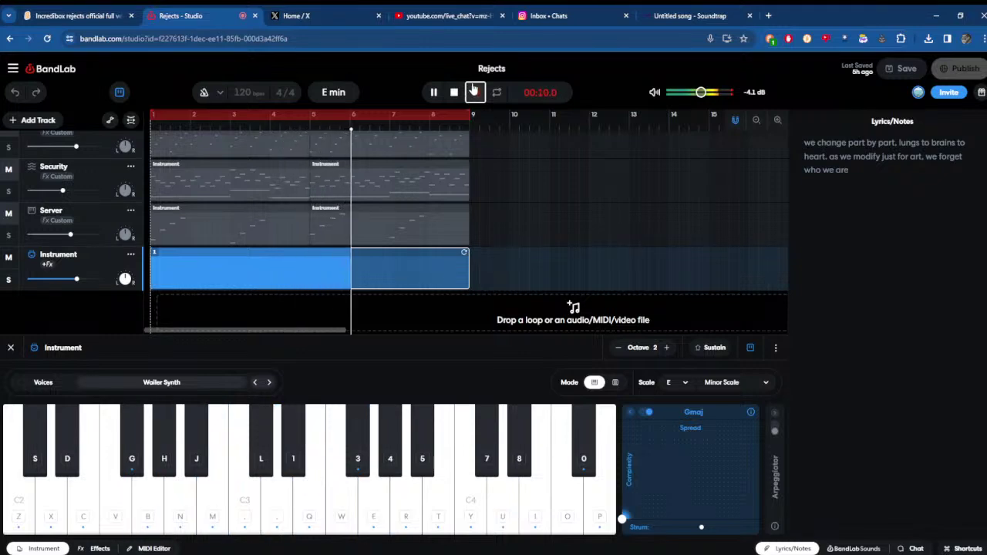
pyautogui.rightClick(339, 261)
pyautogui.click(359, 316)
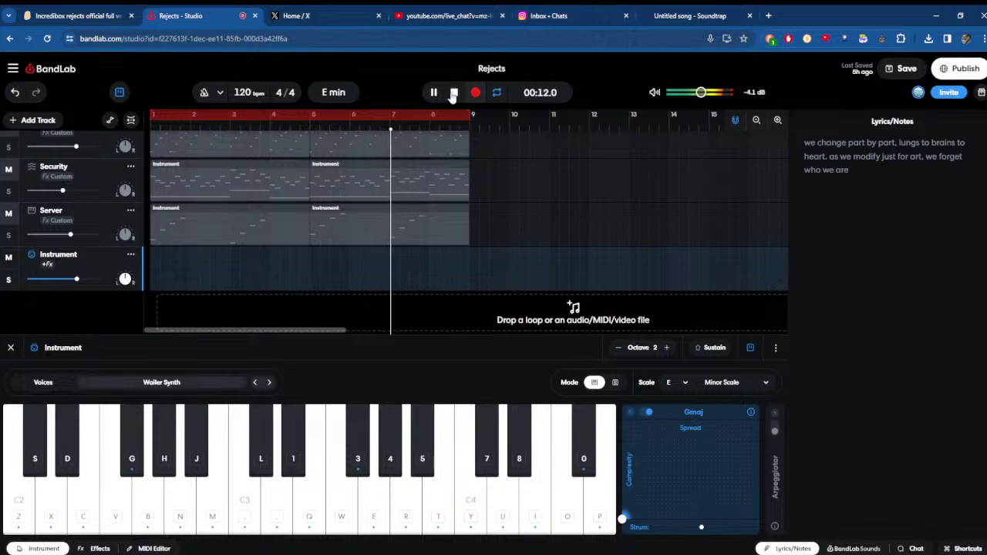
pyautogui.press('space')
# - Browse the instruments to the Leads category and audition Dance Lead with test chords
pyautogui.click(216, 388)
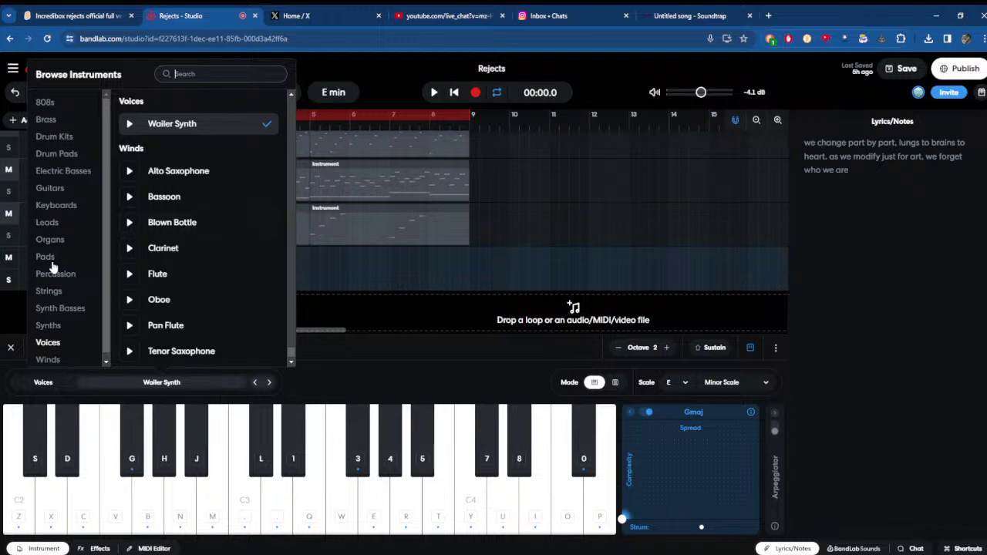
pyautogui.scroll(5, 53, 267)
pyautogui.scroll(-4, 59, 300)
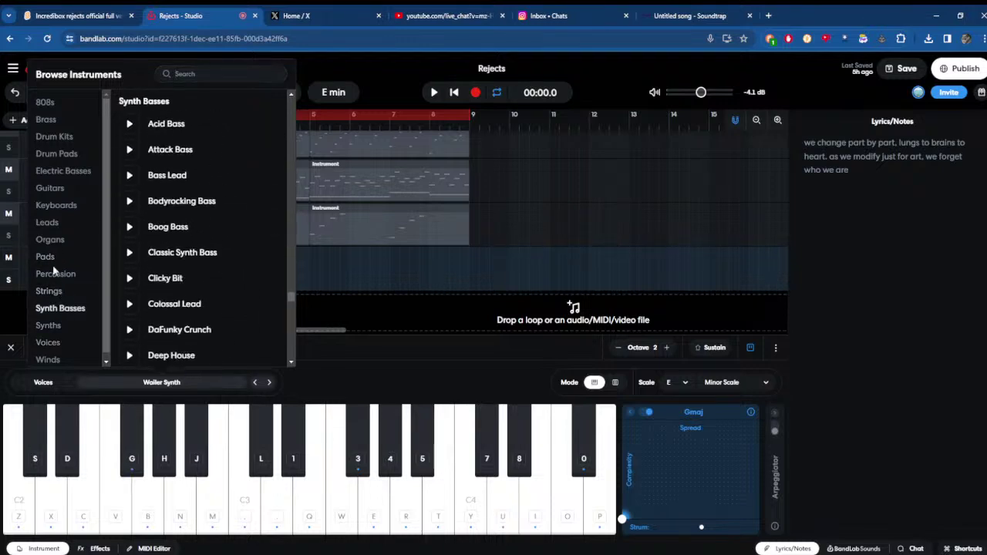
pyautogui.click(46, 224)
pyautogui.click(199, 308)
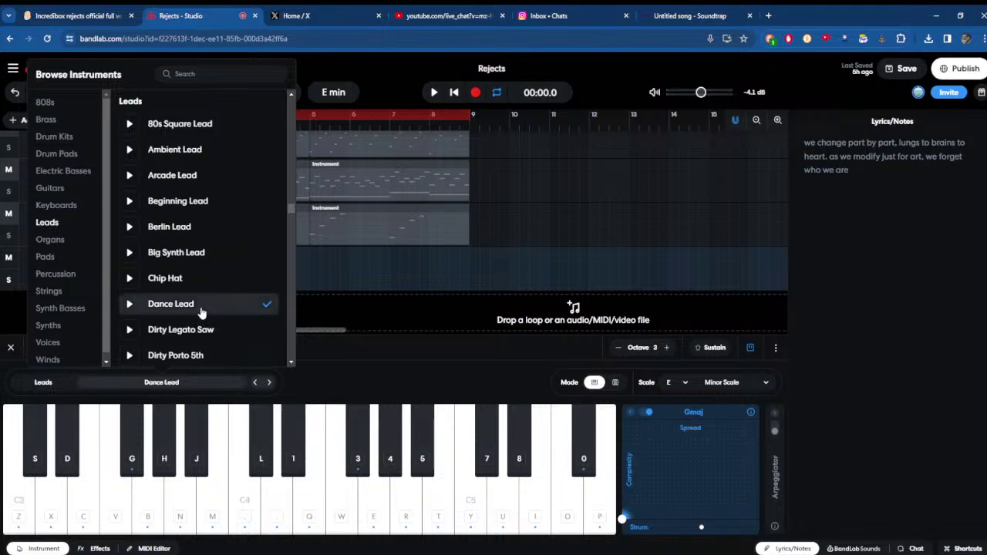
pyautogui.press('z')
pyautogui.press('c')
pyautogui.press('b')
pyautogui.press(',')
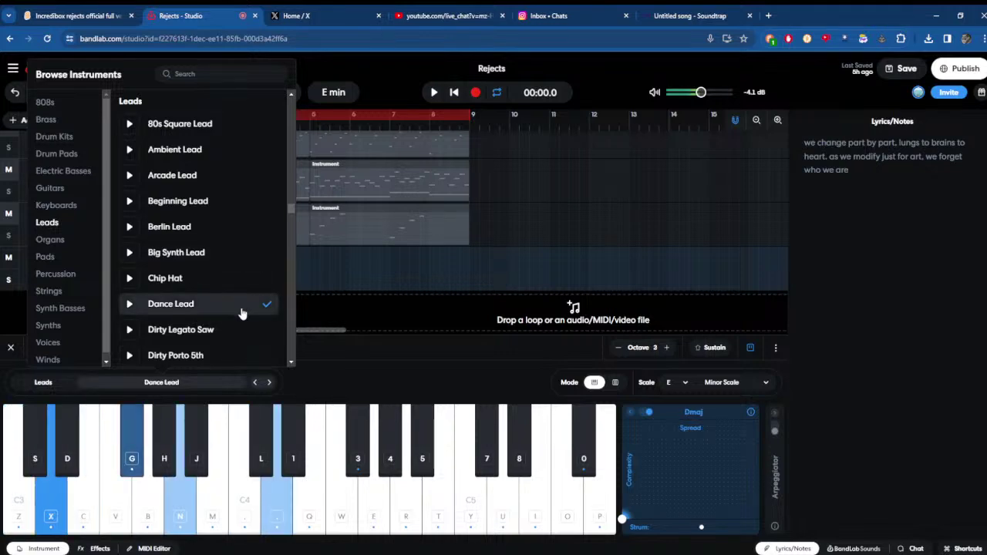
pyautogui.press('z')
pyautogui.press('c')
pyautogui.press('b')
pyautogui.press(',')
pyautogui.press('x')
pyautogui.press('g')
pyautogui.press('n')
pyautogui.press('.')
# - Audition the Big Synth Lead and Beginning Lead presets with D major test chords
pyautogui.click(198, 258)
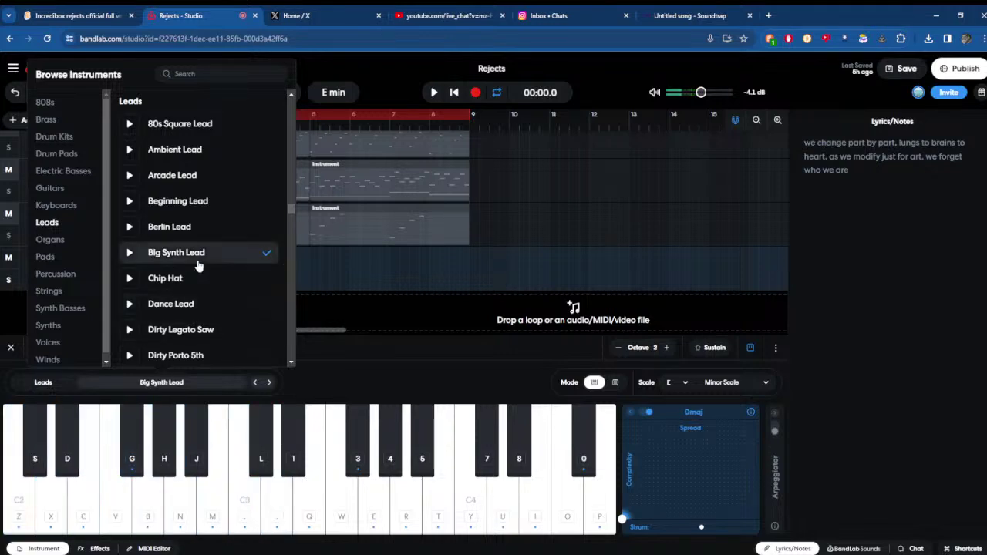
pyautogui.press('x')
pyautogui.press('g')
pyautogui.press('n')
pyautogui.press('.')
pyautogui.click(235, 199)
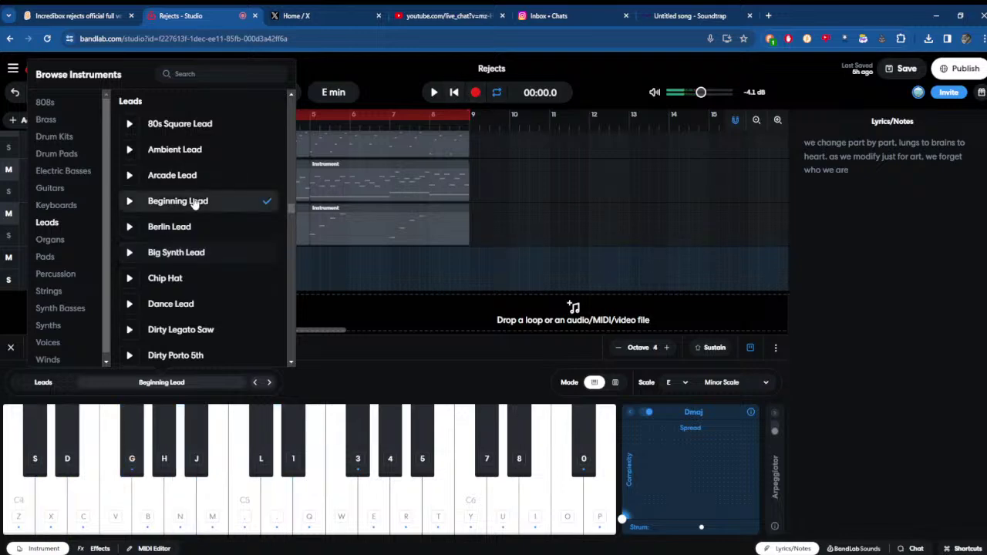
pyautogui.press('x')
pyautogui.press('g')
pyautogui.press('n')
pyautogui.press('.')
pyautogui.press('x')
pyautogui.press('g')
pyautogui.press('n')
pyautogui.press('.')
# - Audition the Arcade Lead, Ambient Lead and 80s Square Lead presets with D major test chords
pyautogui.click(231, 178)
pyautogui.press('x')
pyautogui.press('g')
pyautogui.press('n')
pyautogui.press('.')
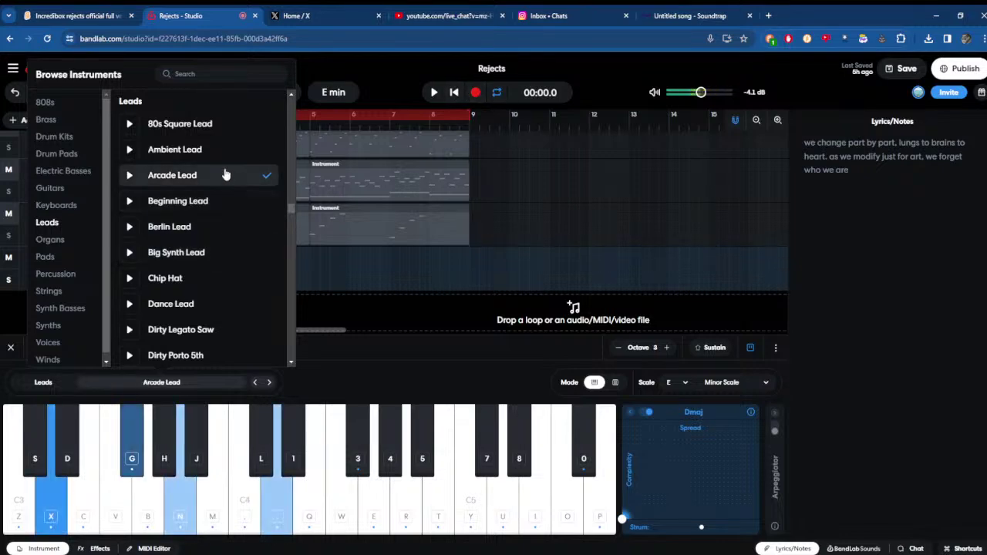
pyautogui.click(216, 151)
pyautogui.press('x')
pyautogui.press('g')
pyautogui.press('n')
pyautogui.press('.')
pyautogui.press('x')
pyautogui.press('g')
pyautogui.press('n')
pyautogui.press('.')
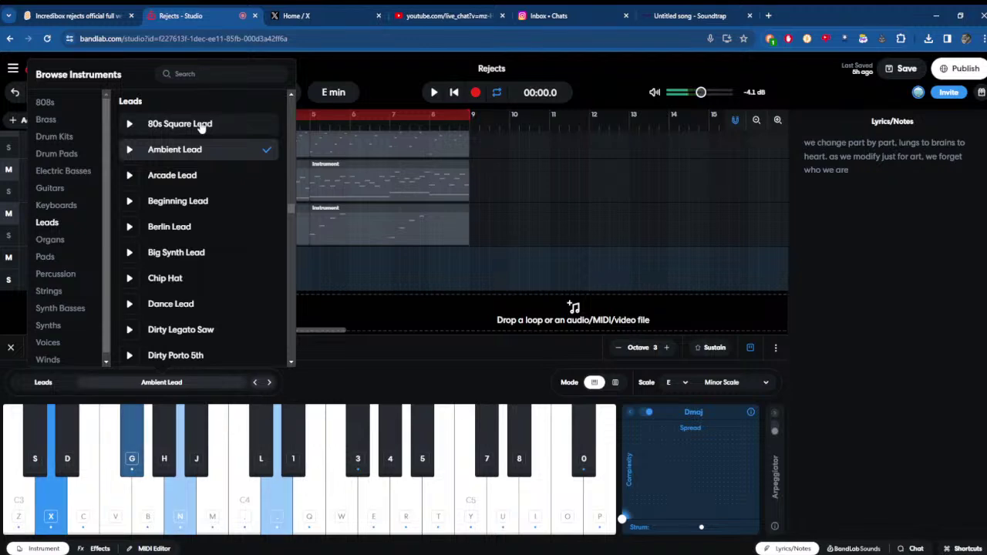
pyautogui.click(202, 125)
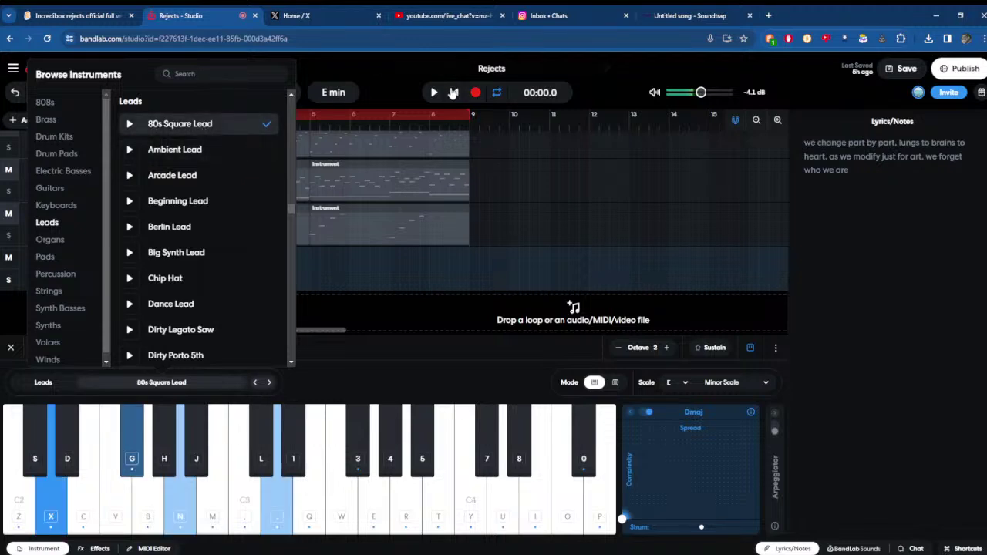
# - Audition Dubstep Lead, choose Dub Supersaw as the new track's instrument and return the playhead to the start
pyautogui.scroll(-3, 204, 317)
pyautogui.click(193, 253)
pyautogui.press('x')
pyautogui.press('g')
pyautogui.press('n')
pyautogui.press('.')
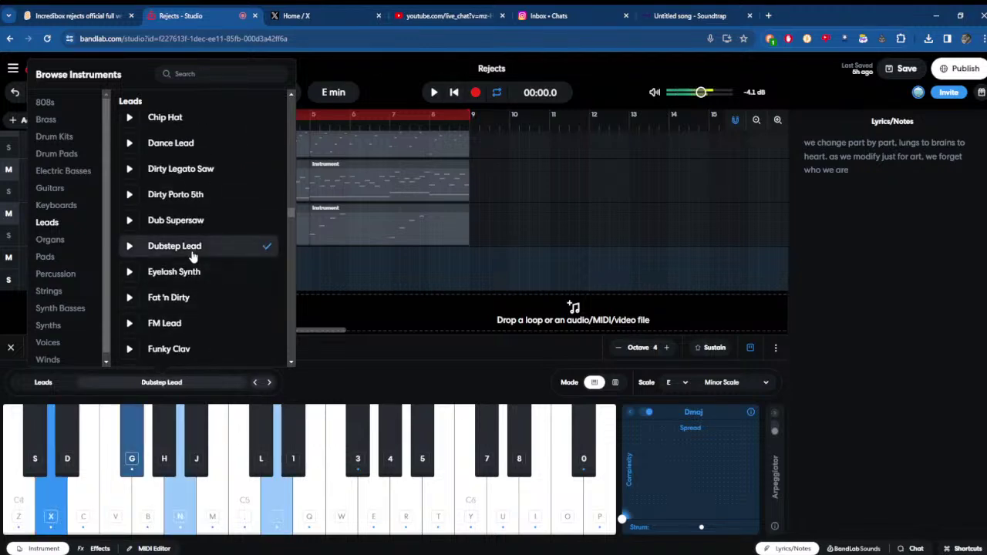
pyautogui.click(216, 221)
pyautogui.press('x')
pyautogui.press('g')
pyautogui.press('n')
pyautogui.press('.')
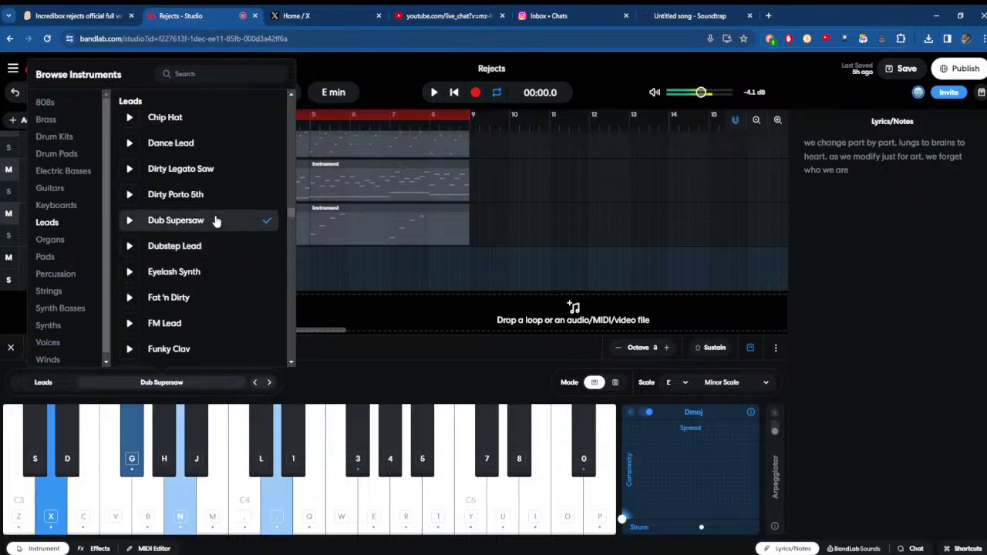
pyautogui.press('x')
pyautogui.press('.')
pyautogui.click(472, 102)
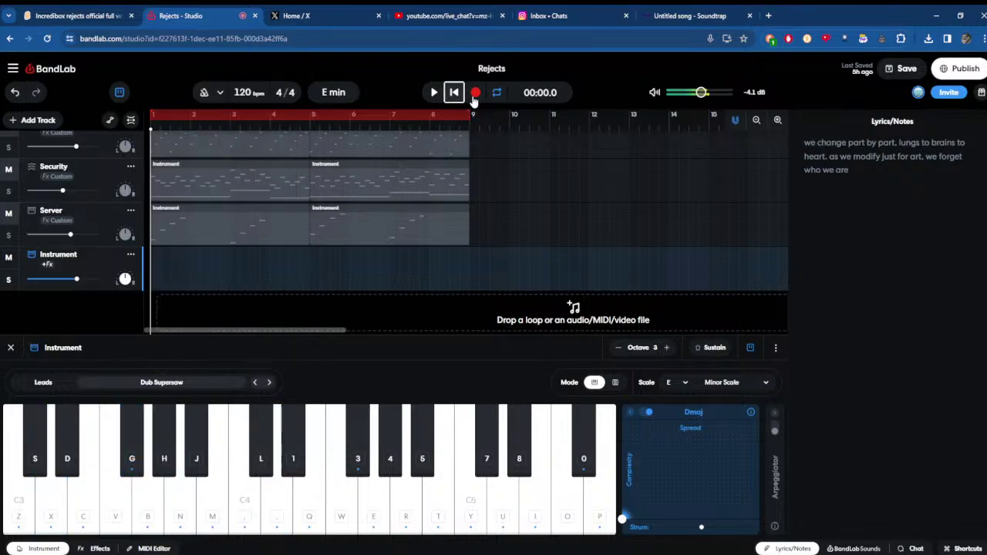
# - Lower the Dub Supersaw keyboard to octave 2 and give its automatic chords a wider spread at minimum complexity
pyautogui.click(476, 93)
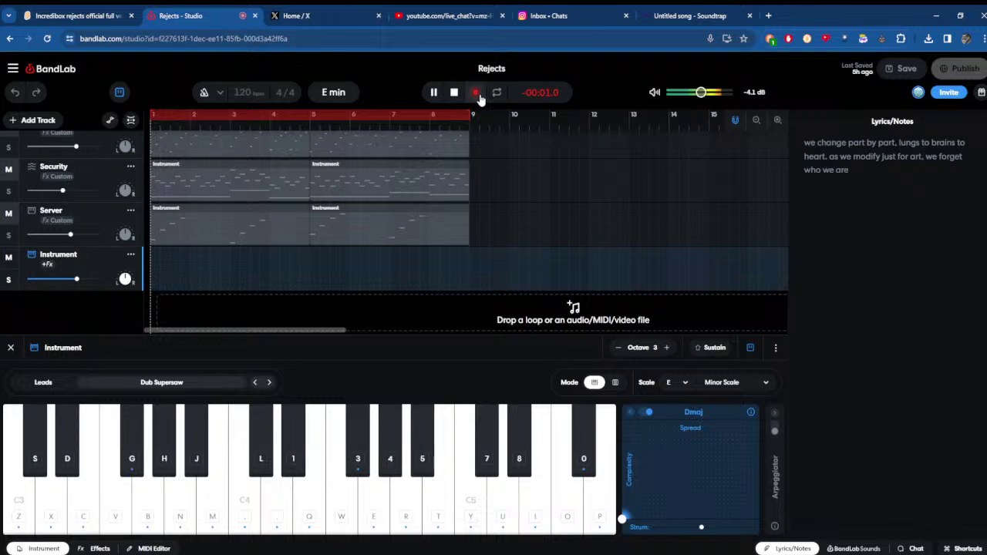
pyautogui.click(477, 94)
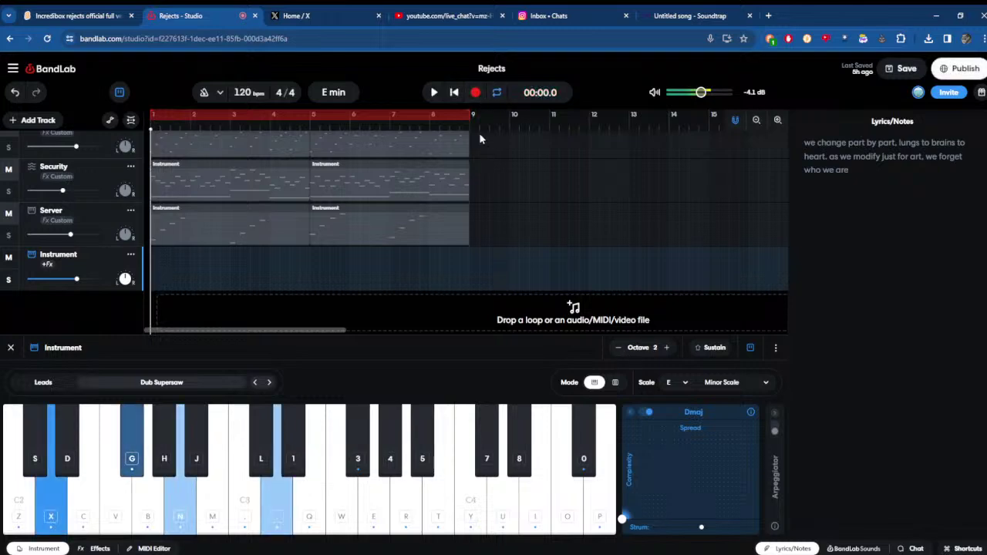
pyautogui.click(475, 93)
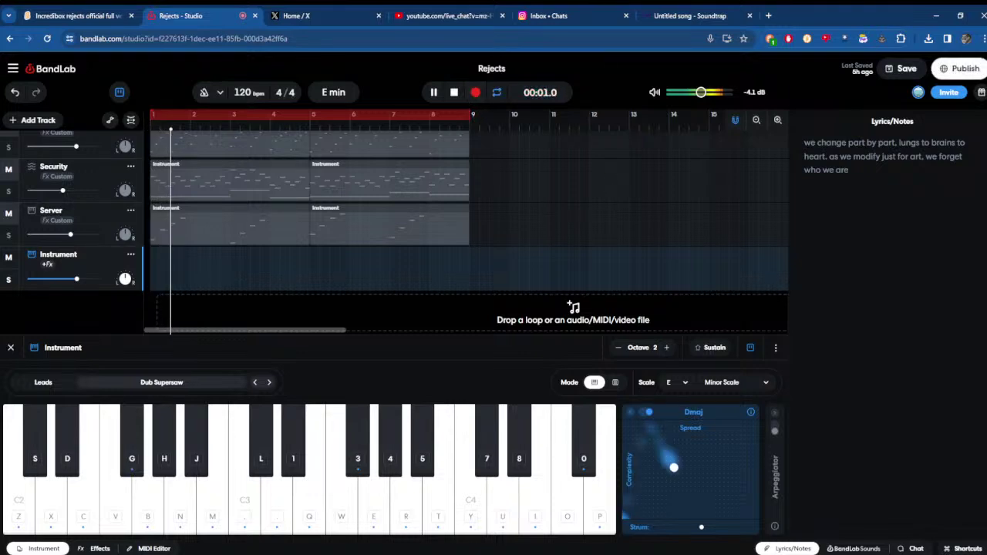
pyautogui.click(697, 521)
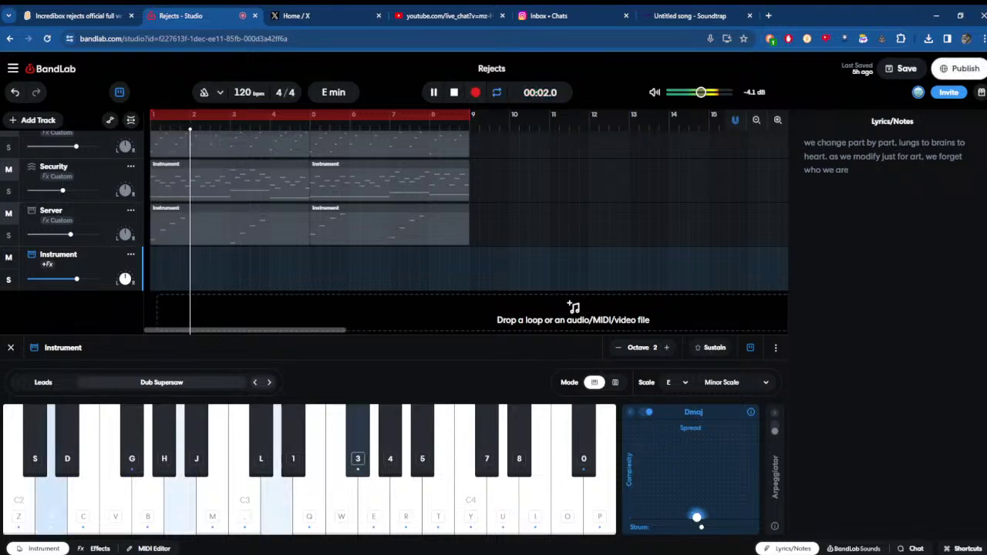
# - Try an eight-bar Dub Supersaw take of the chords D, C, Am, Bm, D, Em, D and C, and discard it
pyautogui.click(472, 94)
pyautogui.click(473, 94)
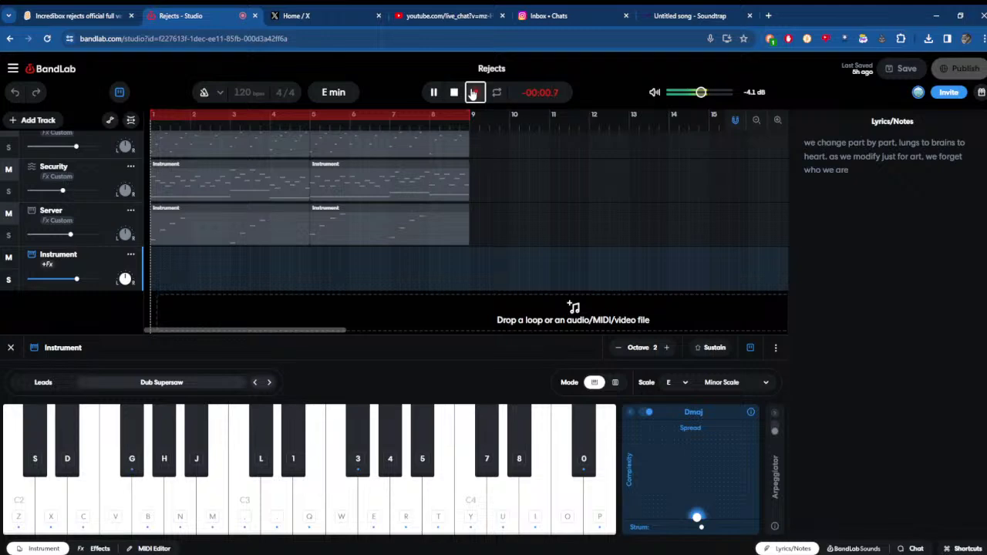
pyautogui.hotkey('x', 'n', '.', '3')
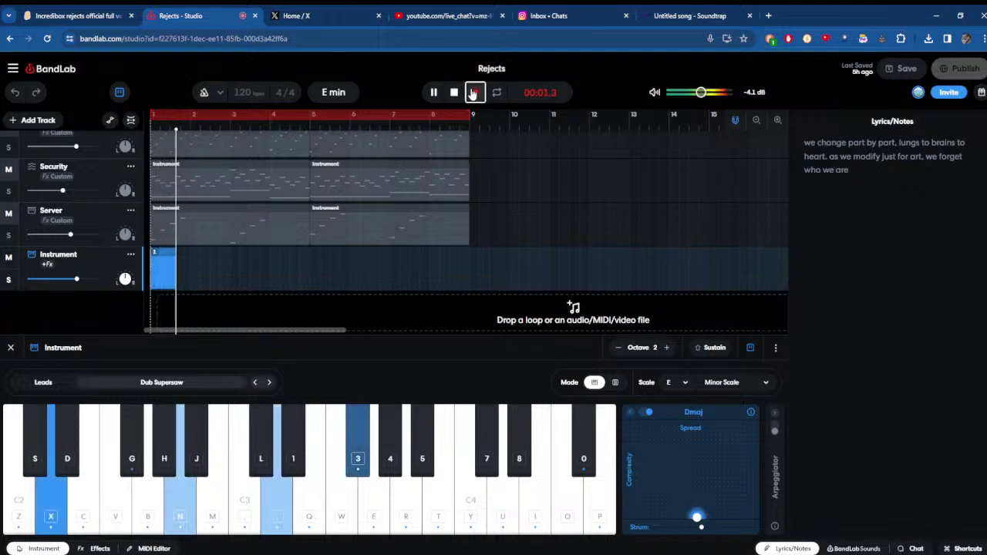
pyautogui.hotkey('.', 'e', 'y', 'i')
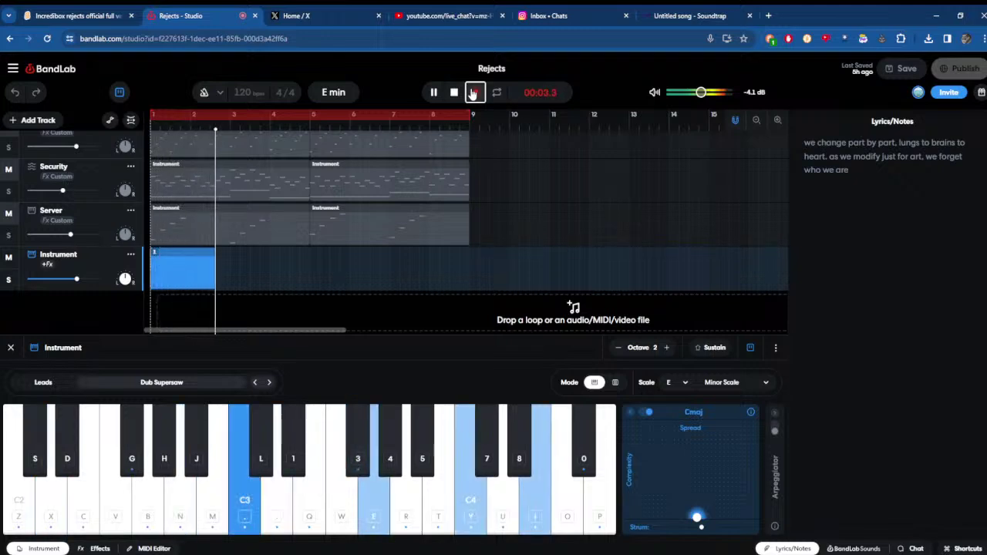
pyautogui.hotkey('n', 'q', 'r', 'y')
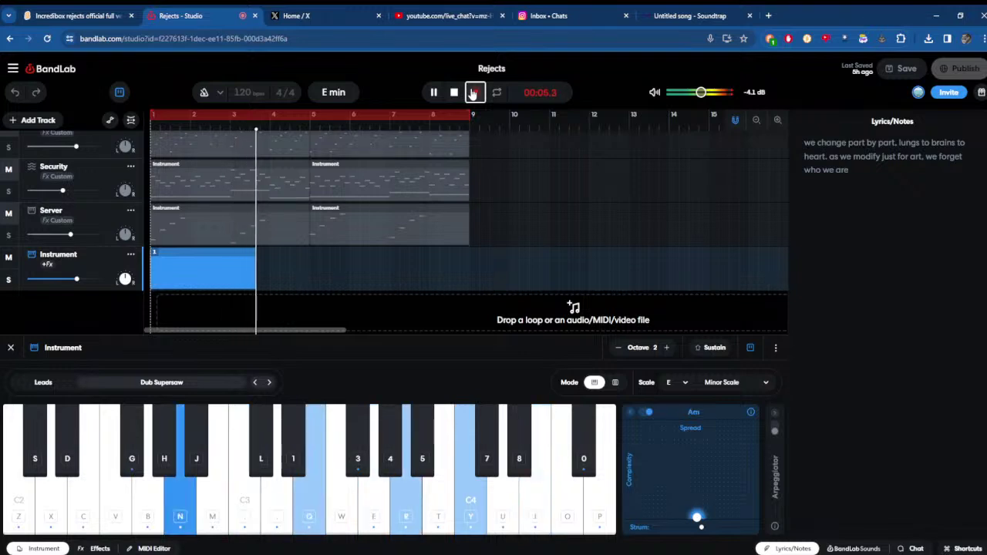
pyautogui.hotkey('m', '3', 't', 'u')
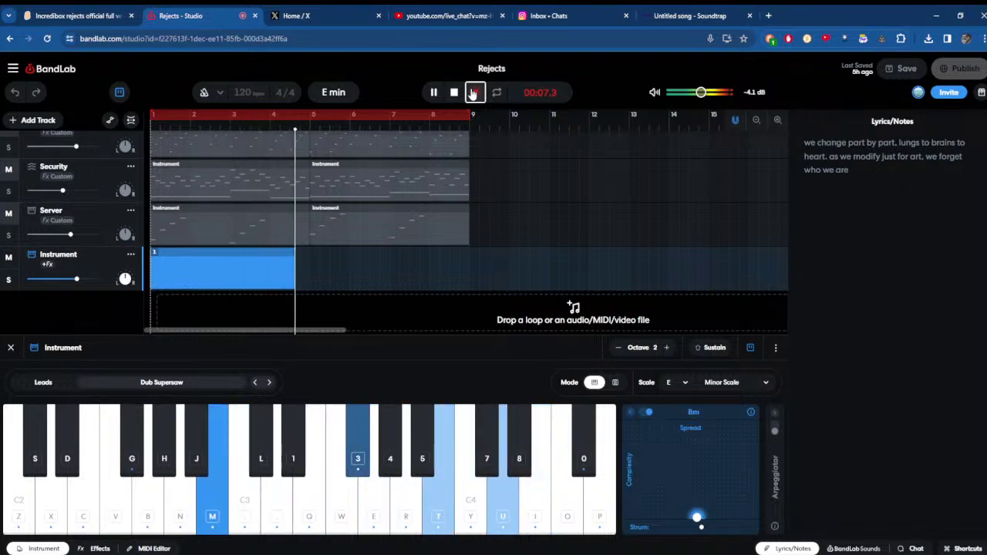
pyautogui.hotkey('x', 'n', '.', '3')
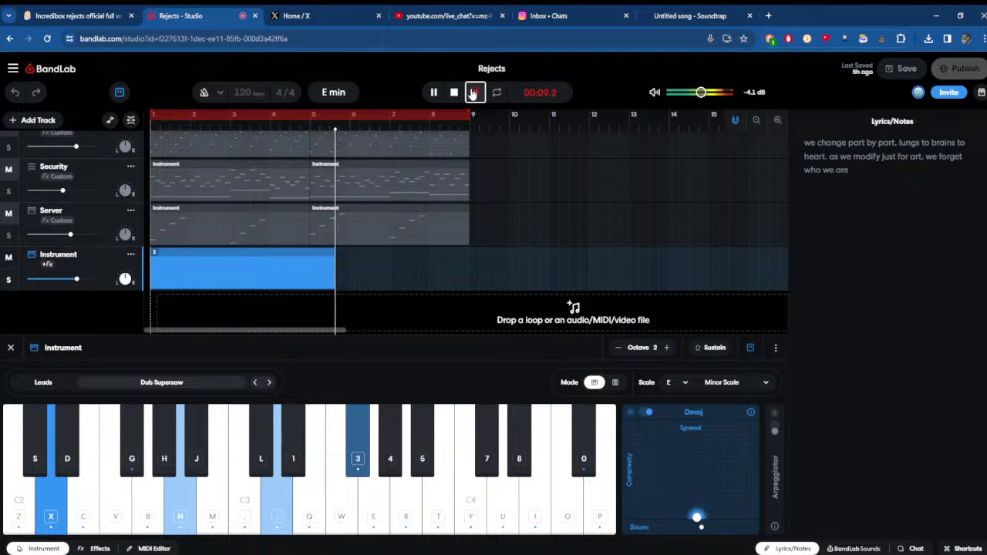
pyautogui.hotkey('c', 'm', 'q', 'e')
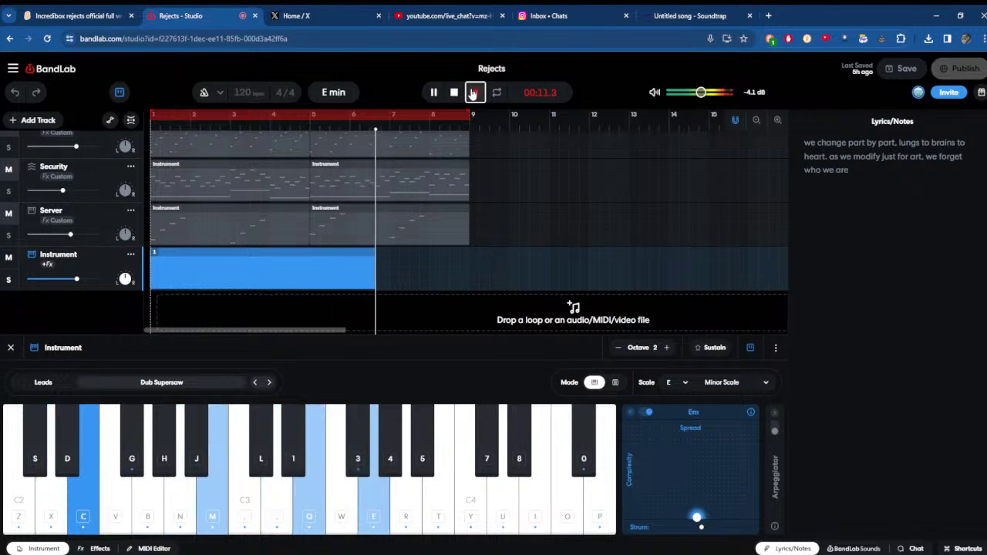
pyautogui.hotkey('.', 'r', 'u', '0')
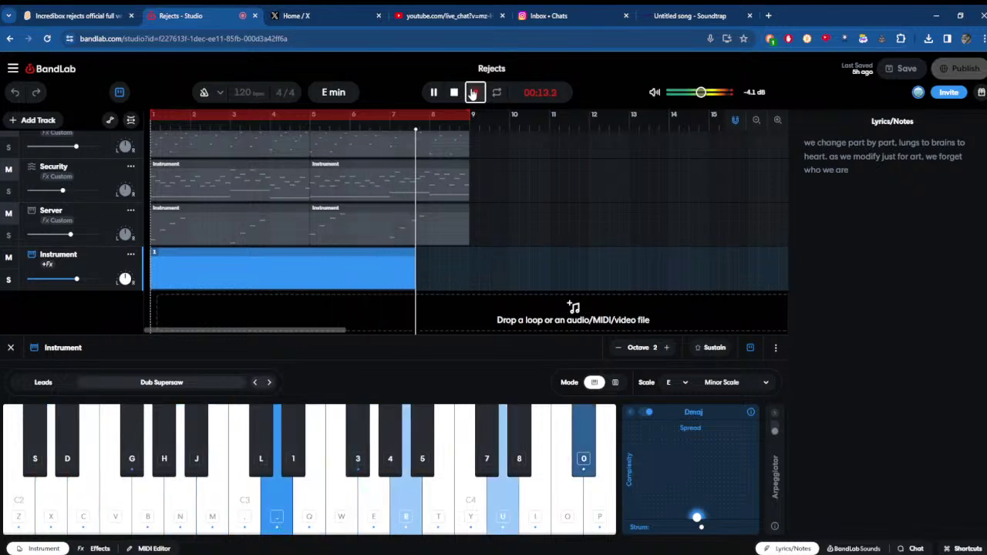
pyautogui.hotkey(',', 'e', 'y', 'i')
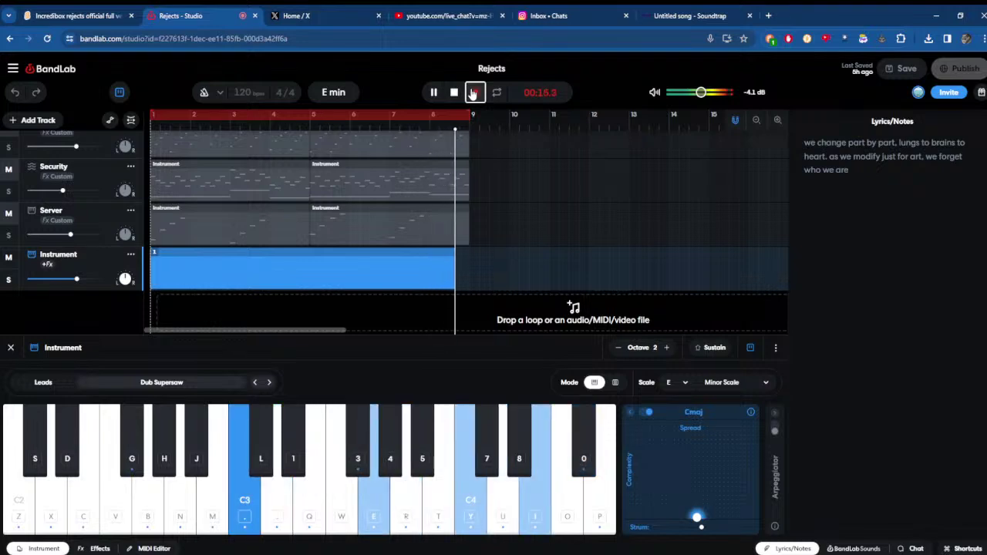
pyautogui.click(475, 92)
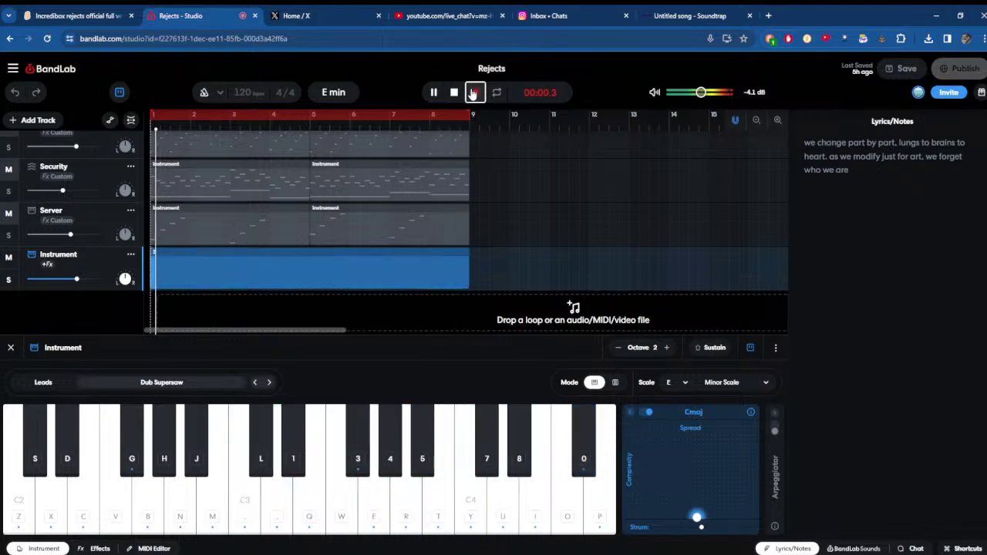
pyautogui.rightClick(353, 282)
pyautogui.click(391, 337)
# - Record an eight-bar Dub Supersaw take of the chords D, F#dim, Am, Em, D, C, Em and F#dim
pyautogui.click(476, 93)
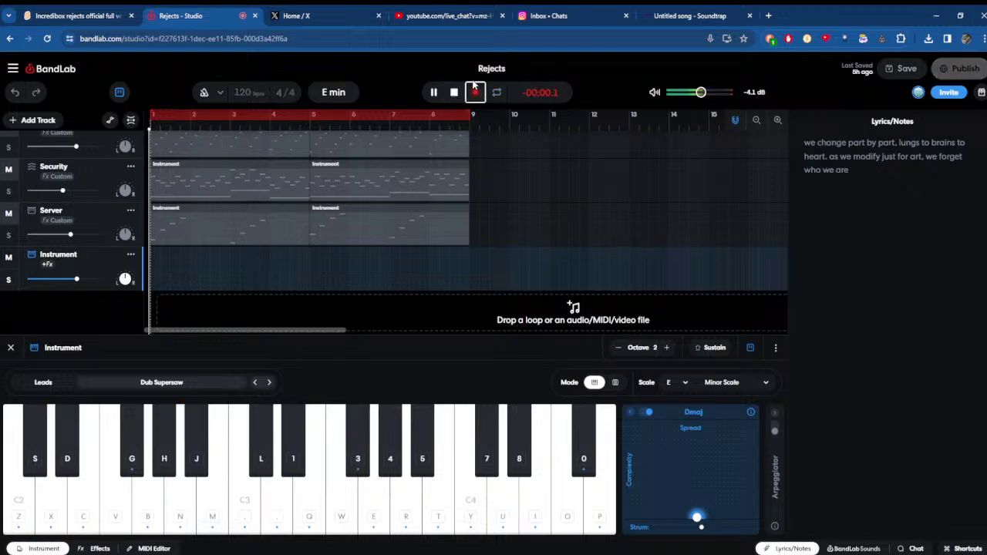
pyautogui.hotkey('x', 'n', '.', '3')
pyautogui.hotkey('g', ',')
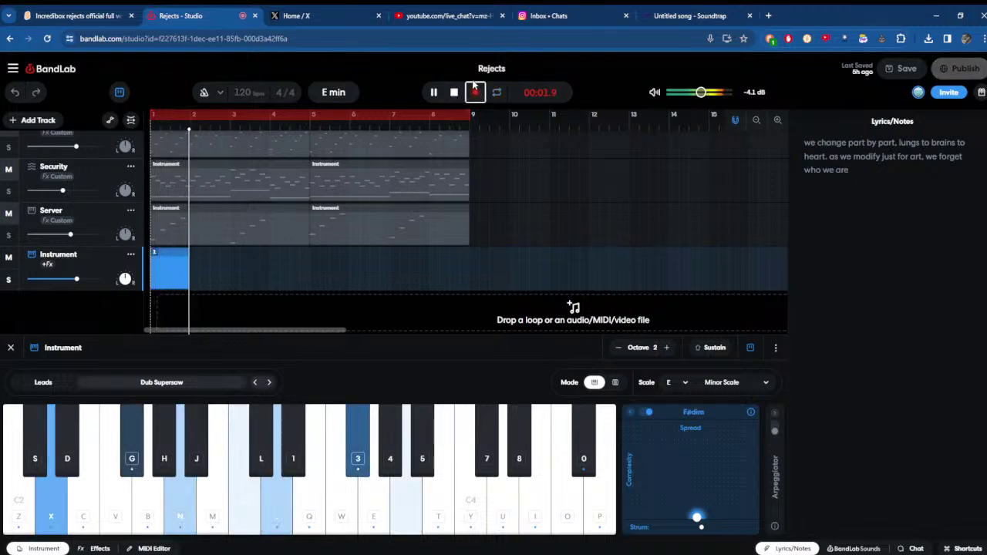
pyautogui.press('r')
pyautogui.press('q')
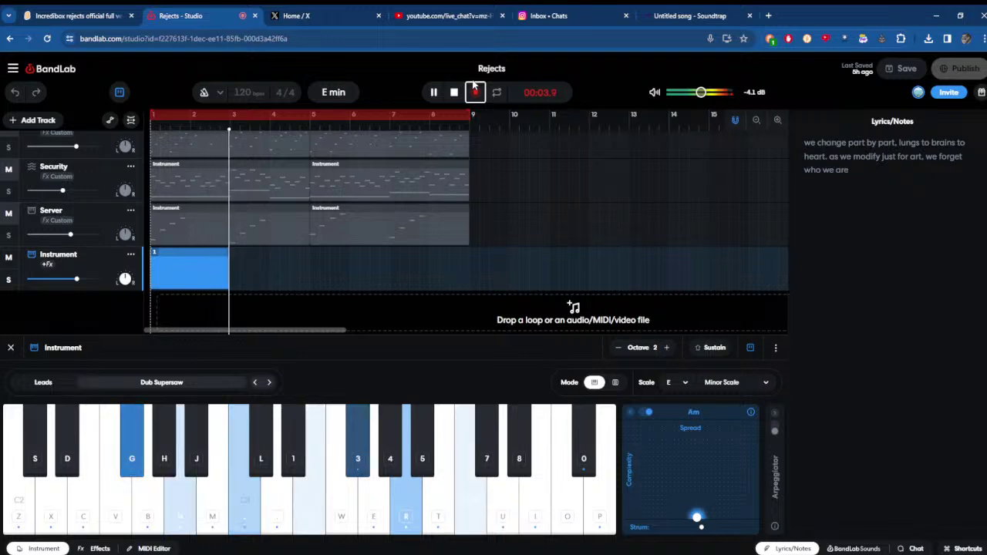
pyautogui.hotkey('n', 'y')
pyautogui.hotkey('c', 'm', 'e')
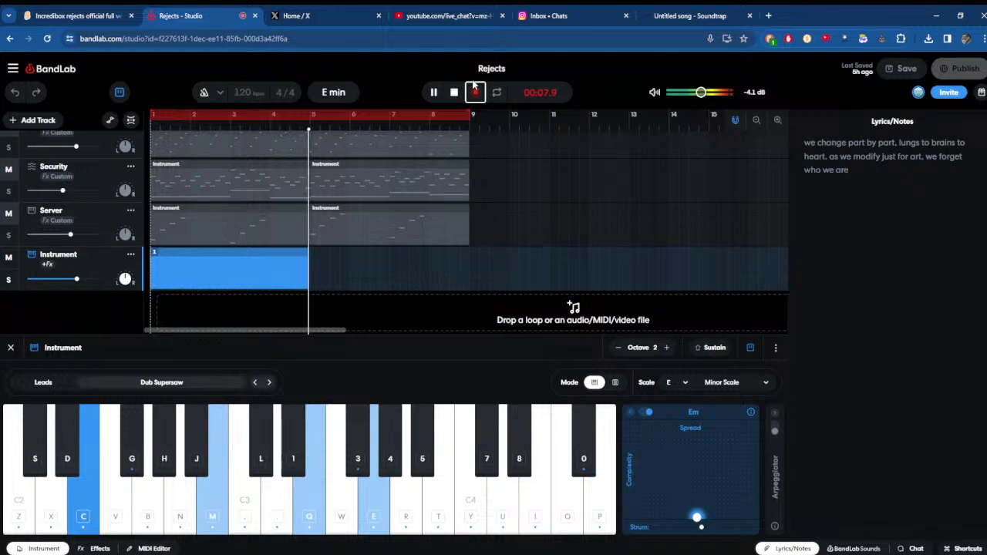
pyautogui.hotkey('x', 'n', '.', '3')
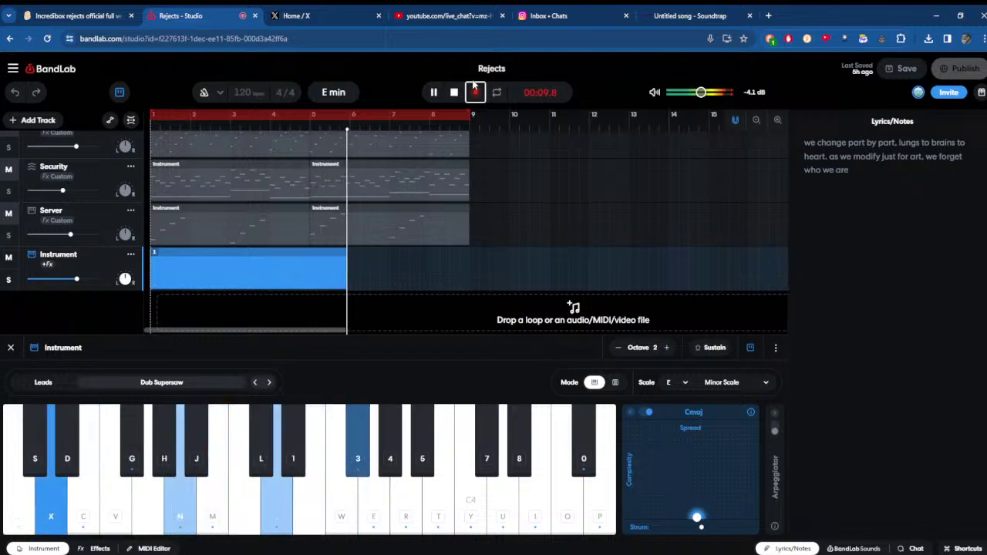
pyautogui.hotkey('z', 'b', ',', 'q')
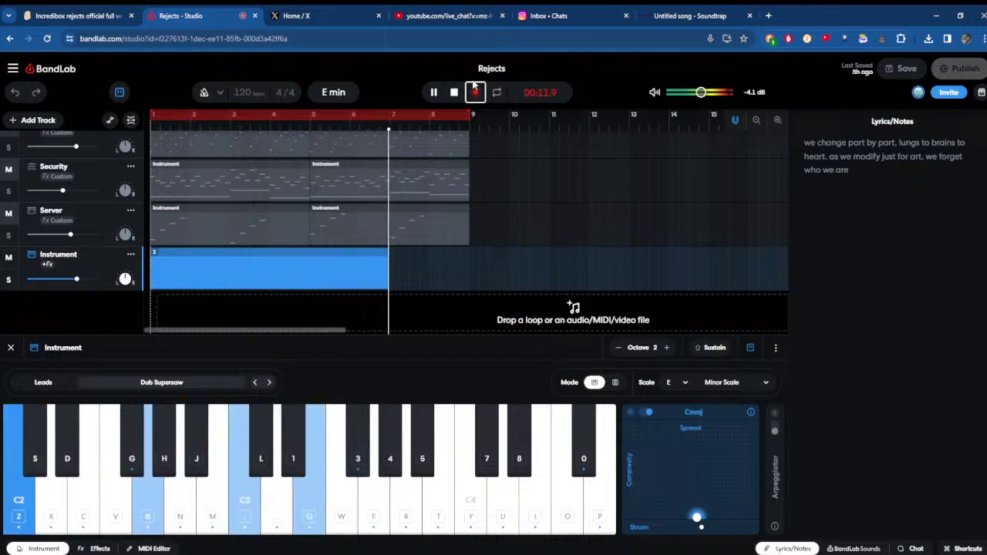
pyautogui.hotkey('c', 'm', 'e')
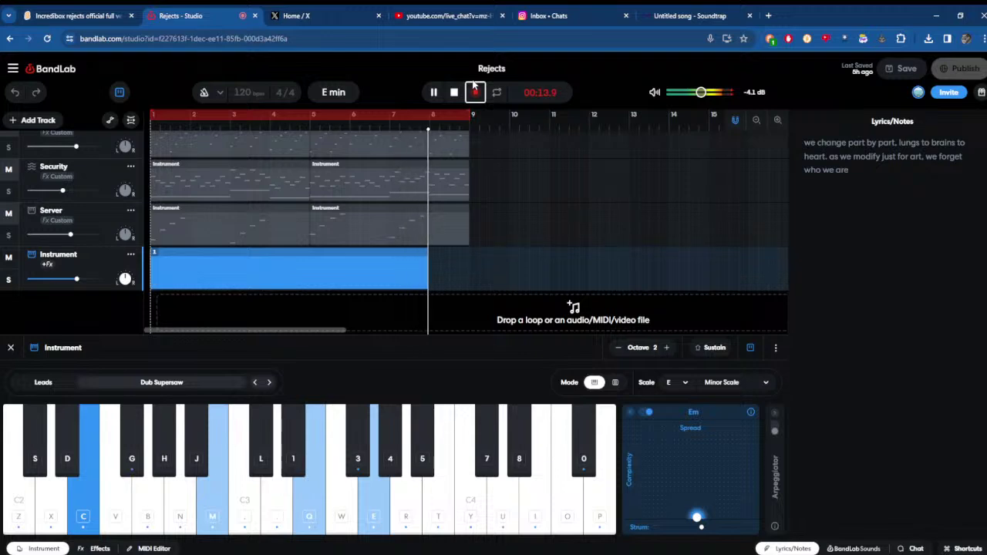
pyautogui.hotkey('g', ',', '3', 'r')
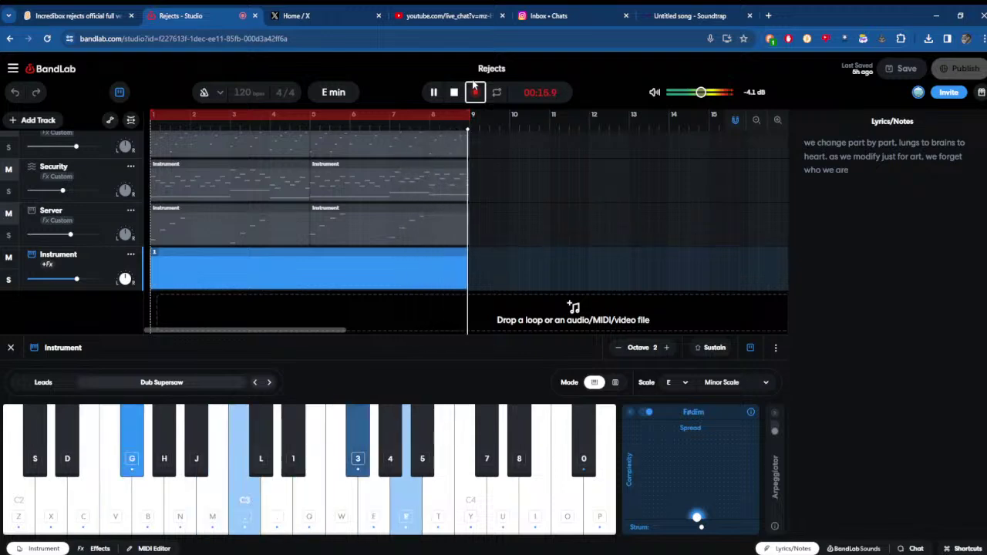
pyautogui.click(475, 92)
# - Stop playback, lengthen the short top note to fill bar 1, and align the first two chords' notes to the bar lines
pyautogui.click(154, 548)
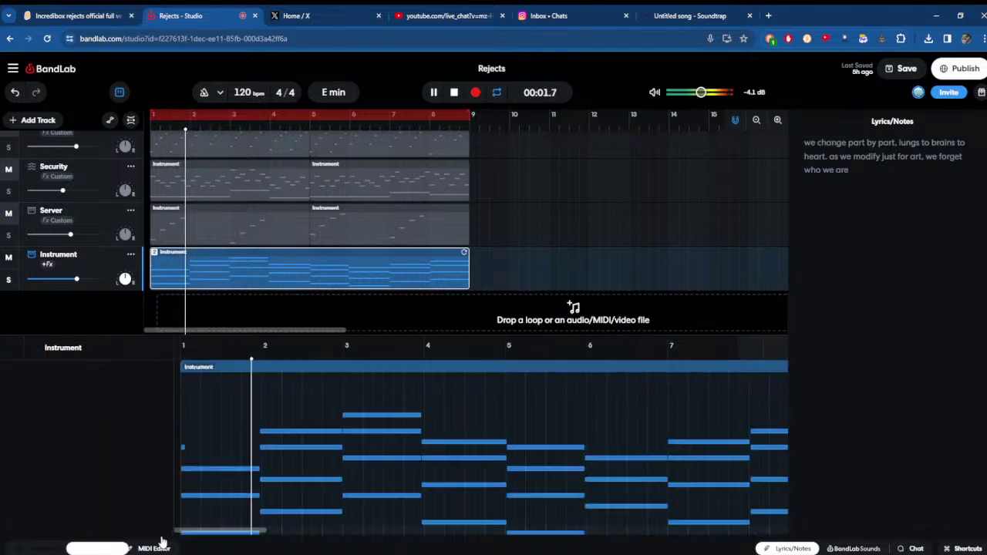
pyautogui.click(433, 92)
pyautogui.click(183, 447)
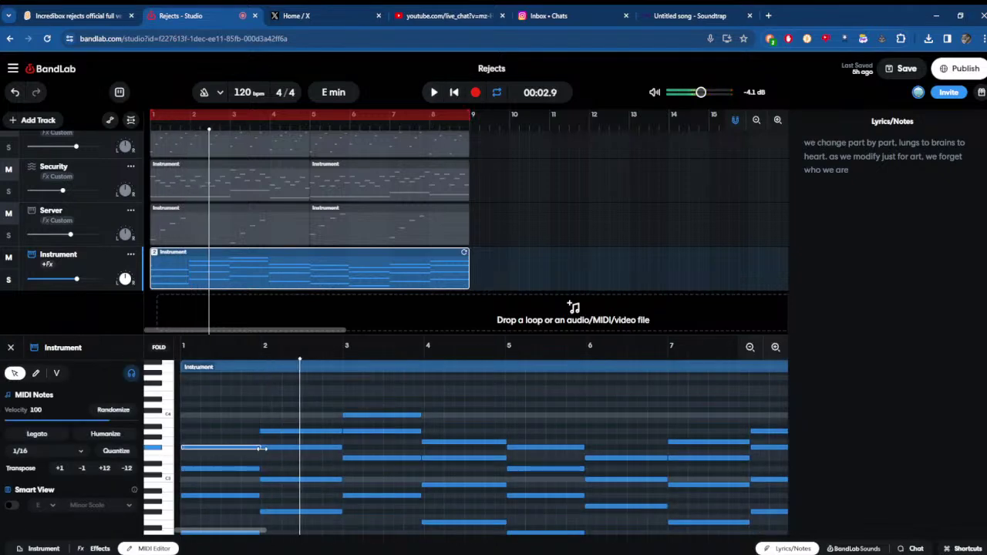
pyautogui.moveTo(243, 463); pyautogui.dragTo(262, 532)
pyautogui.scroll(-2, 262, 429)
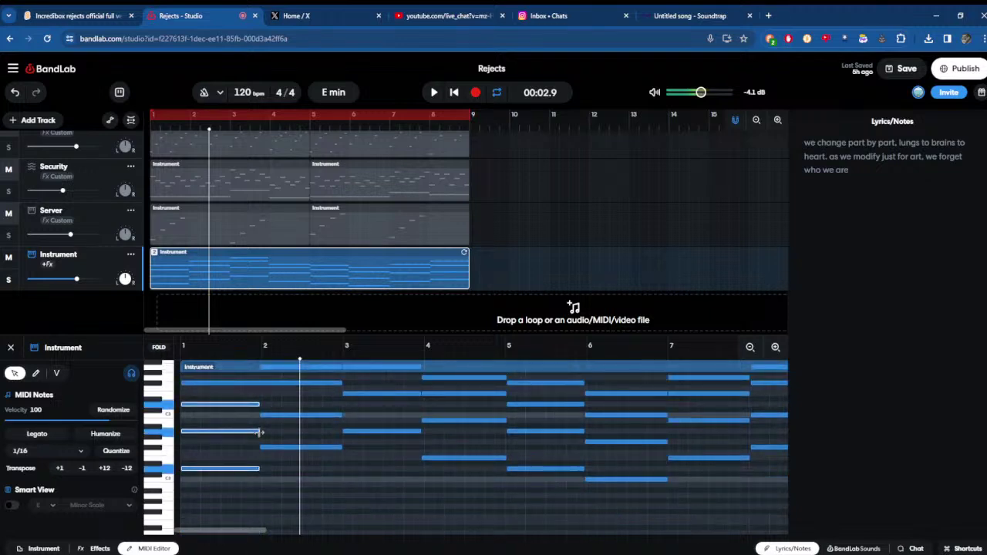
pyautogui.moveTo(283, 465); pyautogui.dragTo(293, 378)
pyautogui.scroll(-1, 291, 439)
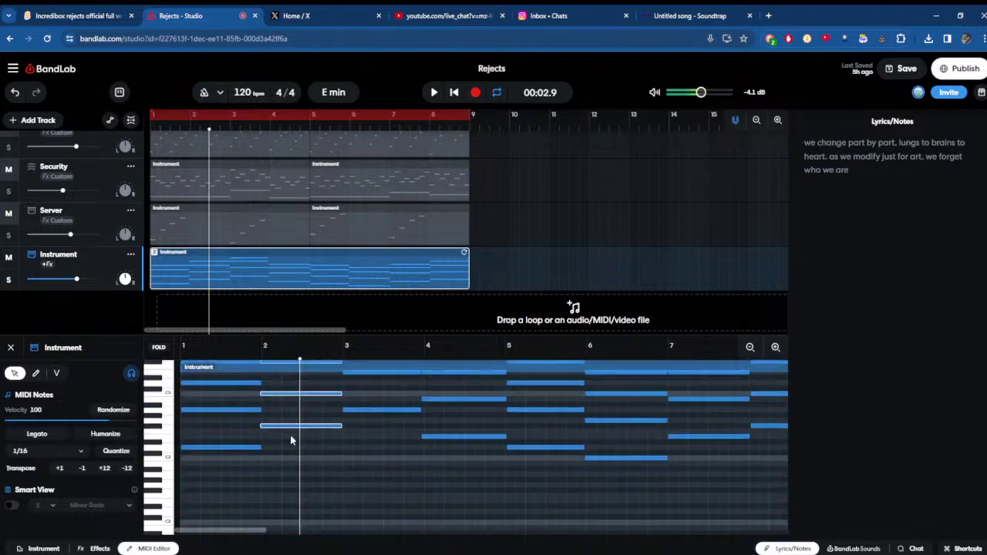
pyautogui.click(277, 434)
pyautogui.click(298, 439)
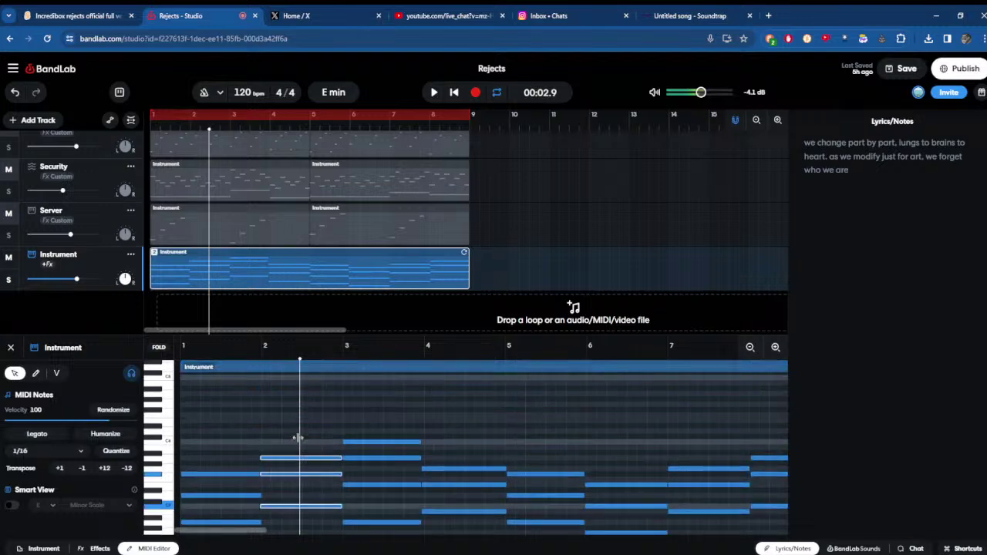
# - Align the note edges of the third, fourth and fifth chords to their bar lines
pyautogui.moveTo(279, 461); pyautogui.dragTo(368, 468)
pyautogui.scroll(-2, 371, 438)
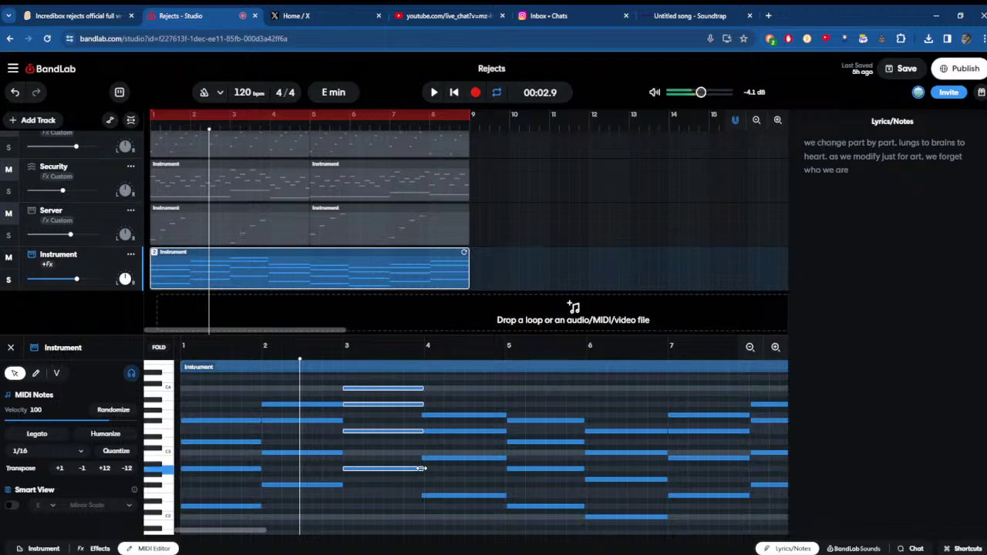
pyautogui.moveTo(438, 516); pyautogui.dragTo(447, 406)
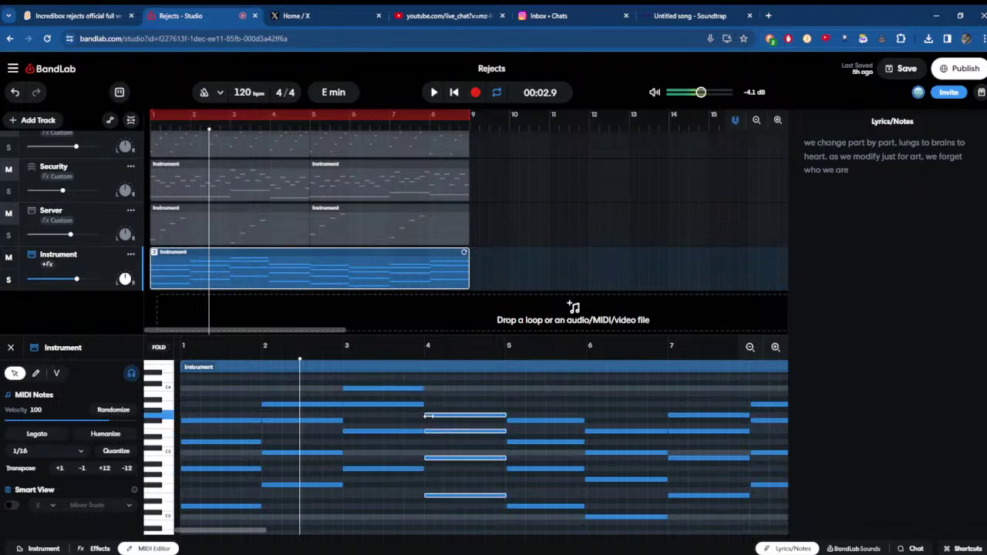
pyautogui.moveTo(519, 407); pyautogui.dragTo(507, 502)
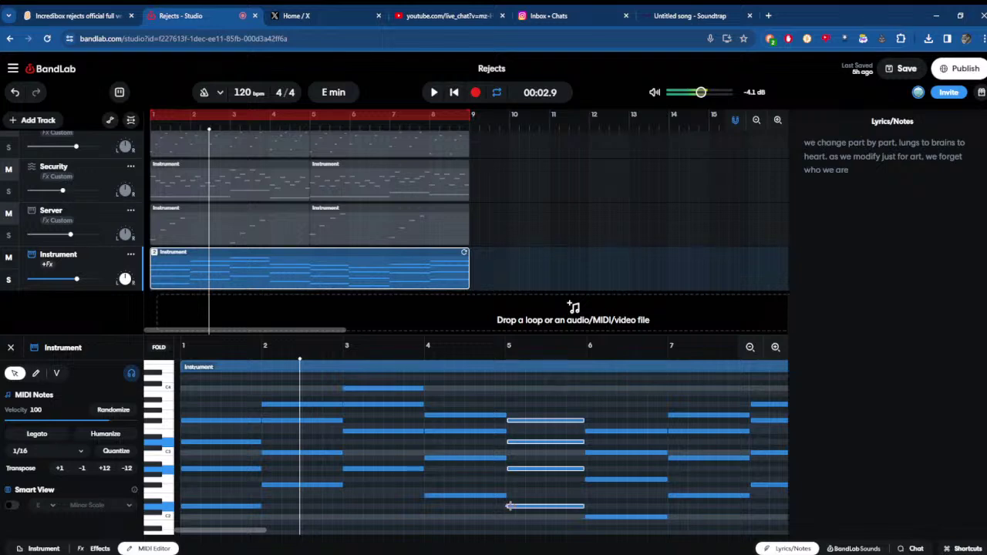
# - Align the note edges of the last three chords, in bars 6 to 8, to the bar lines
pyautogui.moveTo(253, 533); pyautogui.dragTo(286, 532)
pyautogui.scroll(-2, 315, 412)
pyautogui.scroll(2, 316, 411)
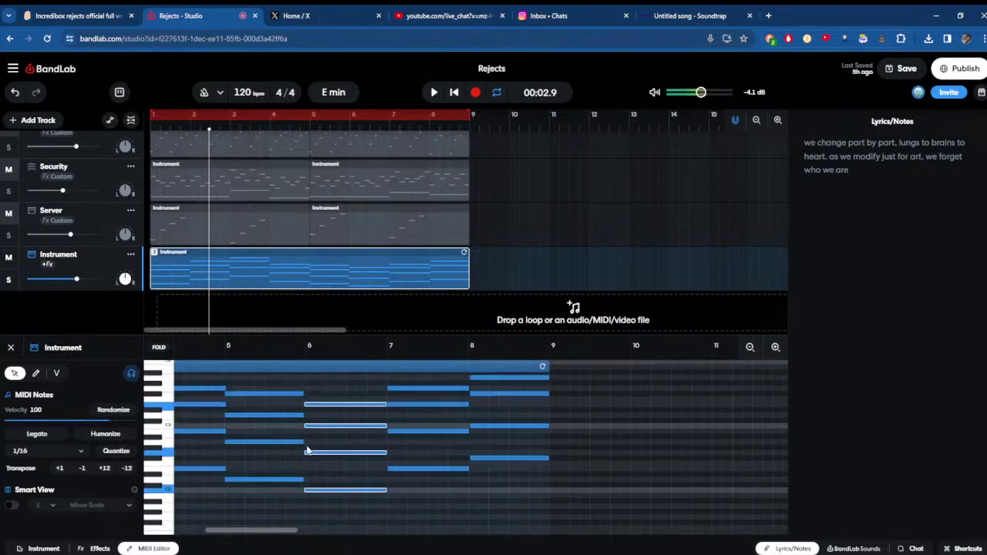
pyautogui.moveTo(293, 502); pyautogui.dragTo(351, 481)
pyautogui.moveTo(423, 478); pyautogui.dragTo(475, 489)
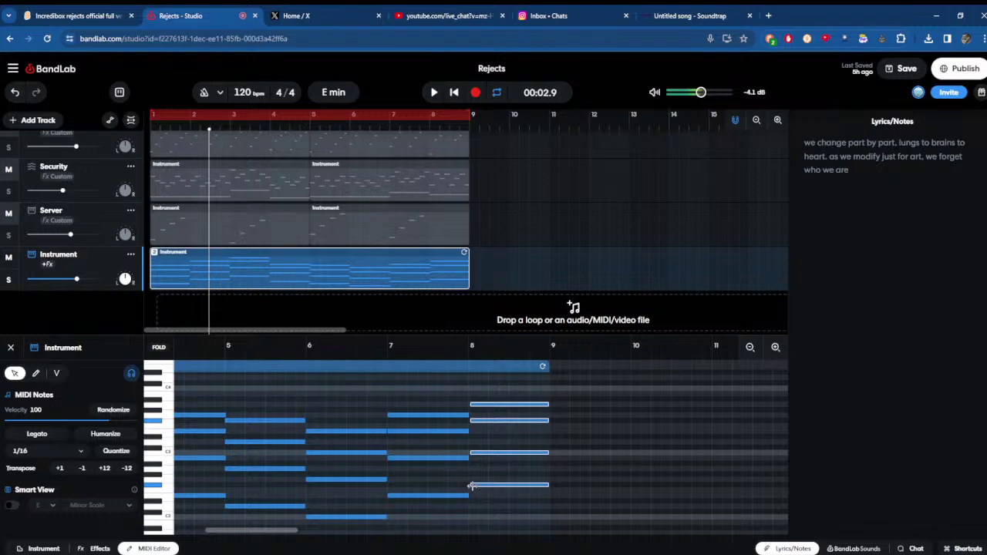
# - Play the corrected chords, solo the Dub Supersaw track and export it as MIDI
pyautogui.press('space')
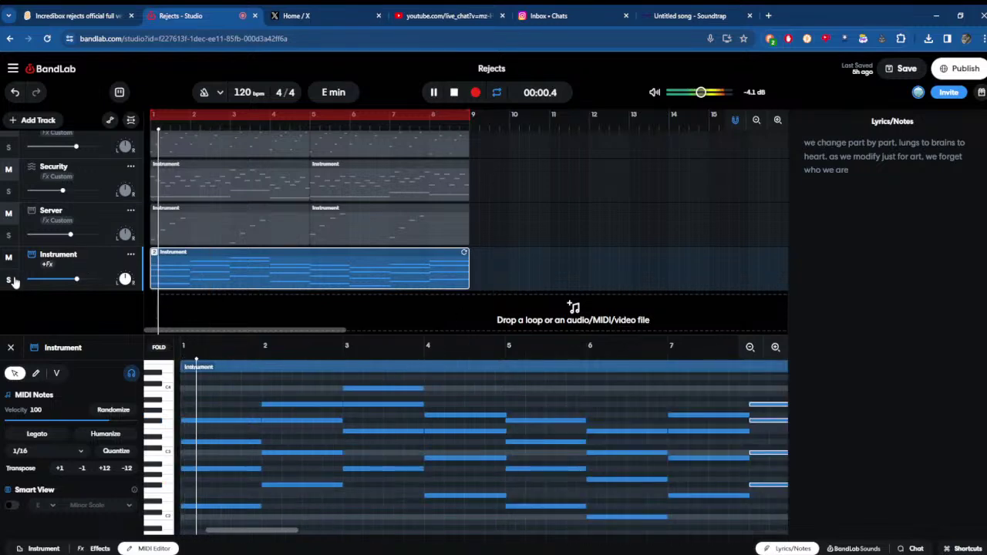
pyautogui.press('s')
pyautogui.click(135, 257)
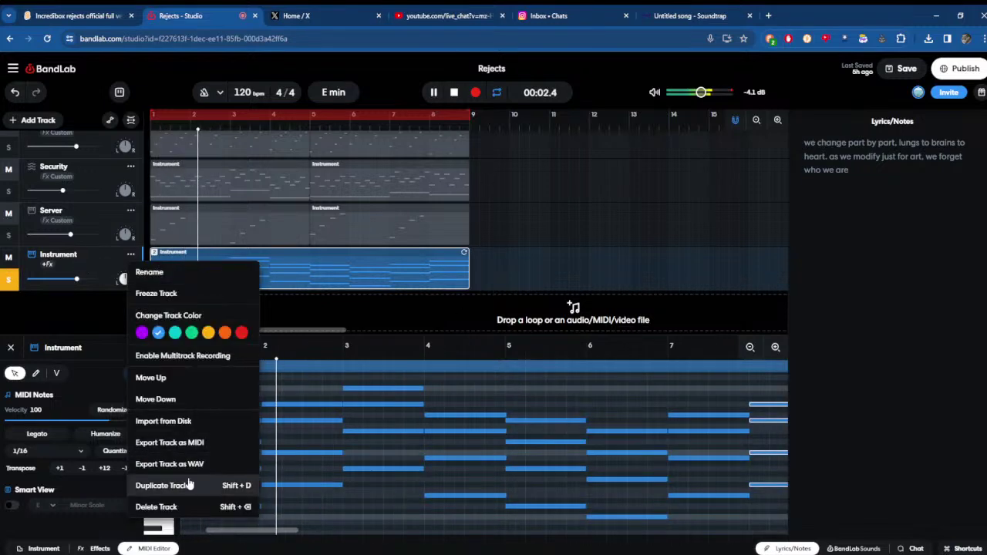
pyautogui.click(196, 451)
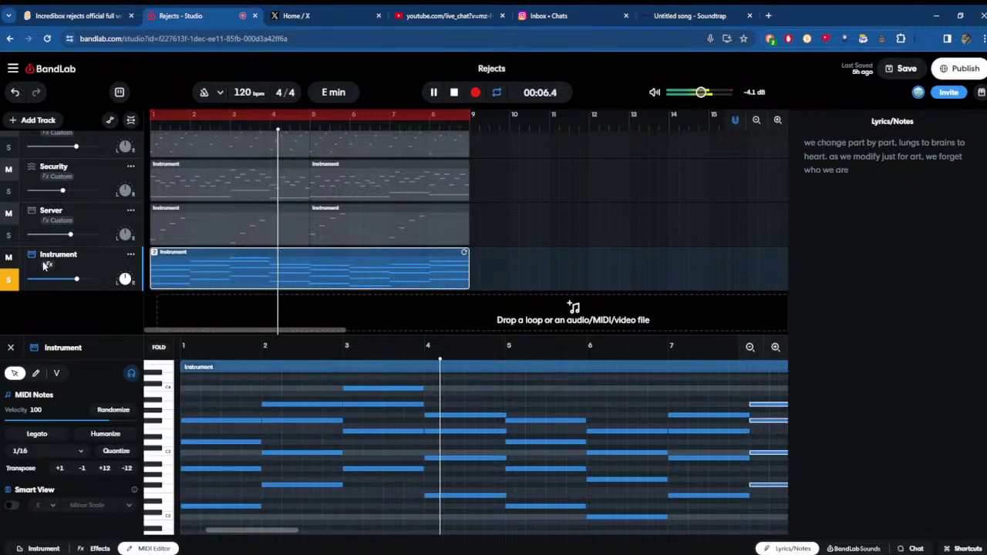
# - Delete the Dub Supersaw track from the Rejects project and stop playback
pyautogui.click(131, 255)
pyautogui.click(183, 505)
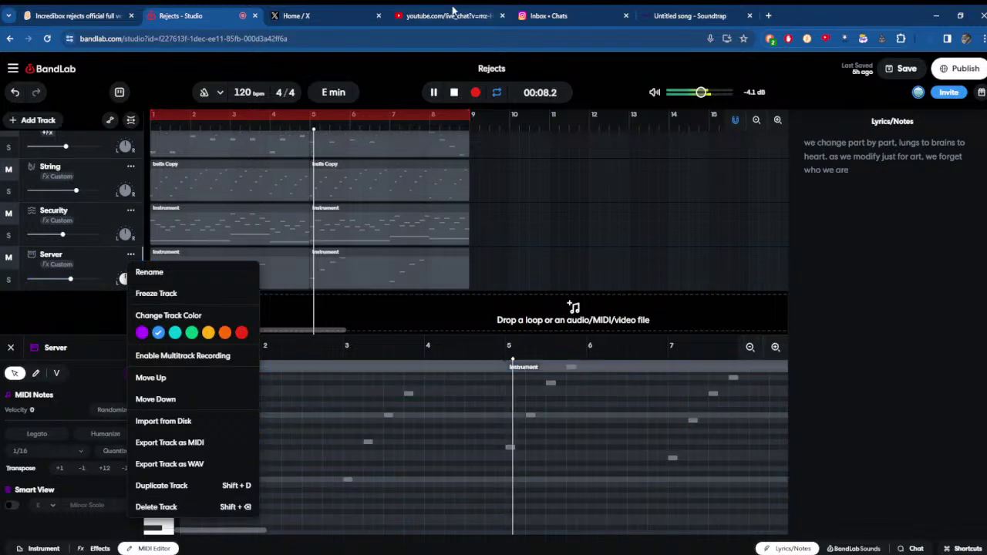
pyautogui.press('space')
# - Switch to Soundtrap and import the exported MIDI chords into the song as a new track
pyautogui.click(691, 9)
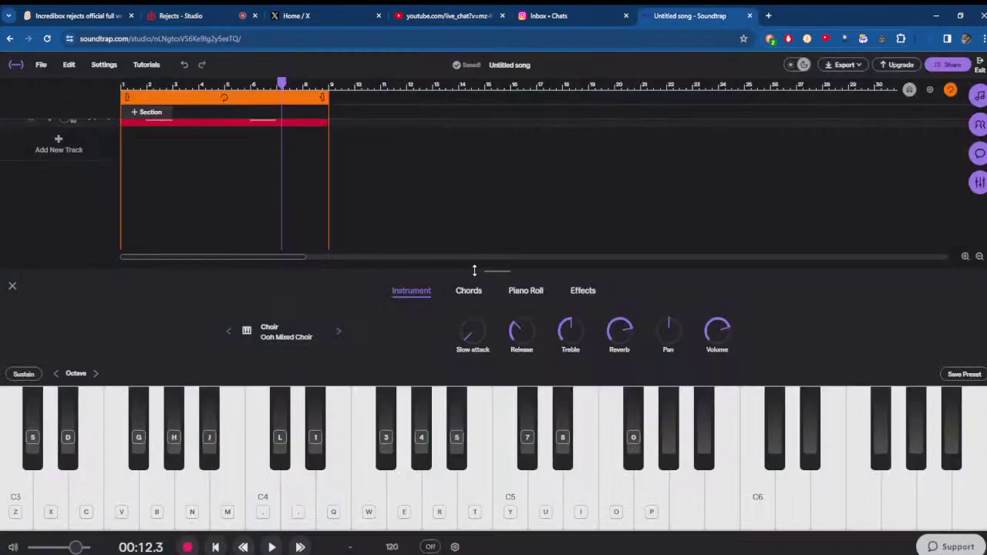
pyautogui.moveTo(484, 271); pyautogui.dragTo(456, 312)
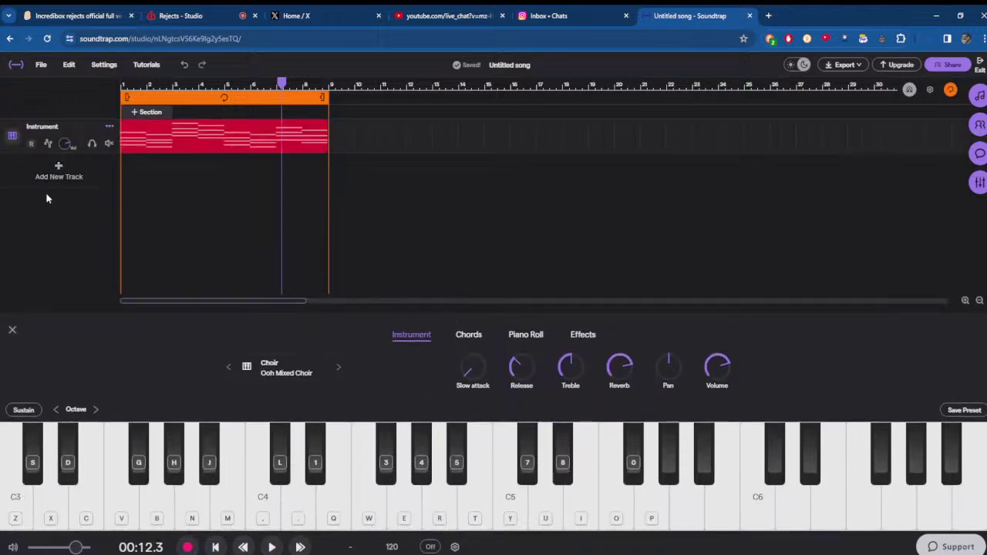
pyautogui.click(58, 171)
pyautogui.click(370, 435)
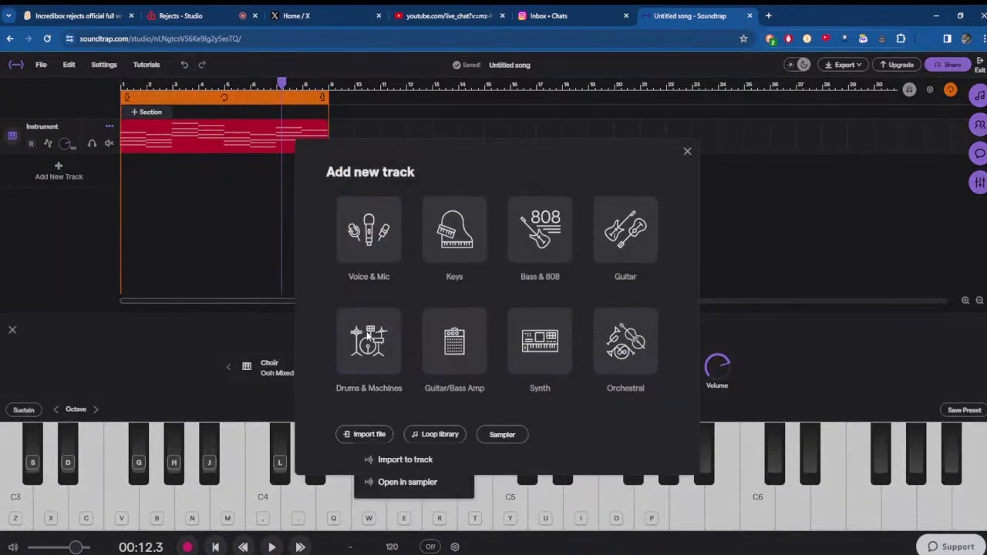
pyautogui.click(404, 461)
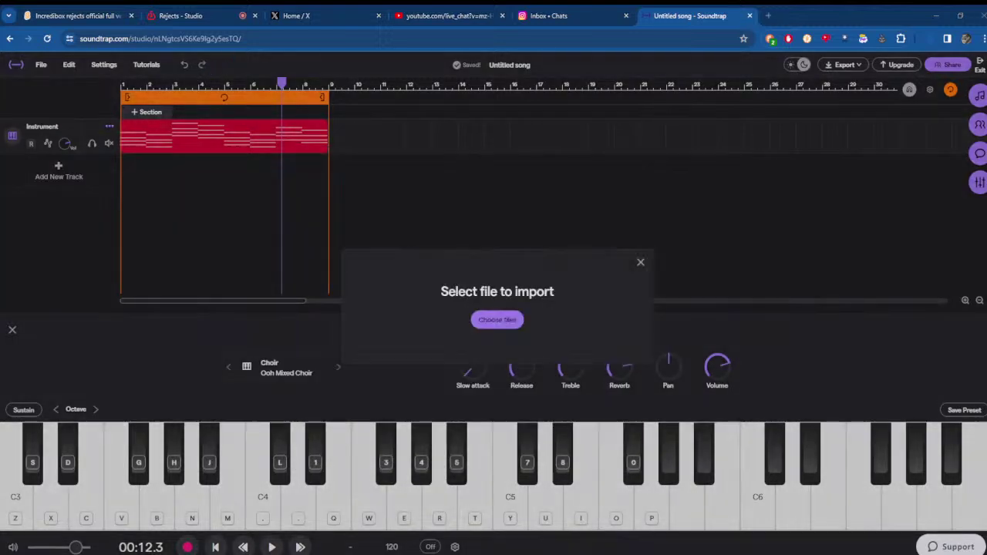
# - Play the song from the start and mute the first track to hear only the newly imported chords
pyautogui.press('space')
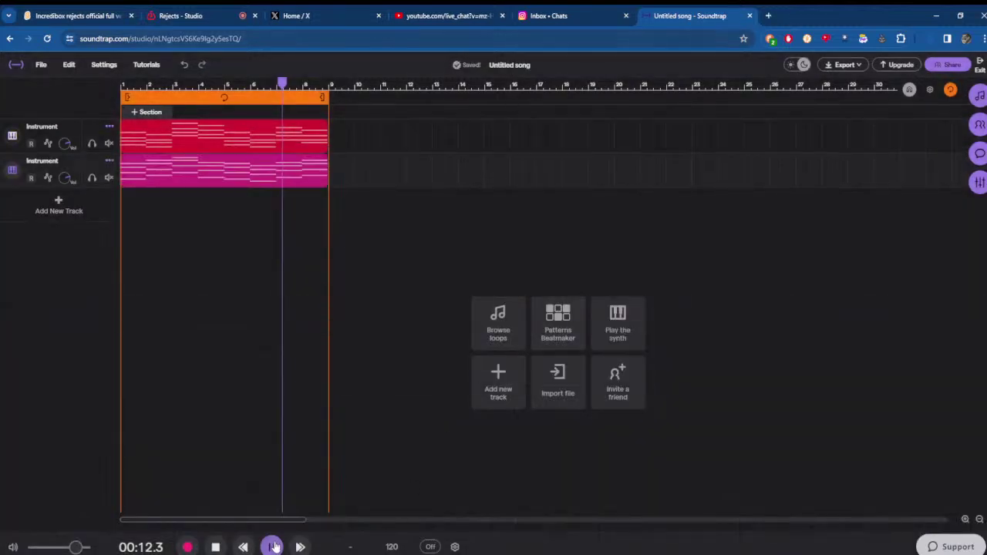
pyautogui.click(243, 547)
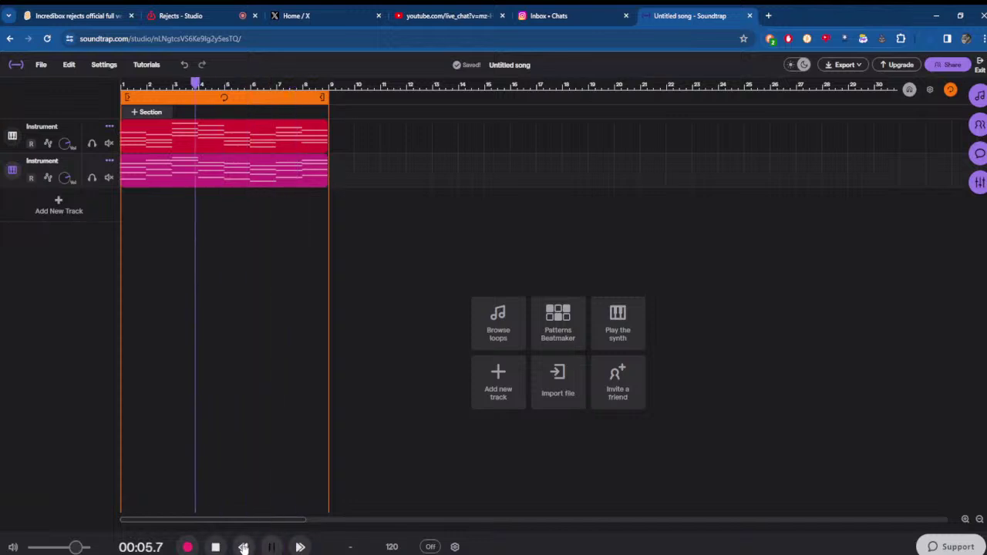
pyautogui.click(272, 547)
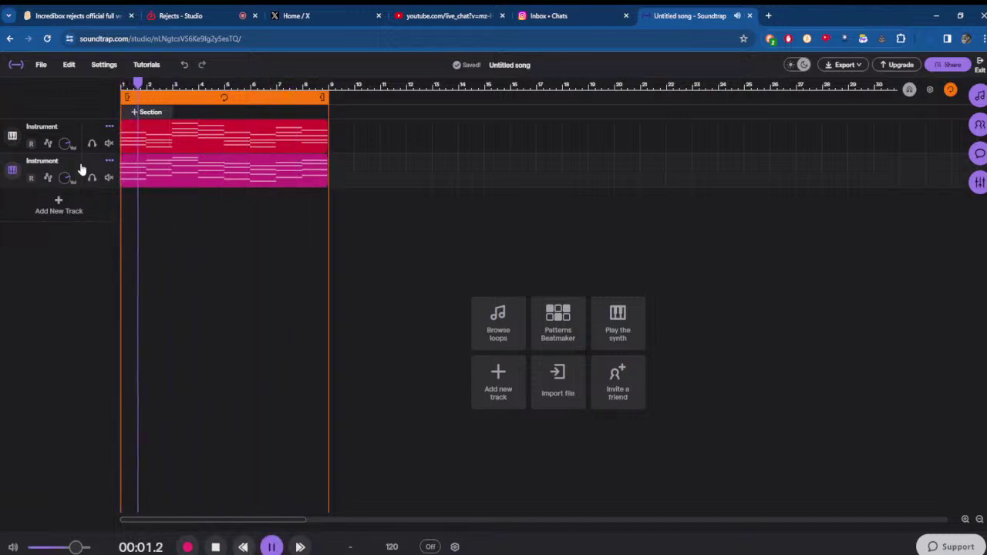
pyautogui.click(109, 143)
pyautogui.rightClick(142, 173)
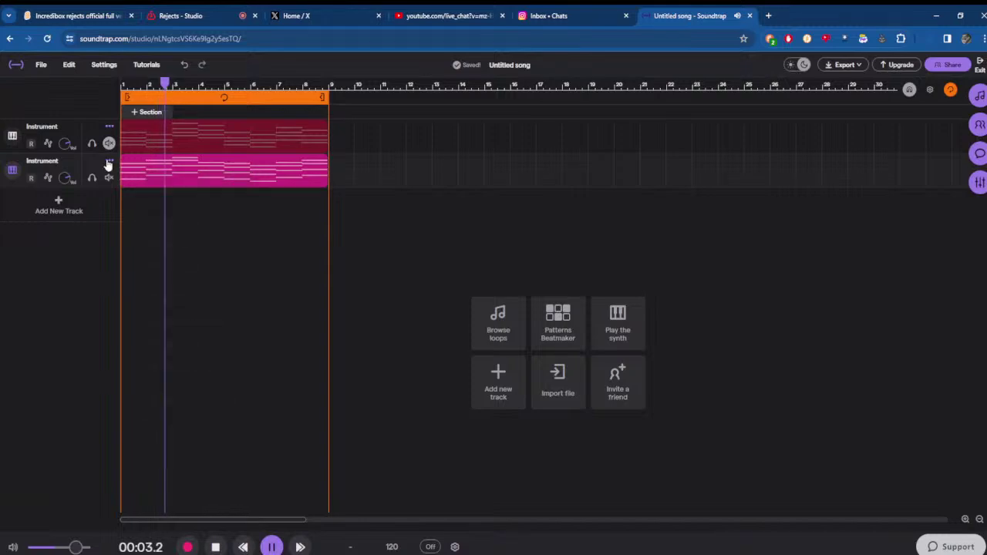
# - Open the instrument presets of the second track and show the Choir category under Keys
pyautogui.click(13, 170)
pyautogui.click(266, 370)
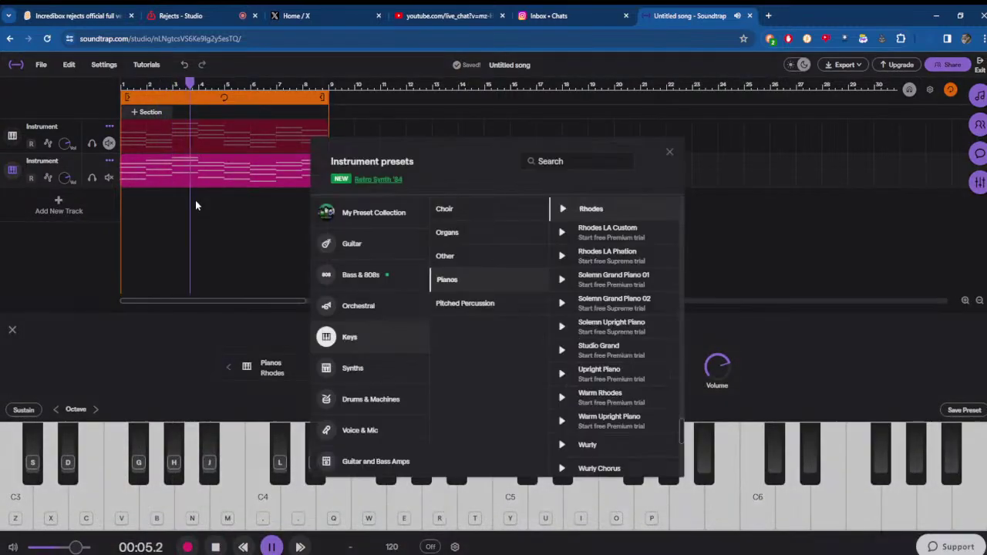
pyautogui.click(494, 211)
pyautogui.click(653, 372)
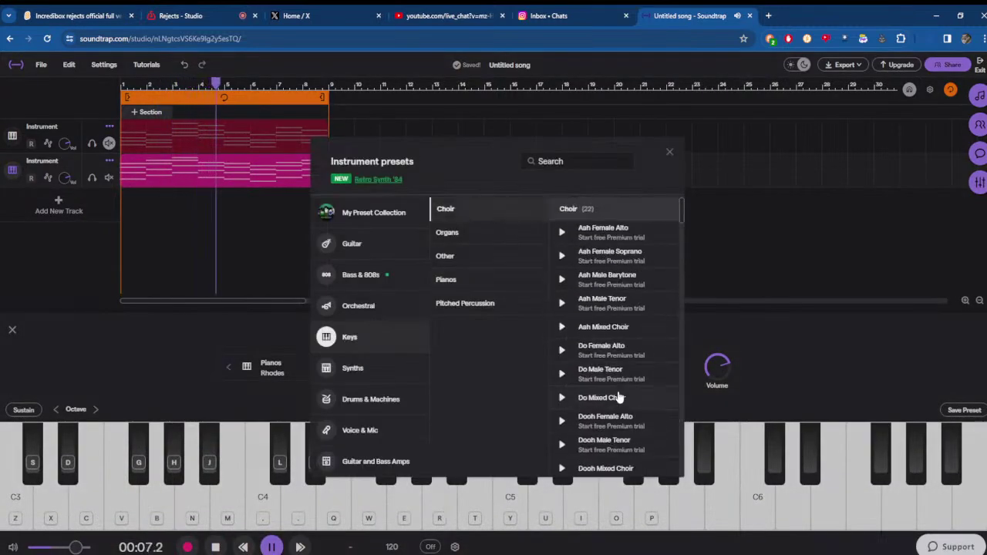
# - Compare the Mmm Mixed Choir and Scat Echoes presets on the second track while it plays
pyautogui.scroll(-3, 640, 370)
pyautogui.click(628, 373)
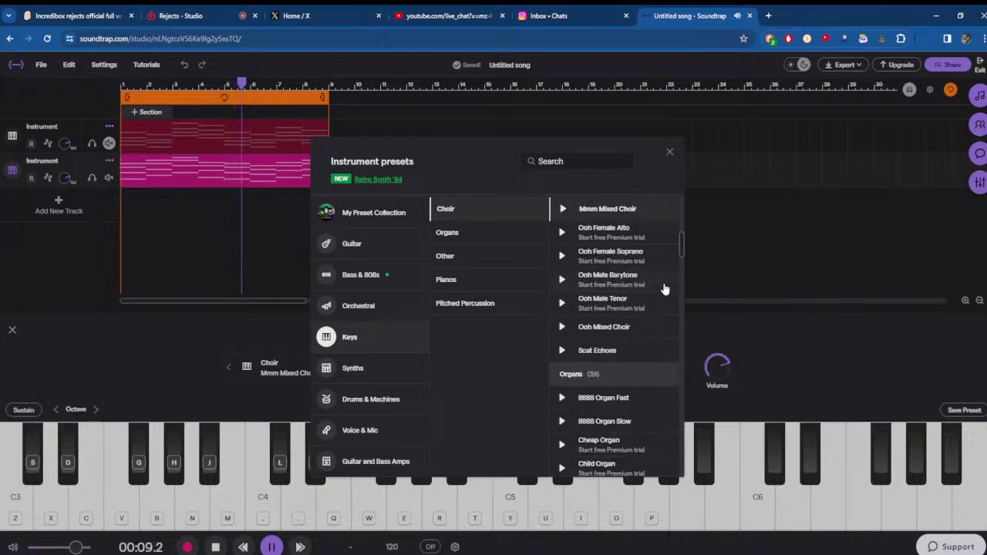
pyautogui.click(631, 350)
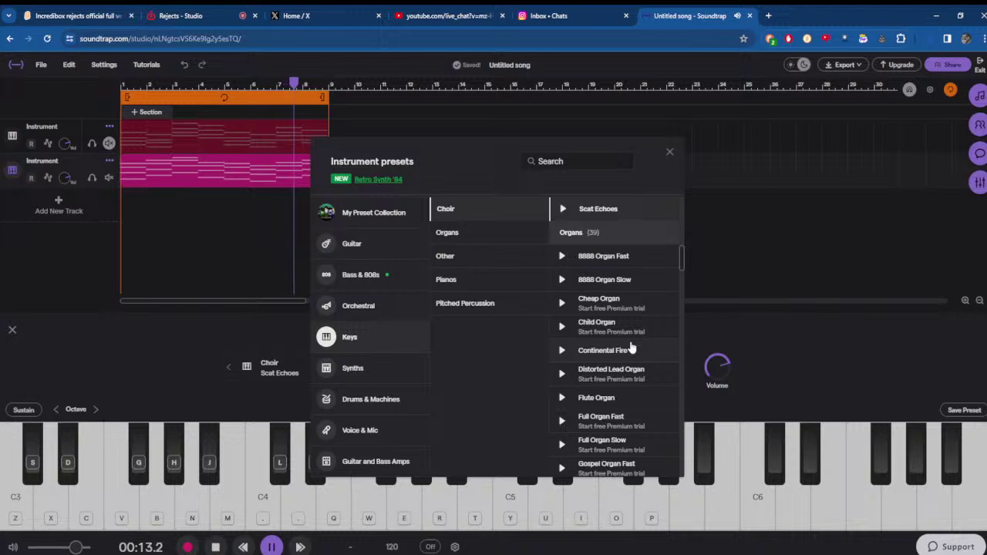
pyautogui.scroll(2, 630, 292)
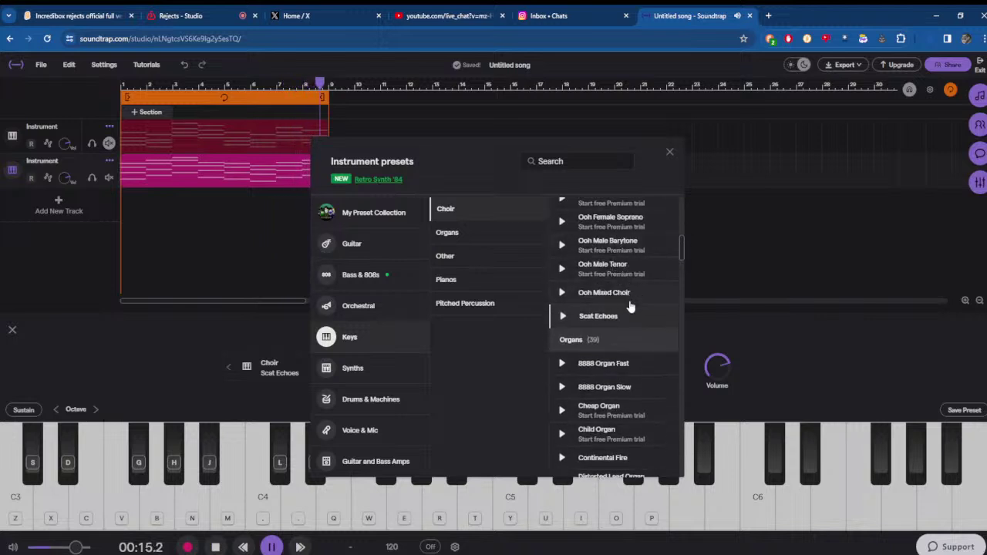
pyautogui.scroll(2, 630, 307)
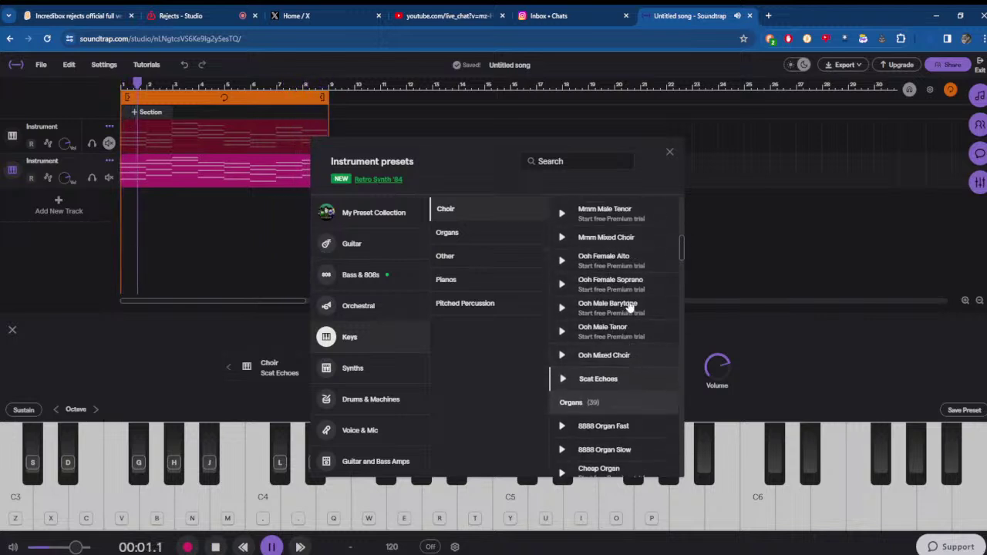
pyautogui.click(630, 309)
pyautogui.scroll(3, 630, 307)
pyautogui.click(631, 310)
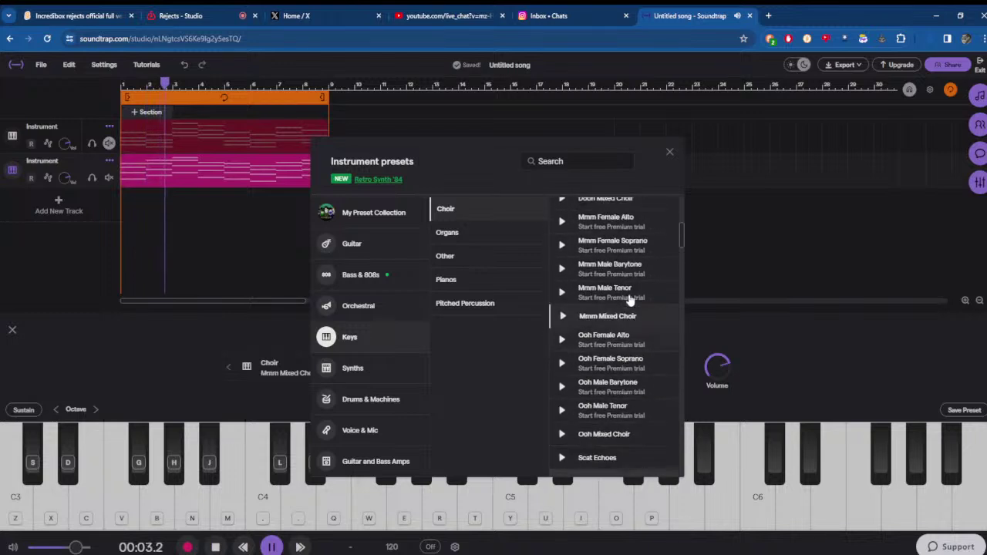
# - Compare the Aah, Dooh and Mmm Mixed Choir presets for the second track
pyautogui.scroll(1, 631, 301)
pyautogui.scroll(5, 627, 266)
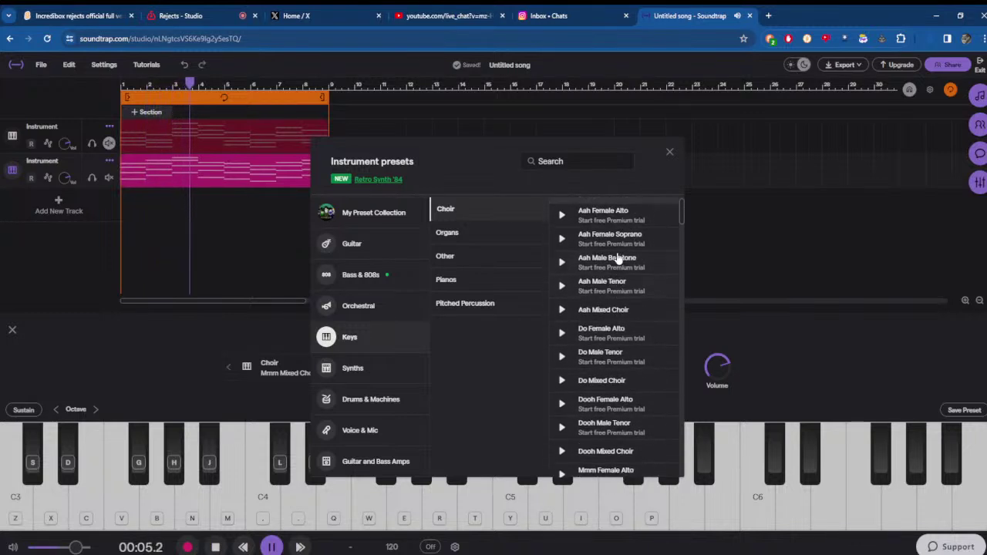
pyautogui.click(633, 329)
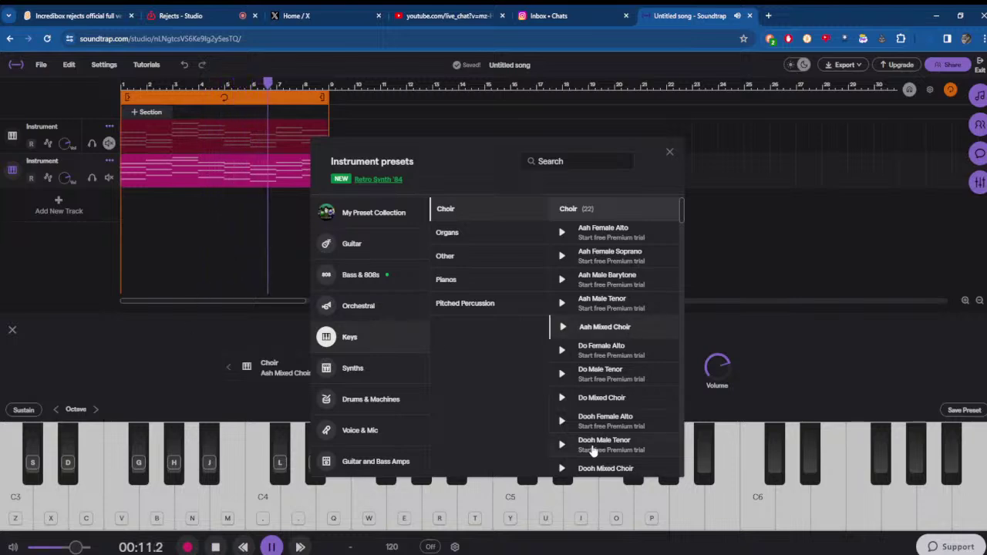
pyautogui.scroll(-1, 592, 441)
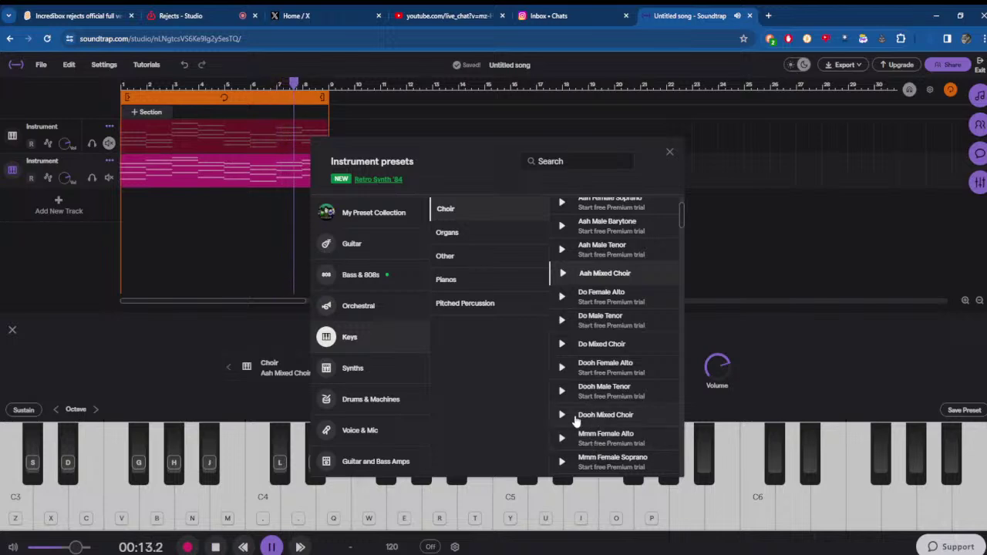
pyautogui.click(564, 416)
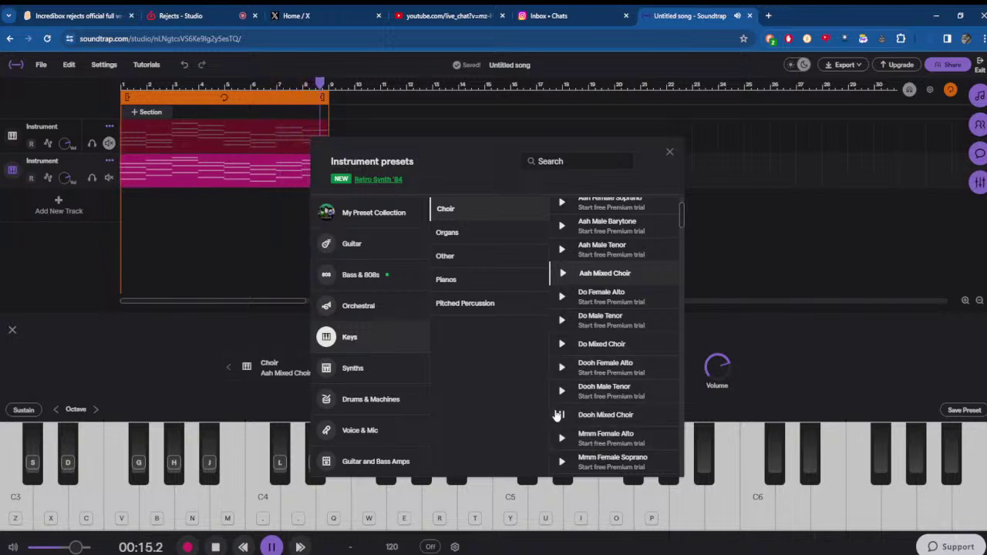
pyautogui.scroll(-3, 571, 423)
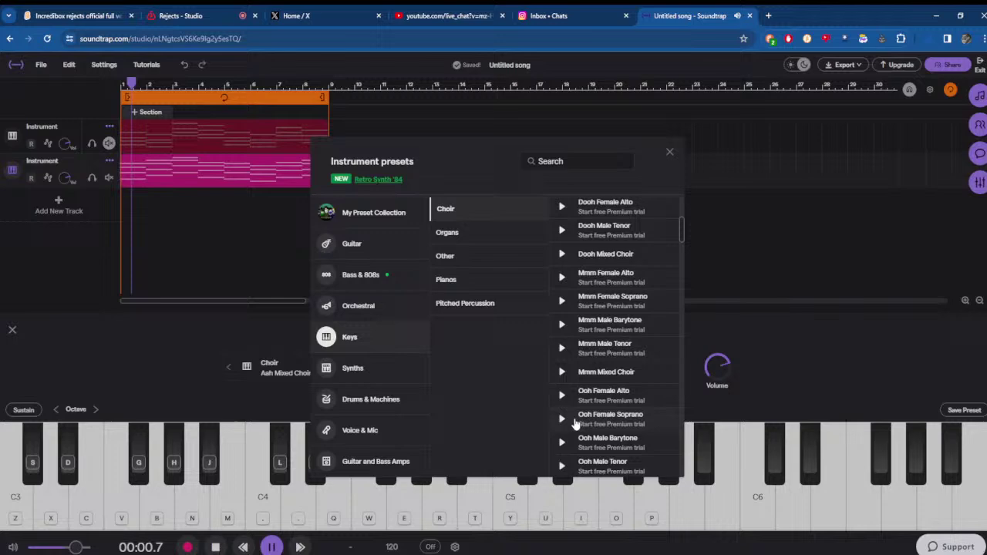
pyautogui.click(597, 373)
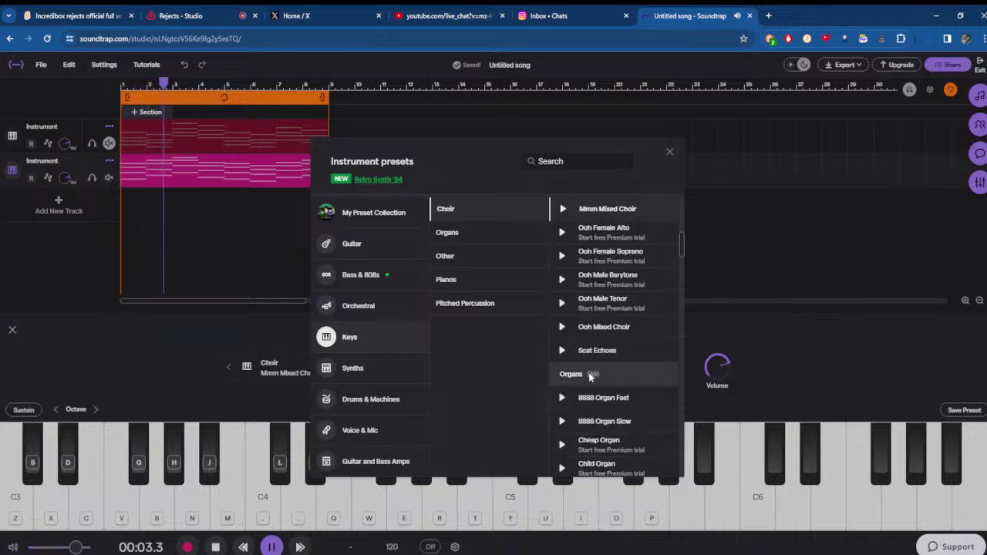
# - Apply the Aah Mixed Choir preset to the second track and close the preset browser
pyautogui.scroll(4, 584, 388)
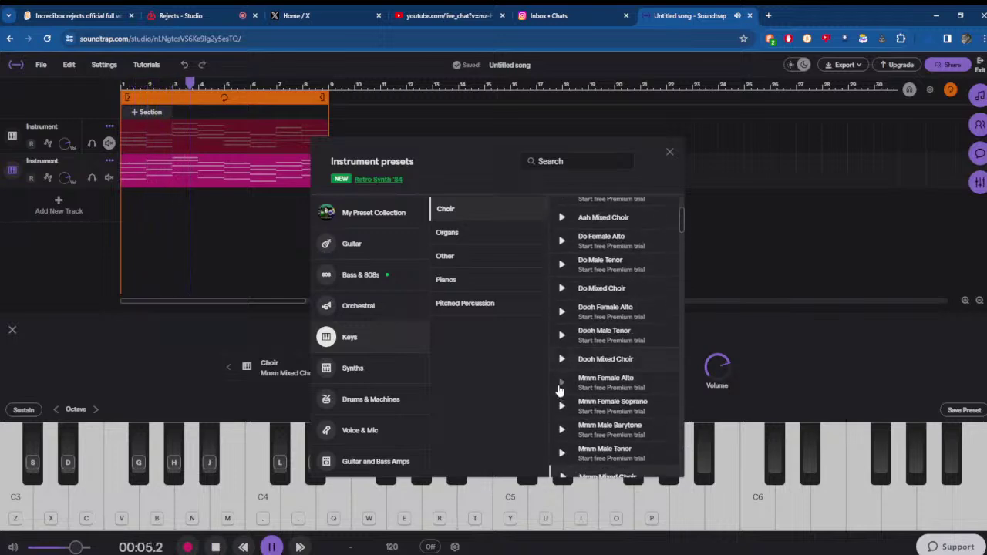
pyautogui.scroll(3, 562, 333)
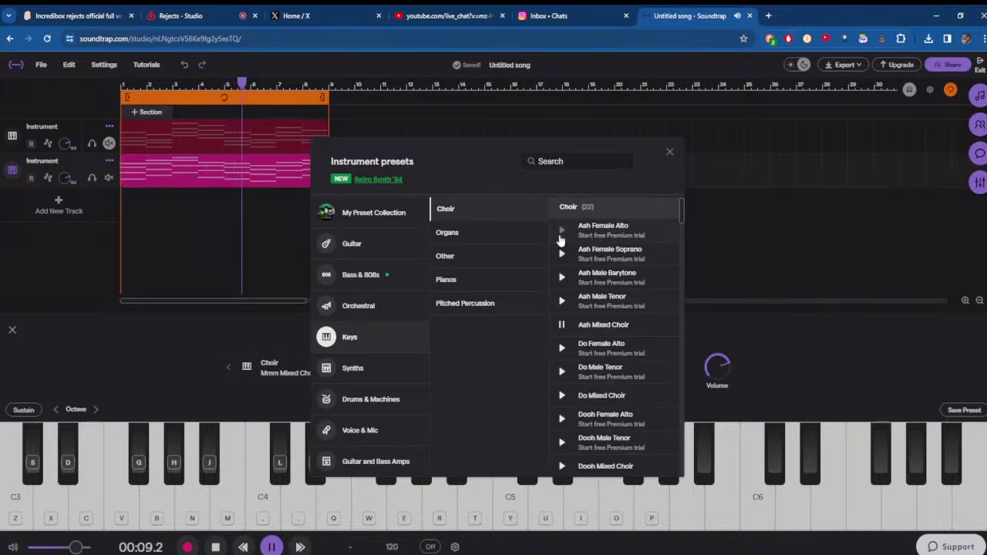
pyautogui.click(597, 325)
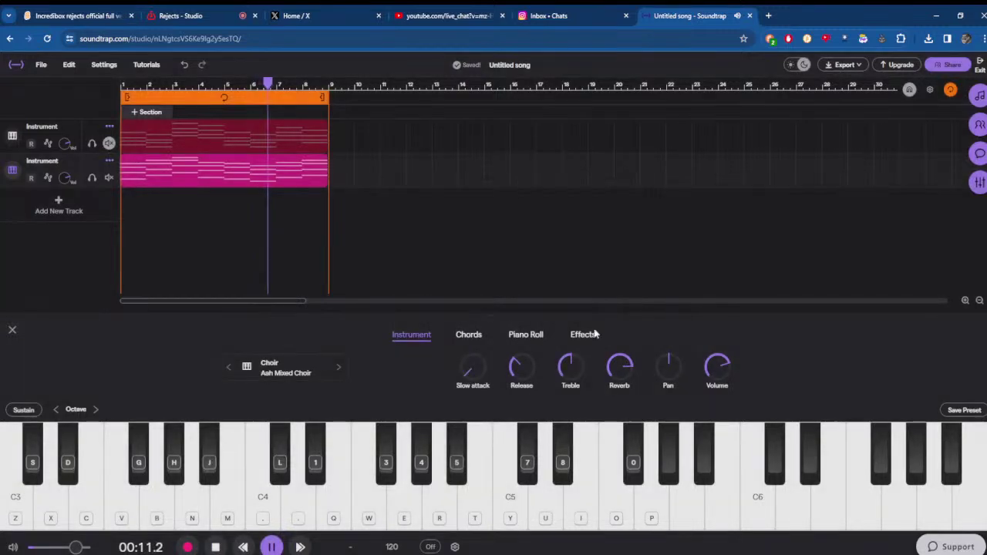
# - Rewind the playback and unmute the first track so both choir tracks sound together
pyautogui.click(243, 547)
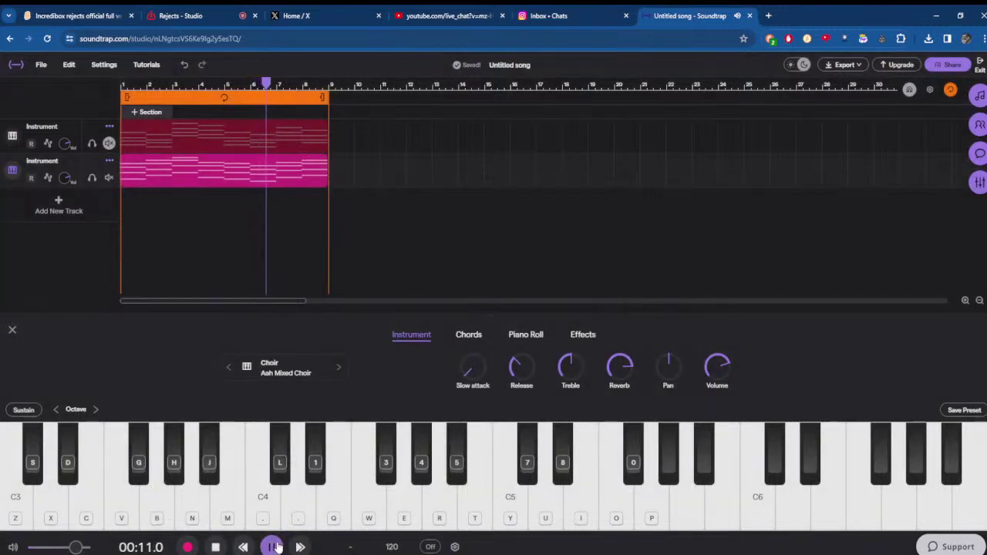
pyautogui.click(109, 161)
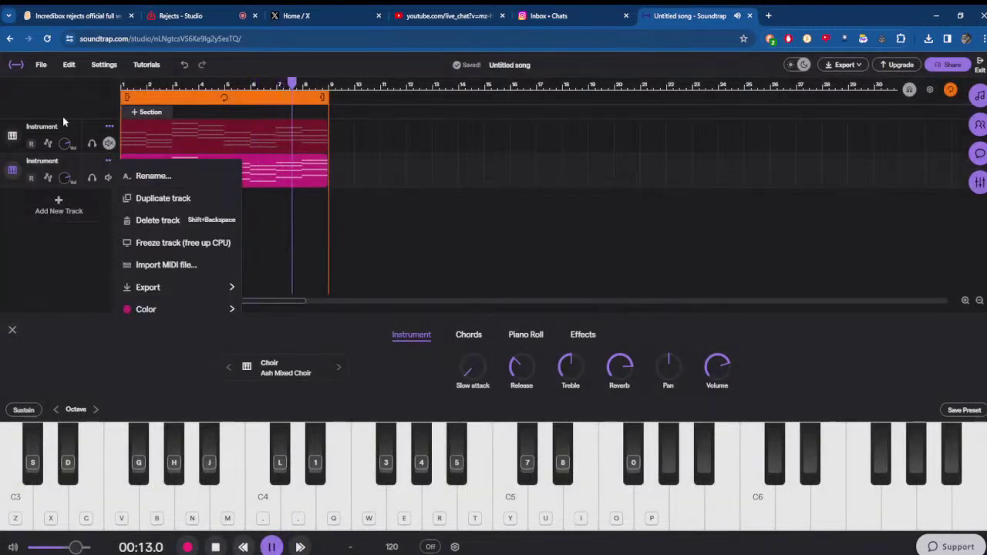
pyautogui.click(104, 147)
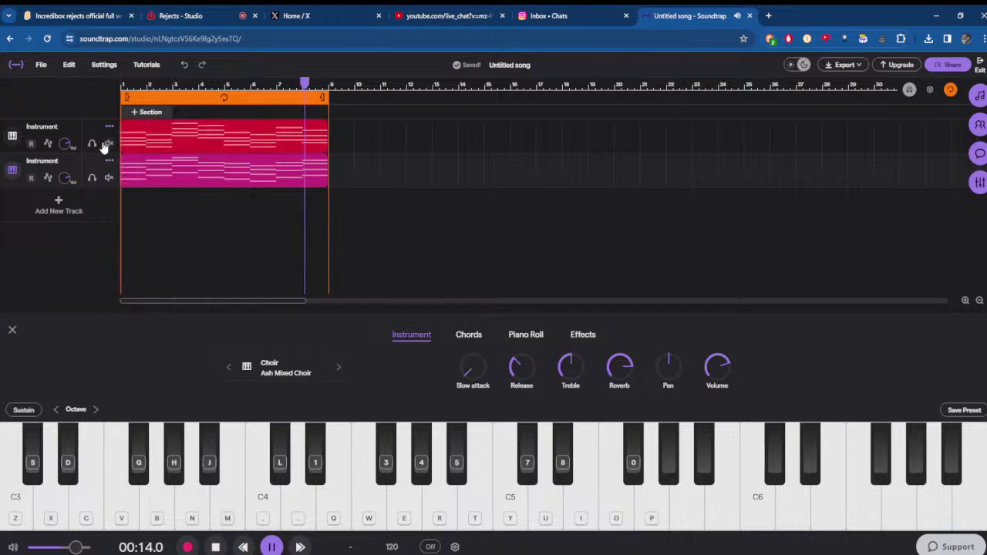
# - Change the pitch of the second track's region by -12
pyautogui.rightClick(228, 173)
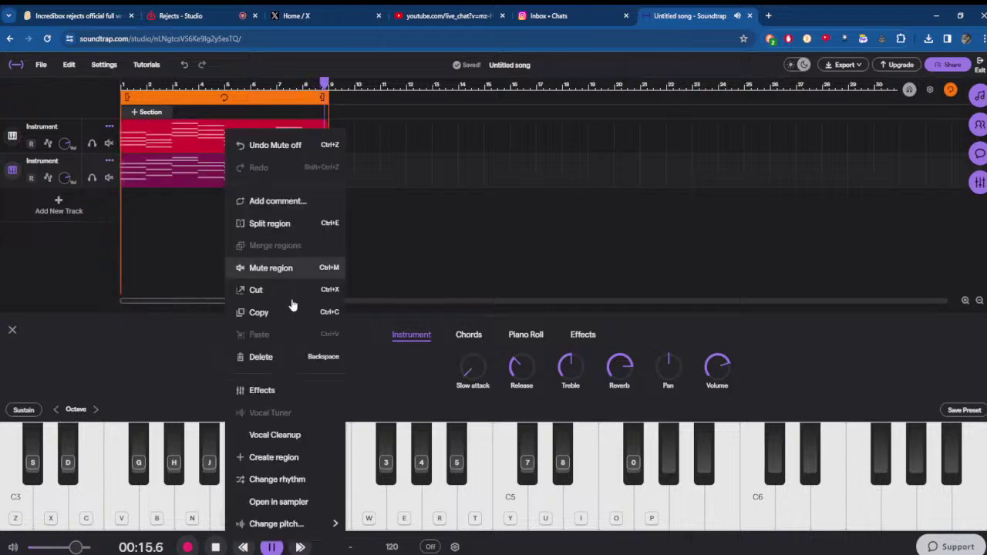
pyautogui.click(324, 100)
pyautogui.rightClick(268, 183)
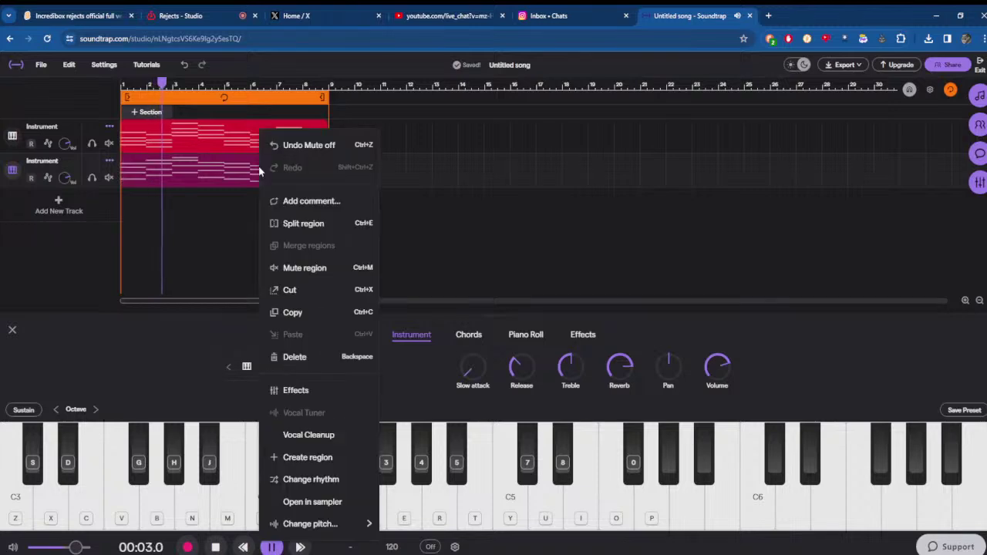
pyautogui.moveTo(278, 524)
pyautogui.scroll(-3, 391, 520)
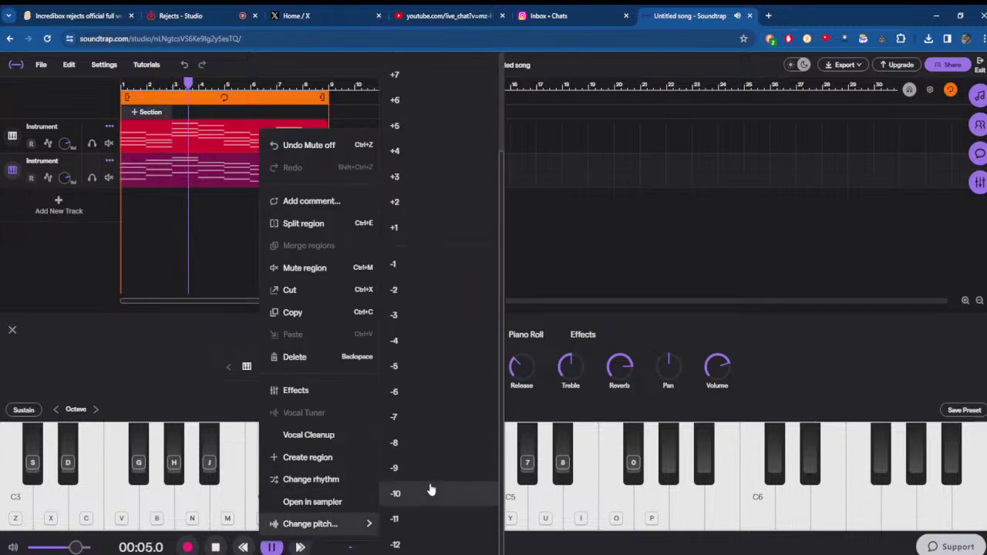
pyautogui.click(398, 544)
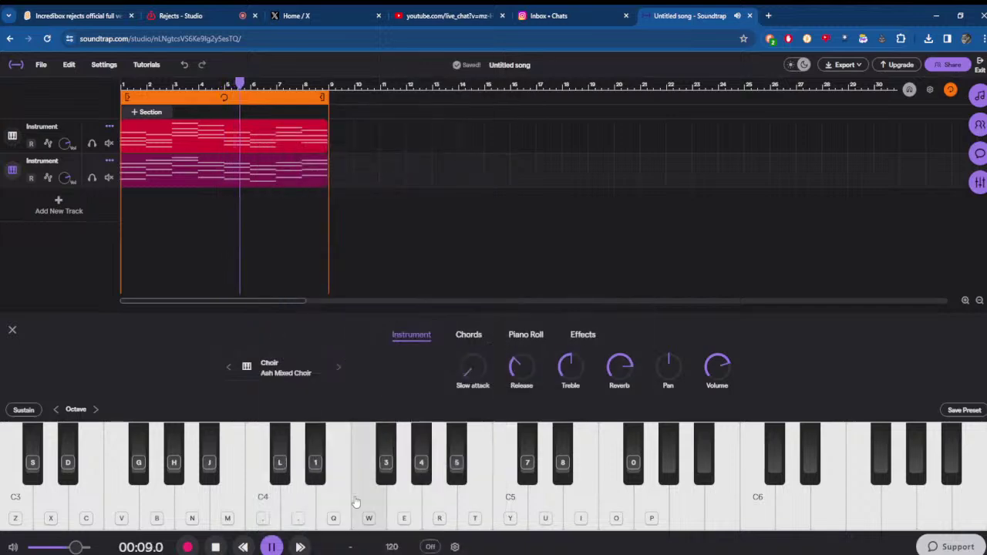
# - Solo the second track while replaying from the start and switch its preset to Do Mixed Choir
pyautogui.click(244, 547)
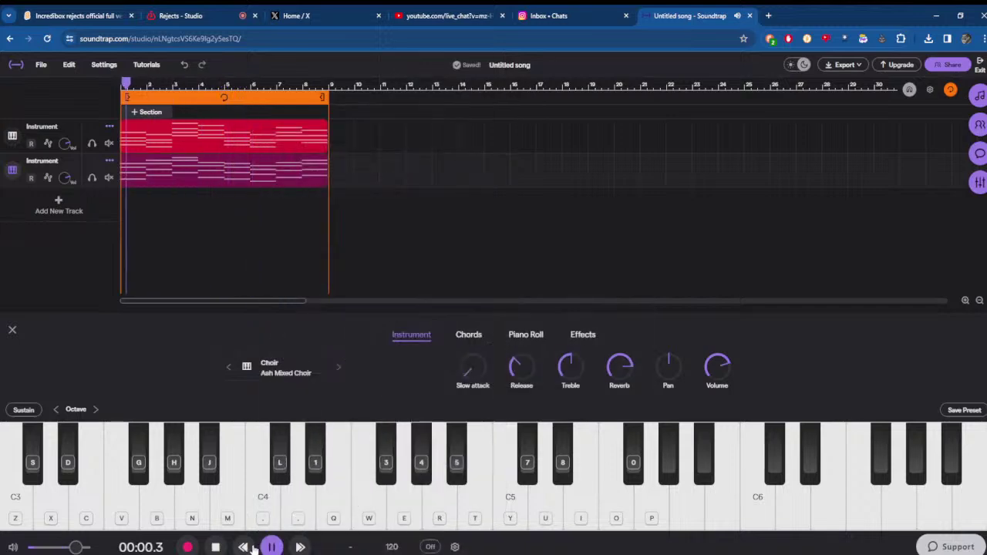
pyautogui.click(272, 547)
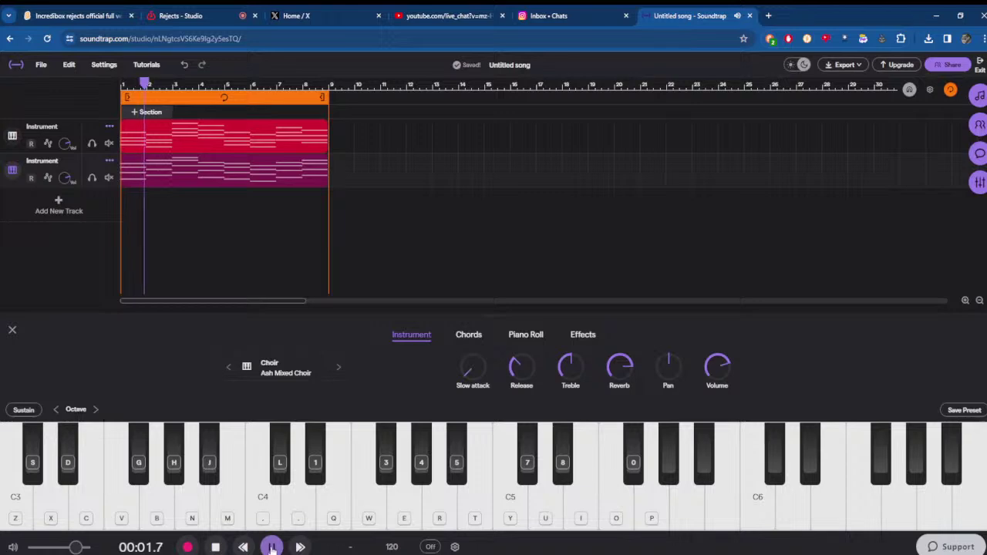
pyautogui.click(92, 178)
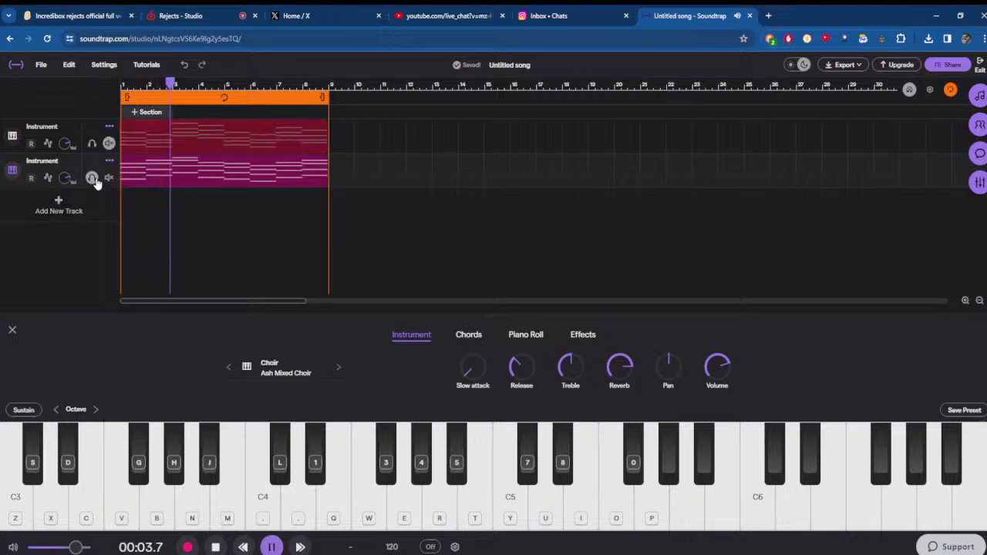
pyautogui.click(335, 370)
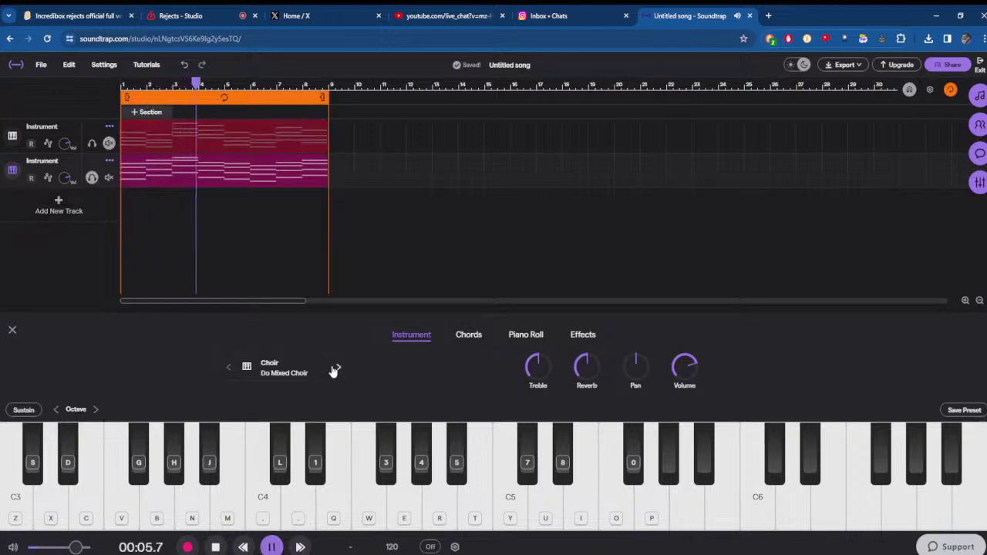
# - Switch the second track's preset to Dooh Mixed Choir, change its region's pitch by +12, and unsolo the track to hear both choirs
pyautogui.click(335, 370)
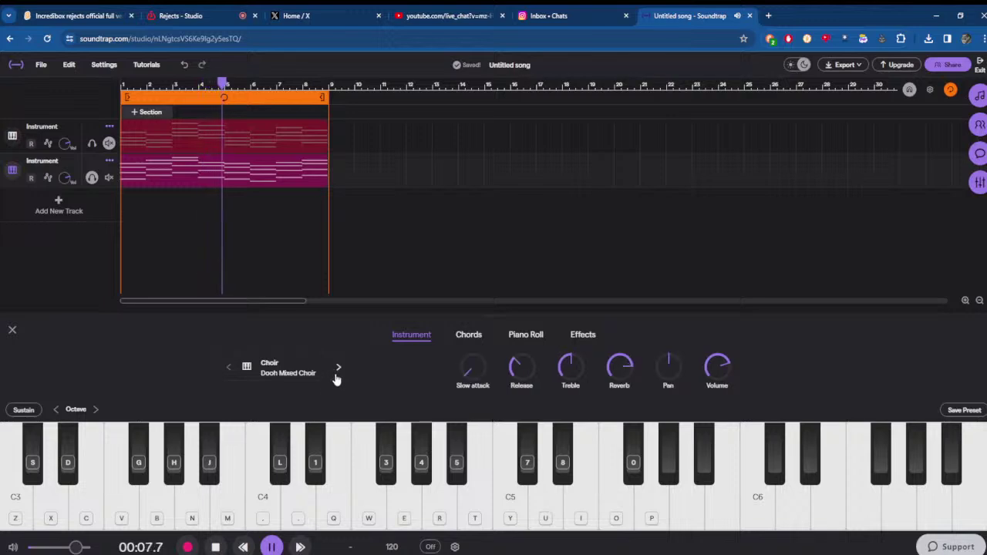
pyautogui.rightClick(294, 191)
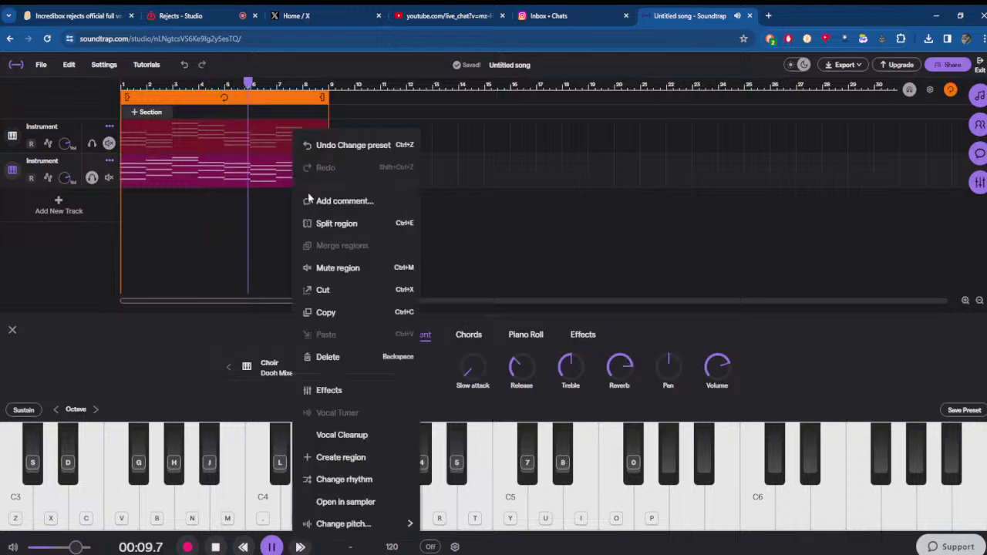
pyautogui.moveTo(343, 523)
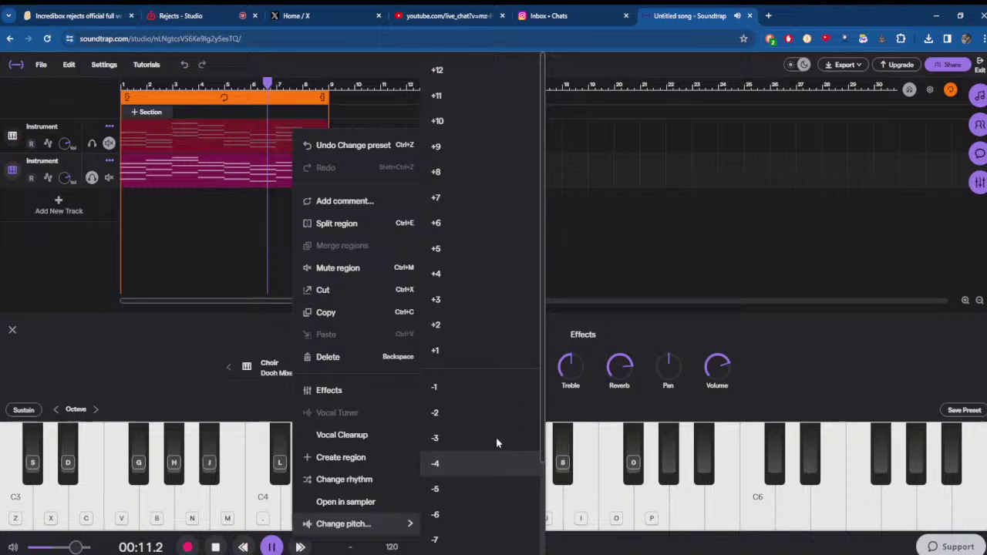
pyautogui.click(471, 69)
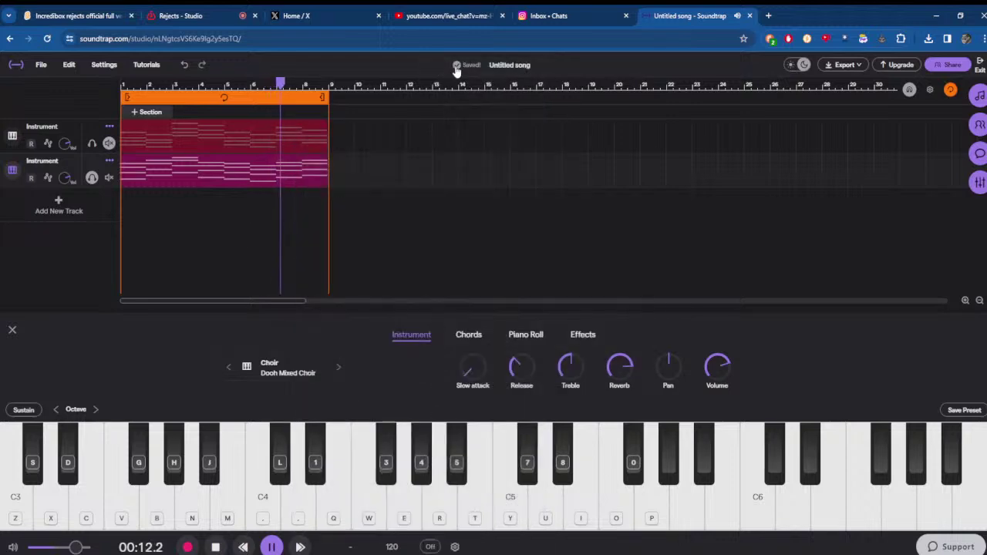
pyautogui.click(91, 177)
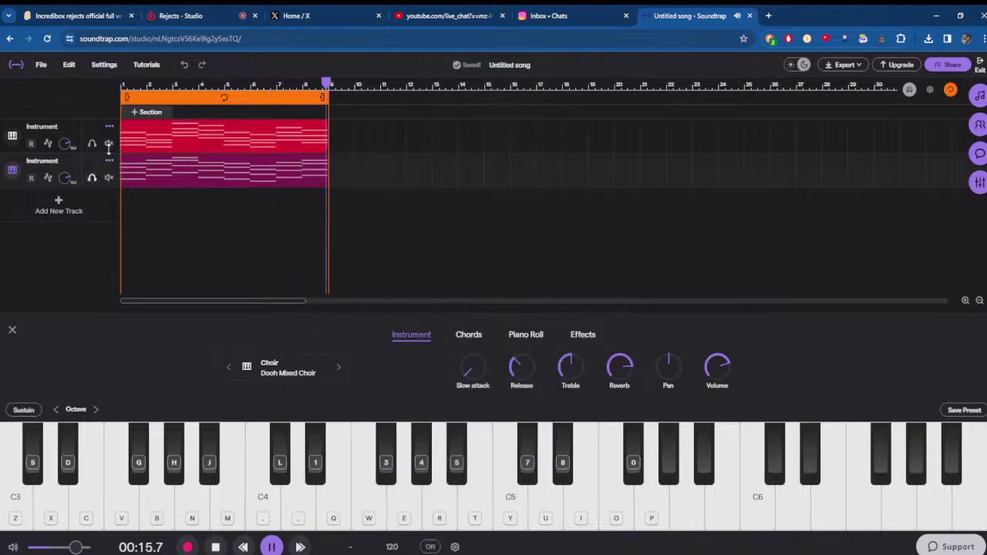
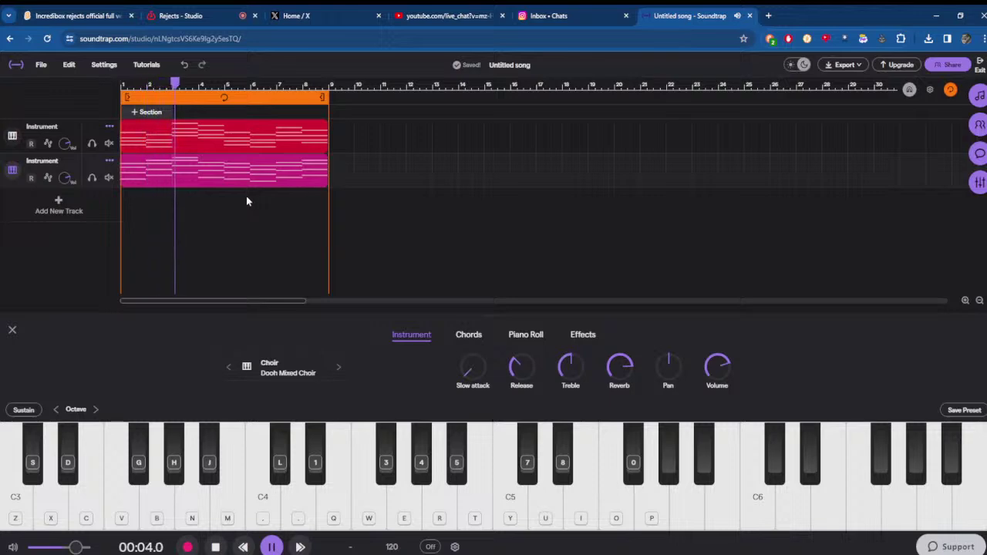
# - Solo the second track, switch its preset to Mmm Mixed Choir, and unsolo it to hear both tracks together
pyautogui.click(93, 180)
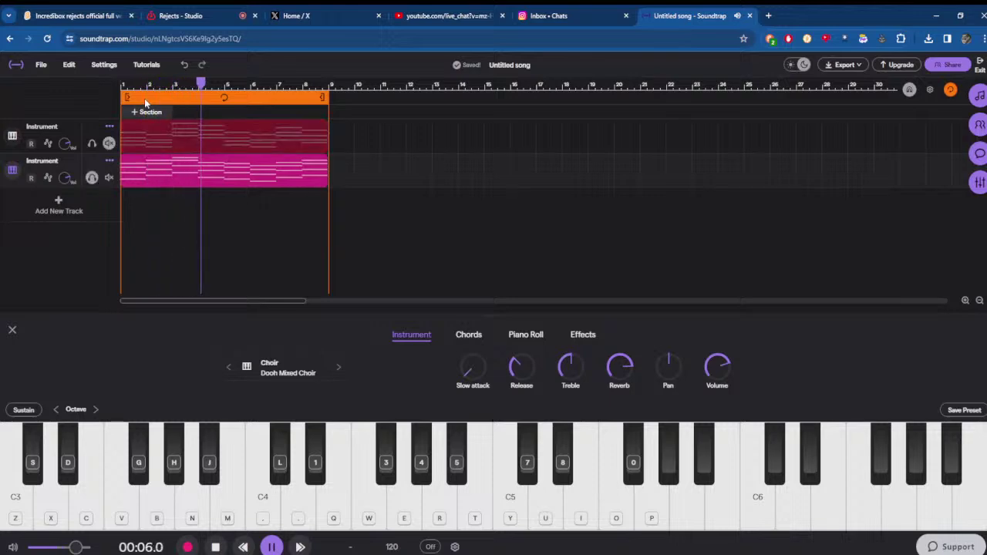
pyautogui.click(340, 365)
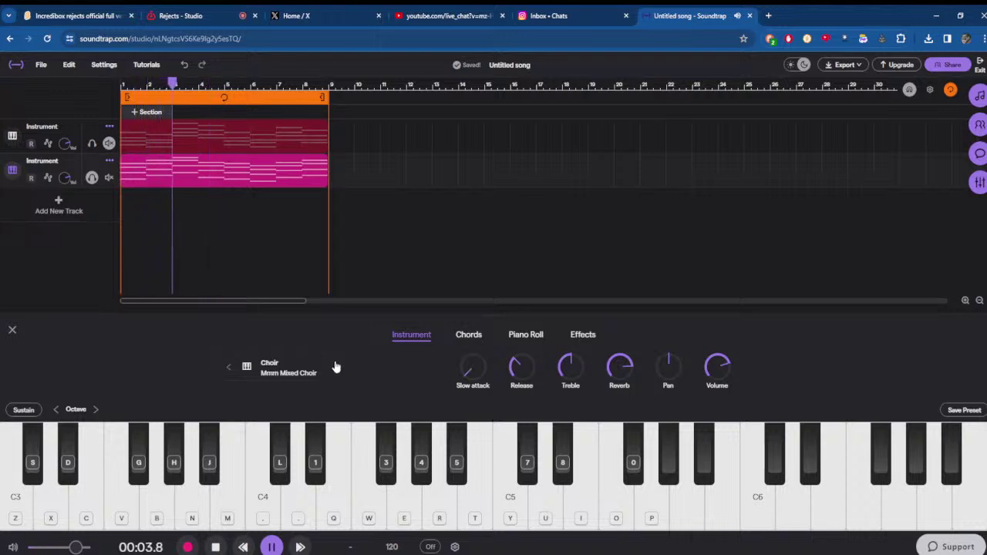
pyautogui.click(94, 180)
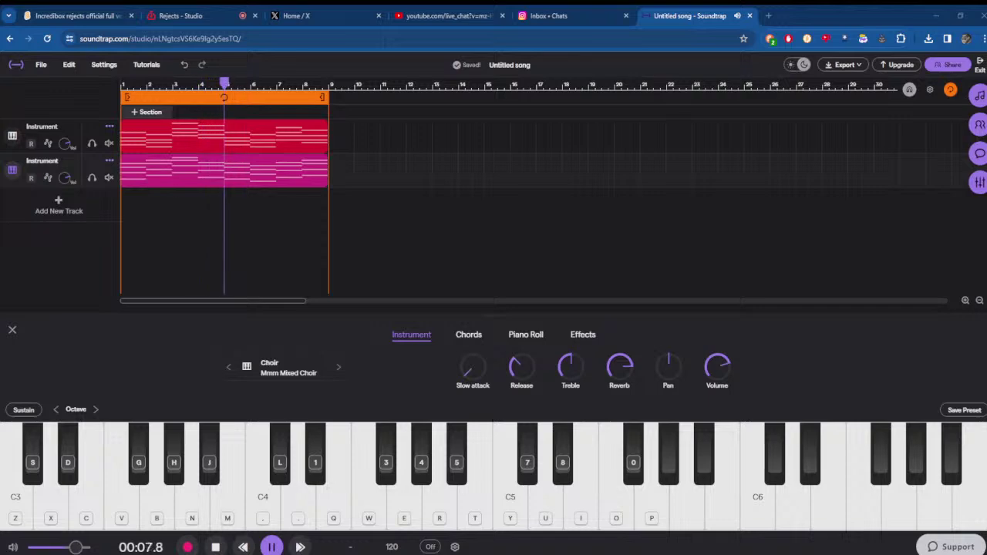
# - Solo the second track again and export it as a WAV audio file
pyautogui.click(92, 178)
pyautogui.click(110, 160)
pyautogui.moveTo(224, 287)
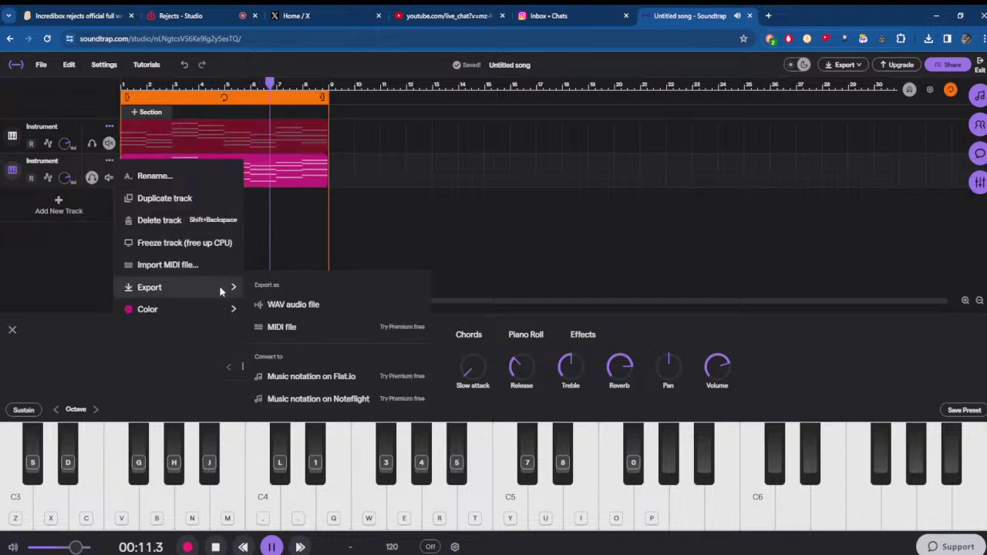
pyautogui.click(330, 306)
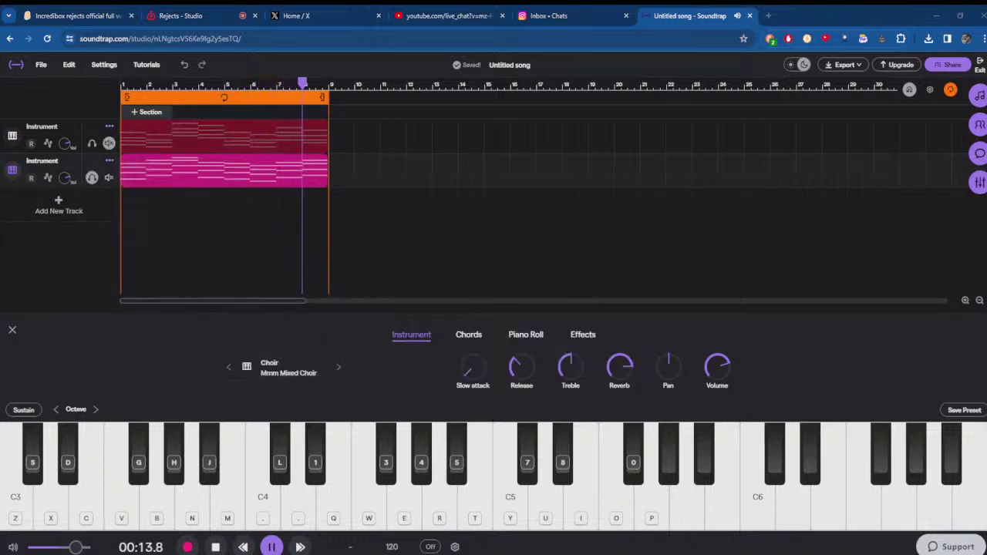
# - Stop the Soundtrap playback, switch to the BandLab project, import Instrument (4).wav as a new track and play it
pyautogui.click(447, 15)
pyautogui.click(77, 12)
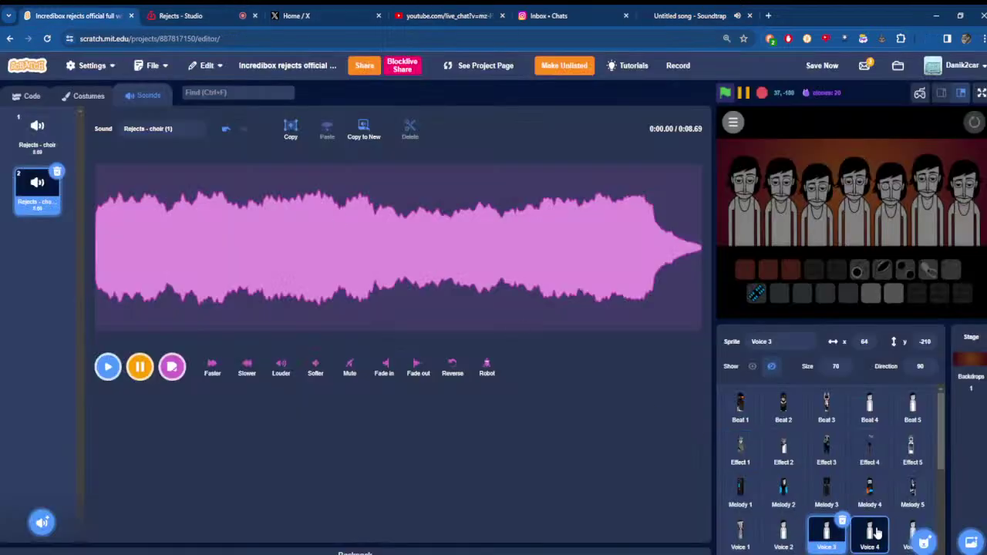
pyautogui.click(185, 16)
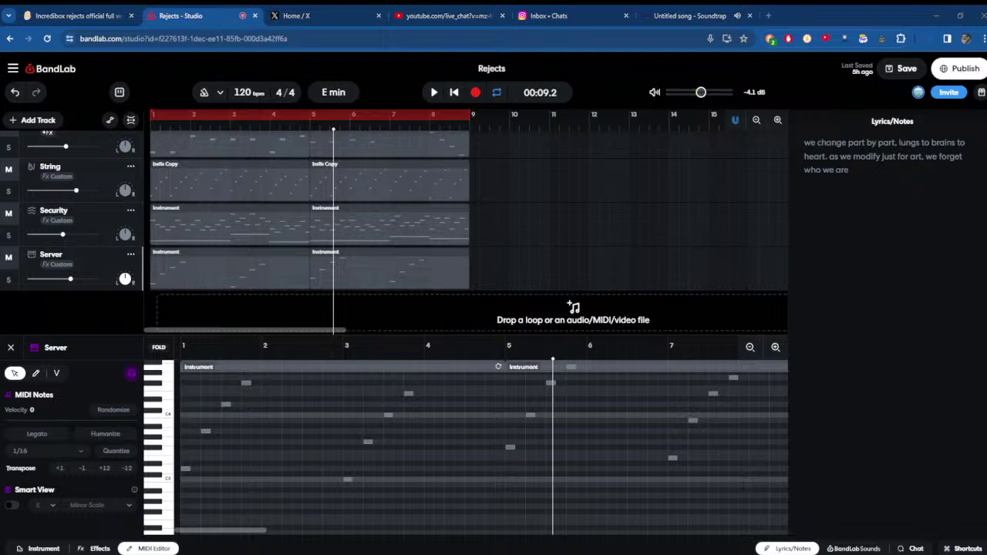
pyautogui.click(690, 16)
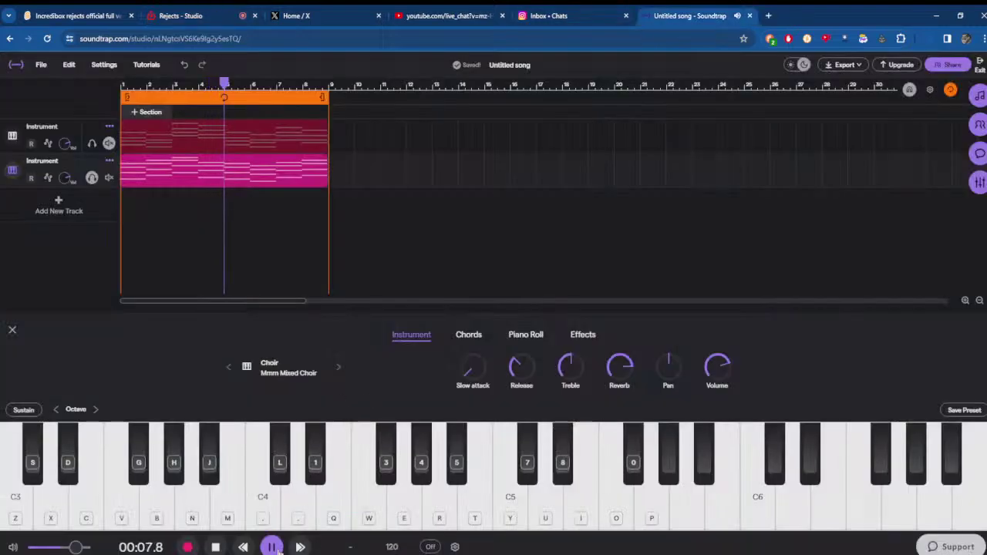
pyautogui.click(186, 15)
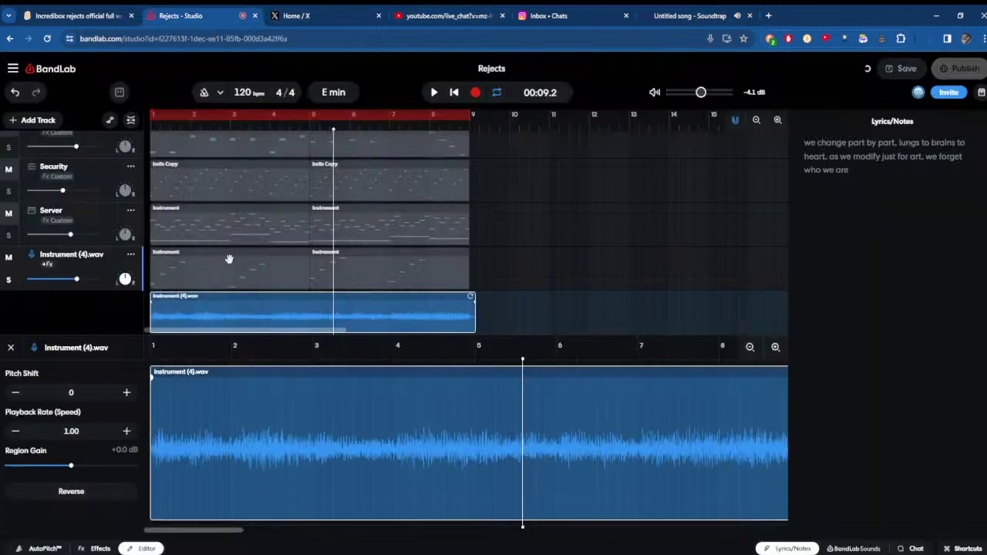
pyautogui.press('space')
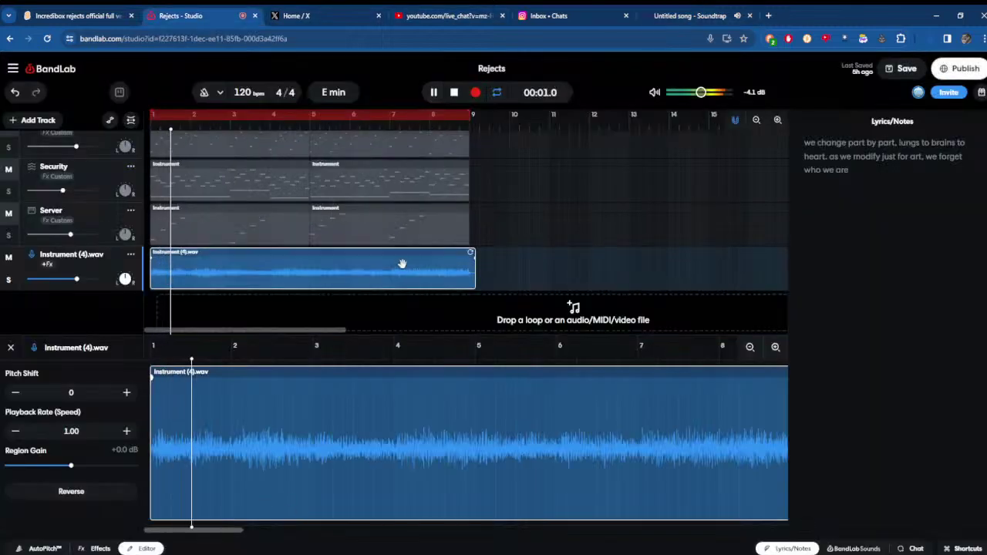
# - Raise the imported choir region's gain to +3.3 dB and trim its end to bar 9
pyautogui.moveTo(70, 466); pyautogui.dragTo(73, 466)
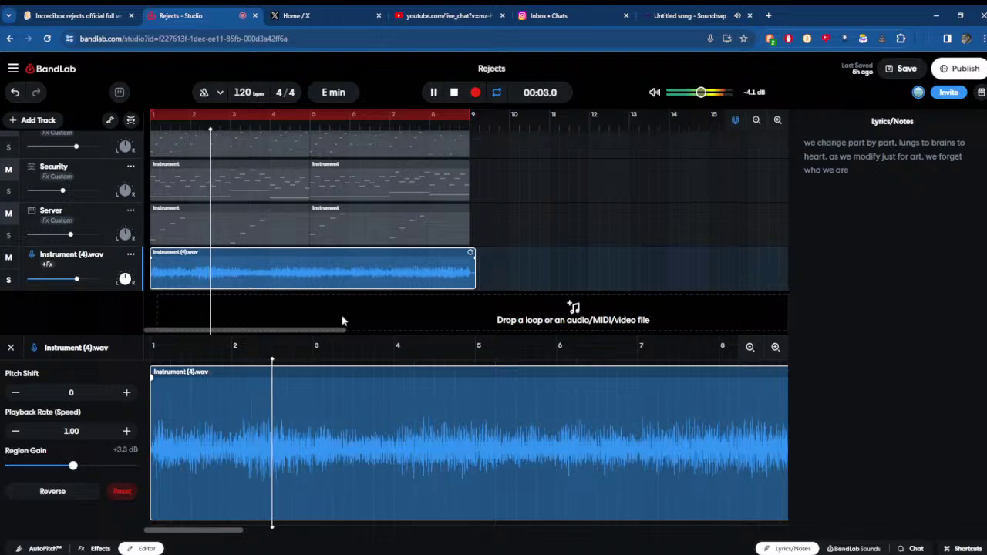
pyautogui.moveTo(476, 256); pyautogui.dragTo(469, 256)
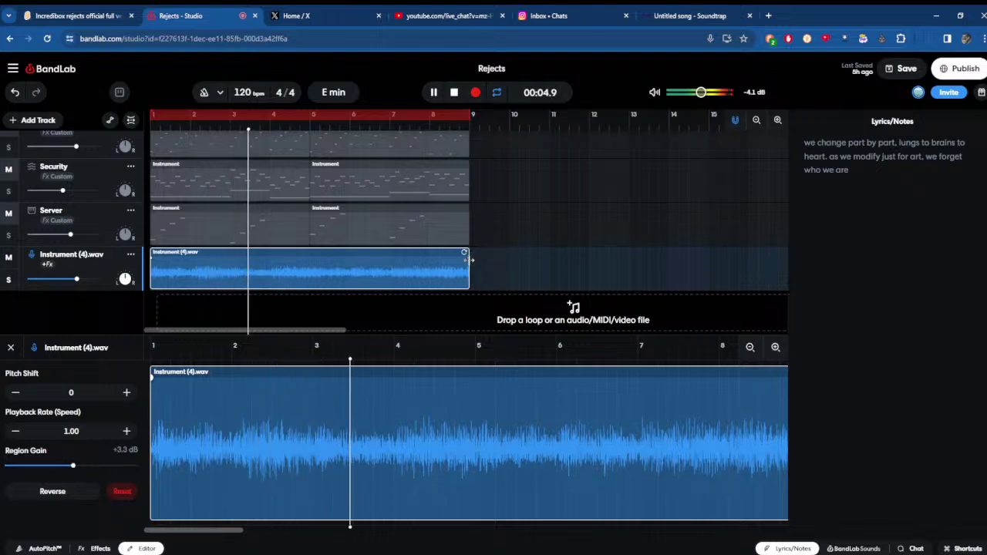
# - Add the Pumper effect to the soloed Instrument (4).wav track and adjust its amount
pyautogui.click(100, 548)
pyautogui.click(200, 447)
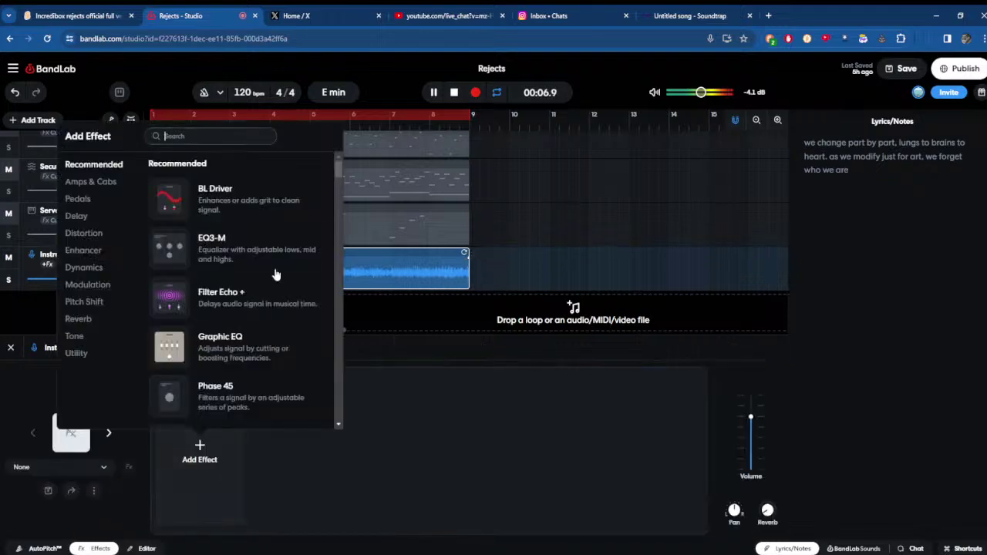
pyautogui.scroll(-5, 237, 301)
pyautogui.scroll(-10, 237, 301)
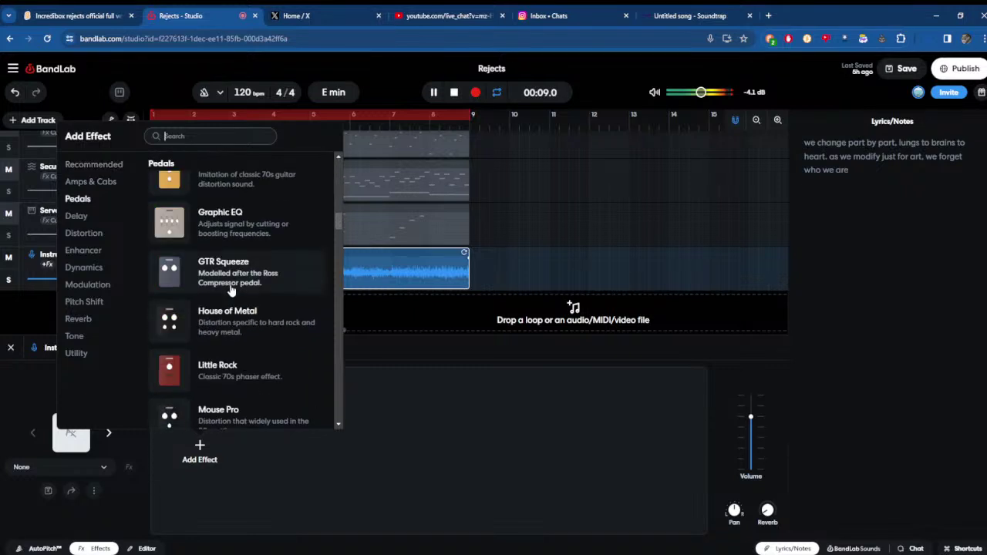
pyautogui.write('pump')
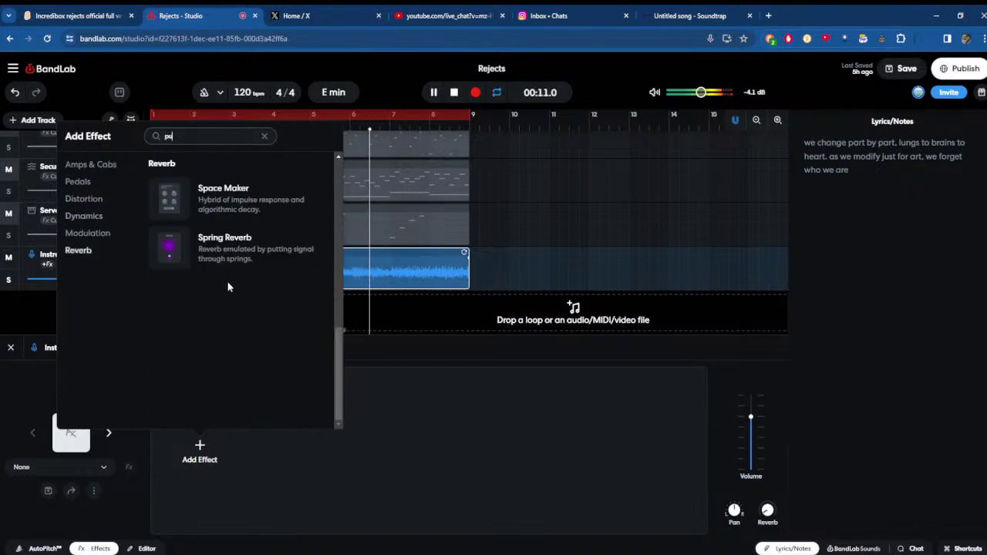
pyautogui.click(7, 280)
pyautogui.moveTo(239, 427); pyautogui.dragTo(246, 301)
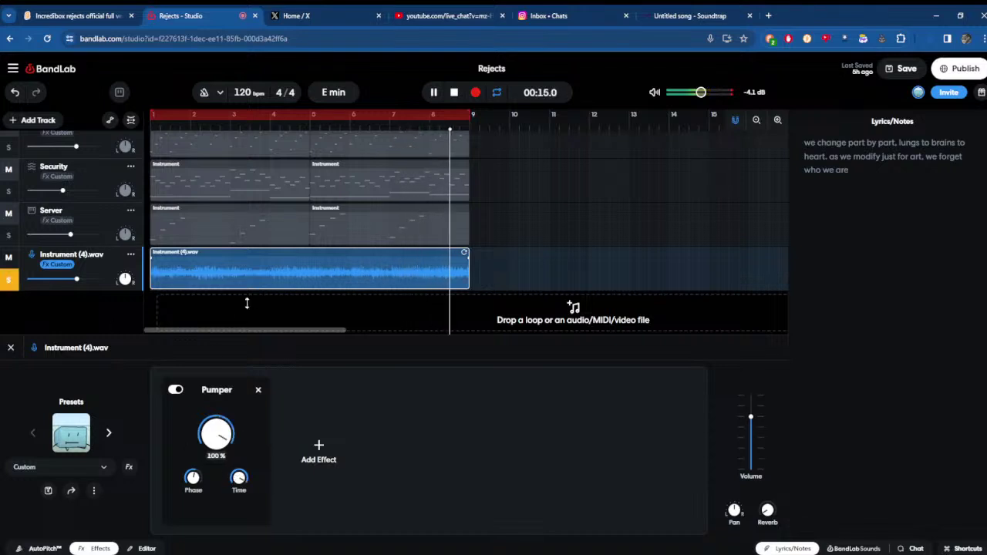
pyautogui.moveTo(224, 439); pyautogui.dragTo(260, 435)
# - Try the Little Rock effect after Pumper on the imported choir track and remove it
pyautogui.click(319, 450)
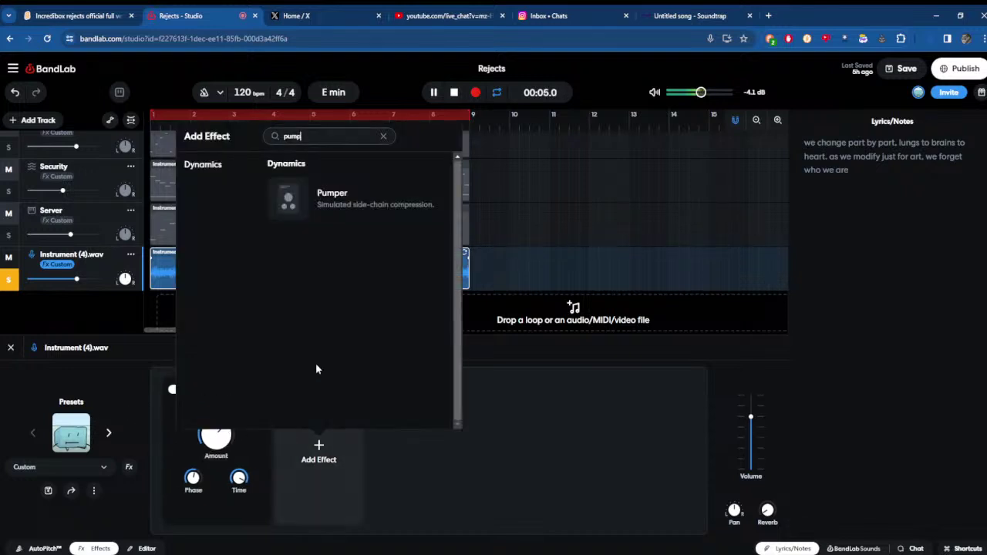
pyautogui.click(382, 137)
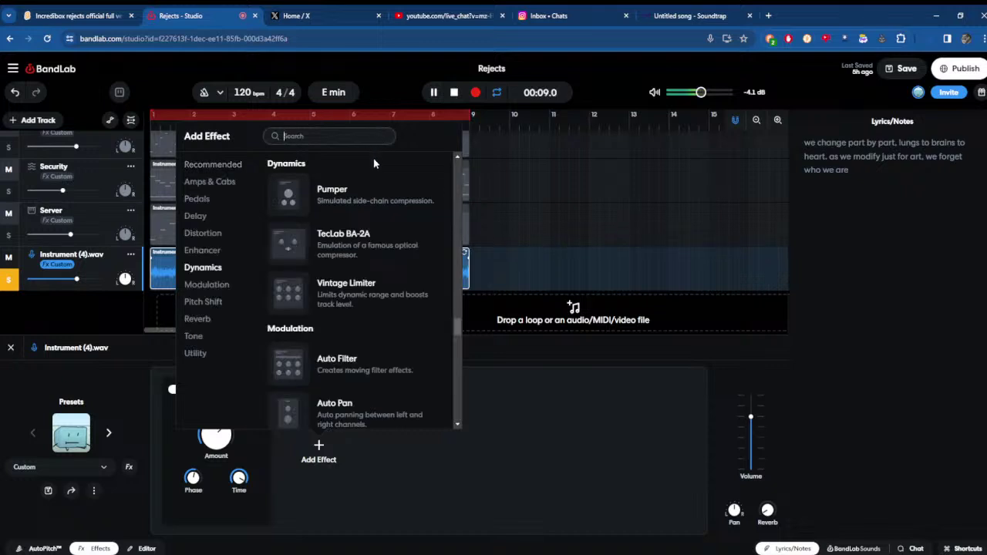
pyautogui.scroll(-2, 343, 344)
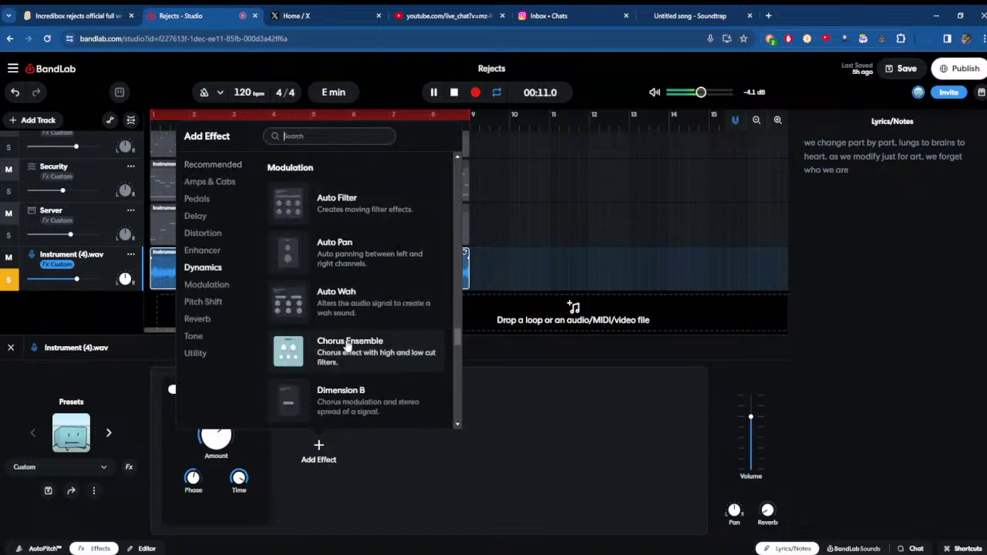
pyautogui.scroll(-2, 348, 345)
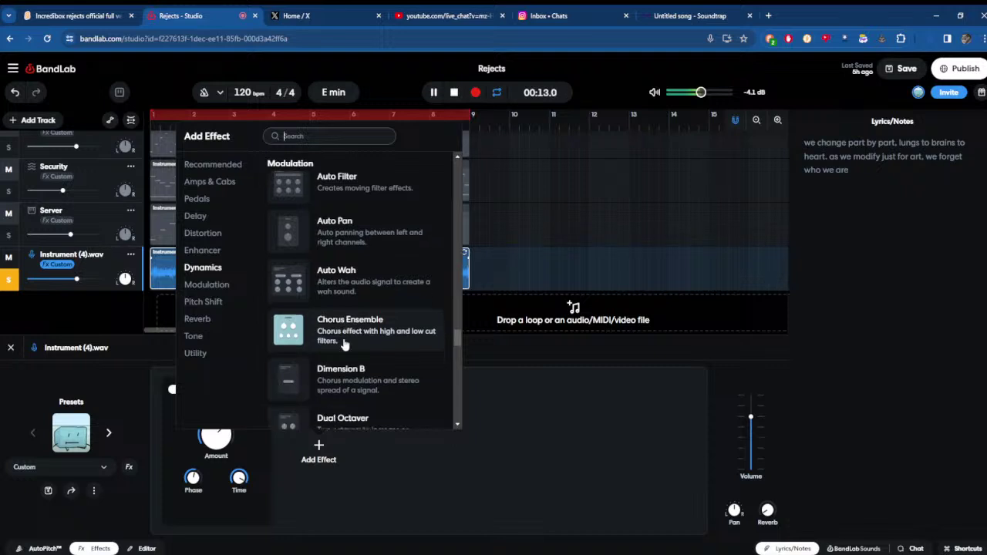
pyautogui.click(342, 338)
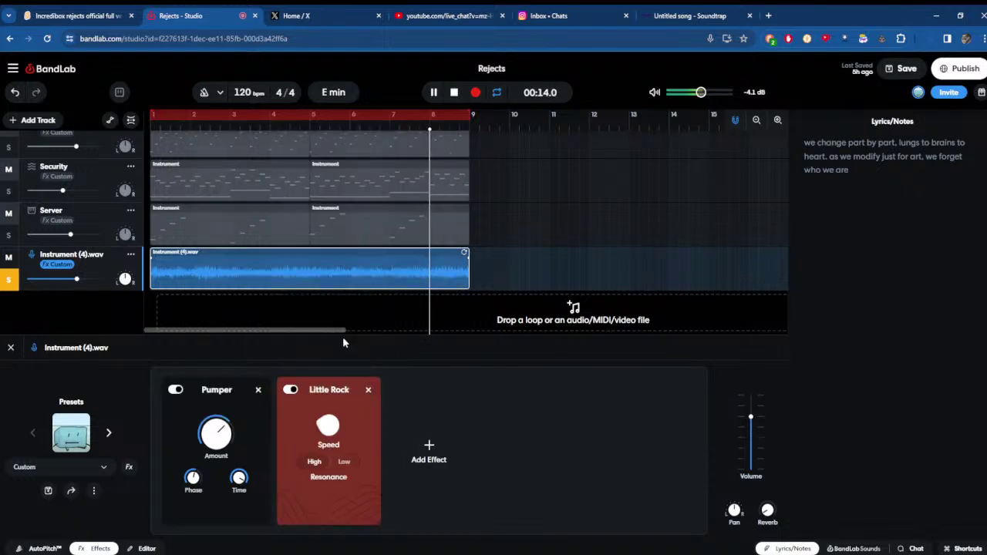
pyautogui.click(369, 390)
# - Try one more effect after Pumper on the imported choir track and remove it from the chain
pyautogui.click(320, 449)
pyautogui.scroll(-3, 348, 320)
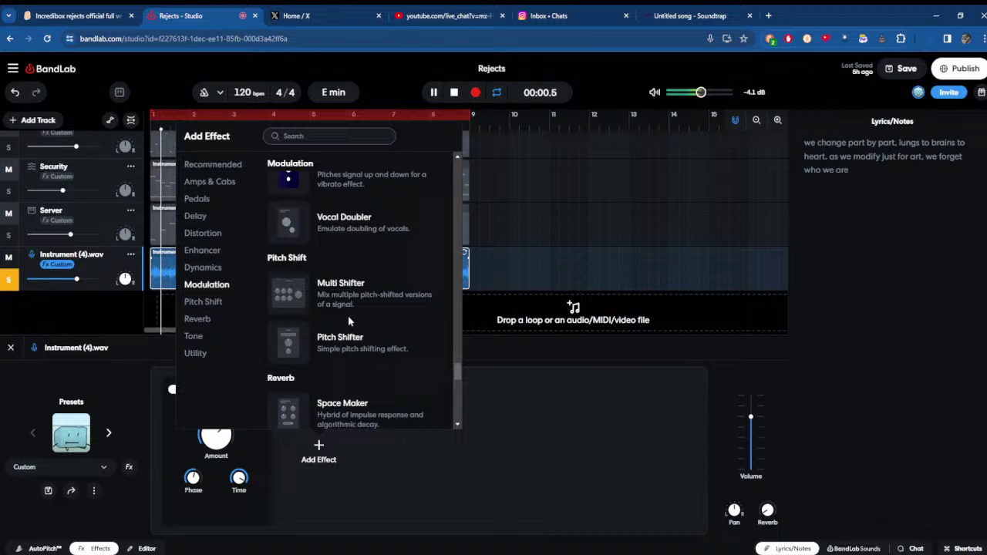
pyautogui.scroll(2, 355, 261)
pyautogui.click(345, 277)
pyautogui.click(390, 389)
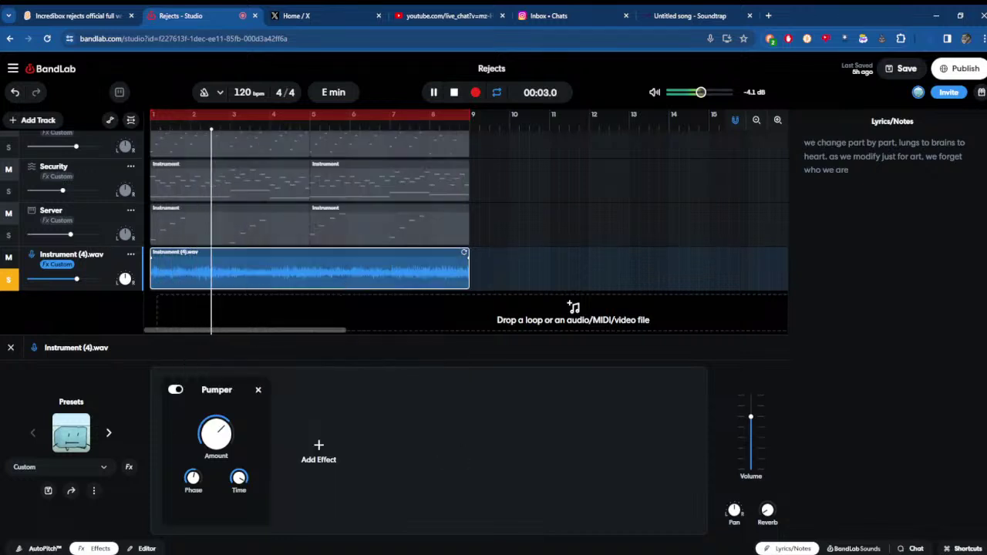
# - Try the Robot, Modern Rap and Classic AutoPitch modes on the imported choir track and switch AutoPitch off
pyautogui.click(40, 549)
pyautogui.click(237, 460)
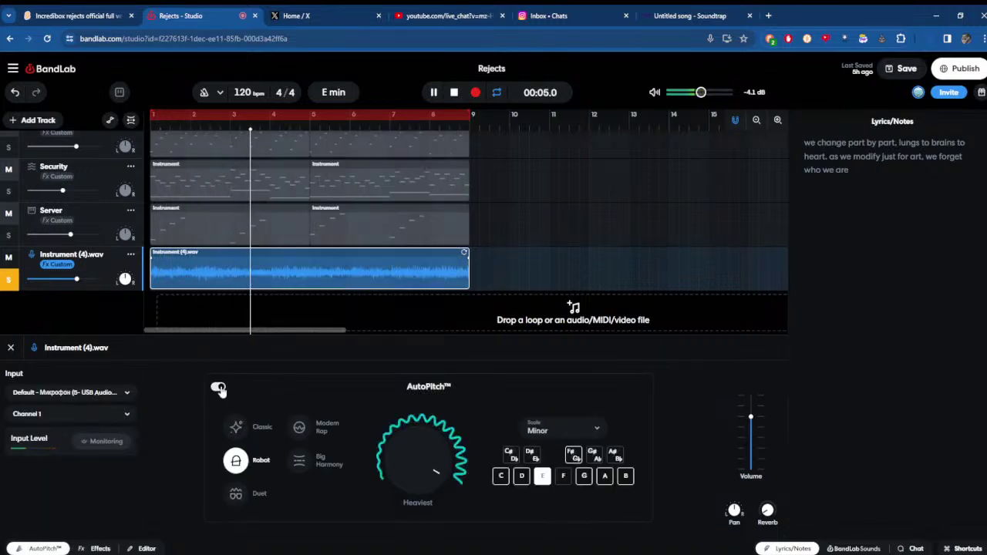
pyautogui.click(299, 427)
pyautogui.click(245, 426)
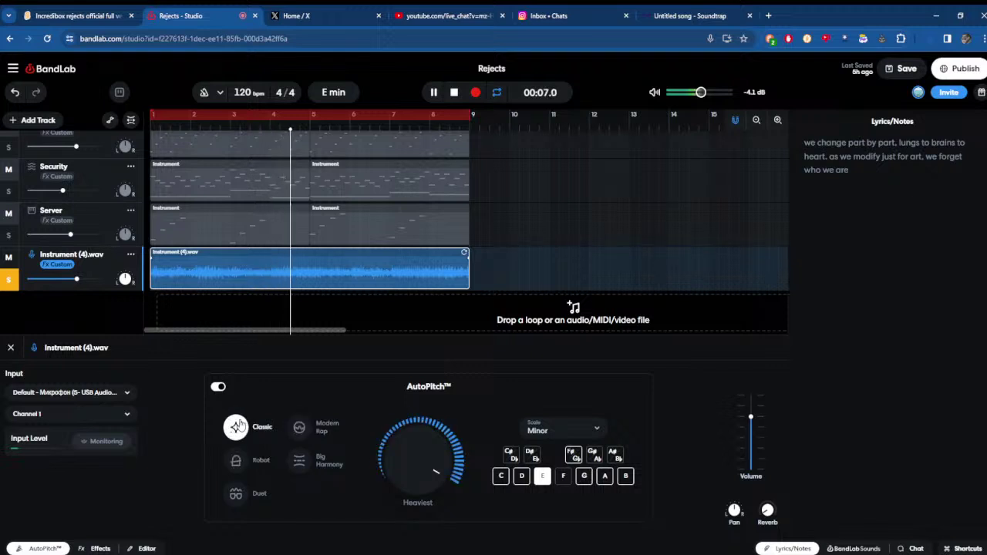
pyautogui.click(218, 387)
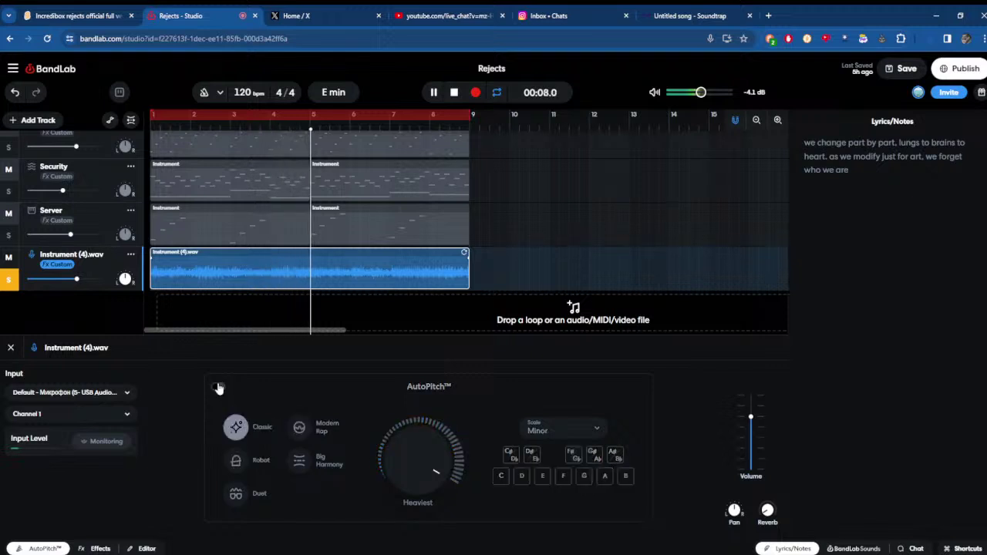
# - Duplicate the Instrument (4).wav track and trim the start of the copy's region to bar 5
pyautogui.click(131, 254)
pyautogui.click(221, 466)
pyautogui.click(203, 313)
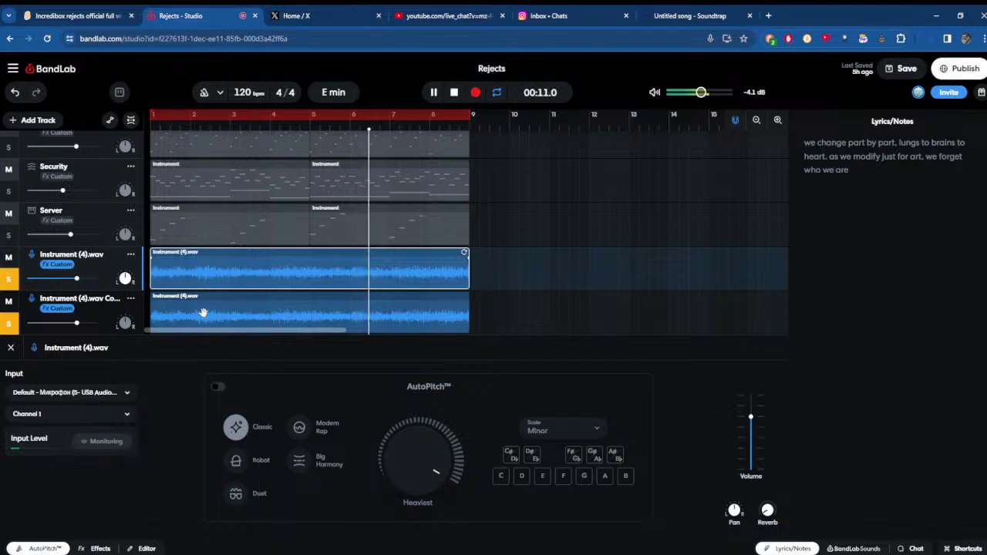
pyautogui.click(153, 313)
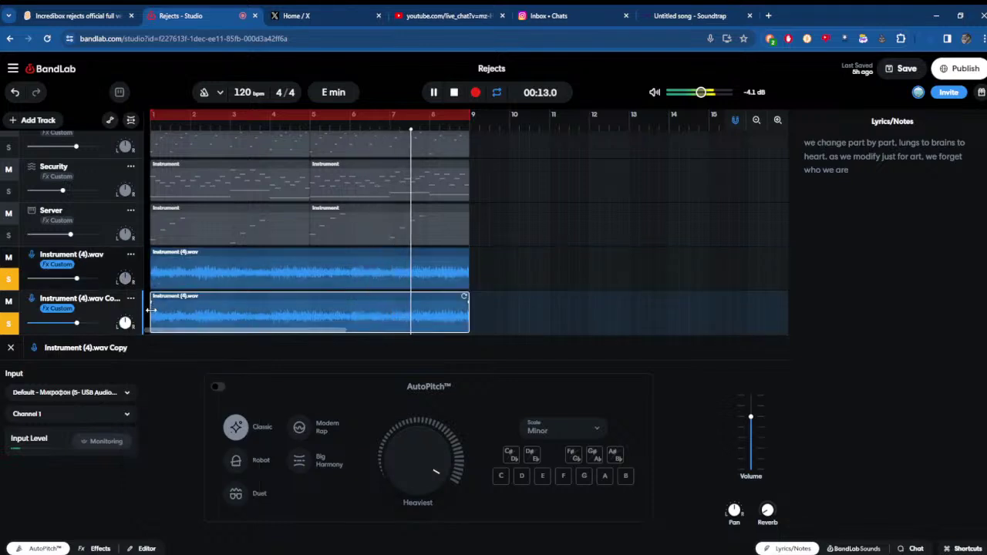
pyautogui.moveTo(151, 312); pyautogui.dragTo(310, 312)
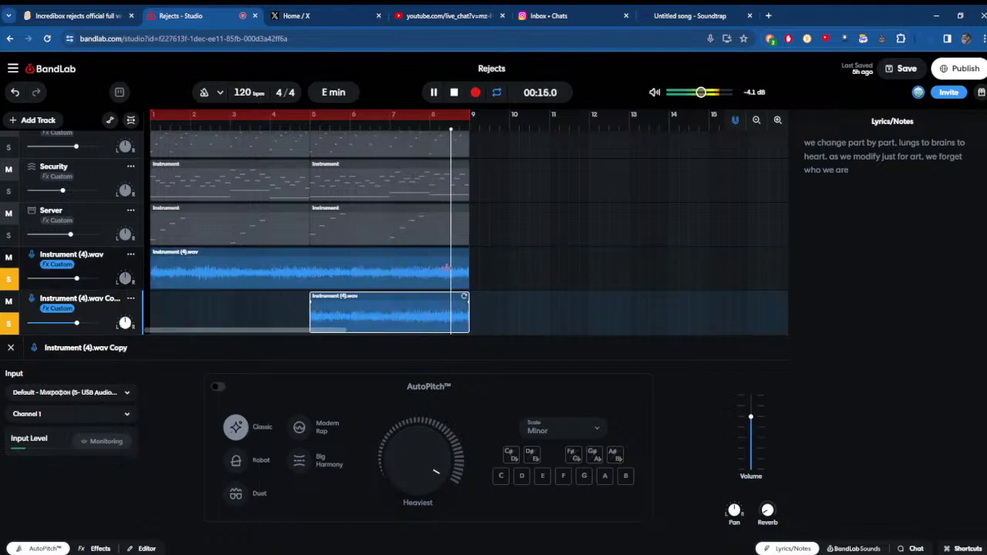
# - Trim the end of the original Instrument (4).wav region to bar 5 and move the copy track's region to bar 1
pyautogui.click(436, 269)
pyautogui.moveTo(469, 269); pyautogui.dragTo(310, 269)
pyautogui.moveTo(328, 308); pyautogui.dragTo(140, 298)
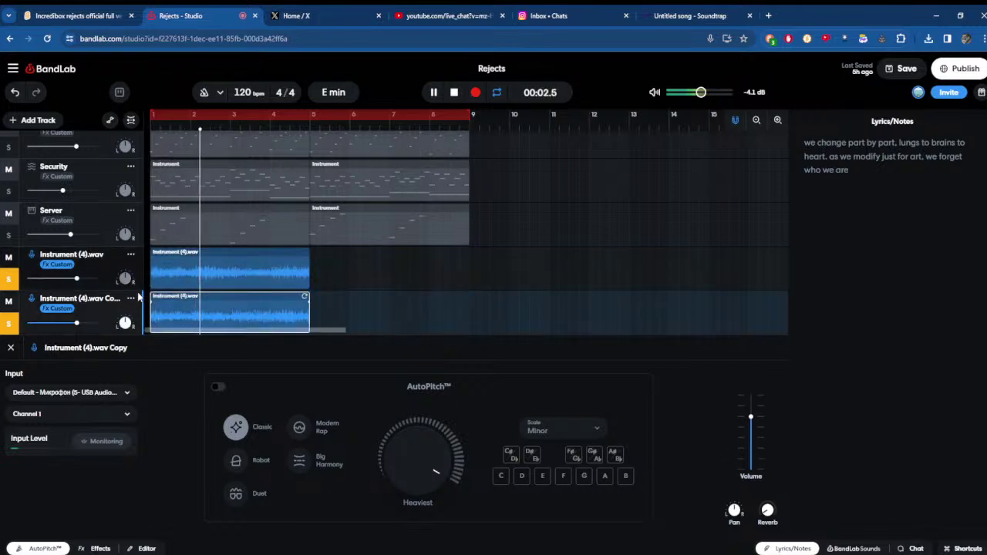
# - Download the Instrument (4).wav track and its copy as separate audio files
pyautogui.click(130, 254)
pyautogui.click(657, 456)
pyautogui.press('space')
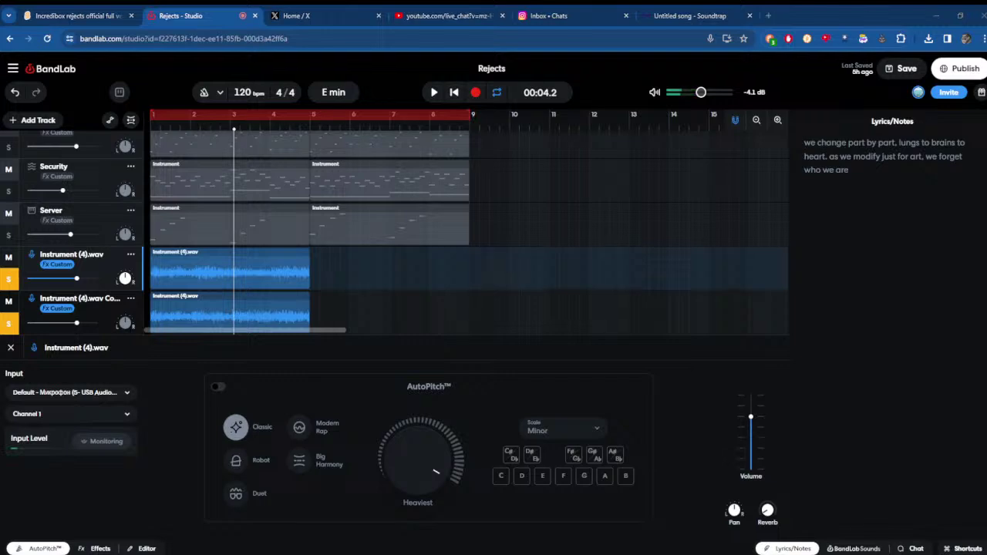
pyautogui.click(128, 301)
pyautogui.click(130, 298)
pyautogui.click(253, 490)
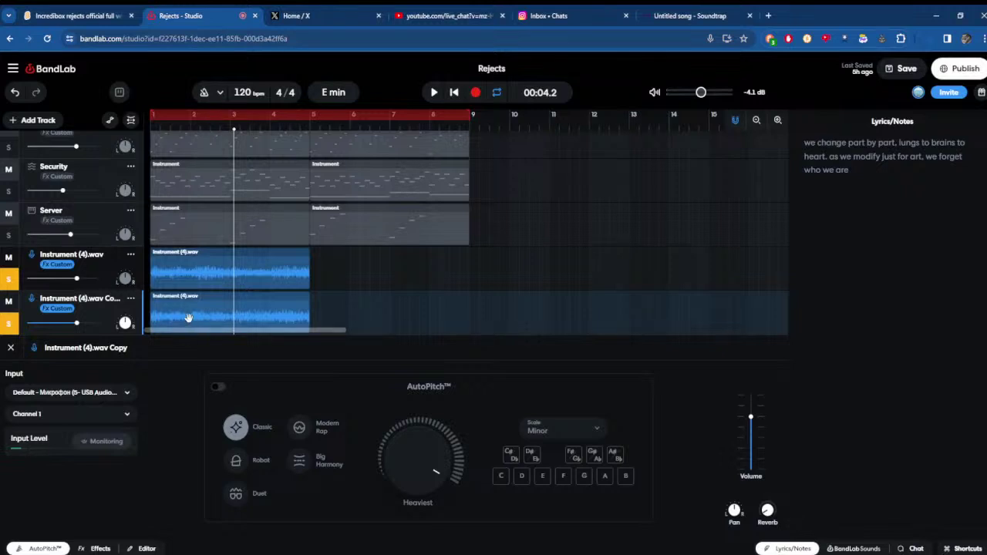
# - Move the copy's region onto the original Instrument (4).wav track at bar 5 and delete the emptied copy track
pyautogui.moveTo(187, 316); pyautogui.dragTo(347, 273)
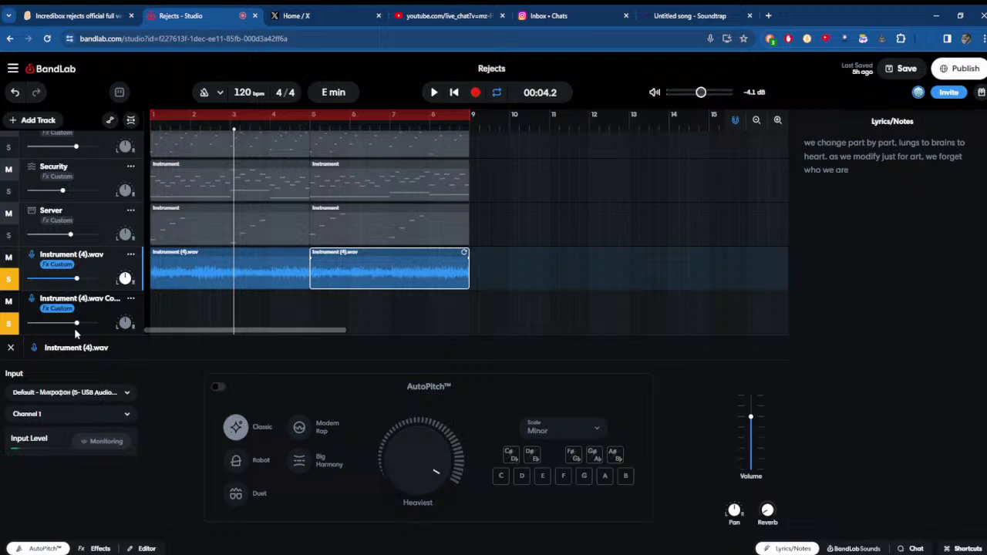
pyautogui.click(137, 302)
pyautogui.click(131, 300)
pyautogui.click(155, 530)
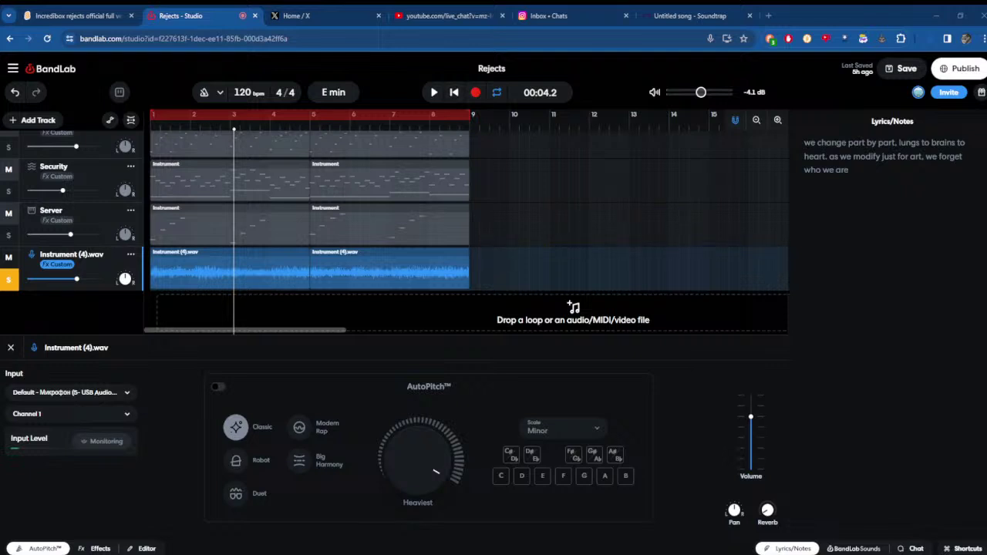
pyautogui.click(11, 282)
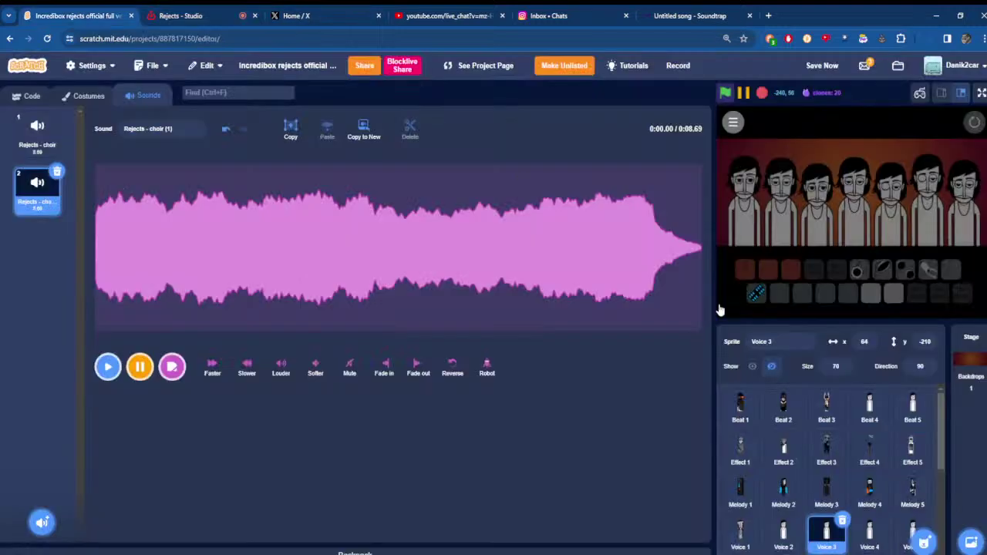
# - Switch to the Scratch project and upload both Rejects - Instrument (4) sounds to the Voice 4 sprite, with Instrument (4)2 first
pyautogui.click(77, 16)
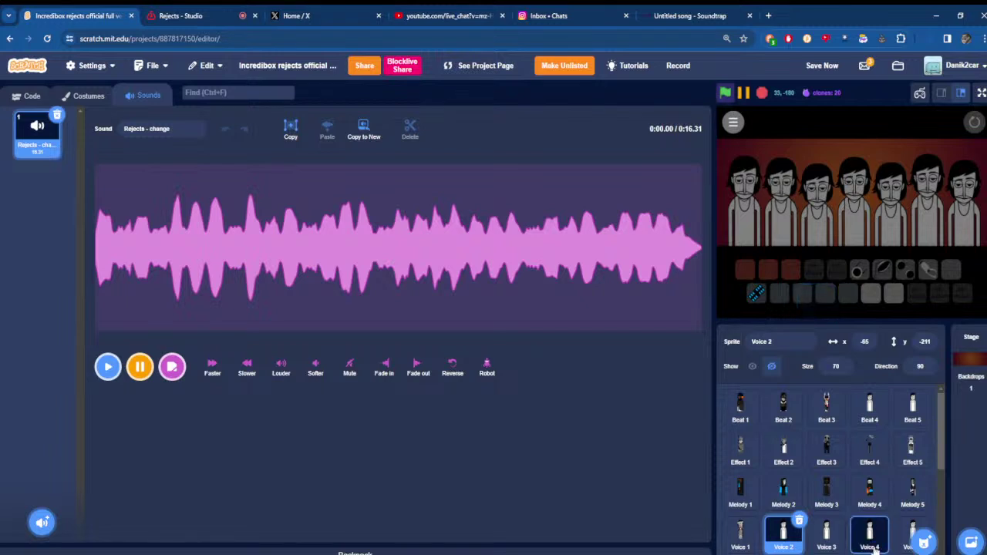
pyautogui.moveTo(42, 434)
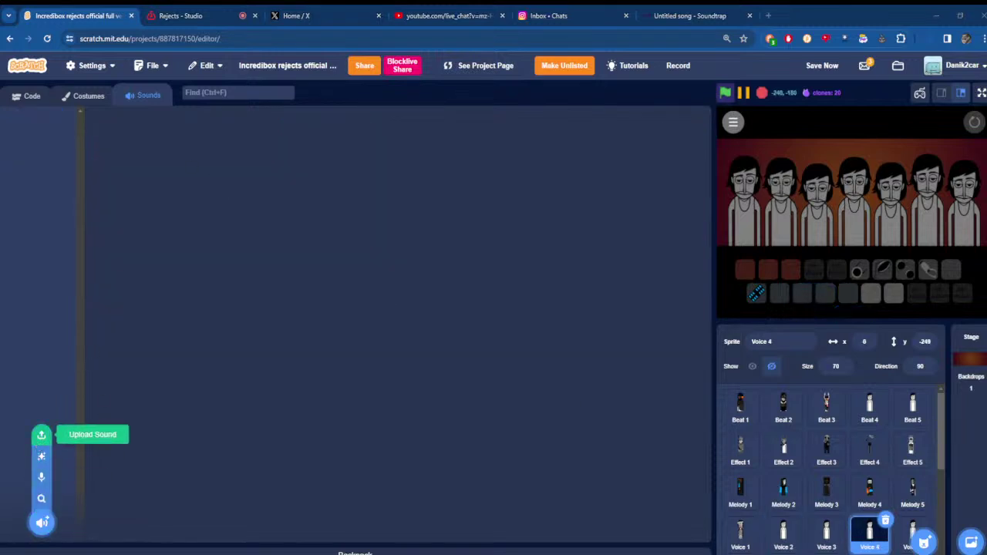
pyautogui.doubleClick(187, 121)
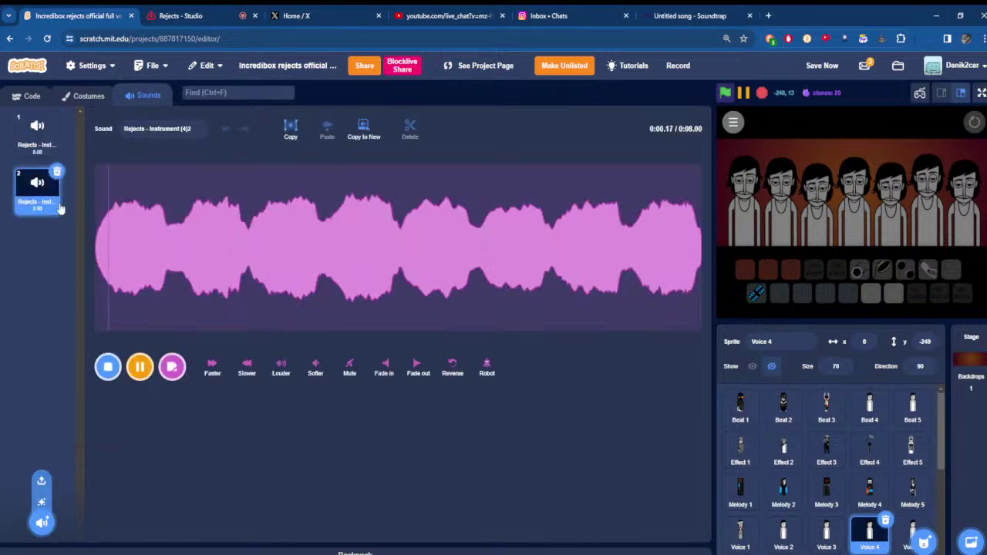
pyautogui.moveTo(48, 147); pyautogui.dragTo(43, 139)
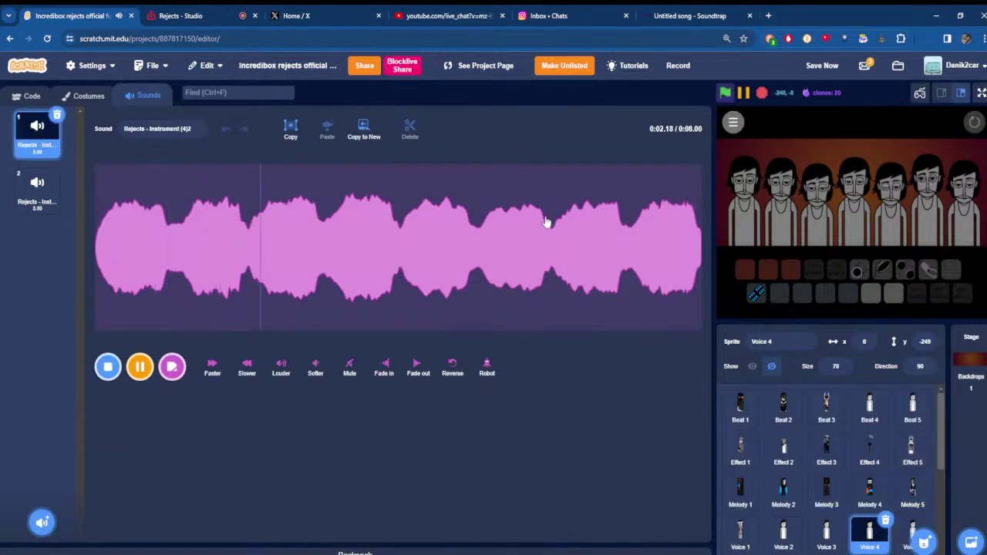
# - Test the new Voice 4 sound in the full-screen mix with Melody 1, Effect 1, Beats 1 to 3 and Melody 4
pyautogui.click(981, 92)
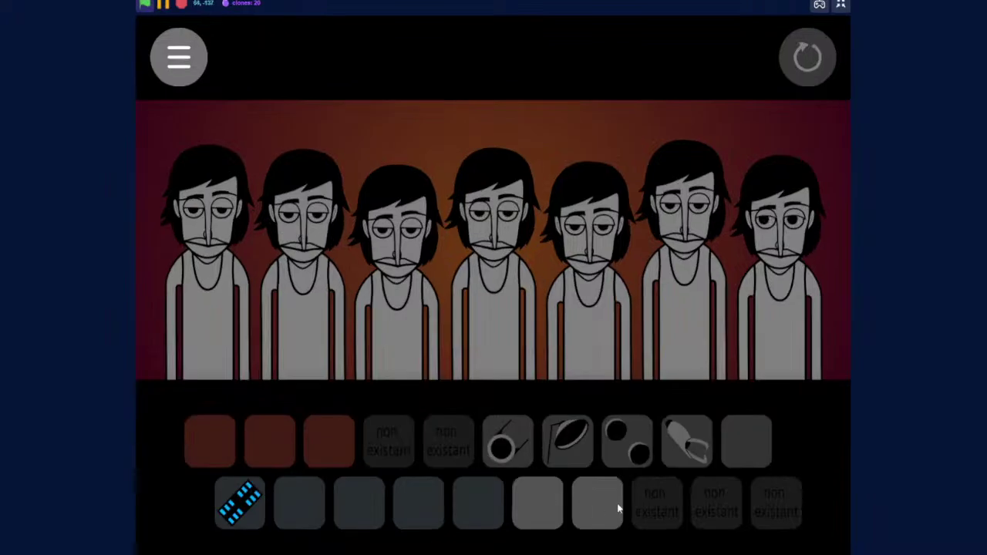
pyautogui.moveTo(239, 502); pyautogui.dragTo(300, 255)
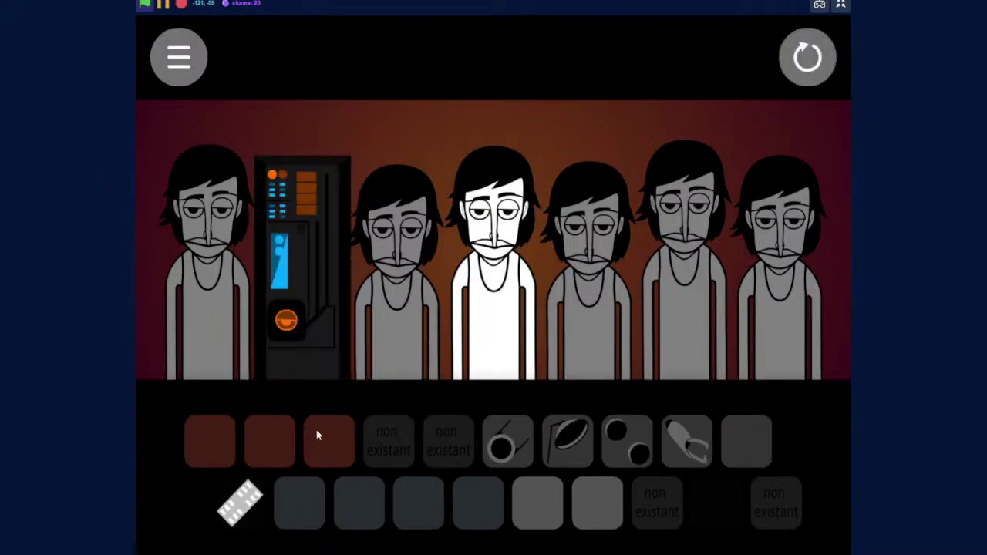
pyautogui.moveTo(522, 444); pyautogui.dragTo(583, 326)
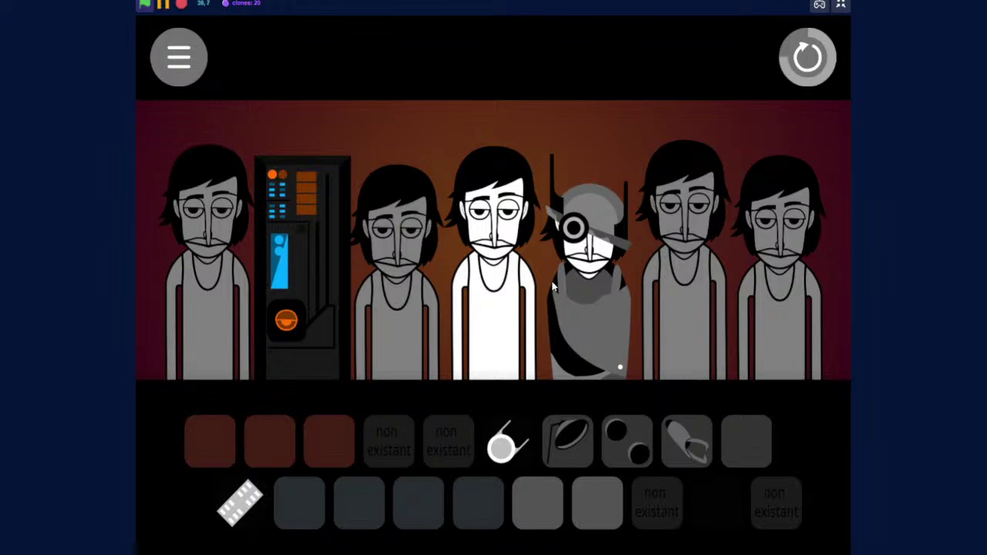
pyautogui.moveTo(210, 442); pyautogui.dragTo(206, 255)
pyautogui.moveTo(270, 441); pyautogui.dragTo(387, 290)
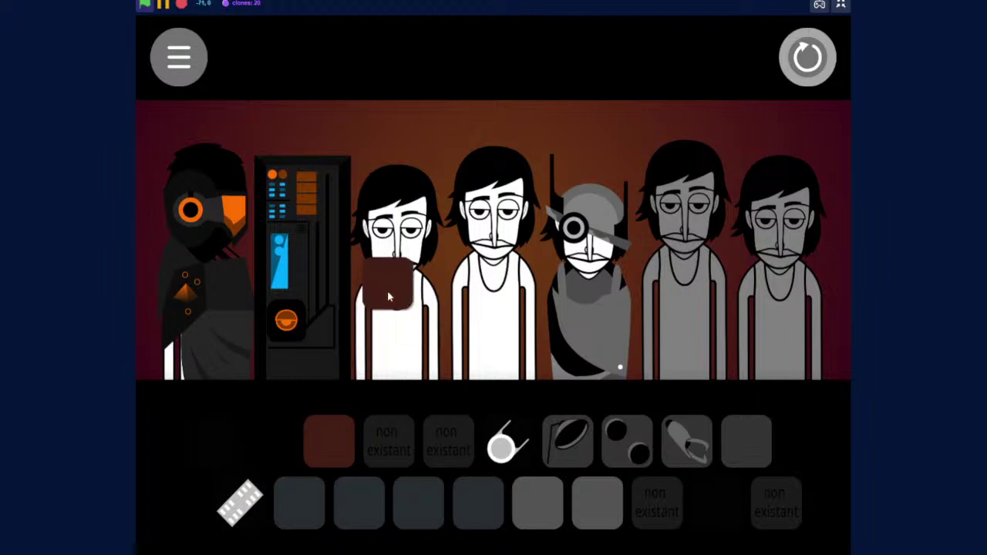
pyautogui.moveTo(330, 441); pyautogui.dragTo(657, 307)
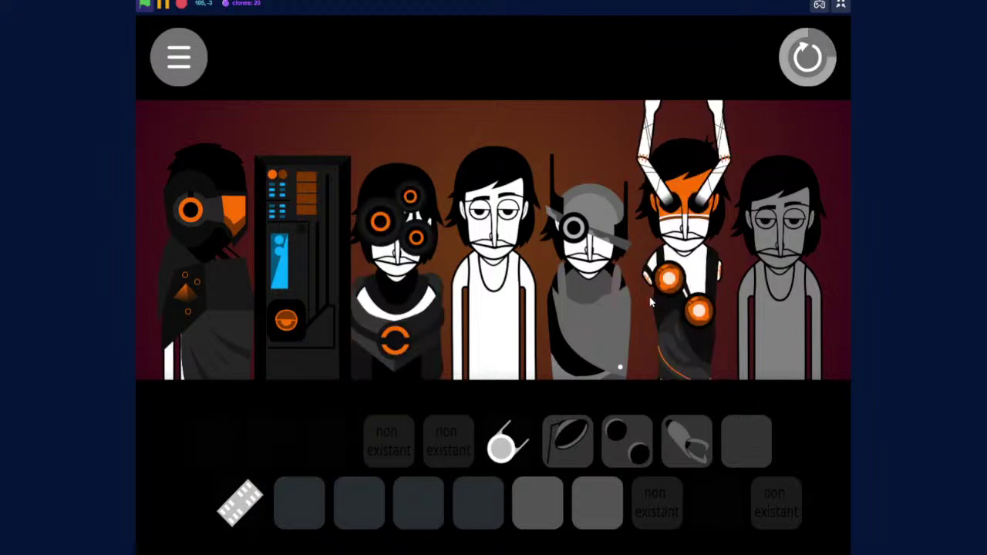
pyautogui.moveTo(388, 442); pyautogui.dragTo(802, 309)
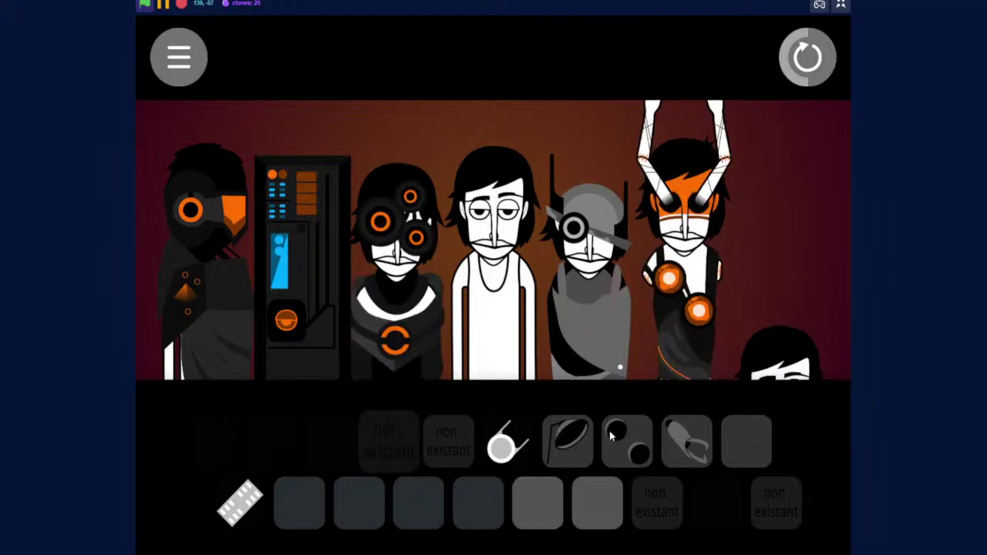
pyautogui.moveTo(418, 503); pyautogui.dragTo(743, 298)
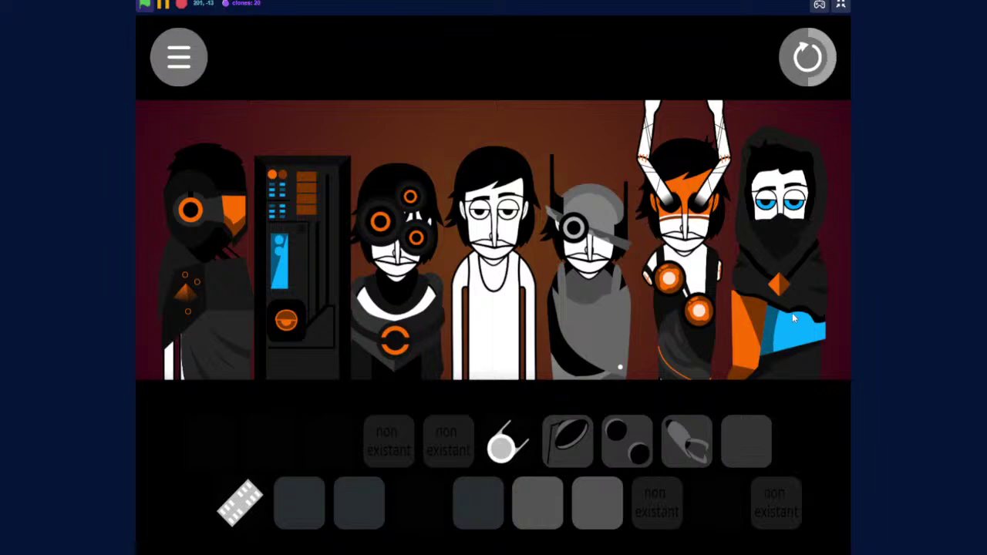
# - Replace Beat 2 with Effect 5 in the mix, and swap Melody 4 for Beat 2
pyautogui.click(397, 286)
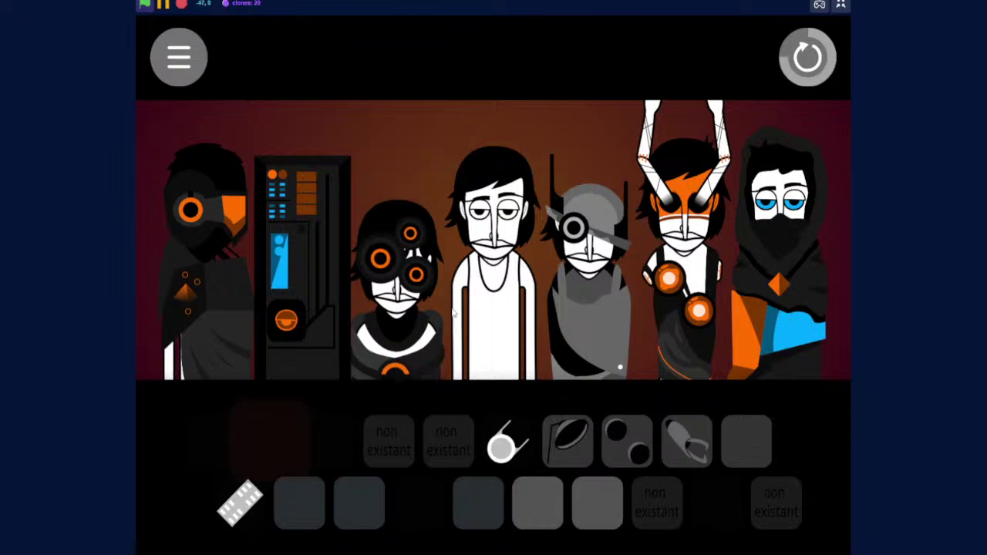
pyautogui.moveTo(742, 447); pyautogui.dragTo(421, 308)
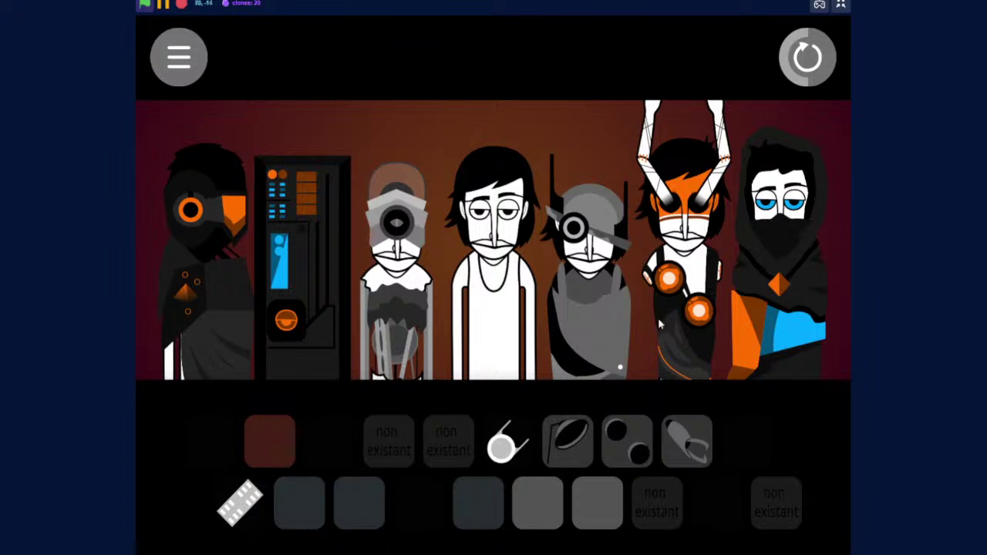
pyautogui.click(771, 289)
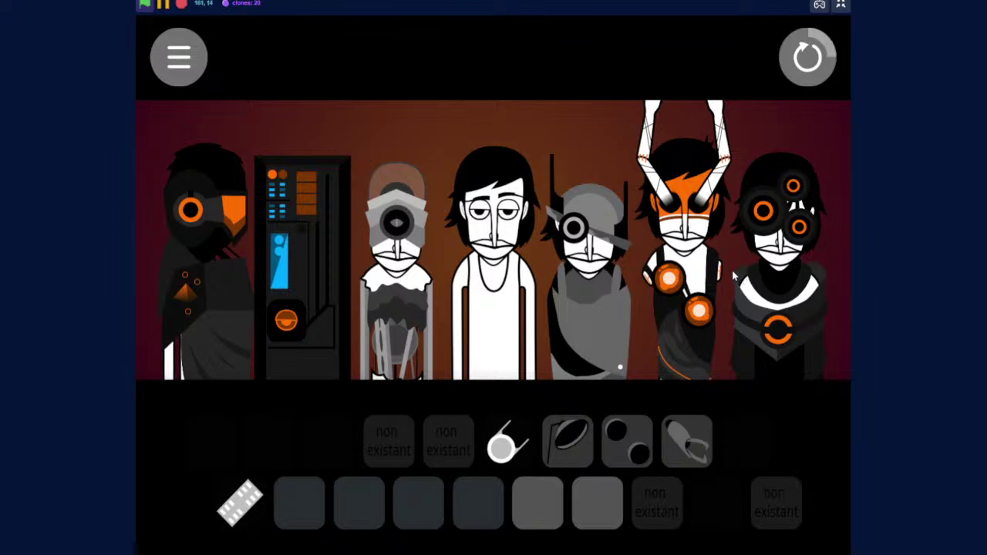
# - Reduce the mix to Voice 3 and Voice 4, and briefly audition Voice 1 with them
pyautogui.click(294, 256)
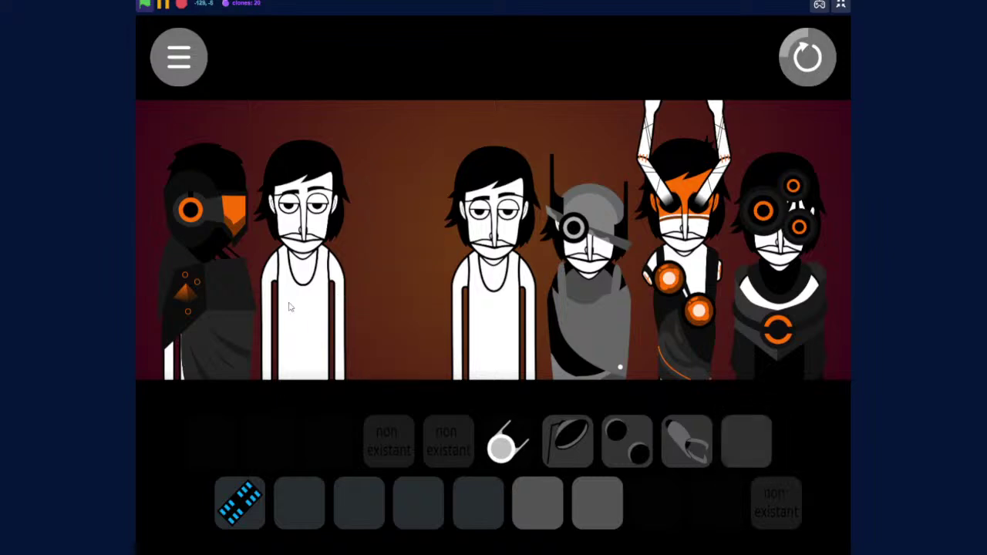
pyautogui.click(204, 270)
pyautogui.click(609, 300)
pyautogui.click(683, 293)
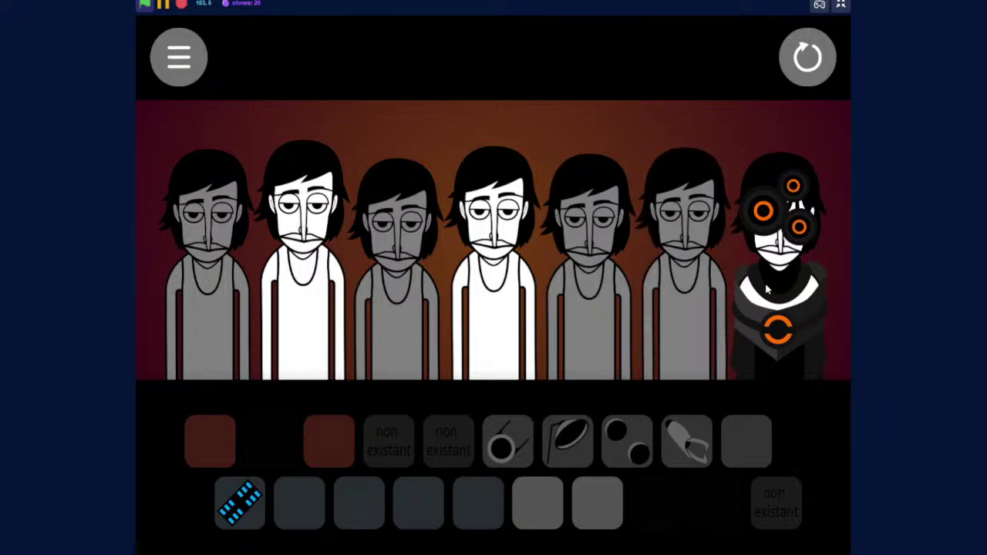
pyautogui.click(770, 285)
pyautogui.moveTo(537, 503); pyautogui.dragTo(587, 310)
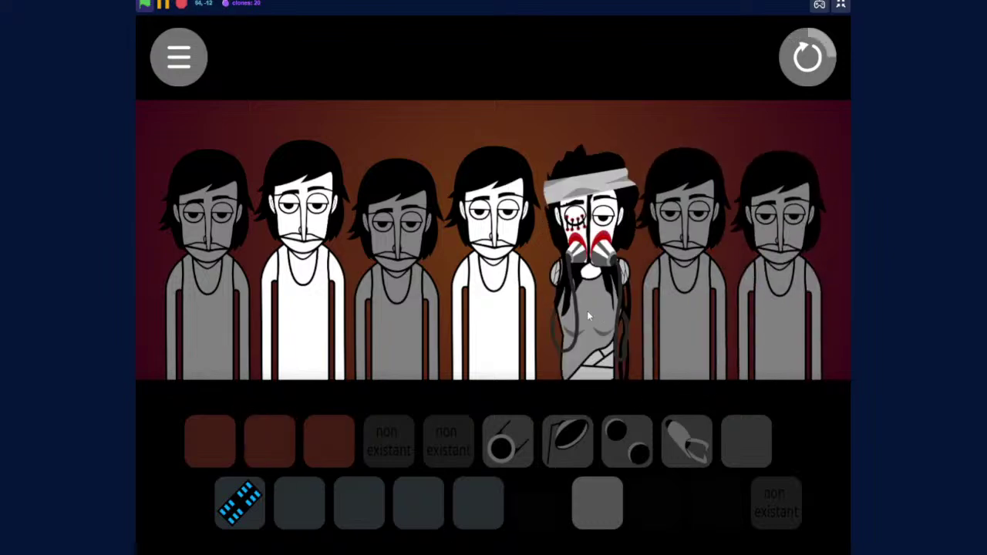
pyautogui.click(538, 292)
# - Audition Melody 1, Melody 2, Effect 1 and Beat 1 over the two voices, and reset the stage
pyautogui.moveTo(240, 503); pyautogui.dragTo(220, 264)
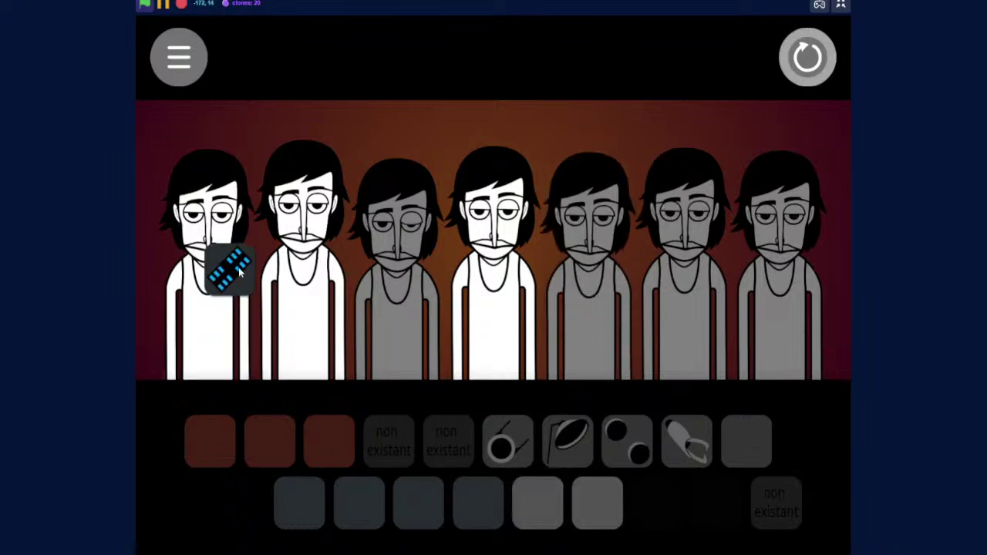
pyautogui.moveTo(308, 509); pyautogui.dragTo(378, 324)
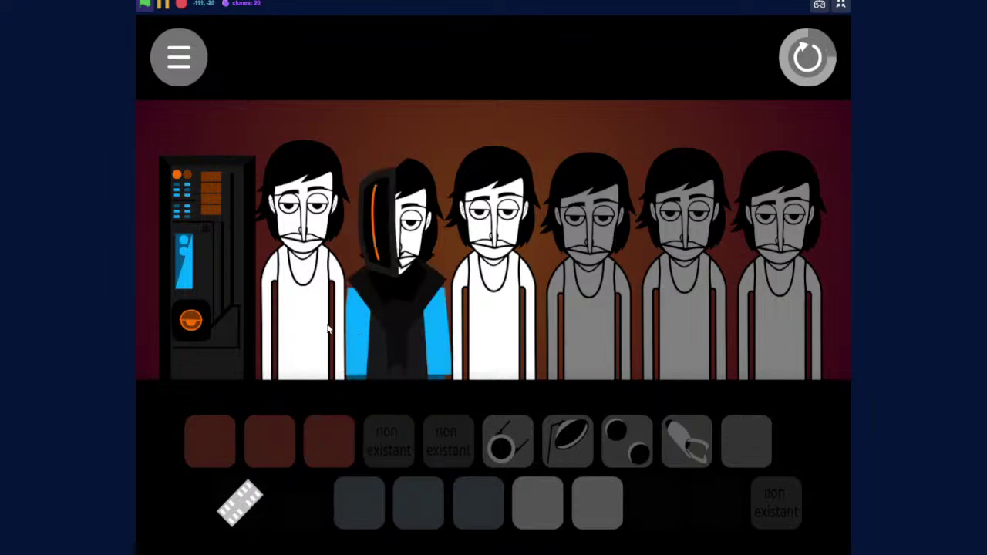
pyautogui.click(375, 316)
pyautogui.moveTo(508, 441); pyautogui.dragTo(378, 299)
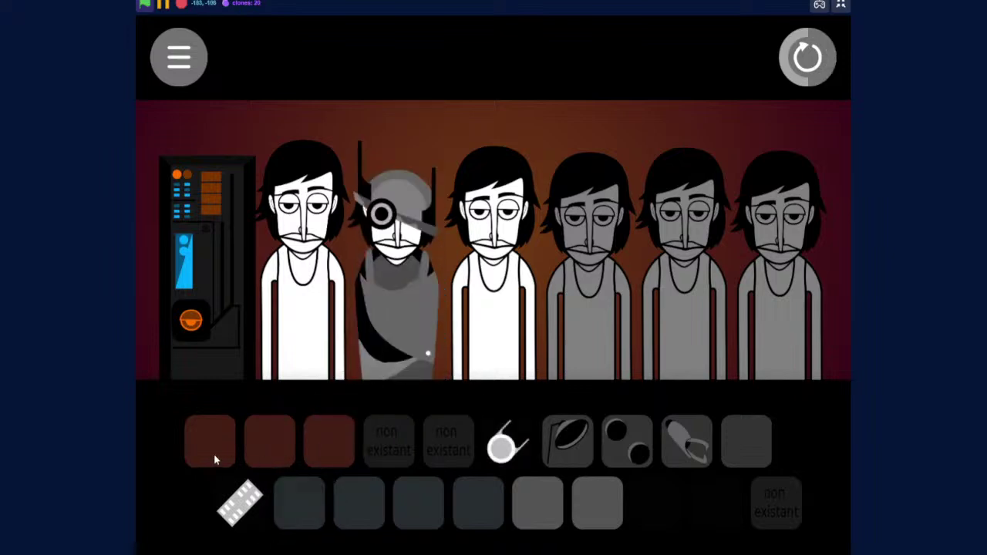
pyautogui.moveTo(214, 453); pyautogui.dragTo(610, 309)
pyautogui.click(184, 334)
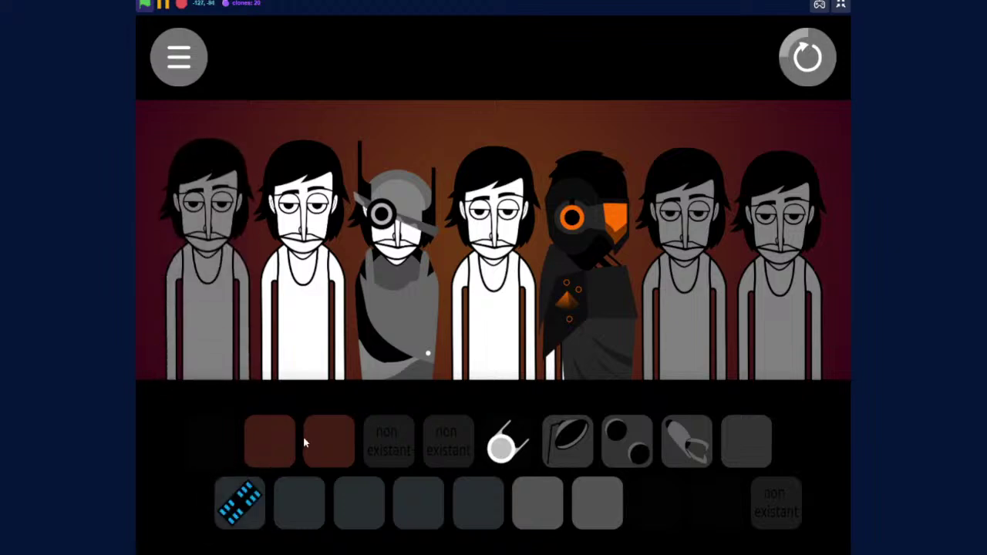
pyautogui.moveTo(299, 439); pyautogui.dragTo(364, 465)
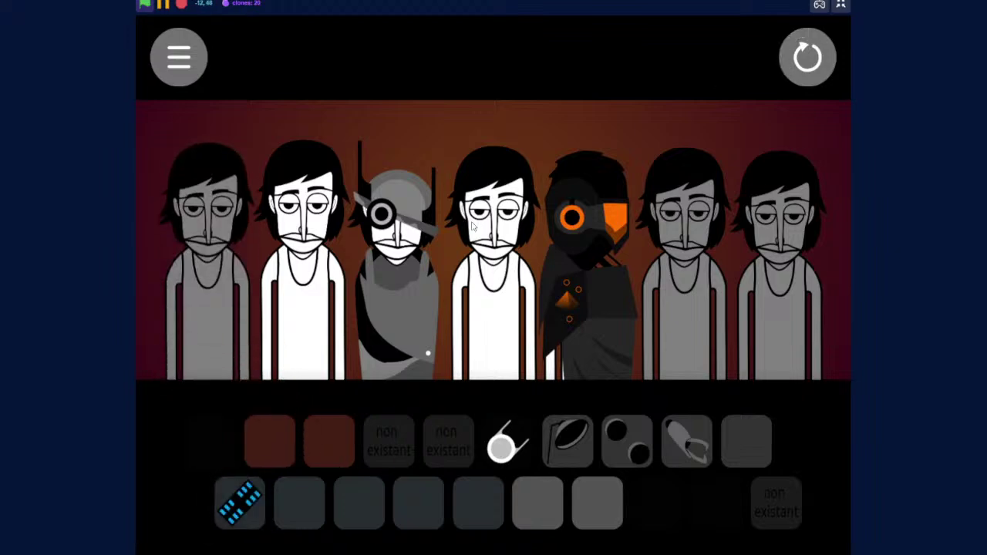
pyautogui.click(808, 57)
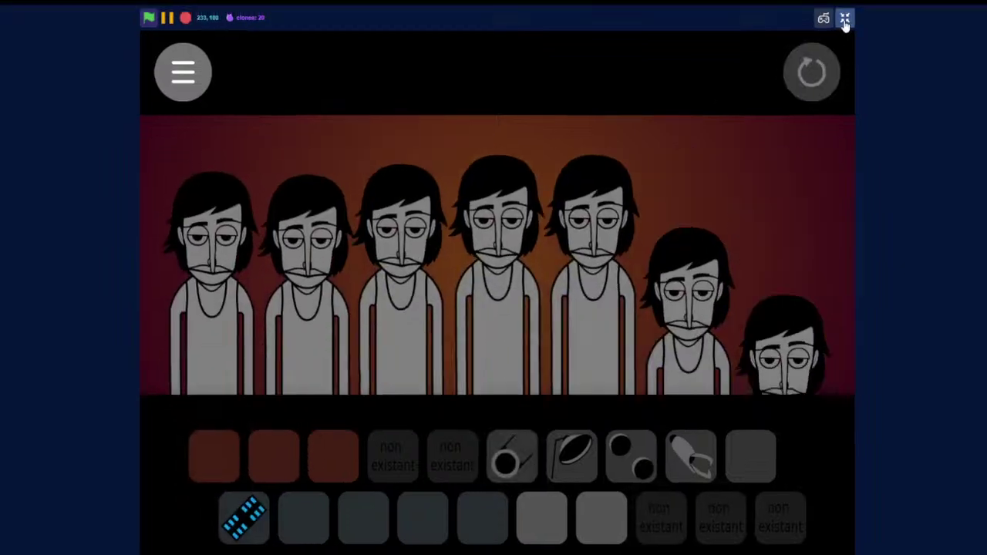
# - Leave the full-screen stage and open the THA KOWBOY IS HEYAHHHH remix from the Scratch messages page
pyautogui.click(841, 5)
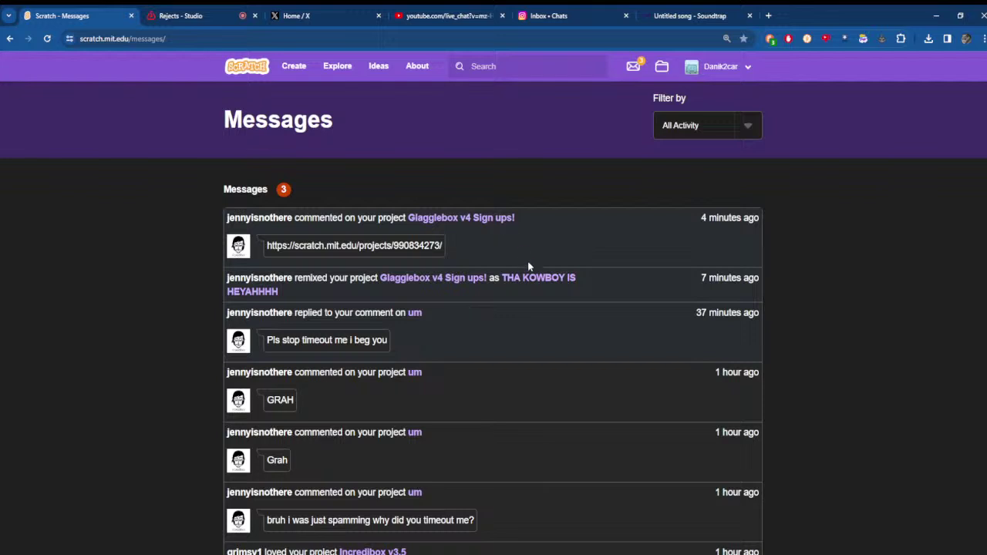
pyautogui.click(525, 278)
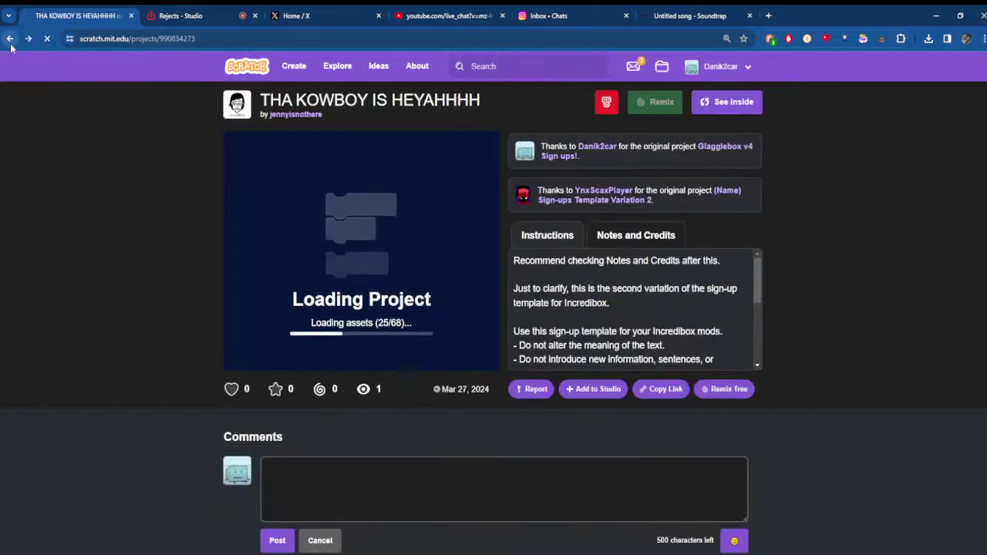
pyautogui.click(10, 39)
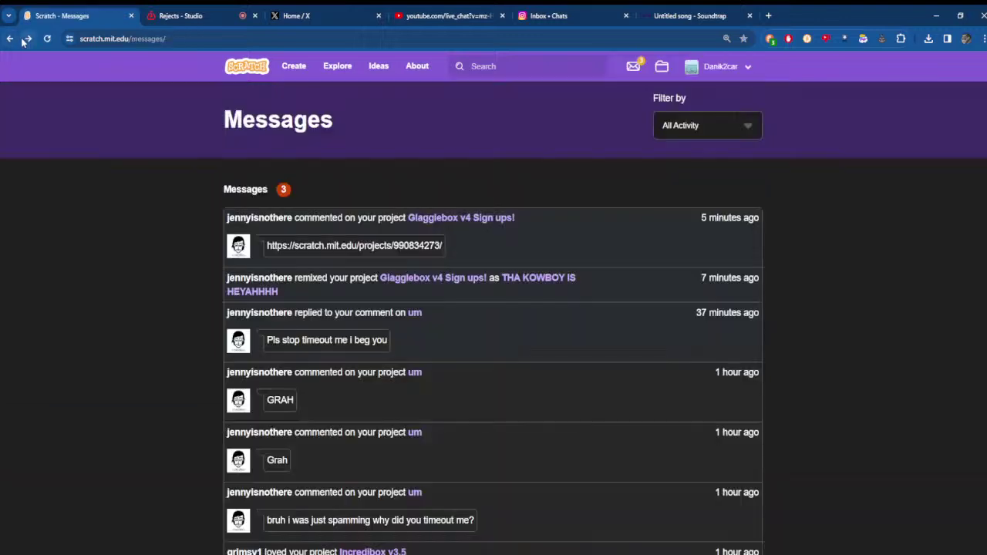
pyautogui.click(27, 39)
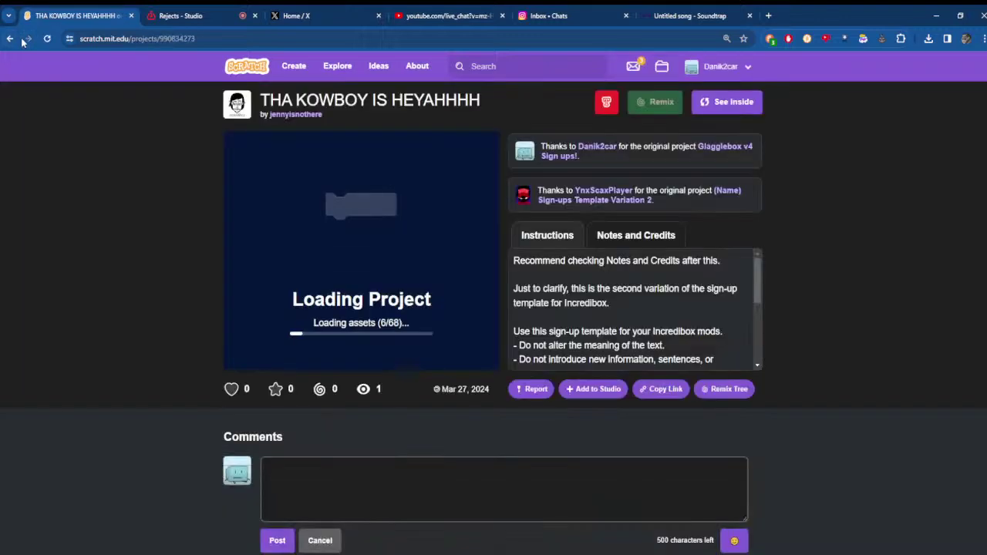
# - Check the YouTube live chat while the remix loads, and run the remix to view its cowboy sign-up
pyautogui.click(447, 16)
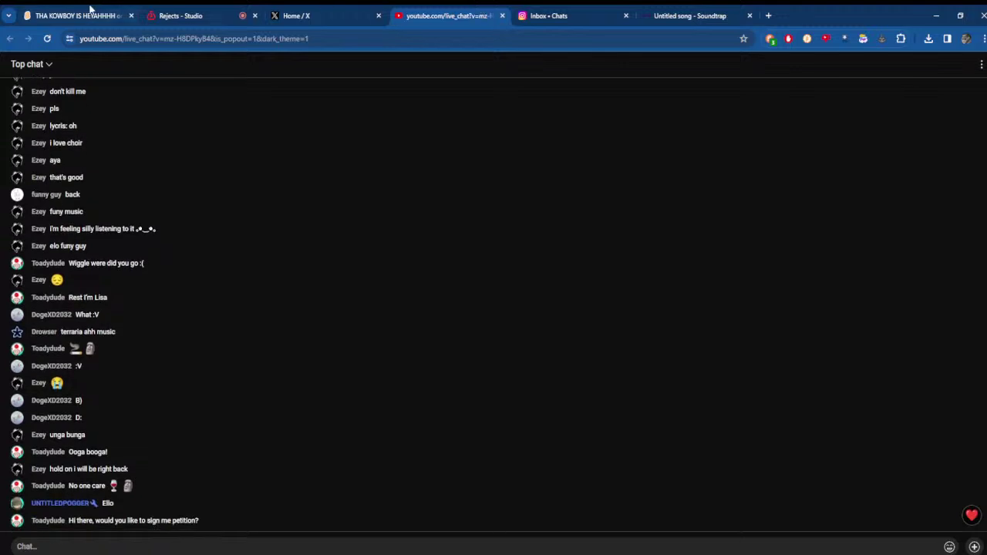
pyautogui.click(80, 12)
pyautogui.click(347, 237)
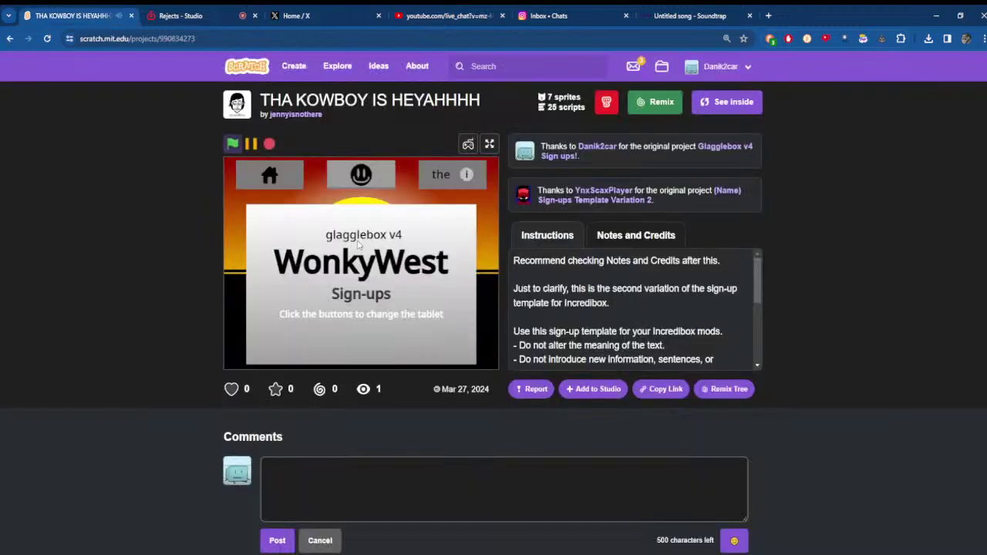
pyautogui.click(634, 67)
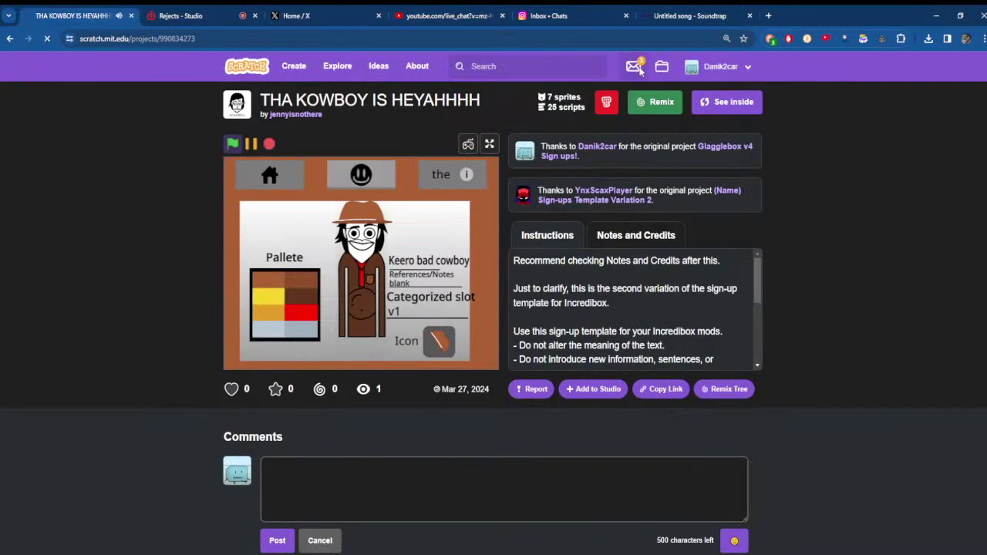